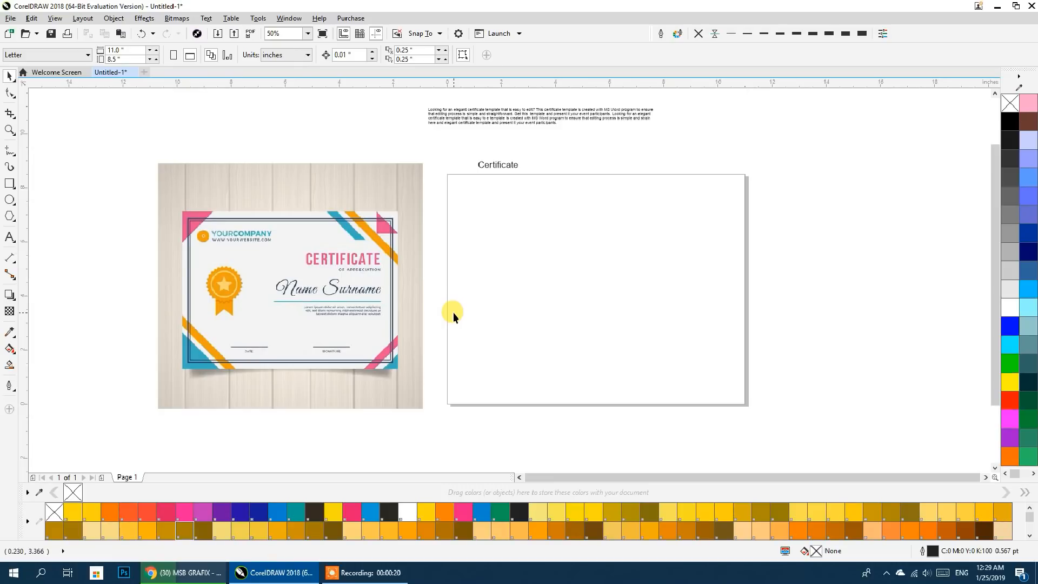
pyautogui.click(374, 306)
pyautogui.click(528, 280)
pyautogui.click(379, 294)
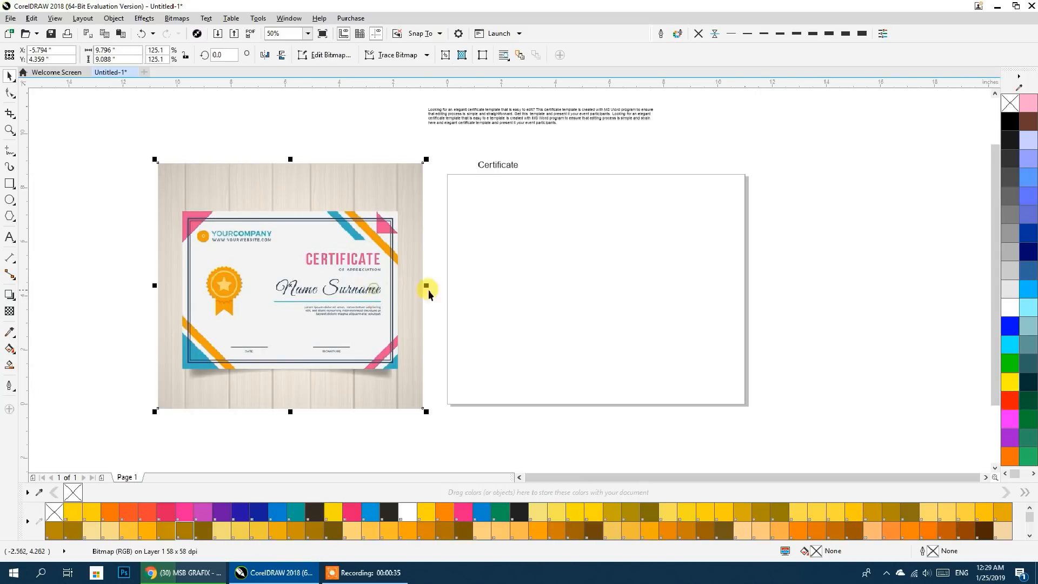
pyautogui.click(474, 284)
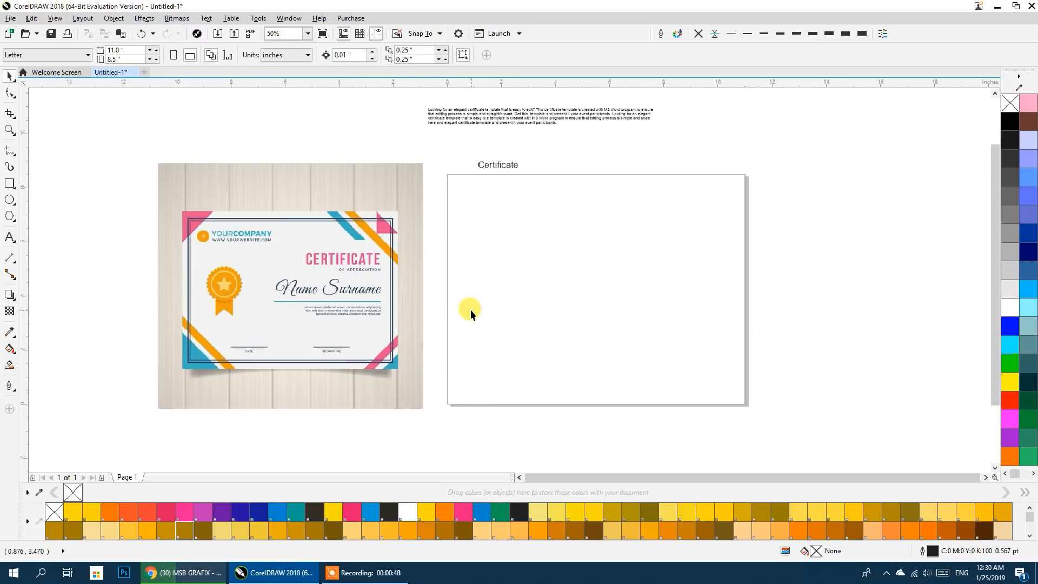
# Set the page to Letter size in landscape orientation
pyautogui.click(49, 56)
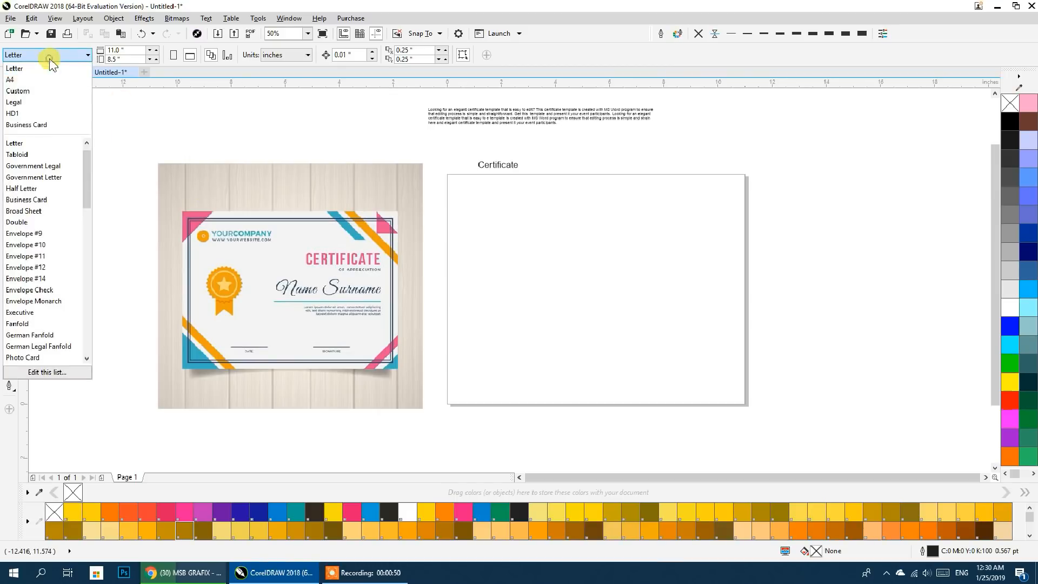
pyautogui.click(19, 68)
pyautogui.click(189, 56)
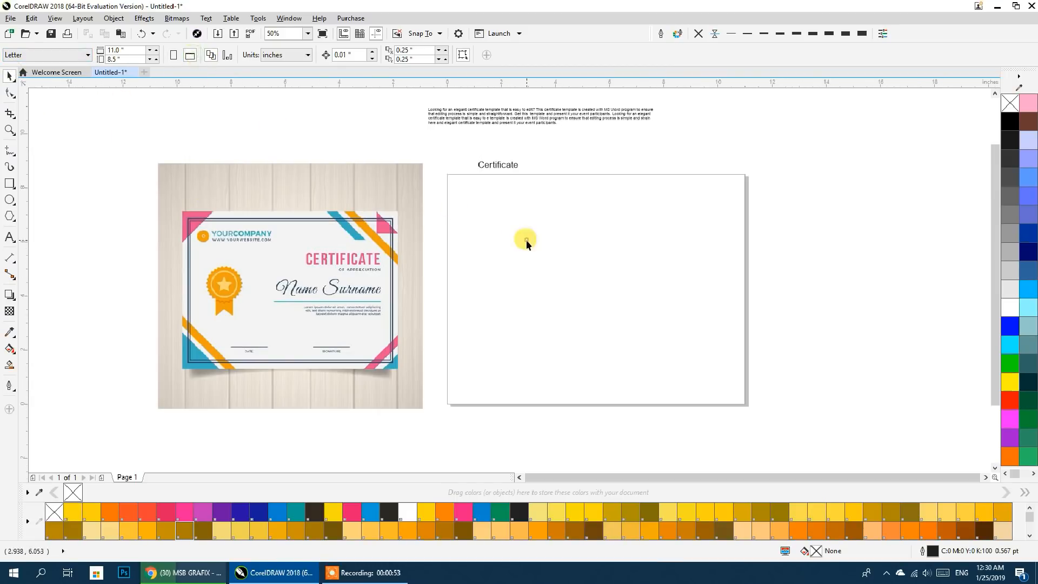
# Add an 11 by 8.5 inch rectangle that exactly covers the page, and leave it deselected
pyautogui.click(9, 182)
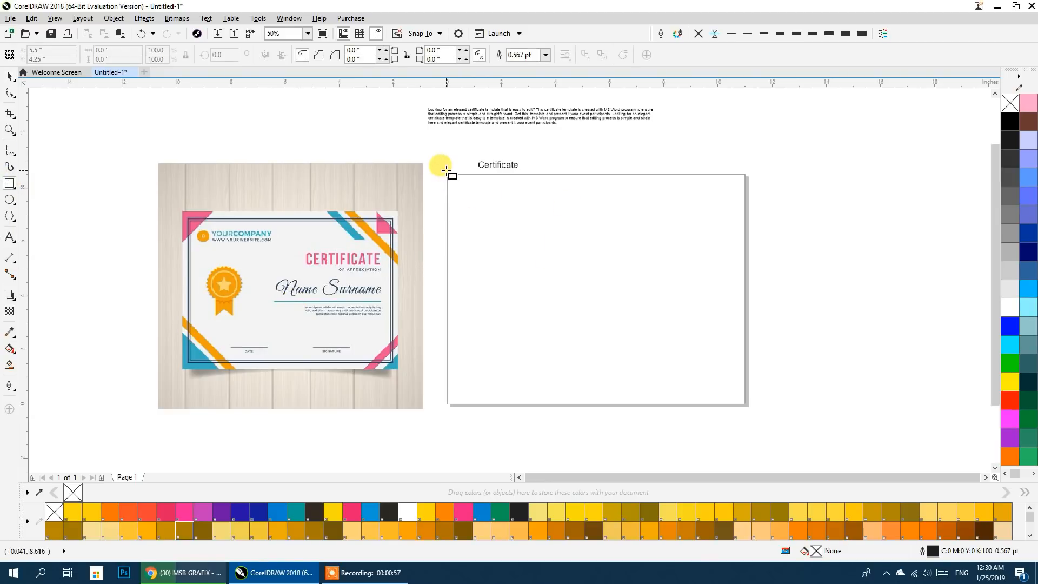
pyautogui.doubleClick(9, 183)
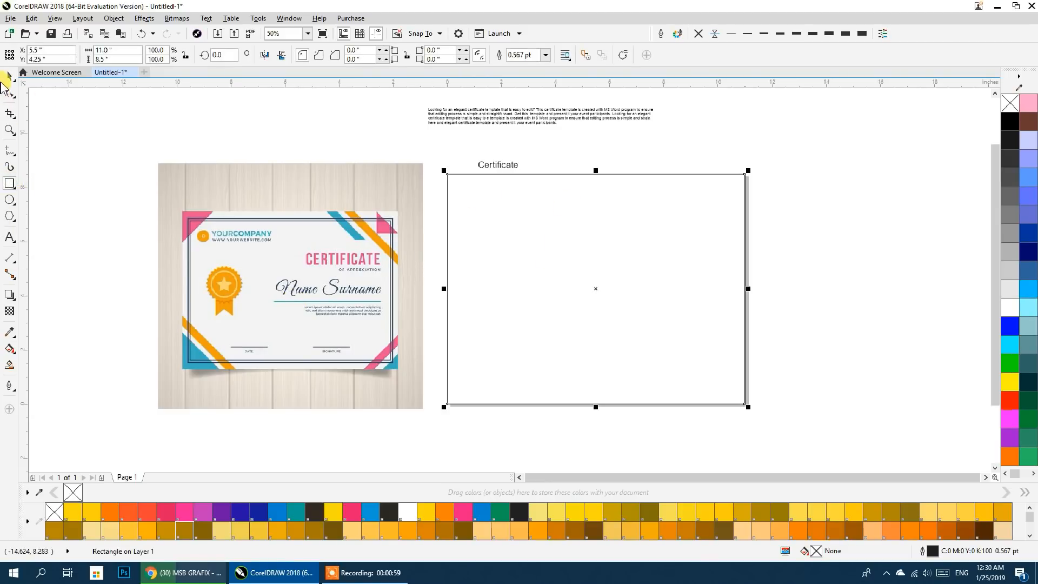
pyautogui.click(21, 74)
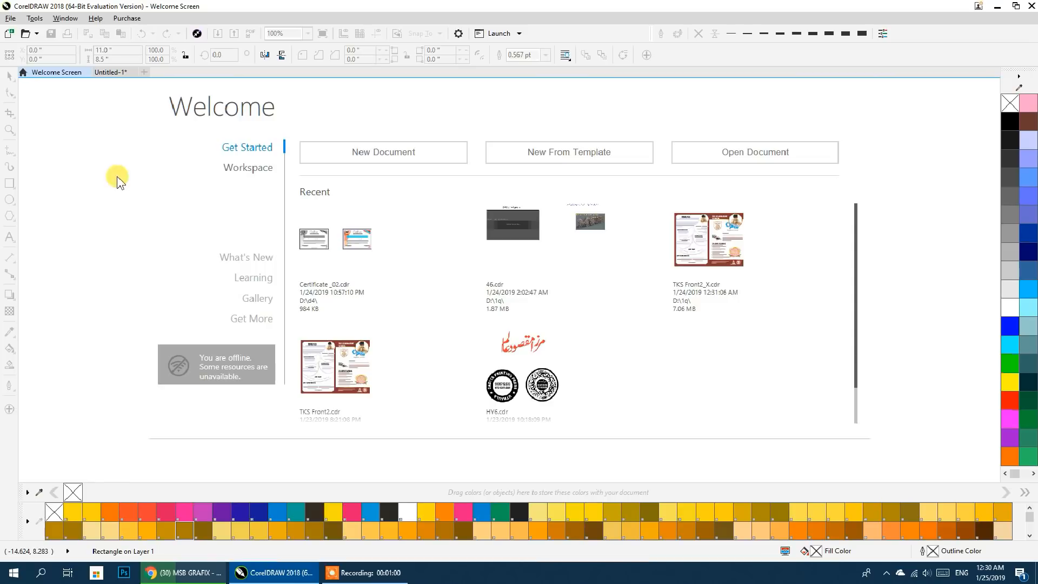
pyautogui.click(86, 72)
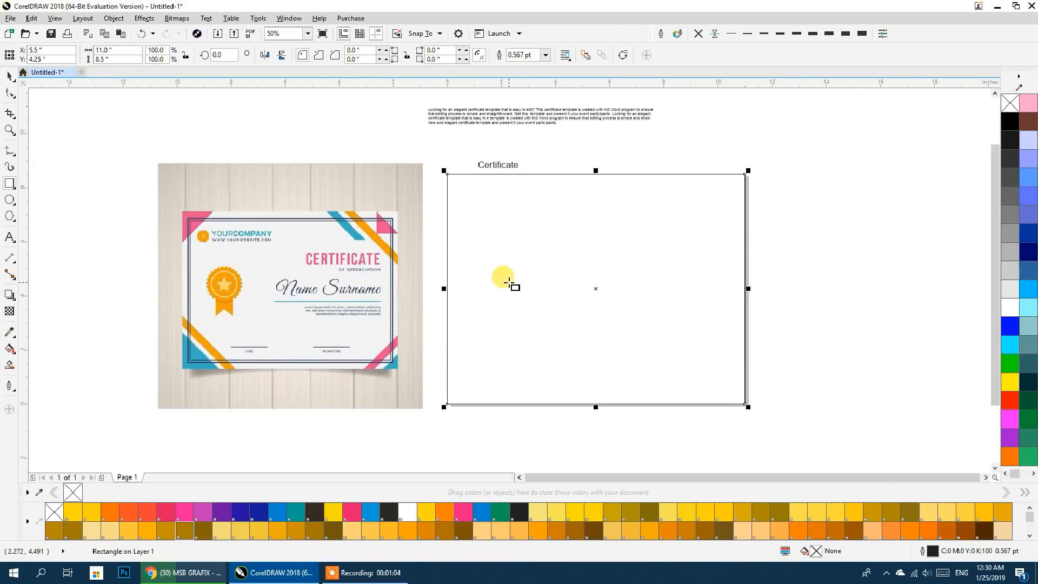
pyautogui.click(9, 76)
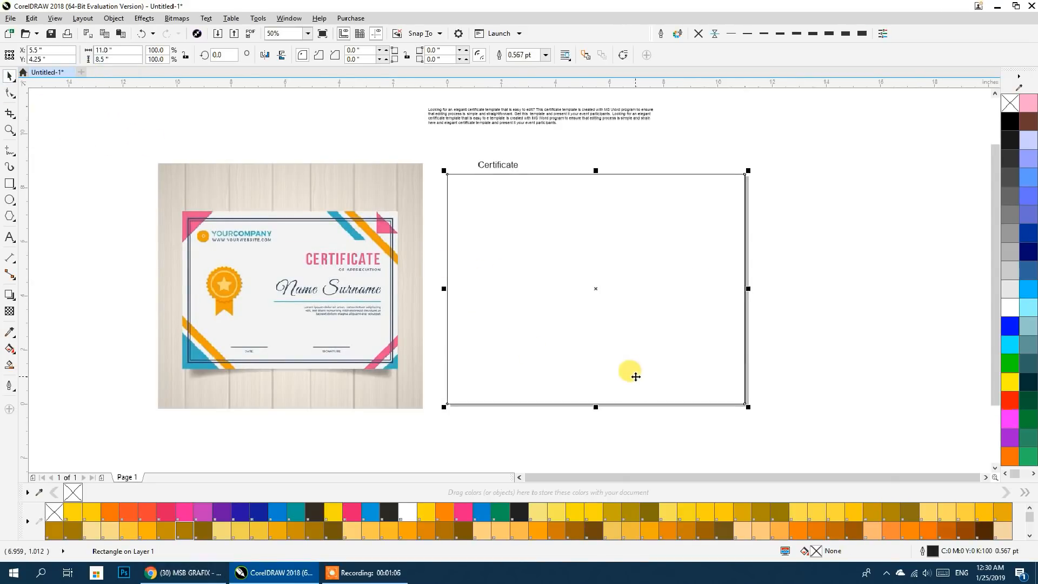
pyautogui.click(784, 339)
pyautogui.click(559, 263)
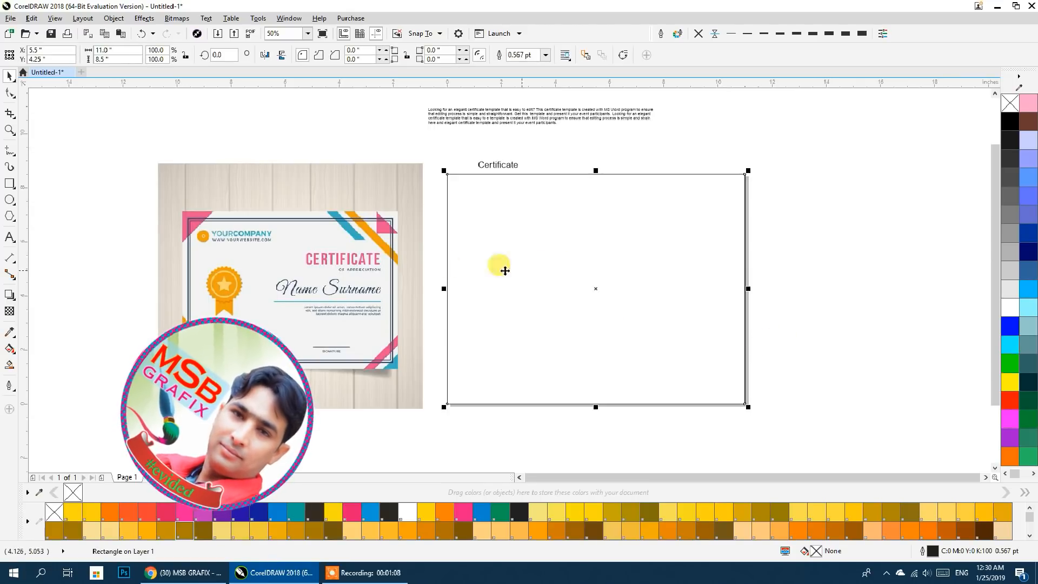
pyautogui.click(437, 253)
# Show the CMYK colour palette, undock it and resize it as a floating multi-column palette beside the page
pyautogui.click(258, 18)
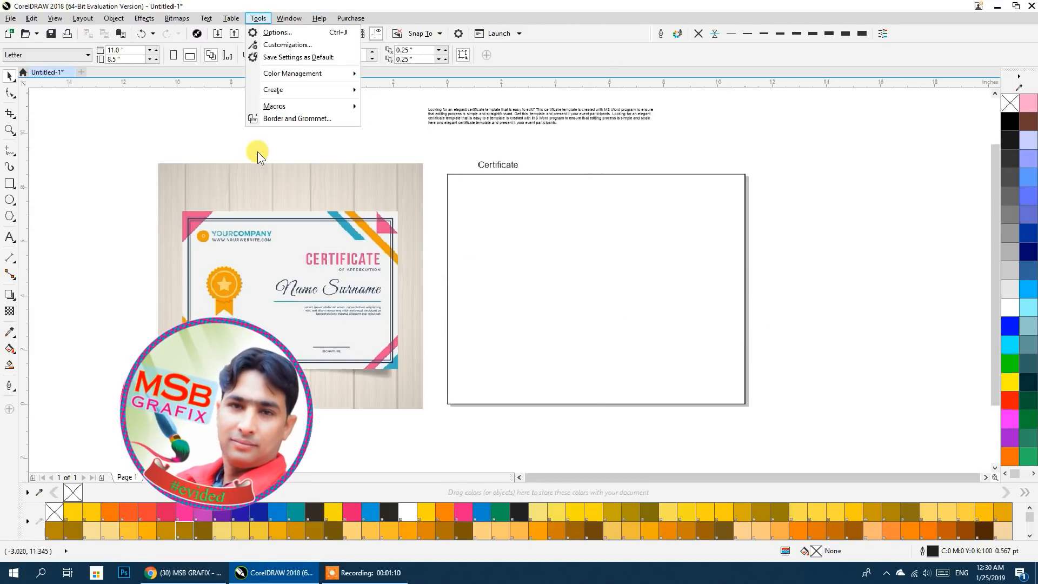
pyautogui.moveTo(289, 19)
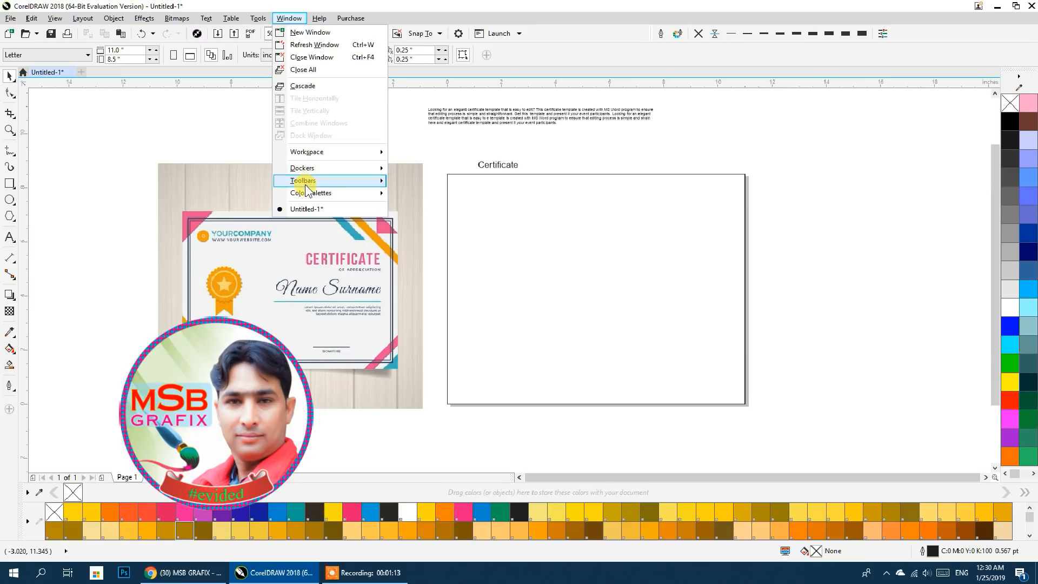
pyautogui.moveTo(308, 194)
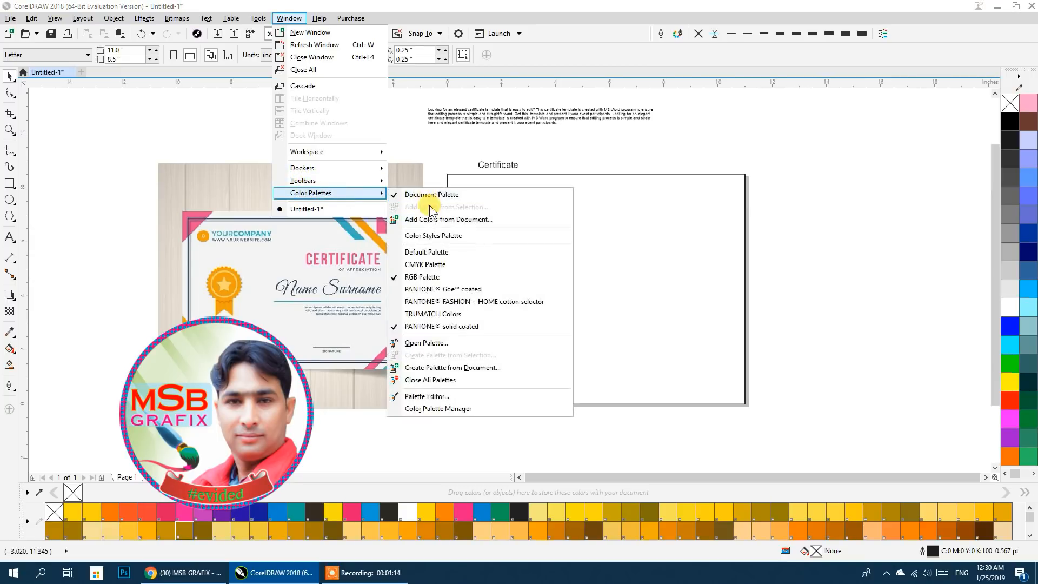
pyautogui.click(425, 264)
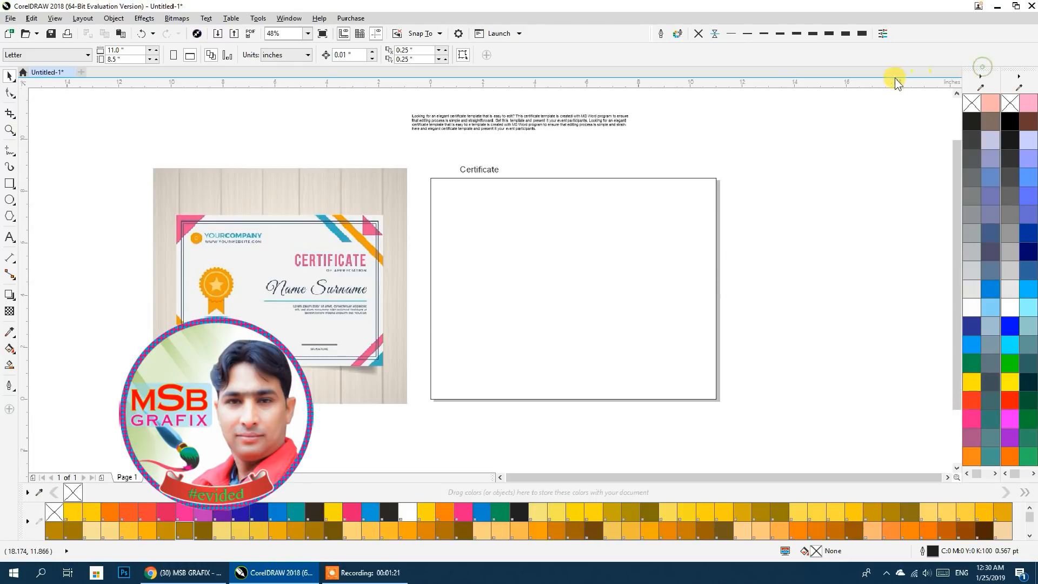
pyautogui.moveTo(979, 69); pyautogui.dragTo(817, 118)
pyautogui.moveTo(837, 163); pyautogui.dragTo(955, 192)
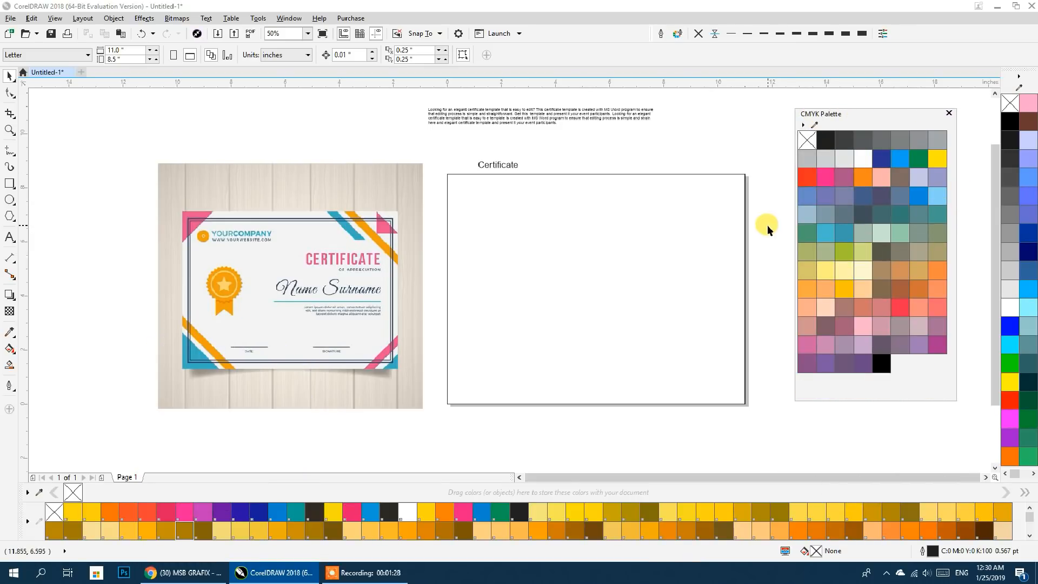
# Draw a near-square rectangle about 1.69 by 1.71 inches at the page's top edge and move it off the page, beyond the right edge
pyautogui.moveTo(699, 239); pyautogui.dragTo(596, 221)
pyautogui.moveTo(682, 178); pyautogui.dragTo(683, 198)
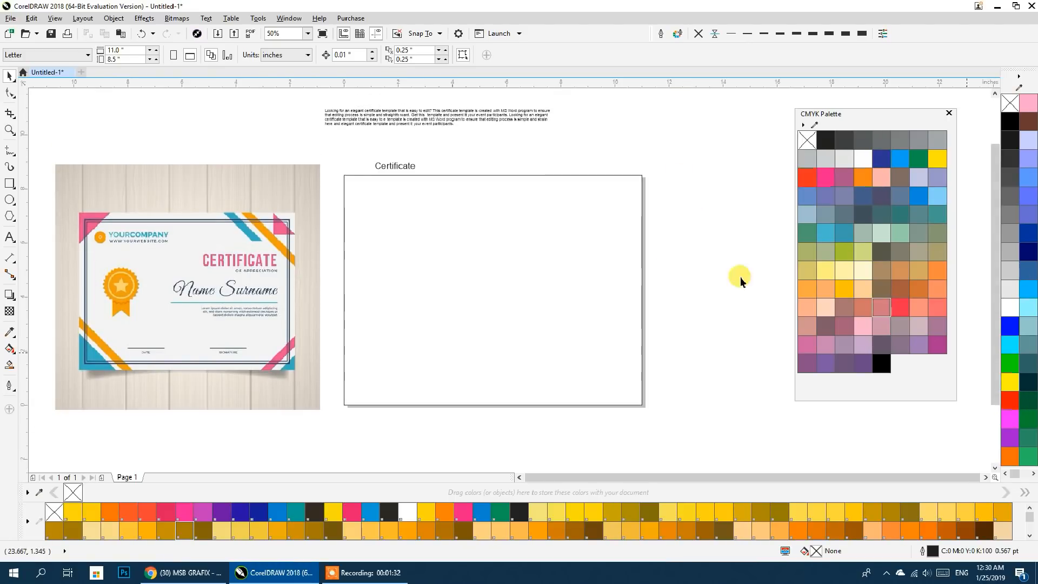
pyautogui.moveTo(551, 248); pyautogui.dragTo(563, 250)
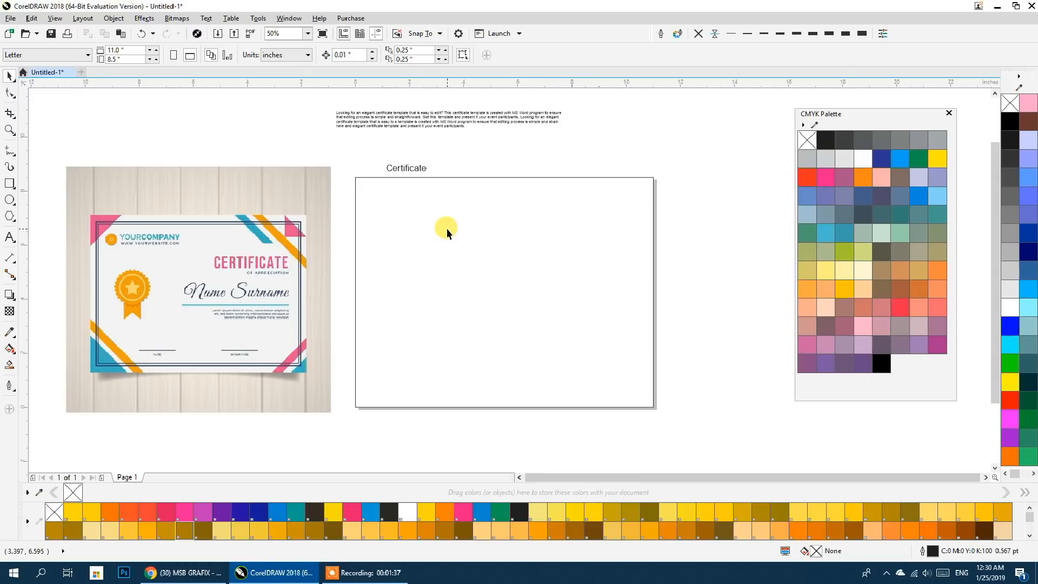
pyautogui.click(10, 183)
pyautogui.moveTo(556, 170); pyautogui.dragTo(601, 216)
pyautogui.click(10, 76)
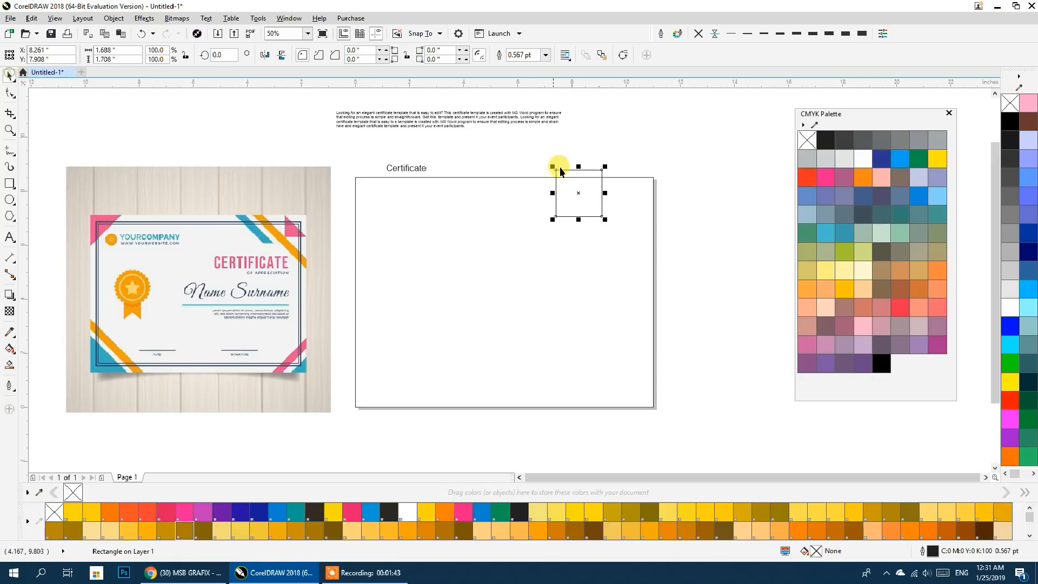
pyautogui.moveTo(597, 176); pyautogui.dragTo(704, 214)
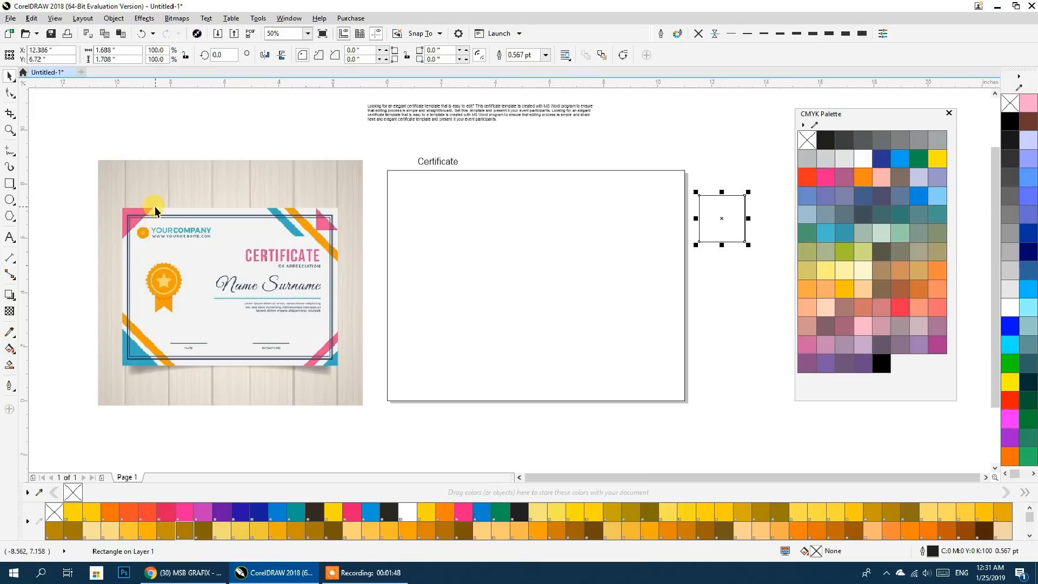
# Convert the small rectangle to curves and delete its bottom-right node to leave a right triangle
pyautogui.scroll(3, 706, 225)
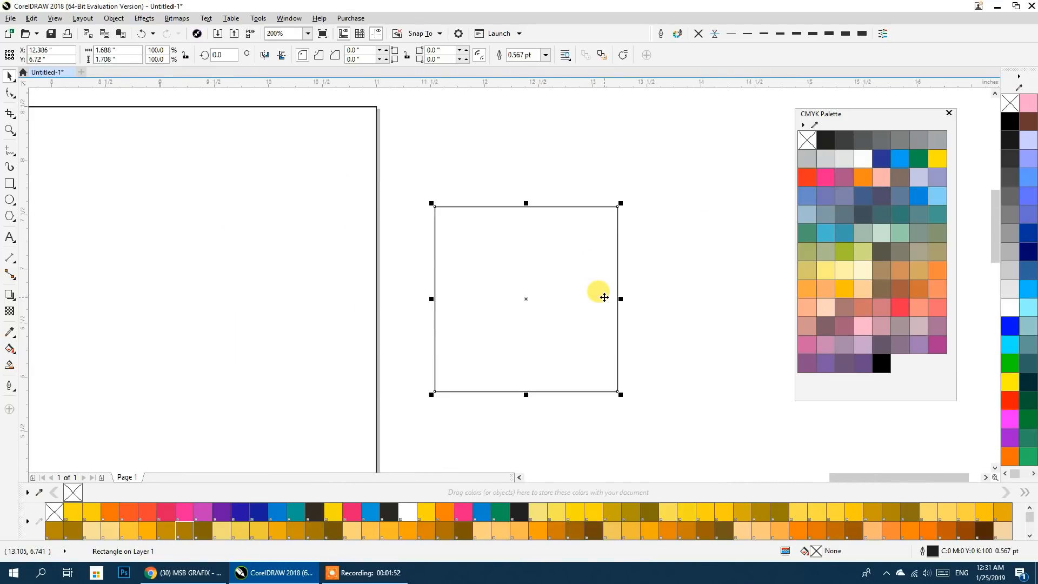
pyautogui.hotkey('ctrl', 'q')
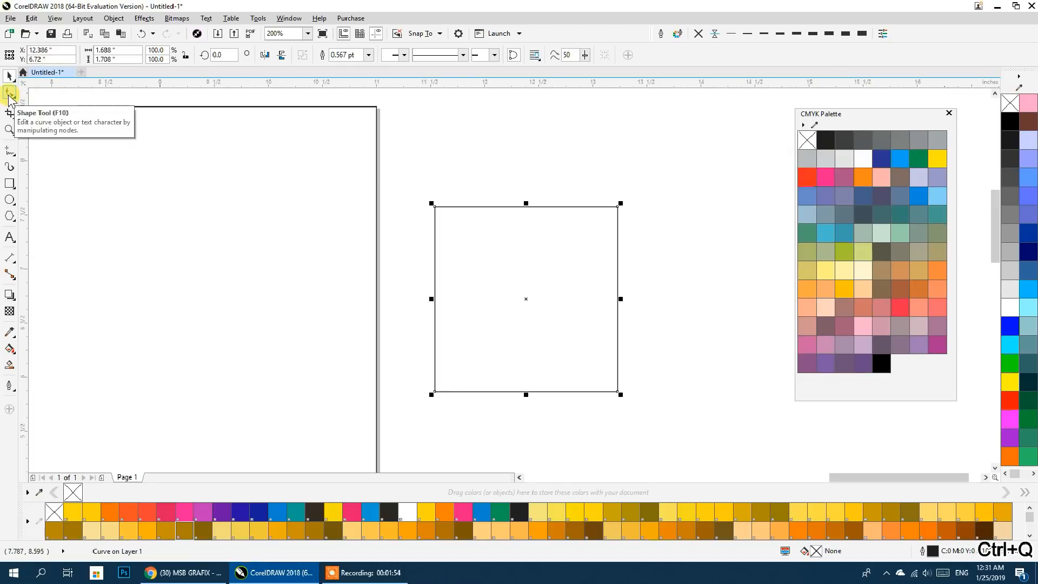
pyautogui.click(10, 95)
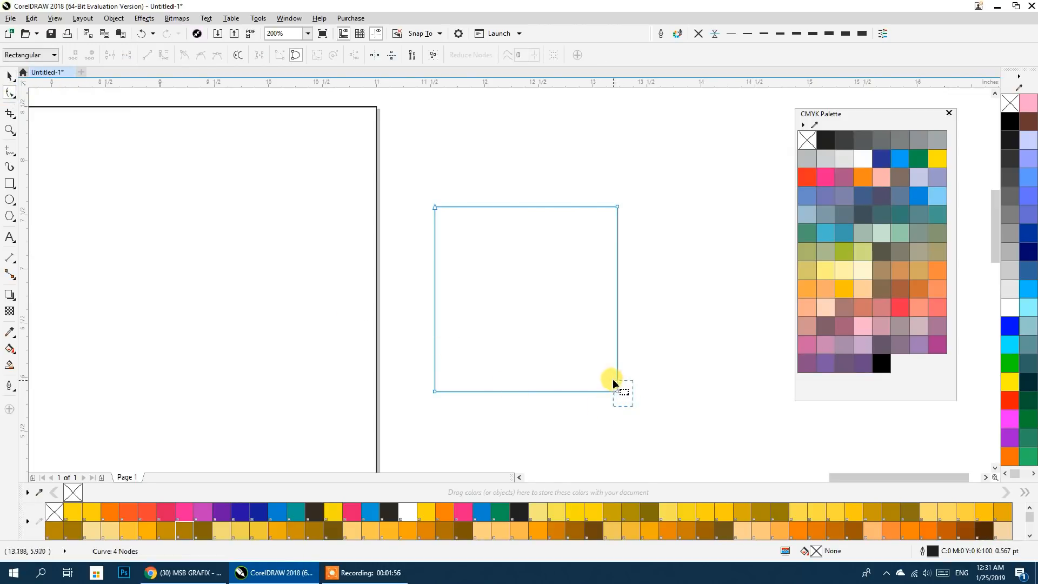
pyautogui.moveTo(632, 406); pyautogui.dragTo(611, 382)
pyautogui.press('Delete')
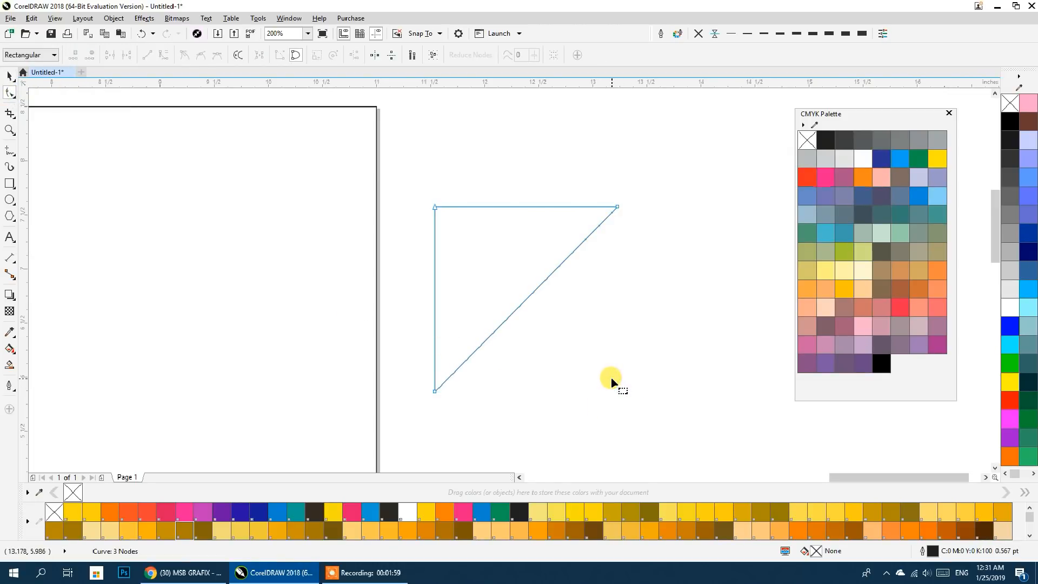
pyautogui.click(9, 76)
# Move the triangle into the top-left corner of the page, aligned with the page edges
pyautogui.scroll(-2, 600, 296)
pyautogui.scroll(-3, 598, 297)
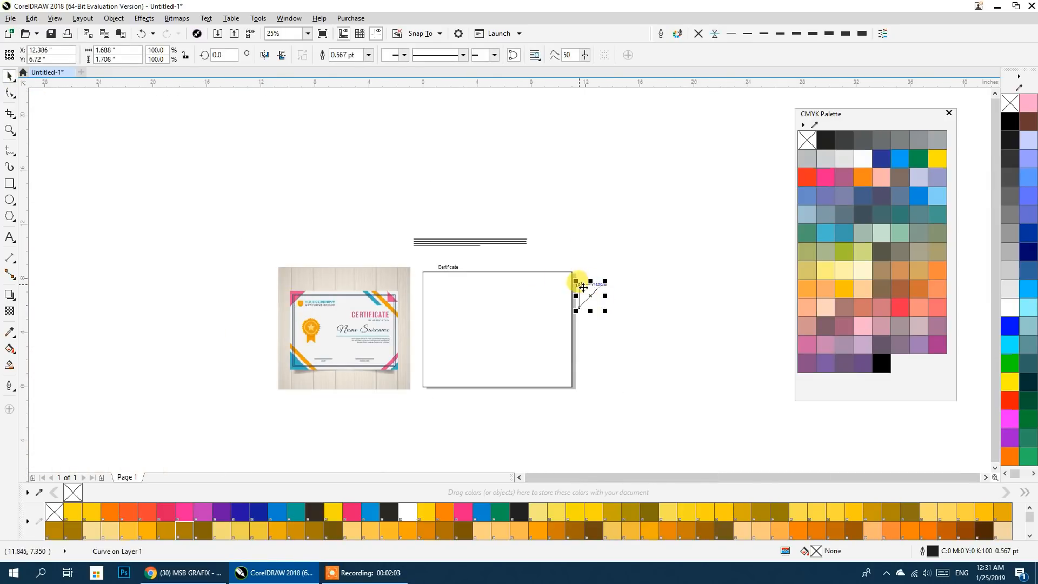
pyautogui.moveTo(580, 285); pyautogui.dragTo(443, 281)
pyautogui.scroll(3, 442, 281)
pyautogui.scroll(-2, 607, 259)
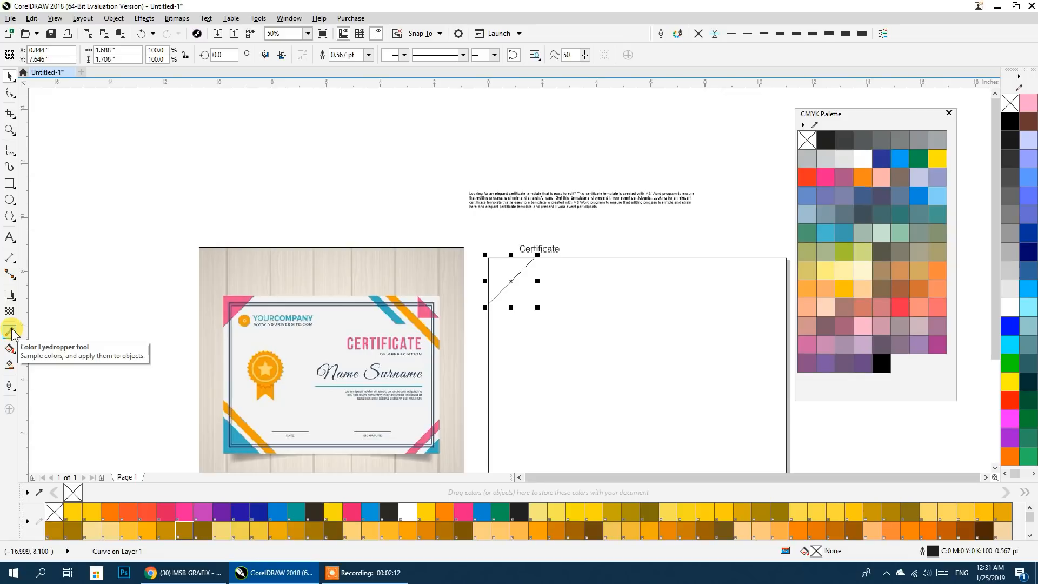
# Sample the pink of the reference certificate's top-left corner (#D7438F) and fill the corner triangle with it
pyautogui.click(10, 331)
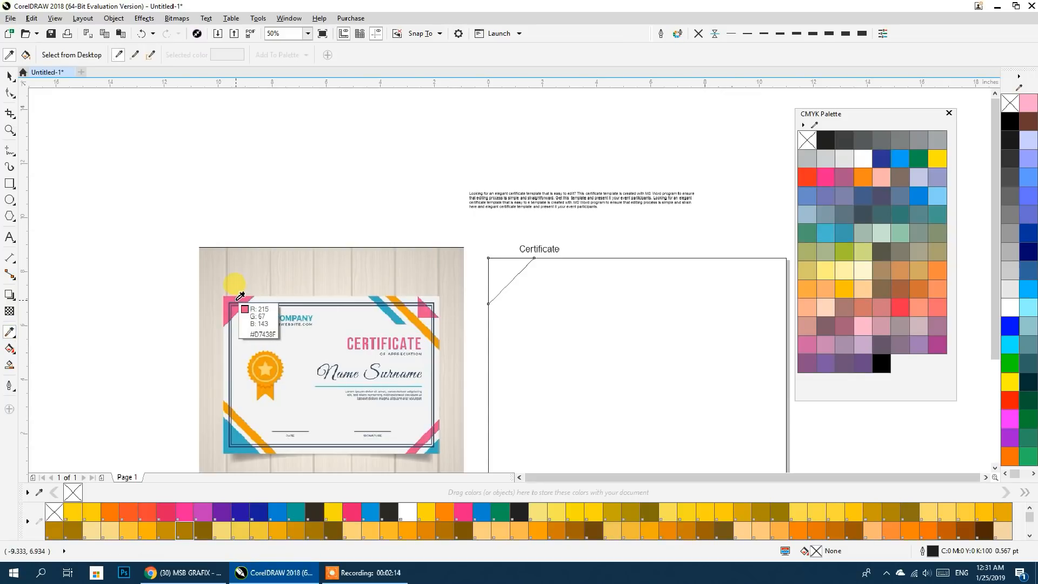
pyautogui.click(237, 299)
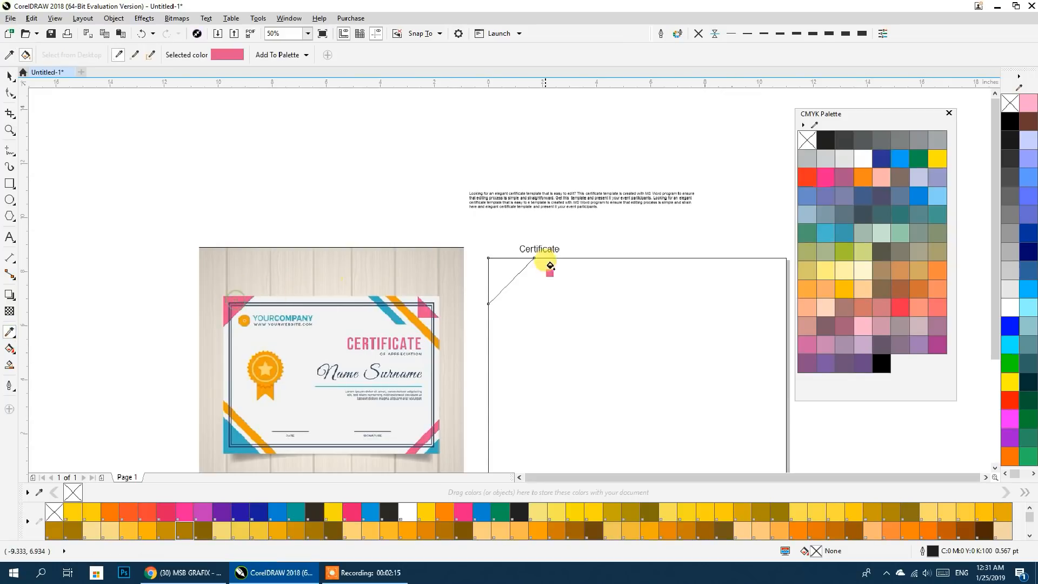
pyautogui.click(492, 263)
pyautogui.click(9, 76)
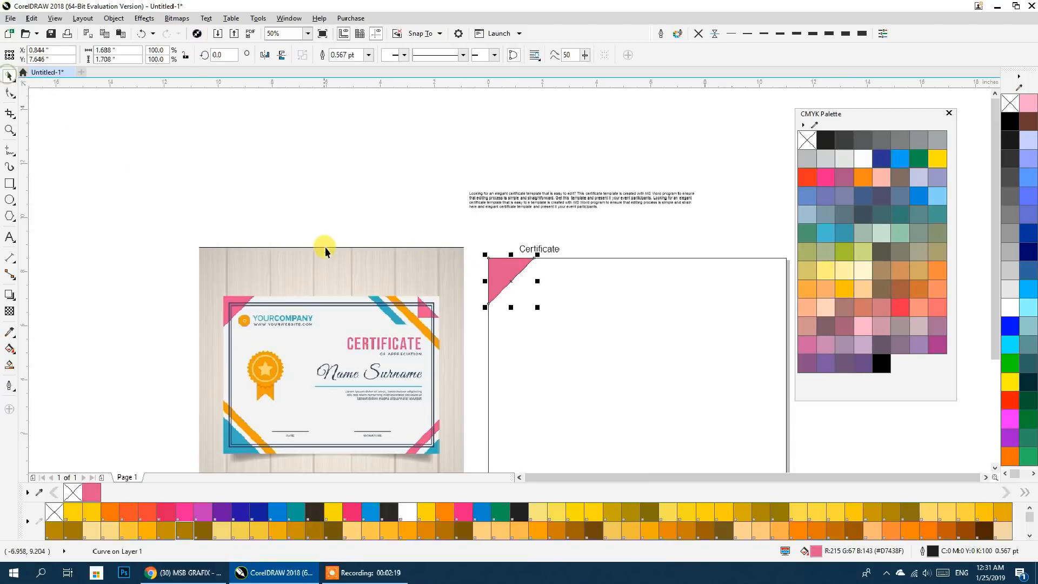
# Duplicate the pink triangle onto the page area below it and mirror the copy vertically
pyautogui.moveTo(307, 201); pyautogui.dragTo(246, 185)
pyautogui.click(246, 186)
pyautogui.click(448, 258)
pyautogui.moveTo(447, 287); pyautogui.dragTo(447, 317)
pyautogui.rightClick(447, 317)
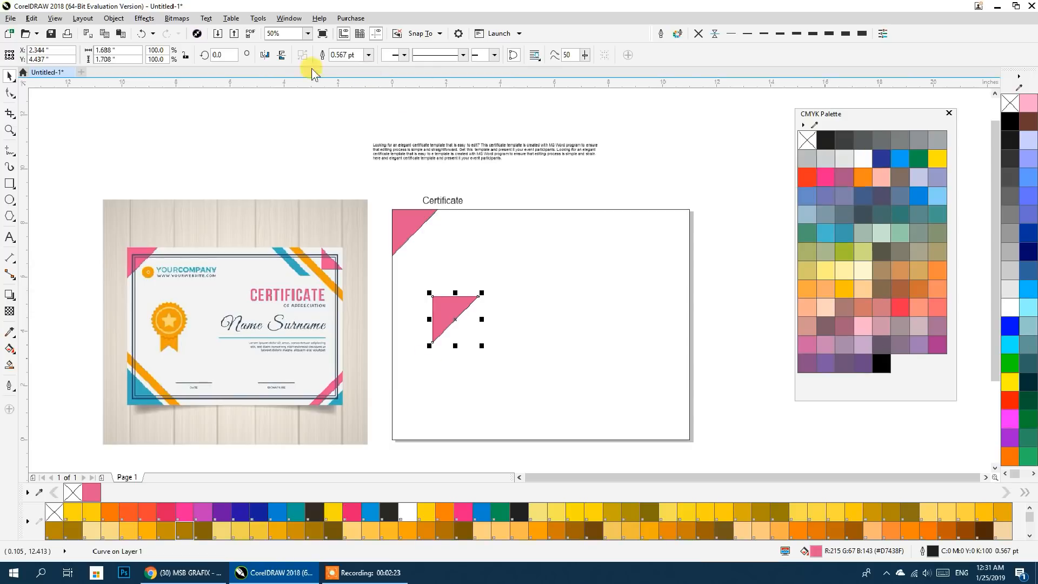
pyautogui.click(279, 56)
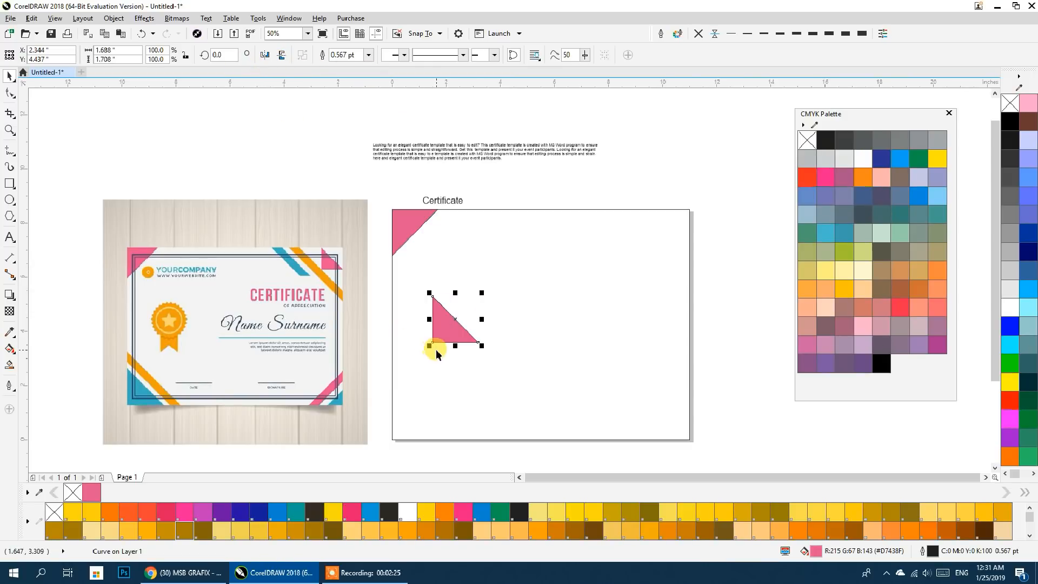
# Place the mirrored triangle in the page's bottom-left corner and enlarge it proportionally to about 1.97 by 2 inches
pyautogui.moveTo(432, 342); pyautogui.dragTo(393, 437)
pyautogui.moveTo(441, 389); pyautogui.dragTo(449, 382)
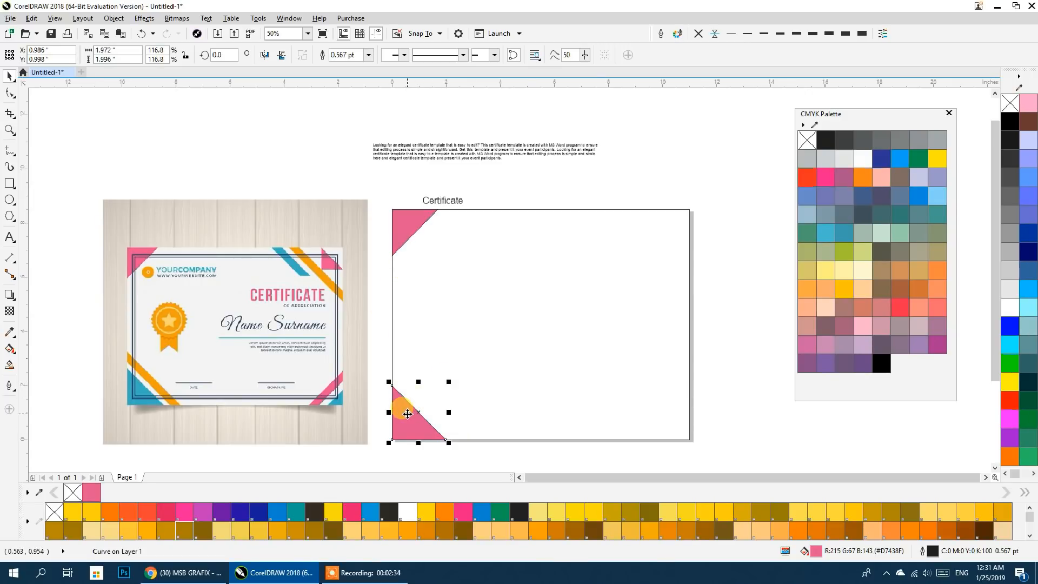
# Sample the teal of the reference certificate's bottom-left corner (#4AB6C0) and fill the bottom-left triangle with it
pyautogui.moveTo(407, 414); pyautogui.dragTo(399, 393)
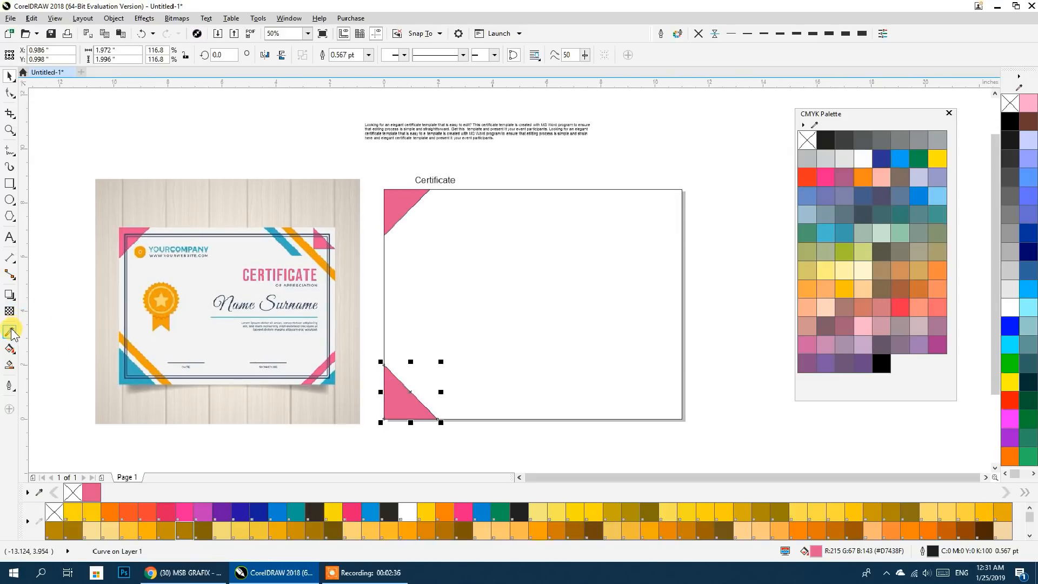
pyautogui.click(11, 332)
pyautogui.click(126, 371)
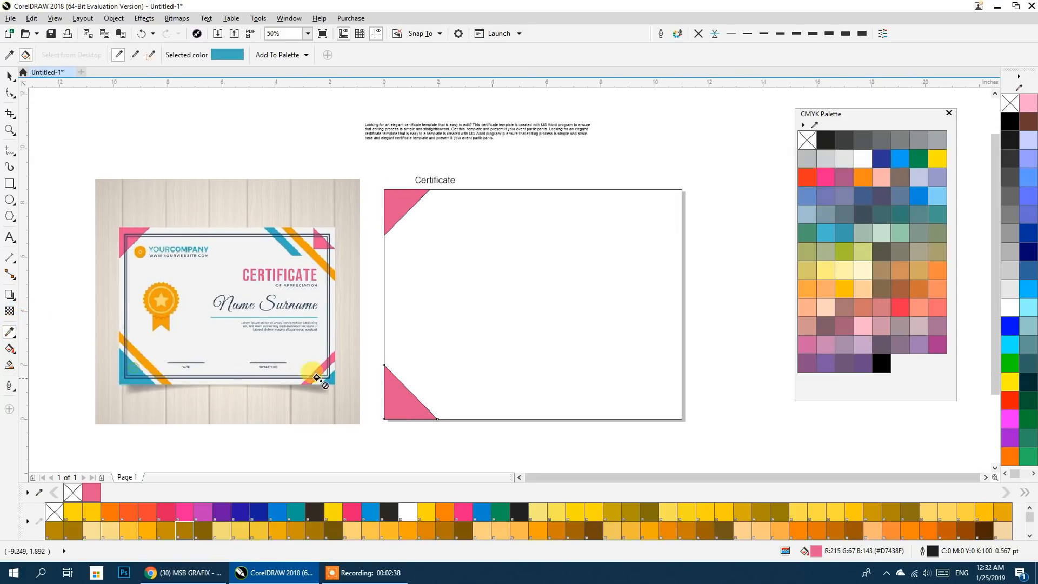
pyautogui.click(392, 388)
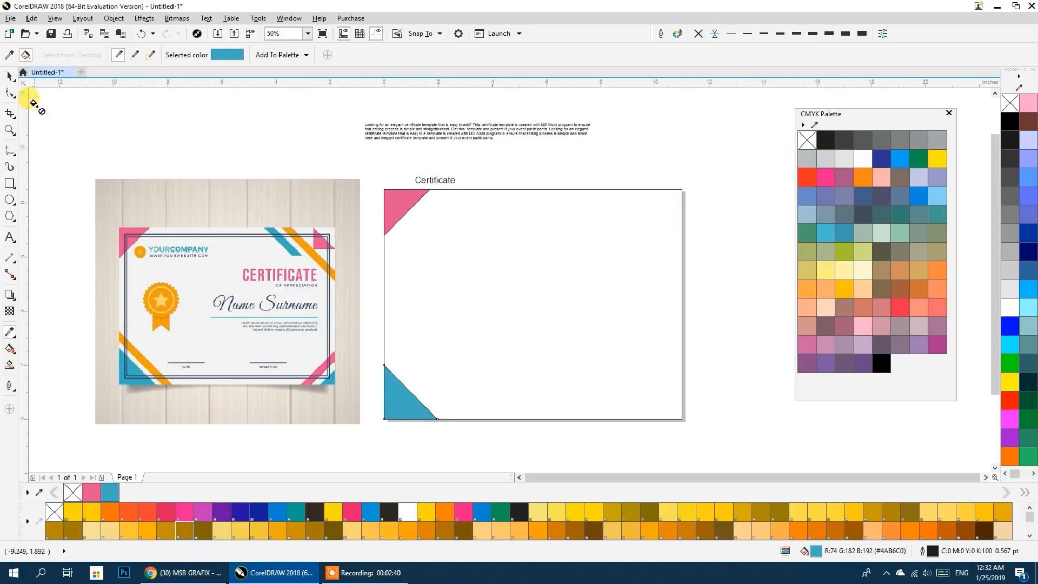
pyautogui.click(9, 79)
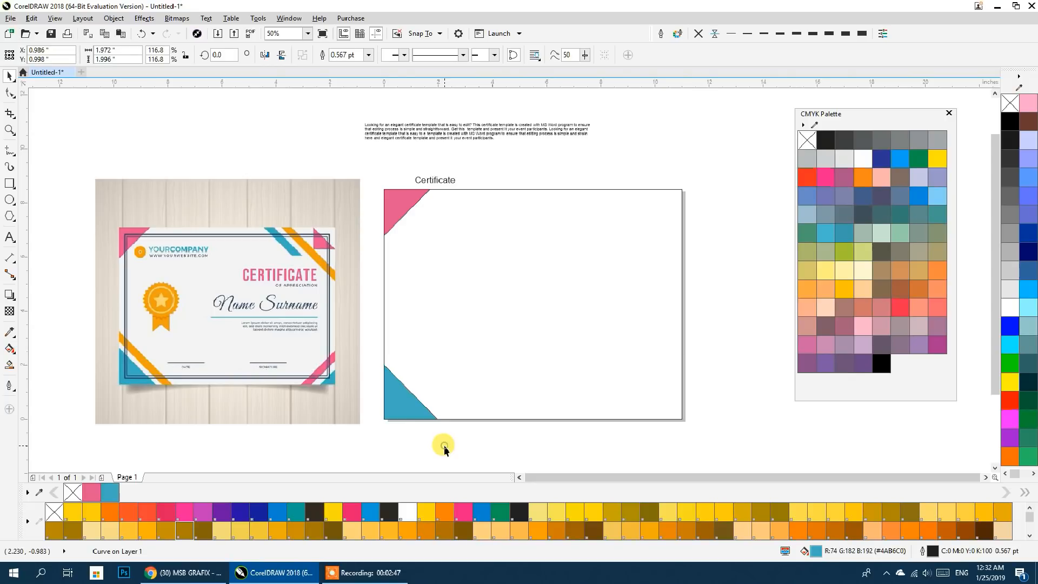
# Duplicate the bottom-left teal triangle, mirror the copy horizontally, and fit it into the page's bottom-right corner at about 0.8 by 0.81 inches
pyautogui.moveTo(401, 397); pyautogui.dragTo(484, 367)
pyautogui.click(264, 56)
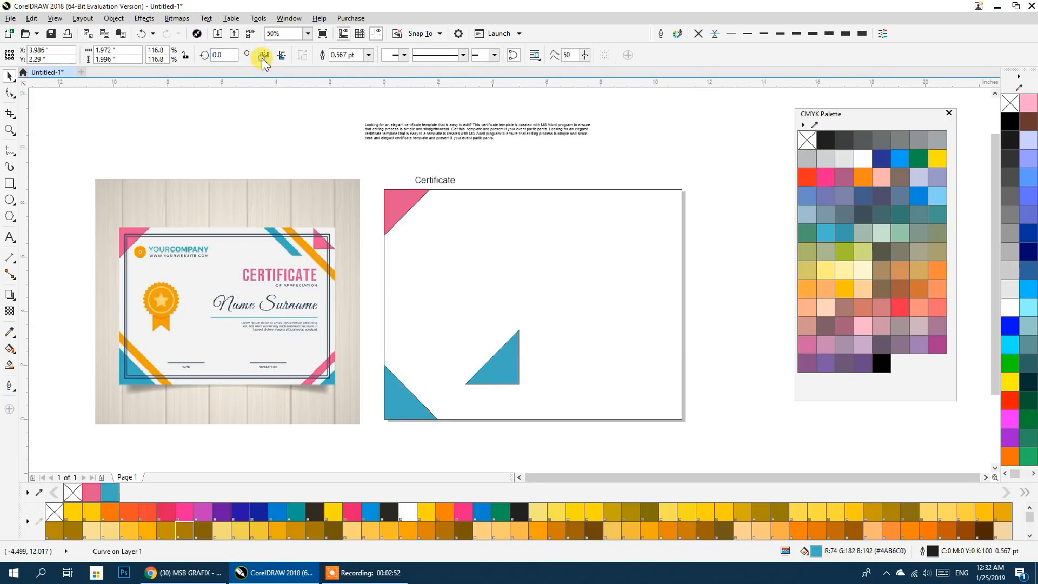
pyautogui.moveTo(517, 383); pyautogui.dragTo(683, 420)
pyautogui.moveTo(624, 362); pyautogui.dragTo(653, 390)
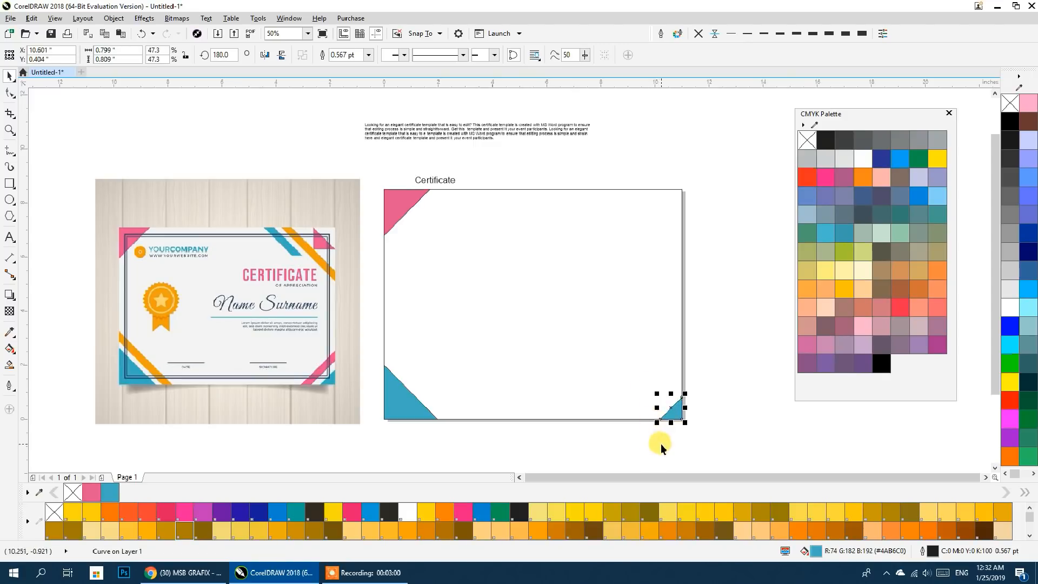
pyautogui.click(659, 440)
# Duplicate the small bottom-right triangle, mirror the copy horizontally, and move it up to the page's top-right corner
pyautogui.moveTo(655, 411); pyautogui.dragTo(623, 305)
pyautogui.click(265, 54)
pyautogui.click(265, 55)
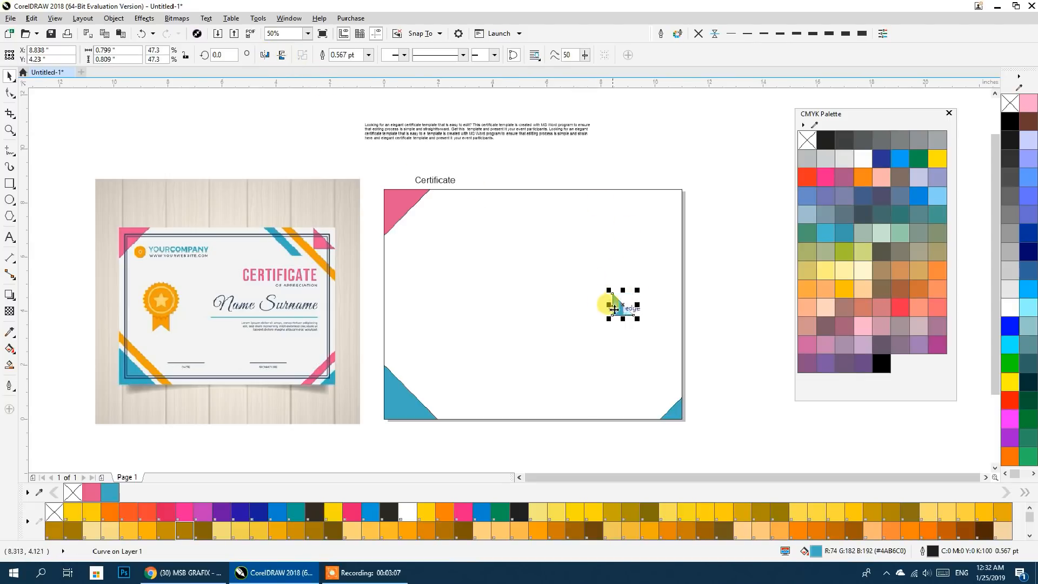
pyautogui.moveTo(627, 304); pyautogui.dragTo(658, 189)
pyautogui.scroll(4, 686, 177)
pyautogui.moveTo(620, 292); pyautogui.dragTo(610, 95)
pyautogui.scroll(-2, 578, 178)
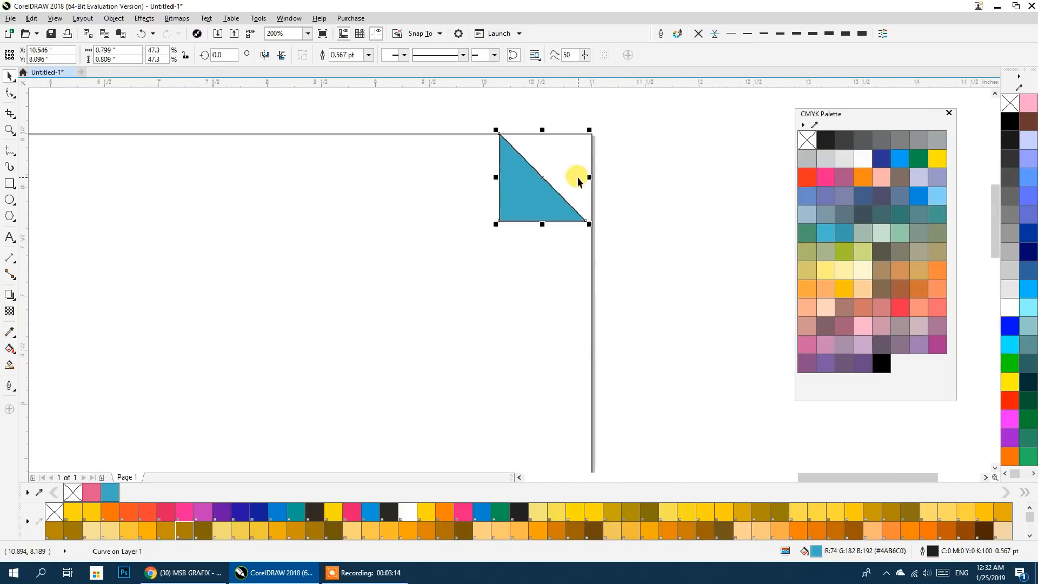
pyautogui.scroll(1, 578, 180)
pyautogui.moveTo(572, 190); pyautogui.dragTo(572, 262)
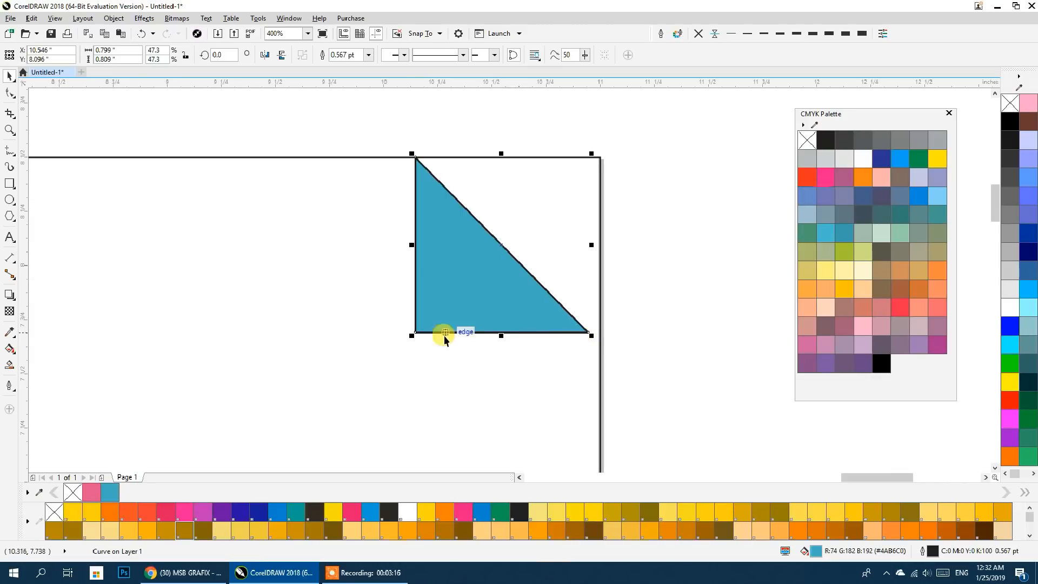
# Fit the copied triangle flush into the page's top-right corner, with its right angle facing the page interior
pyautogui.click(281, 54)
pyautogui.click(264, 54)
pyautogui.moveTo(588, 158); pyautogui.dragTo(600, 157)
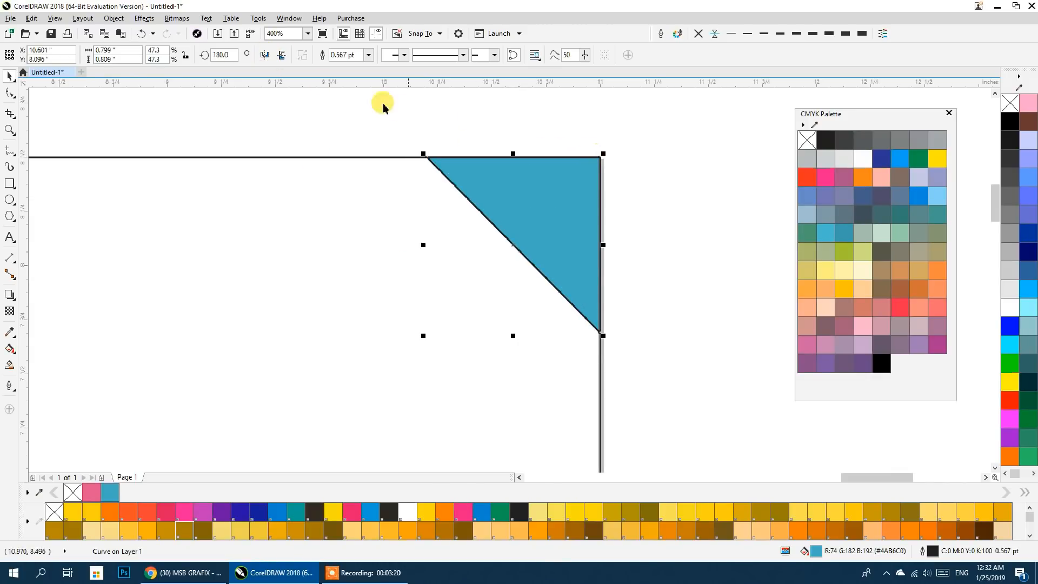
pyautogui.click(281, 57)
pyautogui.click(264, 54)
pyautogui.click(372, 115)
pyautogui.scroll(-3, 622, 195)
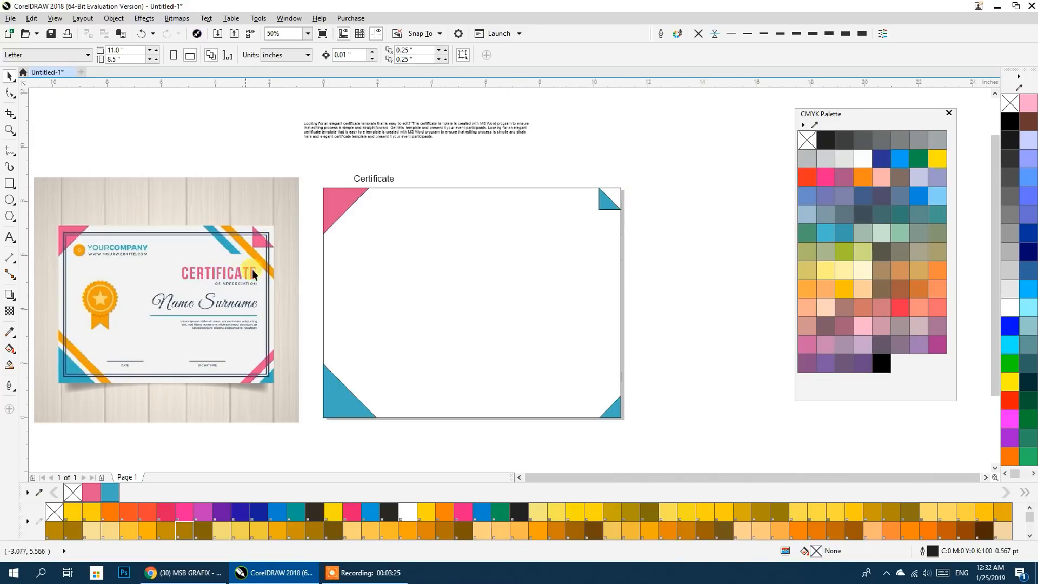
# Fill the top-left corner triangle with the CMYK palette's magenta (C0 M100 Y0 K0)
pyautogui.moveTo(393, 253); pyautogui.dragTo(400, 256)
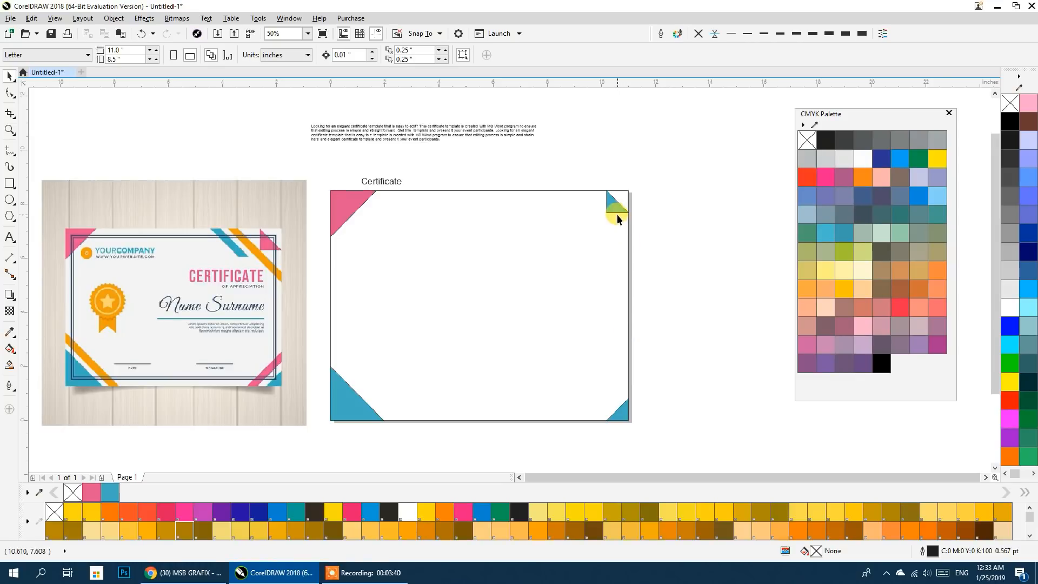
pyautogui.click(349, 218)
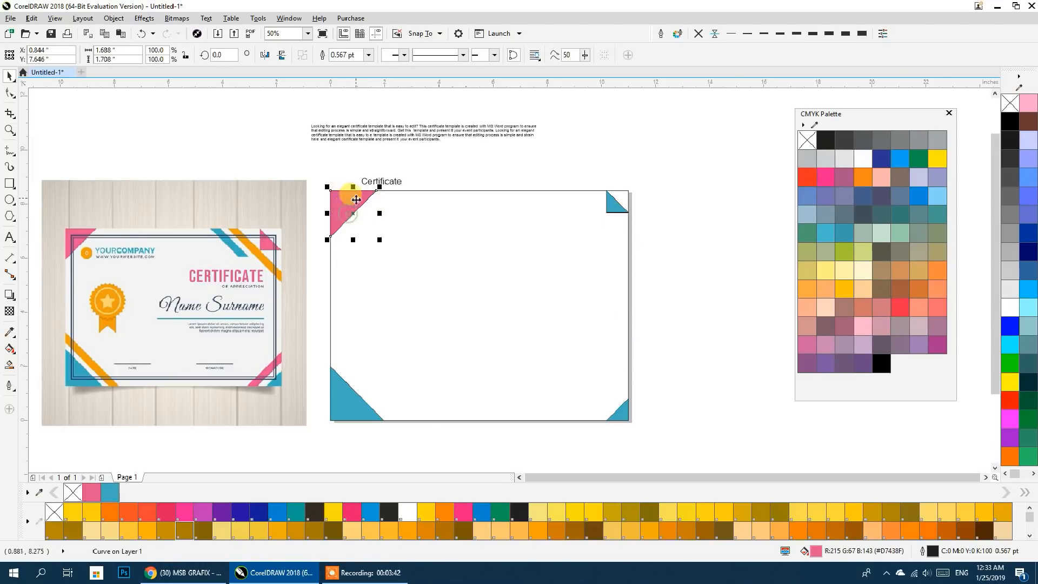
pyautogui.click(827, 175)
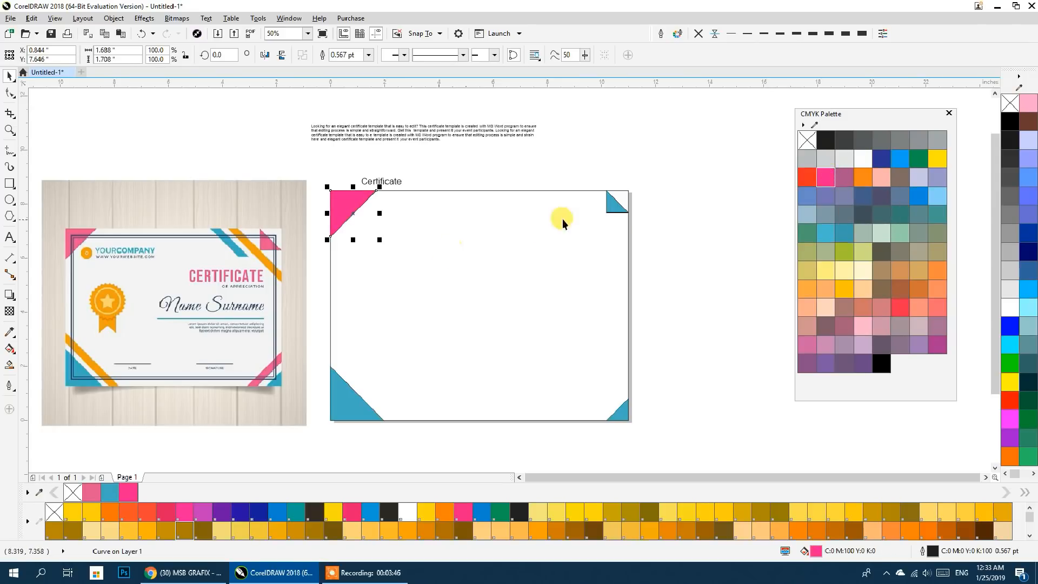
# Fill the bottom-left triangle with the CMYK palette's C60 M0 Y20 K0 blue and repeat that fill on both right-hand corner triangles
pyautogui.click(342, 406)
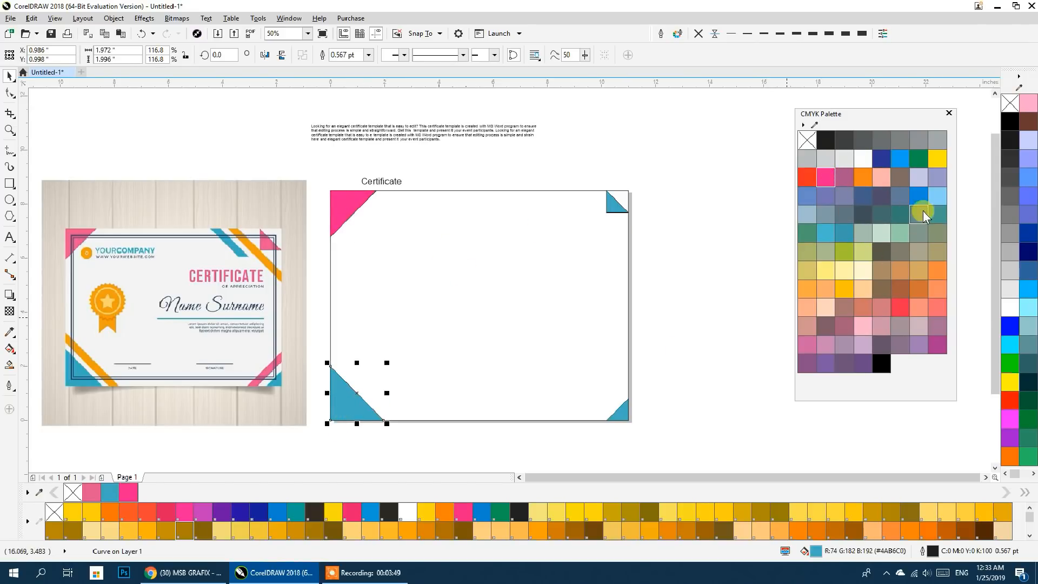
pyautogui.click(828, 234)
pyautogui.click(620, 415)
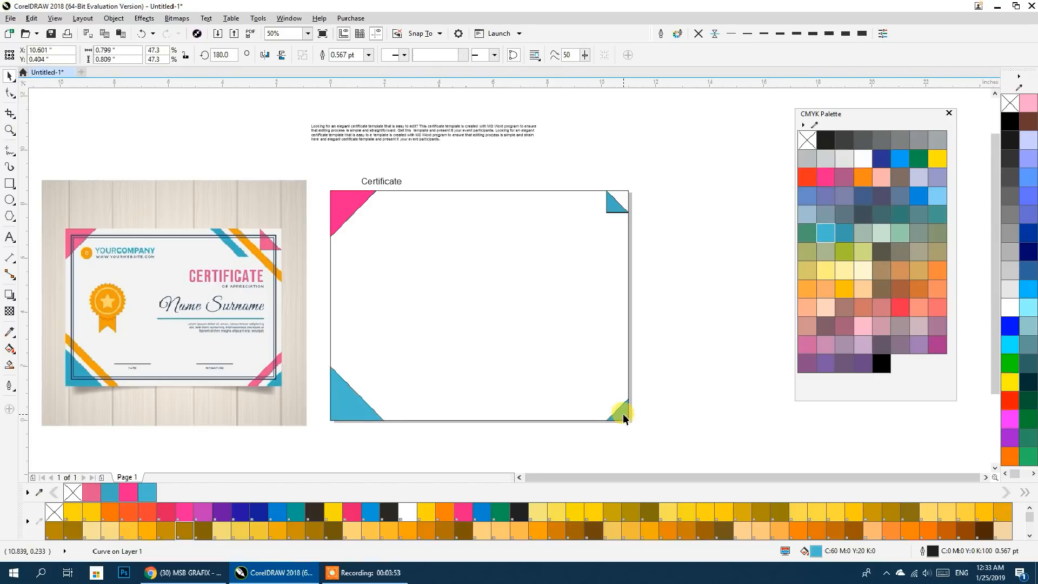
pyautogui.hotkey('ctrl', 'r')
pyautogui.click(616, 202)
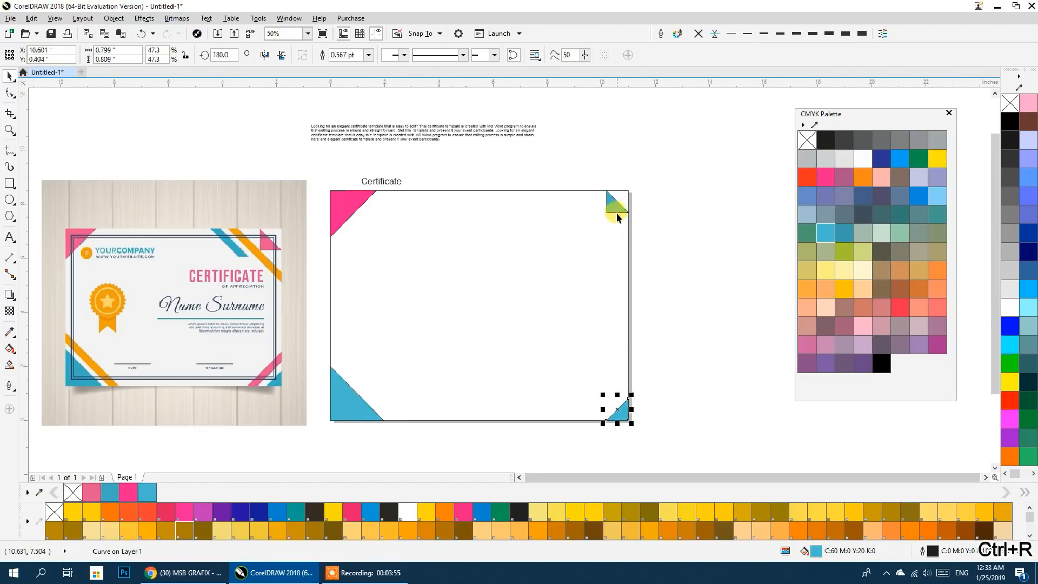
pyautogui.click(678, 288)
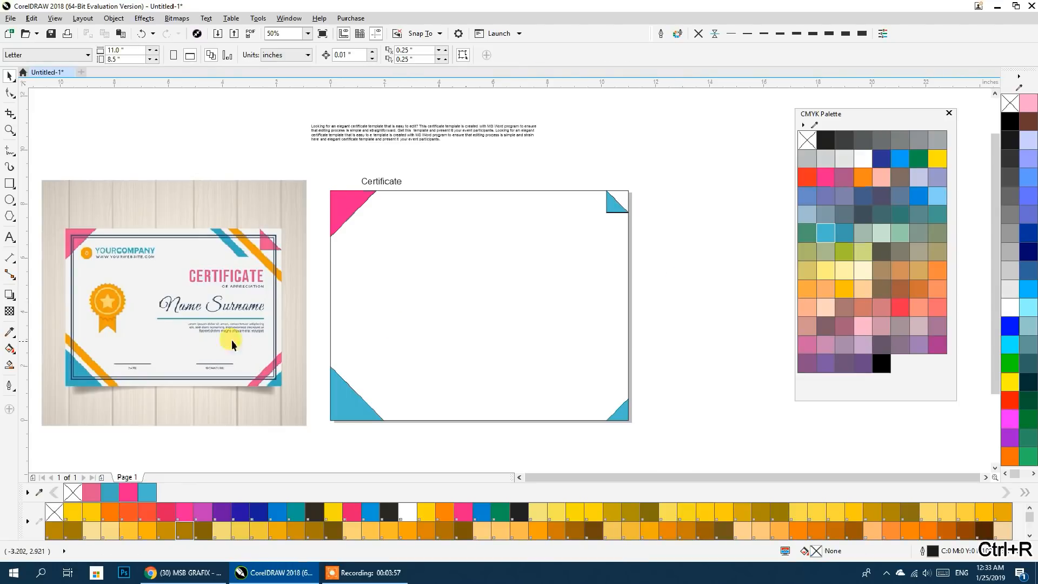
# Draw a narrow vertical rectangle about 0.5 by 6.1 inches in the empty area right of the page
pyautogui.click(11, 190)
pyautogui.moveTo(684, 292); pyautogui.dragTo(697, 457)
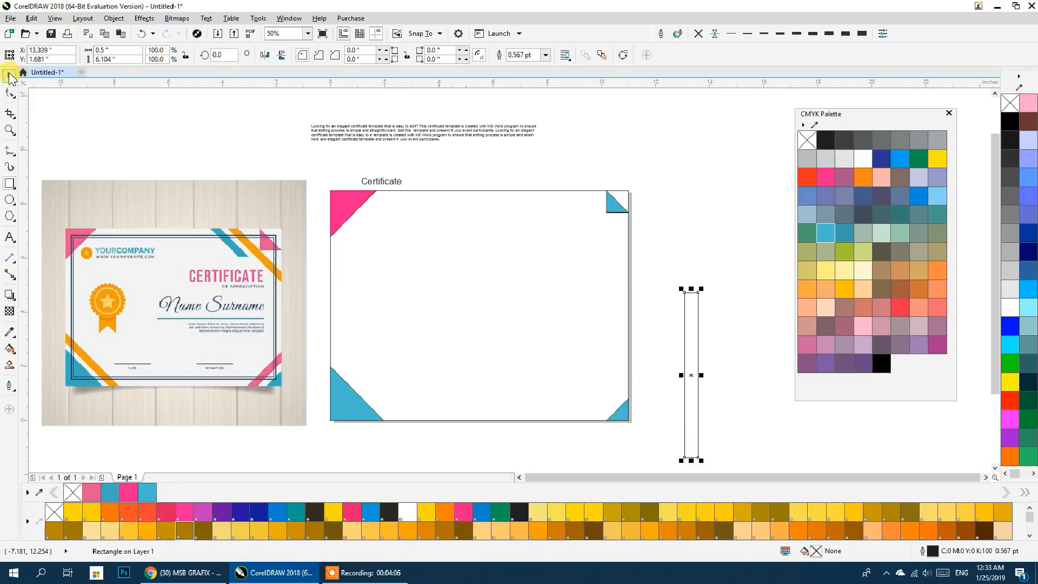
pyautogui.moveTo(686, 301); pyautogui.dragTo(669, 282)
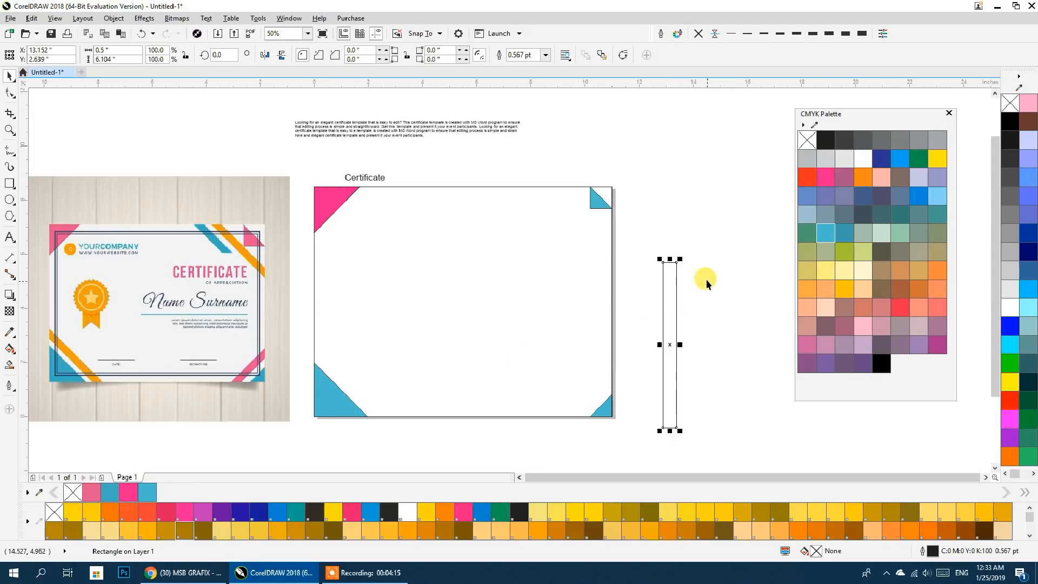
# Move the narrow rectangle onto the bottom-left triangle and rotate it about 44.7 degrees so it lies along the diagonal edge
pyautogui.moveTo(664, 311); pyautogui.dragTo(342, 377)
pyautogui.scroll(2, 493, 338)
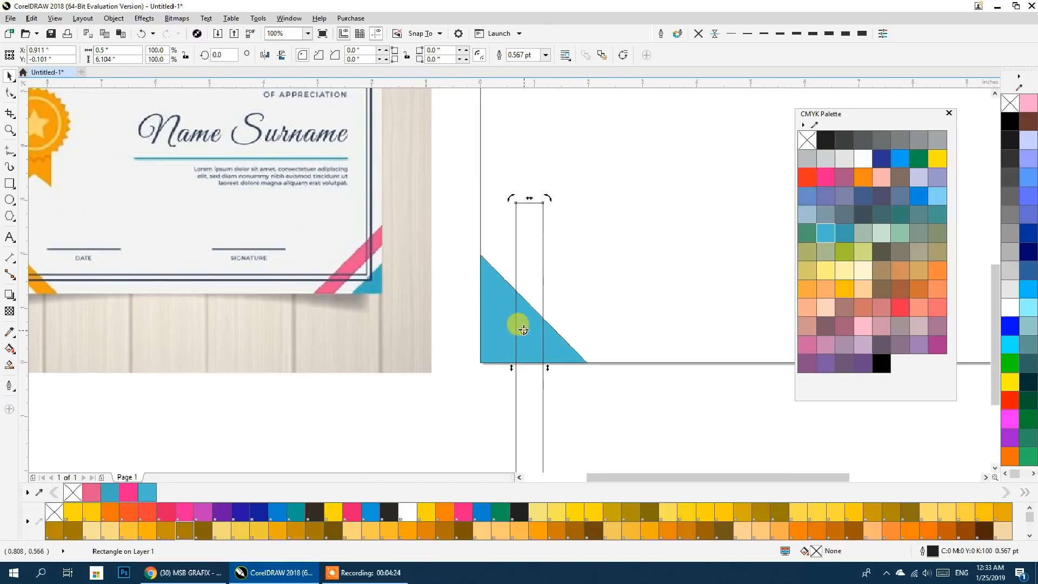
pyautogui.moveTo(516, 292); pyautogui.dragTo(516, 290)
pyautogui.moveTo(548, 197); pyautogui.dragTo(465, 196)
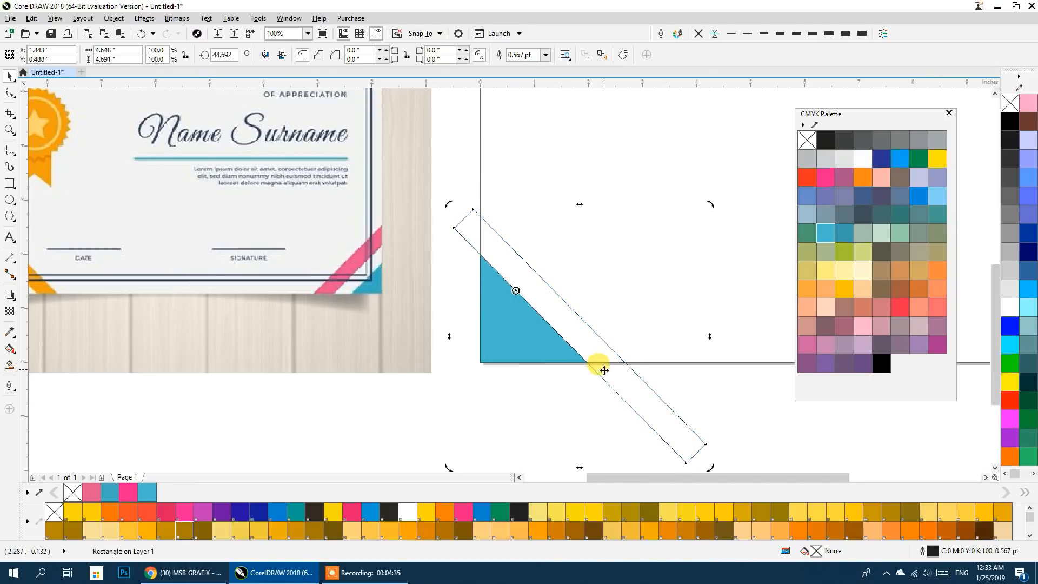
# Offset the rotated rectangle from the bottom-left triangle's diagonal and scale it down to about 70%, with both ends crossing the page edges
pyautogui.moveTo(621, 390); pyautogui.dragTo(616, 335)
pyautogui.scroll(-2, 550, 371)
pyautogui.moveTo(550, 372); pyautogui.dragTo(489, 392)
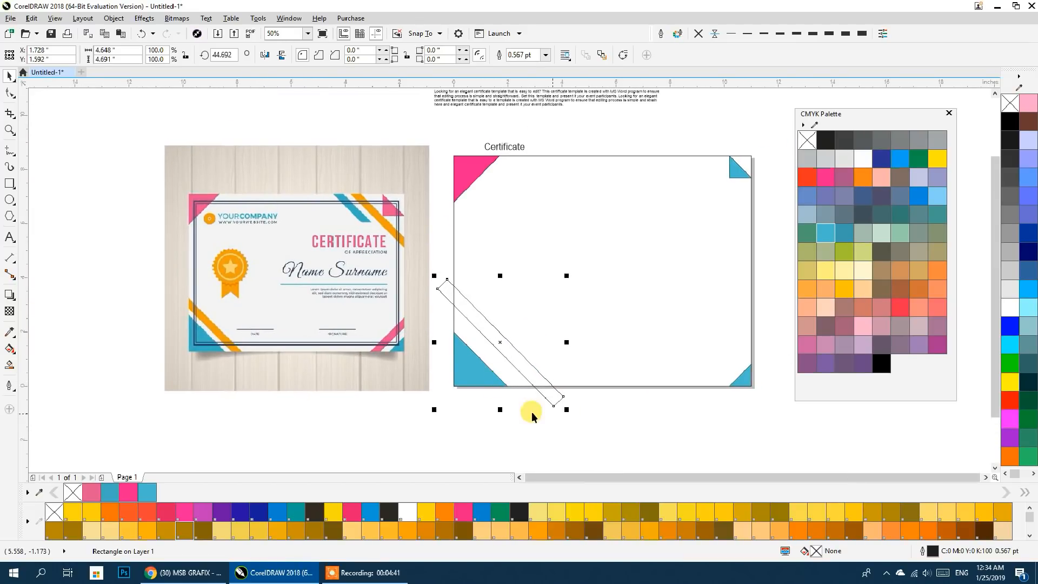
pyautogui.scroll(2, 509, 345)
pyautogui.moveTo(491, 350); pyautogui.dragTo(484, 362)
pyautogui.moveTo(609, 214); pyautogui.dragTo(588, 243)
pyautogui.moveTo(470, 331)
pyautogui.mouseDown()
pyautogui.moveTo(461, 352)
pyautogui.moveTo(473, 341)
pyautogui.mouseUp()
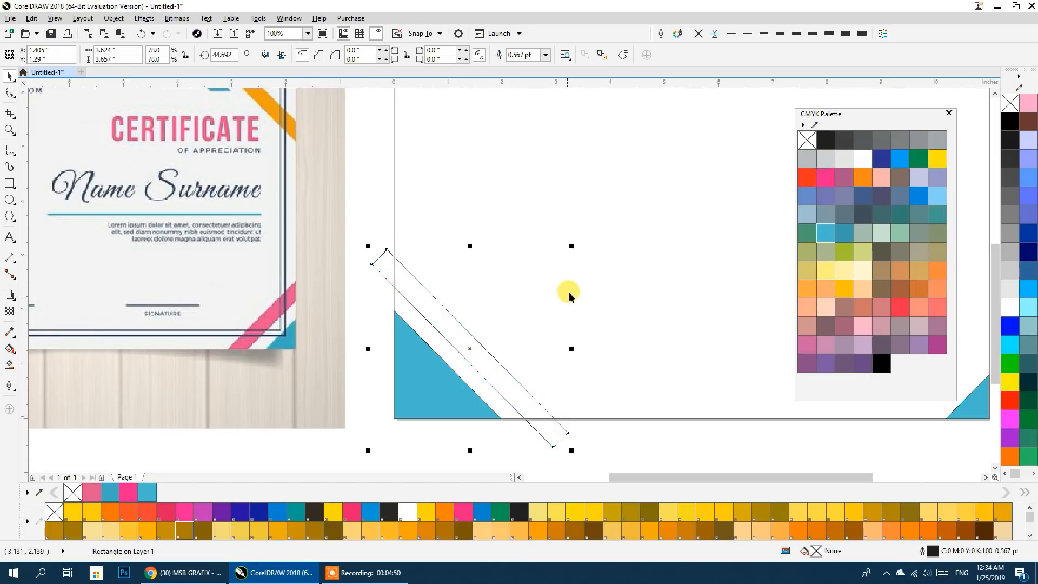
pyautogui.moveTo(575, 245); pyautogui.dragTo(563, 254)
pyautogui.moveTo(501, 378); pyautogui.dragTo(498, 376)
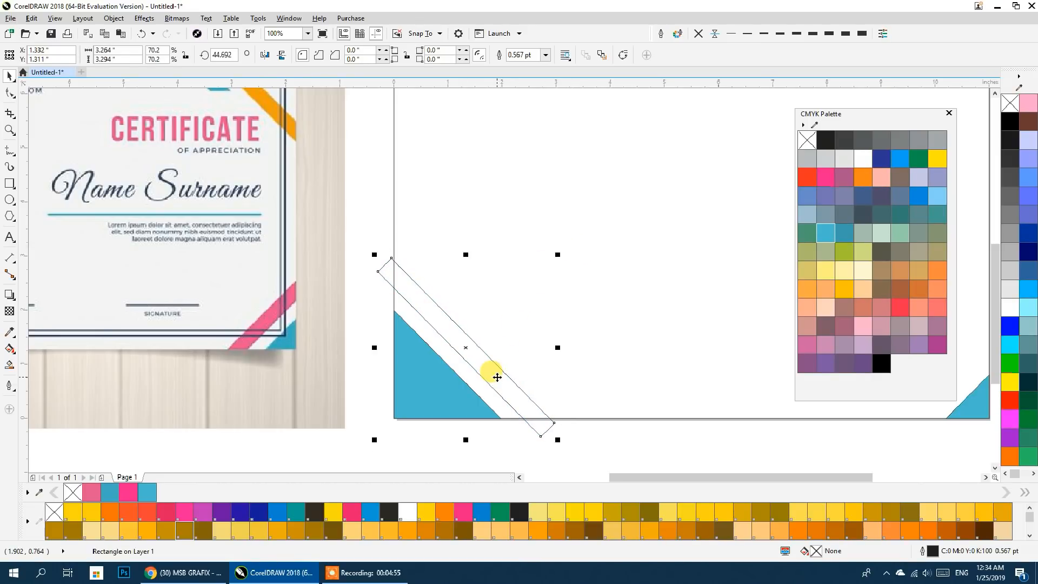
pyautogui.scroll(-2, 497, 371)
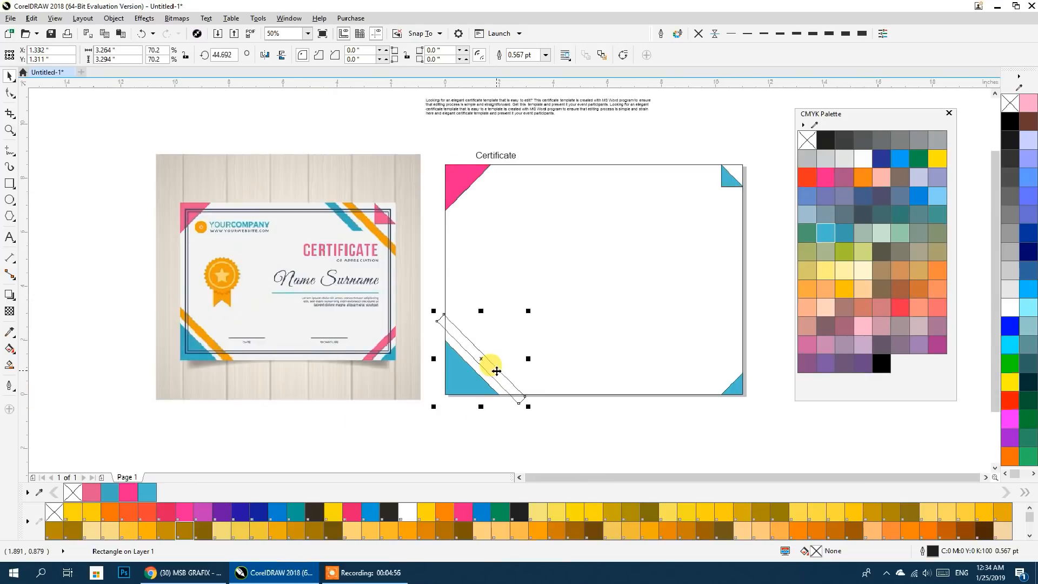
pyautogui.click(446, 436)
pyautogui.scroll(2, 514, 392)
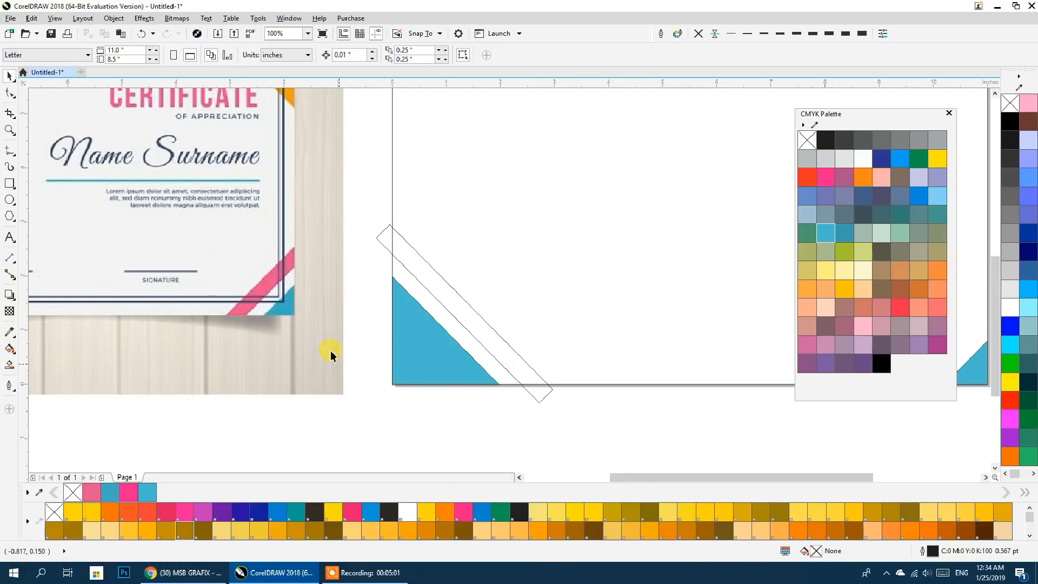
pyautogui.rightClick(458, 309)
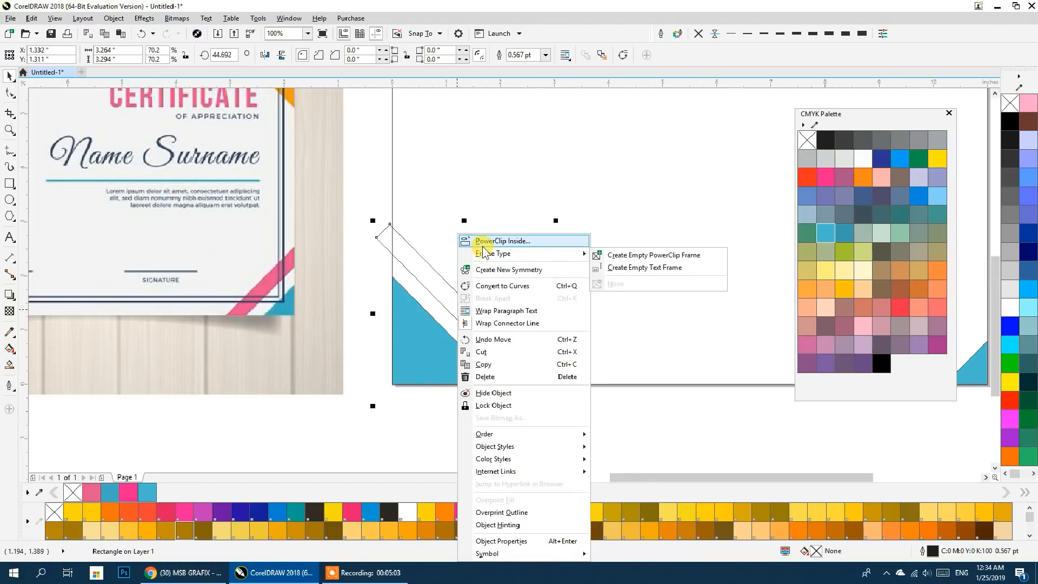
pyautogui.click(418, 454)
pyautogui.moveTo(476, 442); pyautogui.dragTo(401, 431)
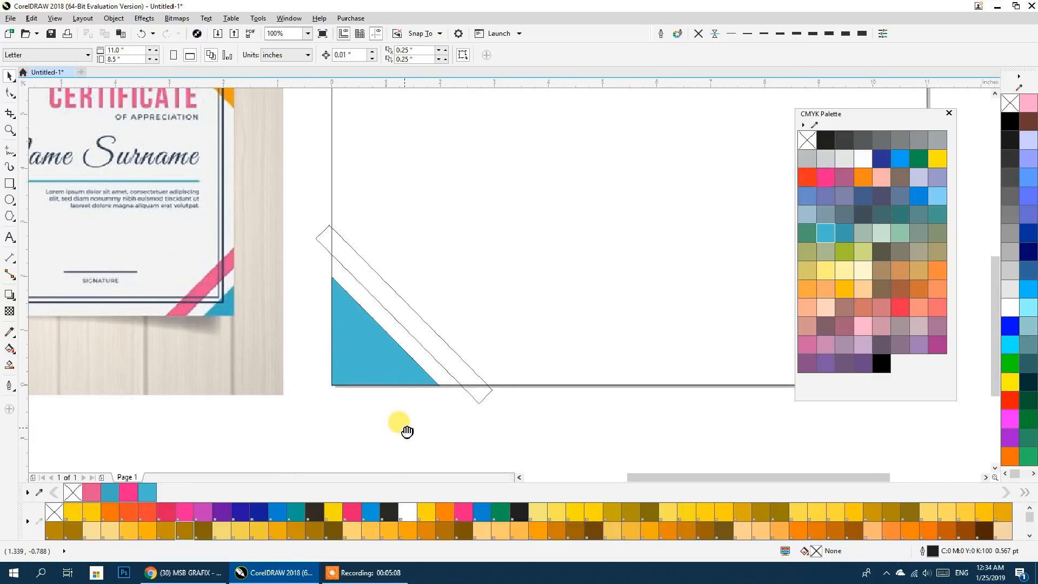
# Use Smart Fill to create a separate strip from the part of the rotated rectangle inside the page
pyautogui.click(9, 365)
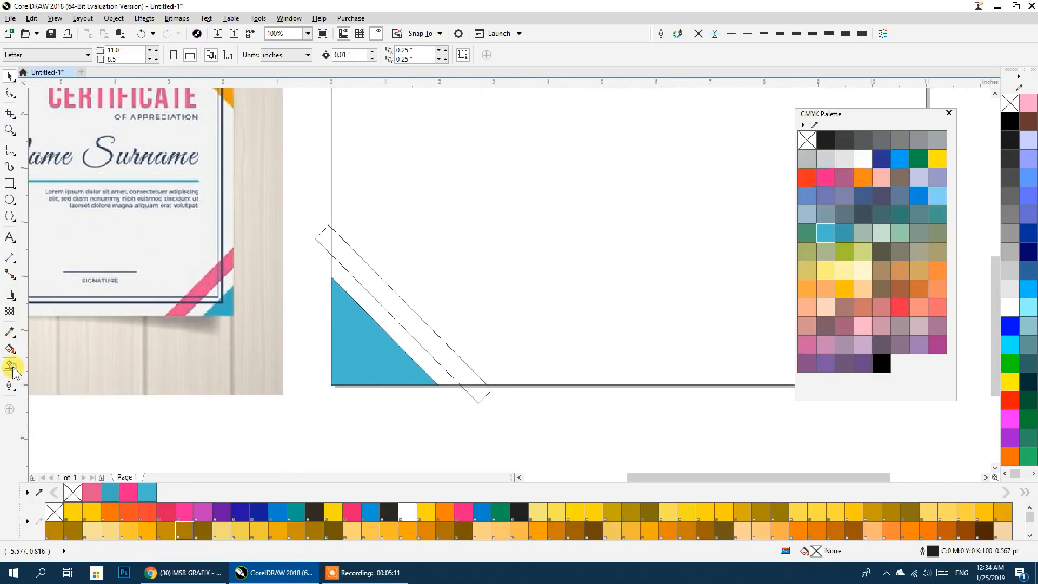
pyautogui.click(391, 296)
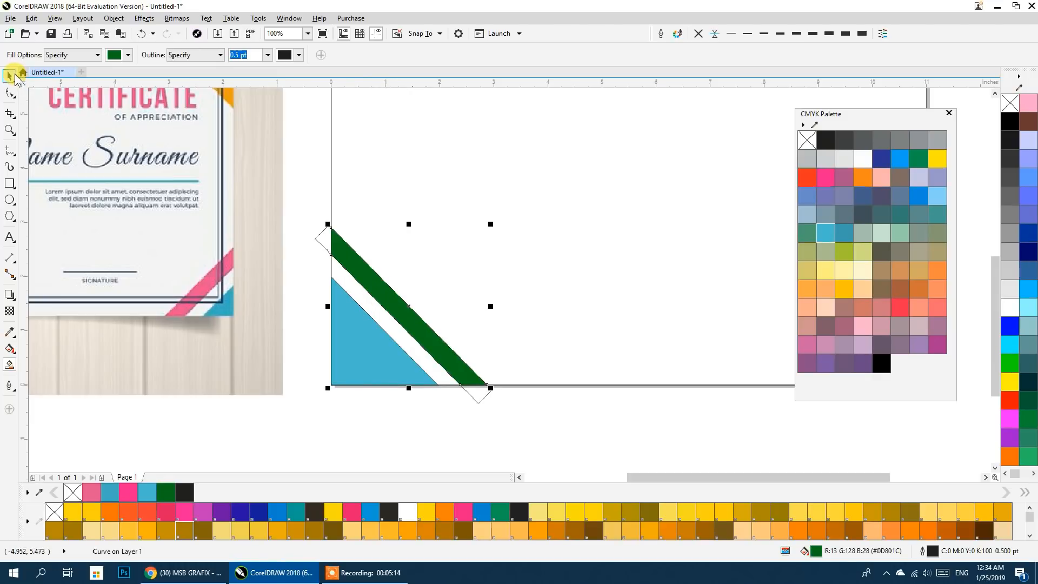
pyautogui.click(11, 76)
# Sample the orange of the reference certificate's bottom-left stripe (#E79F19) and fill the new diagonal strip with it
pyautogui.scroll(-3, 477, 330)
pyautogui.scroll(3, 331, 325)
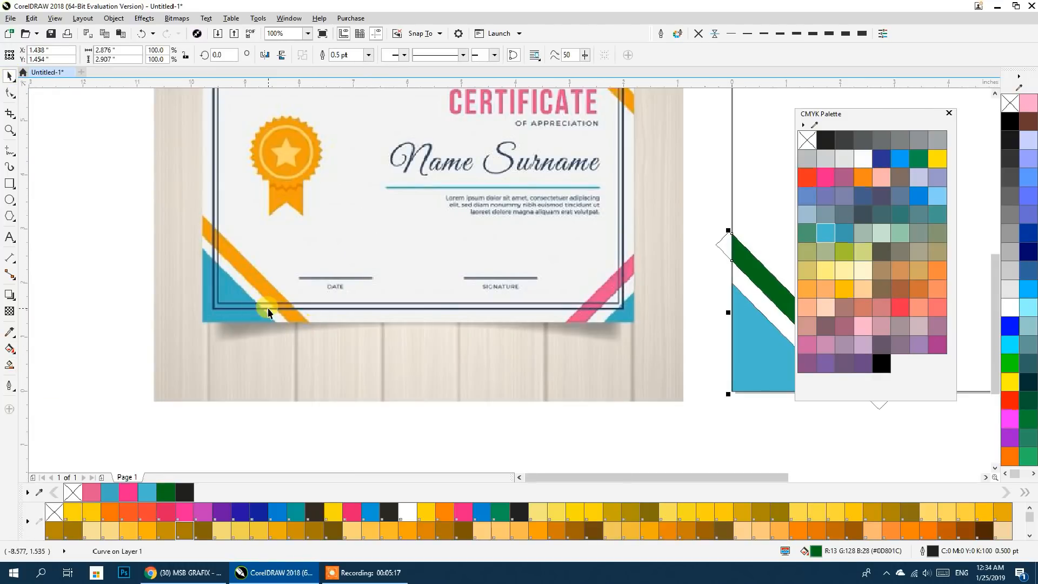
pyautogui.click(9, 331)
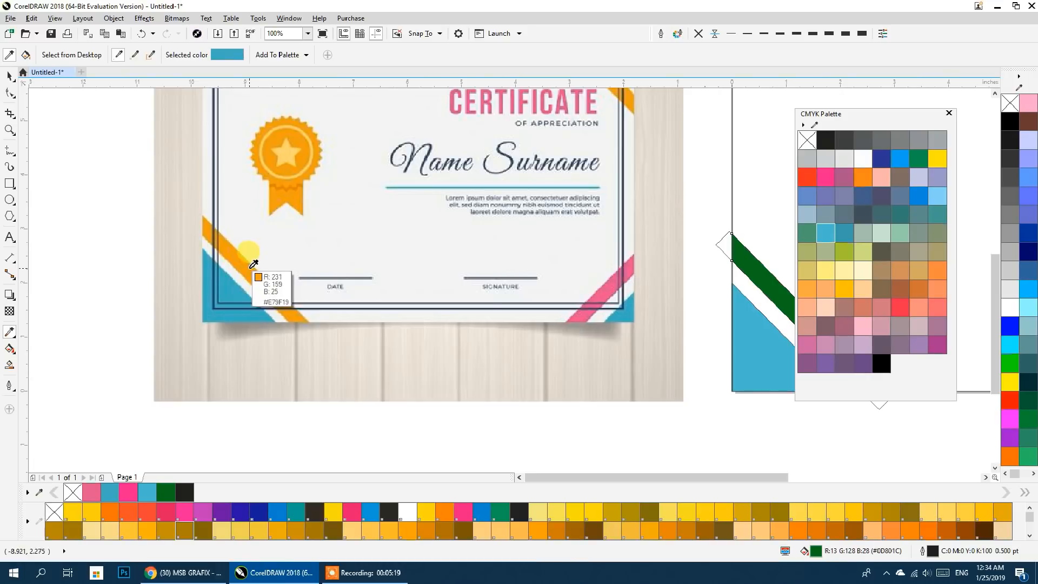
pyautogui.click(251, 266)
pyautogui.click(752, 261)
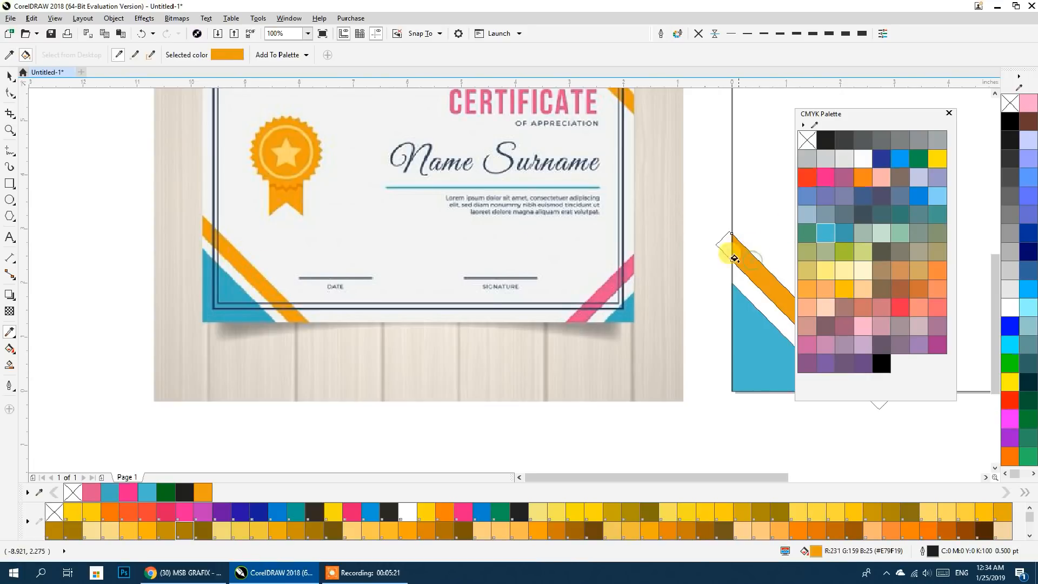
# Fill the diagonal strip with the CMYK palette's orange (C0 M40 Y80 K0) and delete the rotated construction rectangle behind it
pyautogui.click(10, 76)
pyautogui.moveTo(474, 236); pyautogui.dragTo(244, 270)
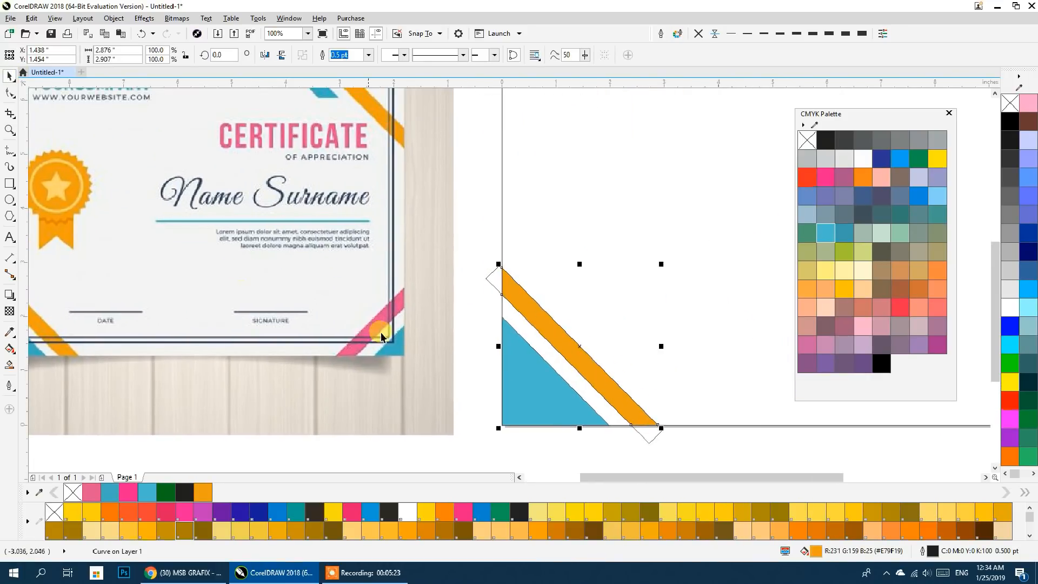
pyautogui.click(805, 289)
pyautogui.click(650, 437)
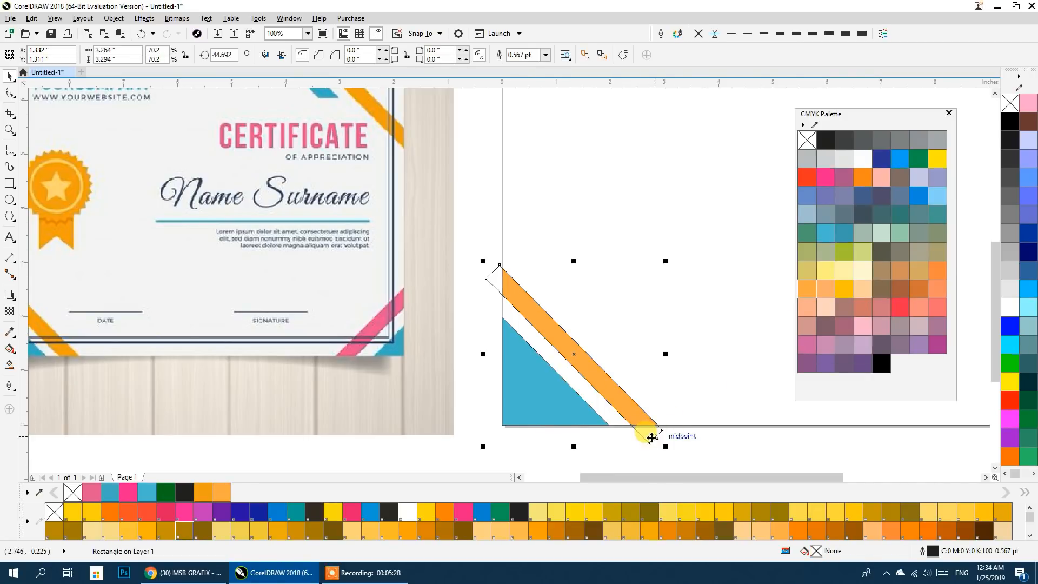
pyautogui.press('Delete')
# Duplicate the orange diagonal strip onto the page area near the bottom-right corner, leaving the original in place
pyautogui.moveTo(610, 396); pyautogui.dragTo(651, 346)
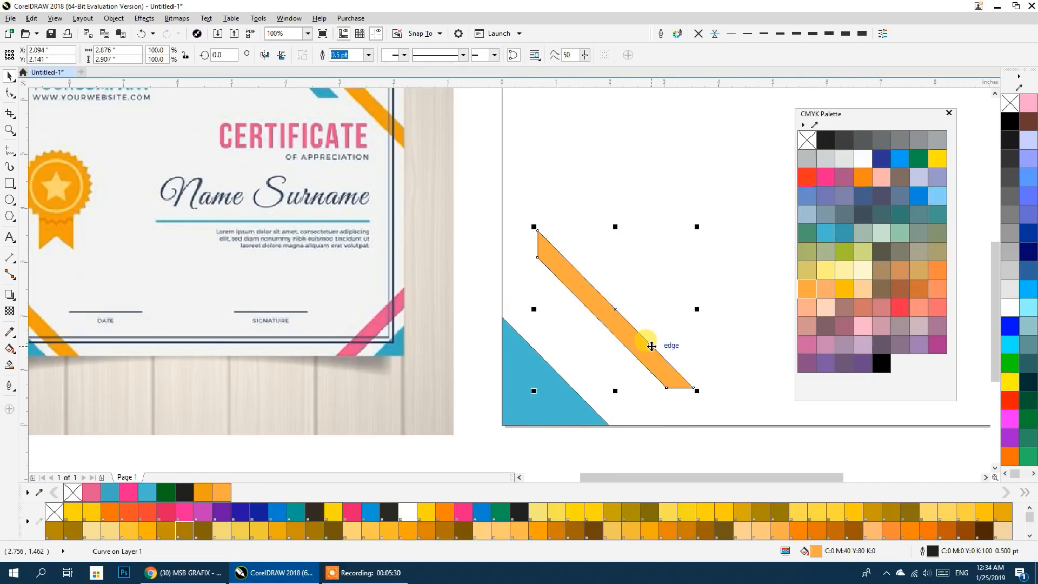
pyautogui.hotkey('ctrl', 'z')
pyautogui.scroll(-2, 648, 346)
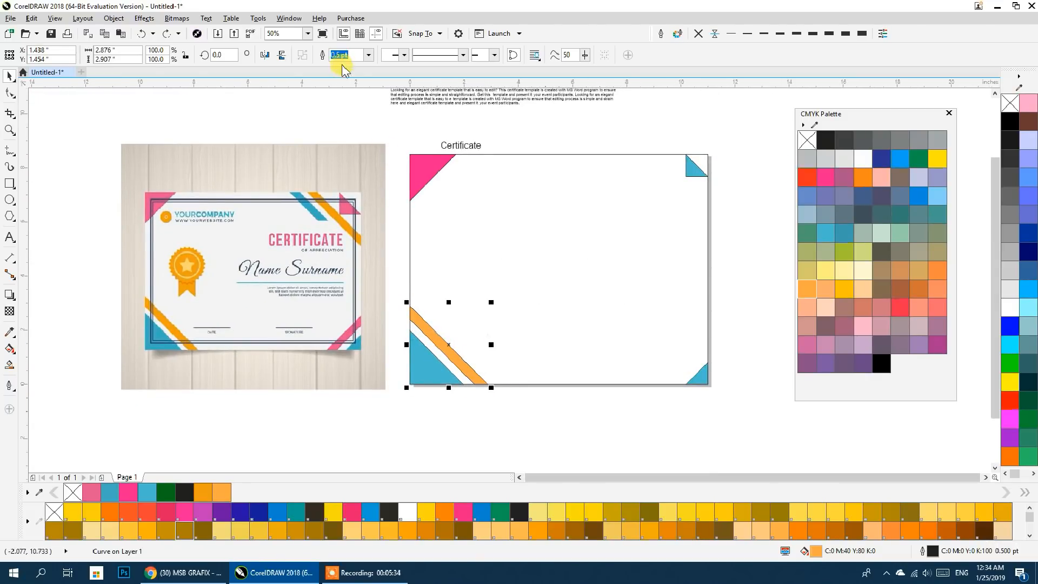
pyautogui.moveTo(446, 343); pyautogui.dragTo(624, 332)
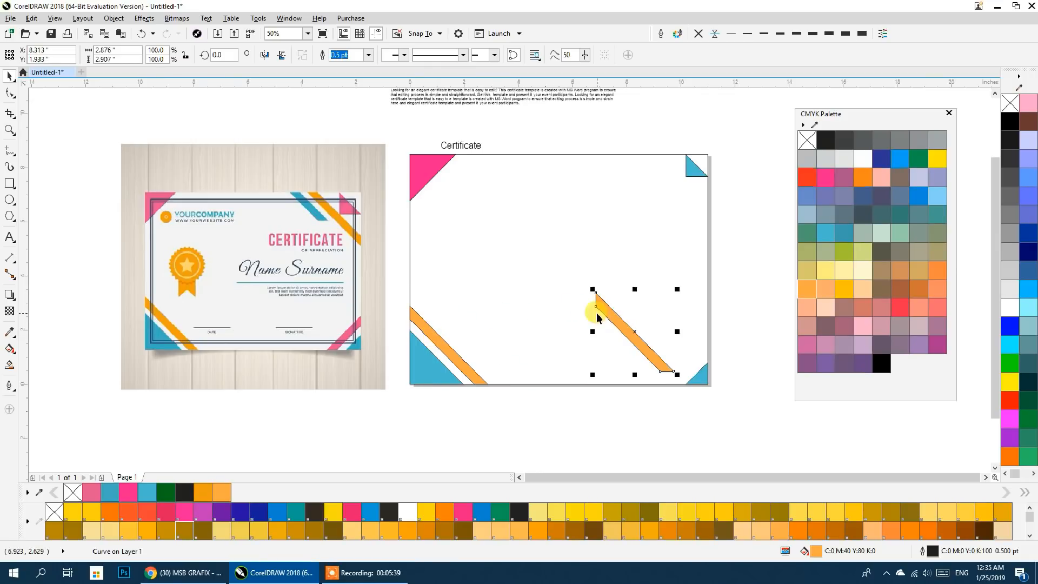
# Mirror the copied orange strip horizontally and fill the page's top-right triangle with pink (C0 M100 Y0 K0)
pyautogui.click(267, 59)
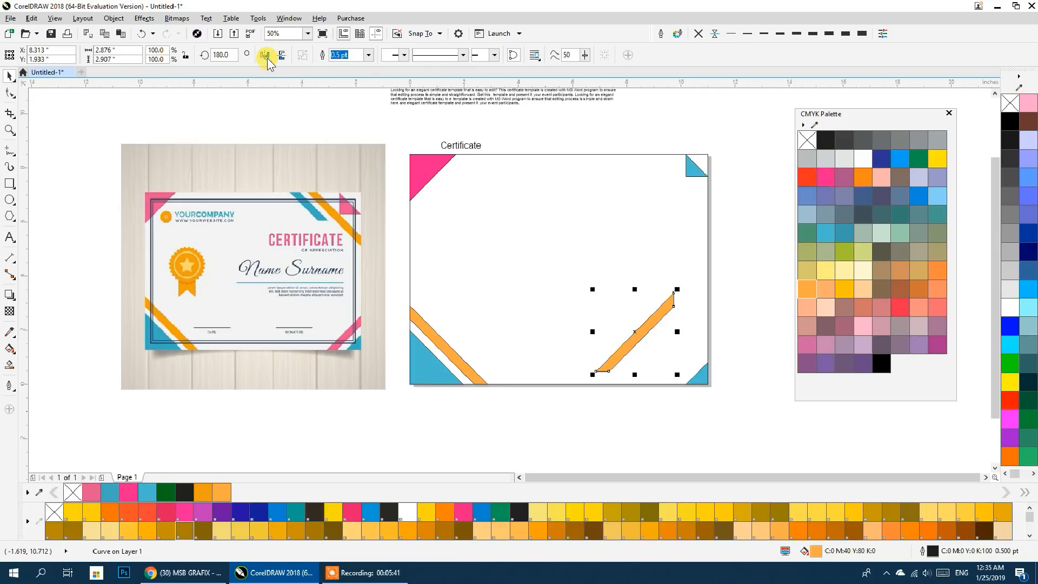
pyautogui.click(694, 168)
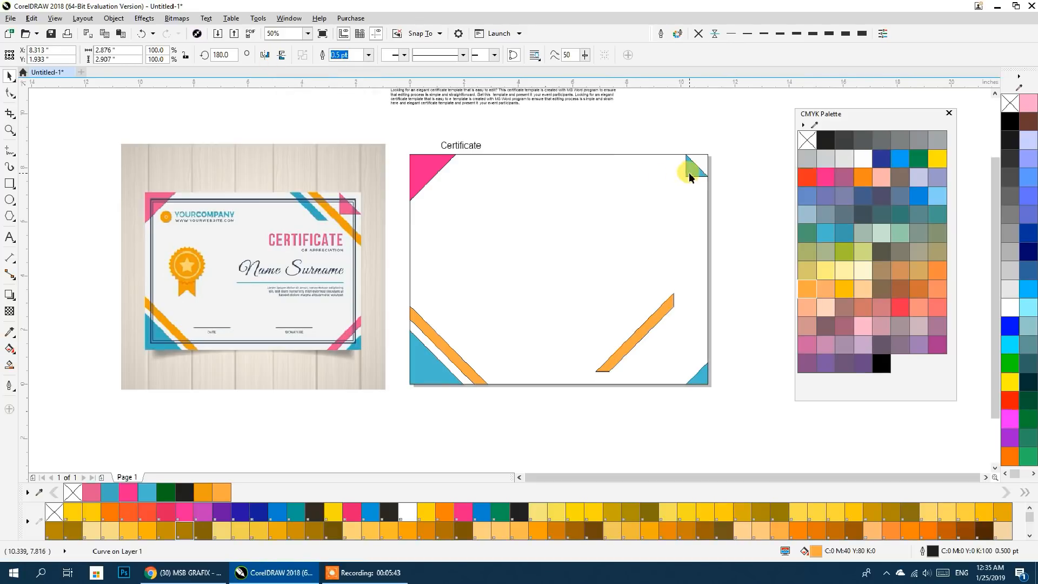
pyautogui.moveTo(826, 177); pyautogui.dragTo(702, 179)
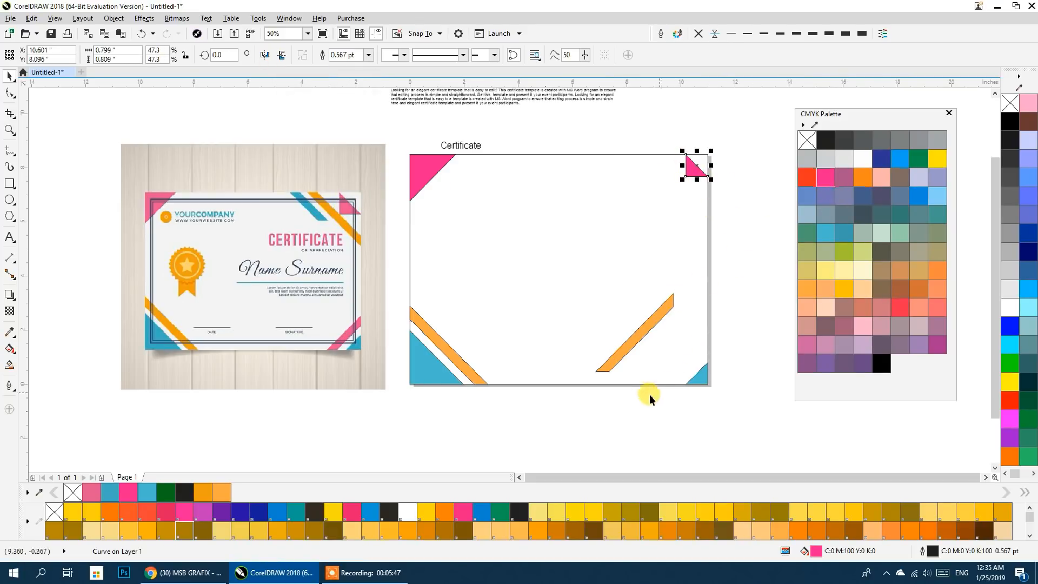
# Move the mirrored strip onto the page's bottom edge and scale it proportionally to about 2.18 × 2.2 in, reaching the right page edge
pyautogui.moveTo(692, 383); pyautogui.dragTo(597, 386)
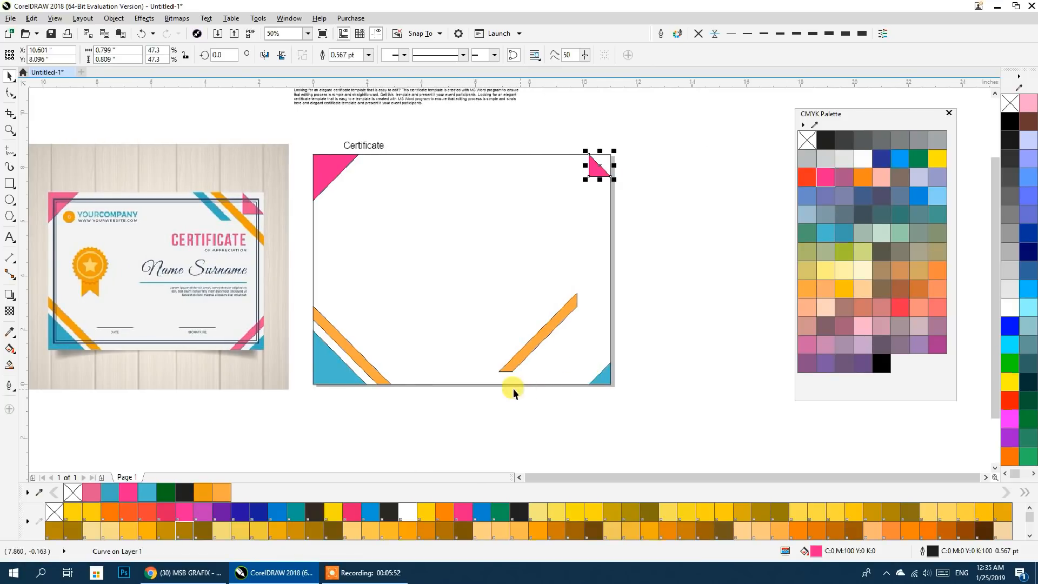
pyautogui.moveTo(513, 371); pyautogui.dragTo(564, 383)
pyautogui.moveTo(634, 301); pyautogui.dragTo(610, 326)
pyautogui.scroll(3, 613, 343)
pyautogui.scroll(-3, 595, 260)
pyautogui.scroll(2, 551, 340)
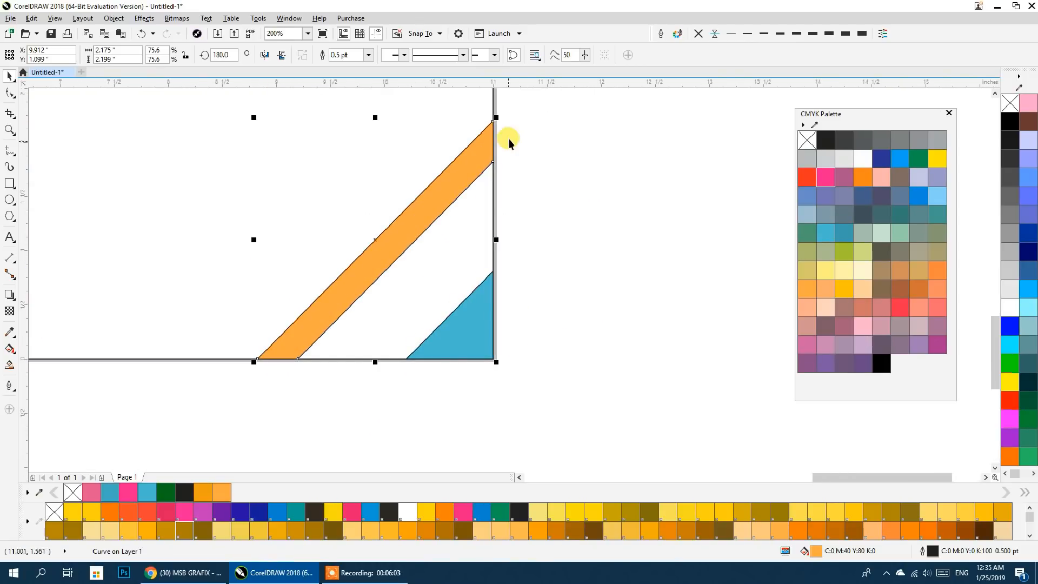
# Scale the mirrored strip down to about 1.4 × 1.41 in and set it against the page's bottom and right edges beside the blue triangle
pyautogui.moveTo(495, 117); pyautogui.dragTo(441, 184)
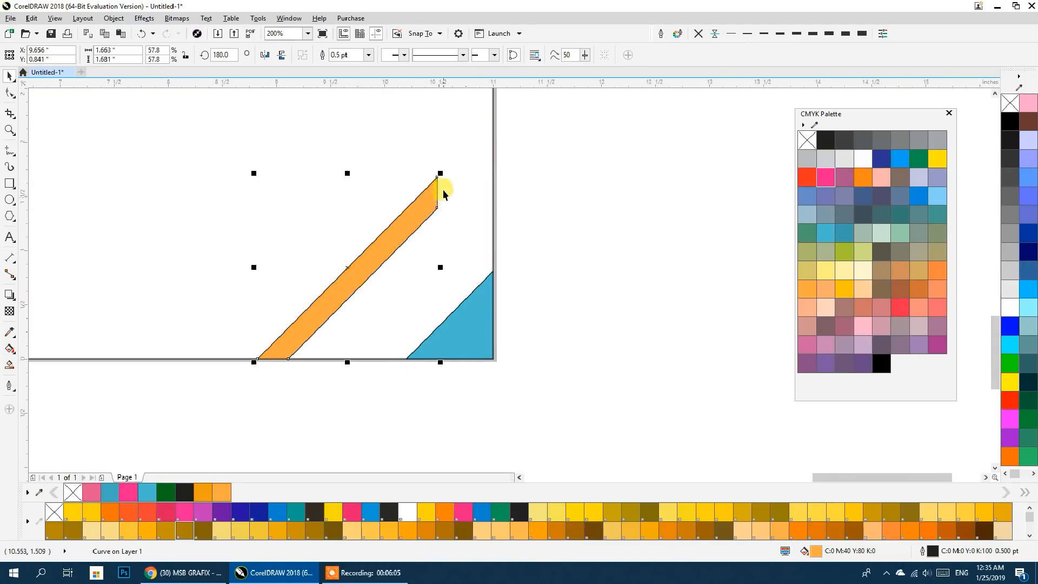
pyautogui.moveTo(287, 362); pyautogui.dragTo(372, 360)
pyautogui.moveTo(514, 169); pyautogui.dragTo(491, 204)
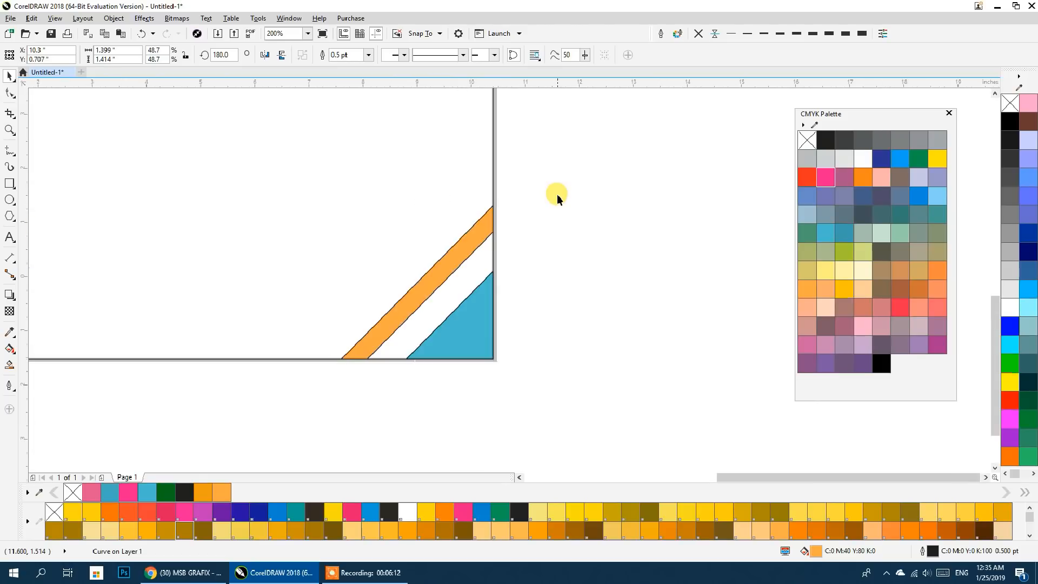
# Widen the bottom-right orange strip by shifting its two inner nodes slightly outward towards the blue triangle with the Shape tool
pyautogui.scroll(-5, 555, 216)
pyautogui.scroll(1, 552, 243)
pyautogui.scroll(1, 552, 243)
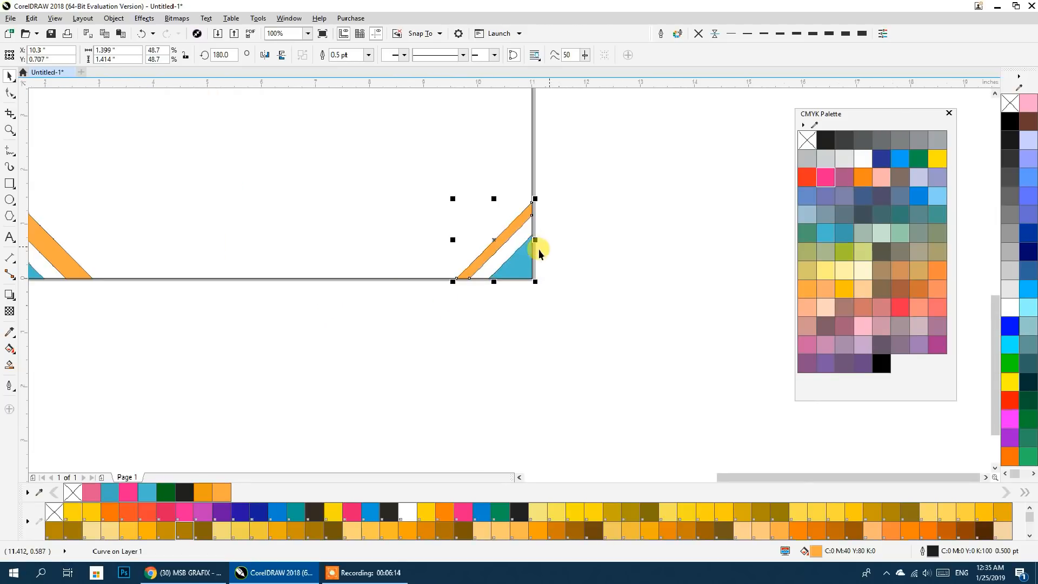
pyautogui.scroll(-1, 583, 333)
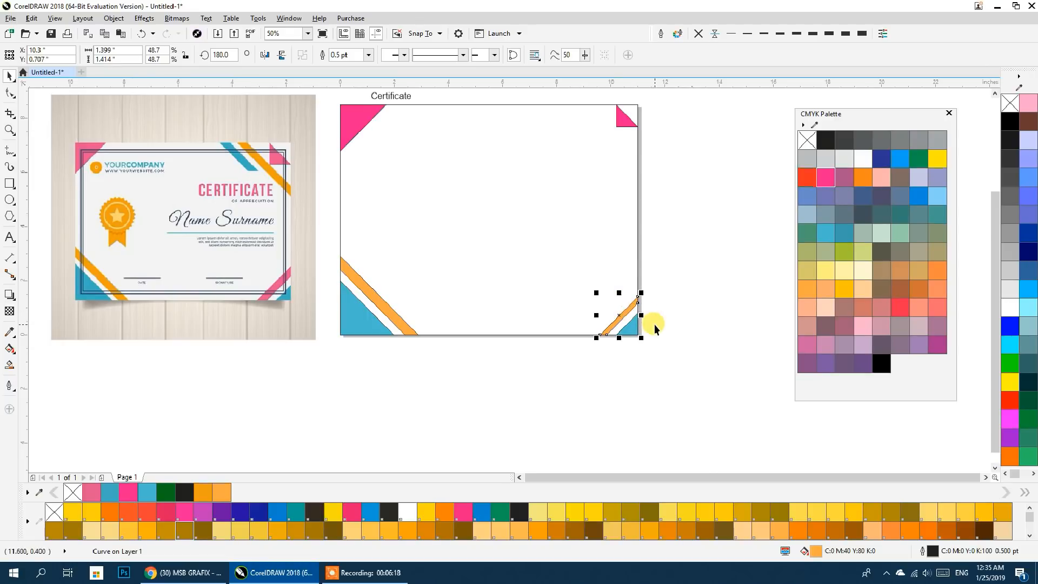
pyautogui.scroll(1, 653, 329)
pyautogui.scroll(2, 653, 332)
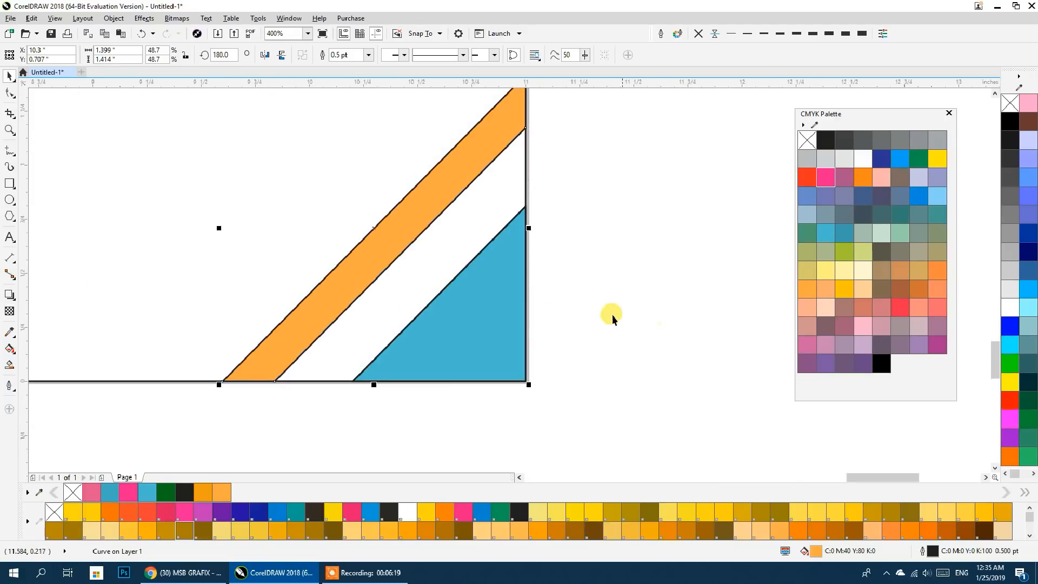
pyautogui.click(10, 93)
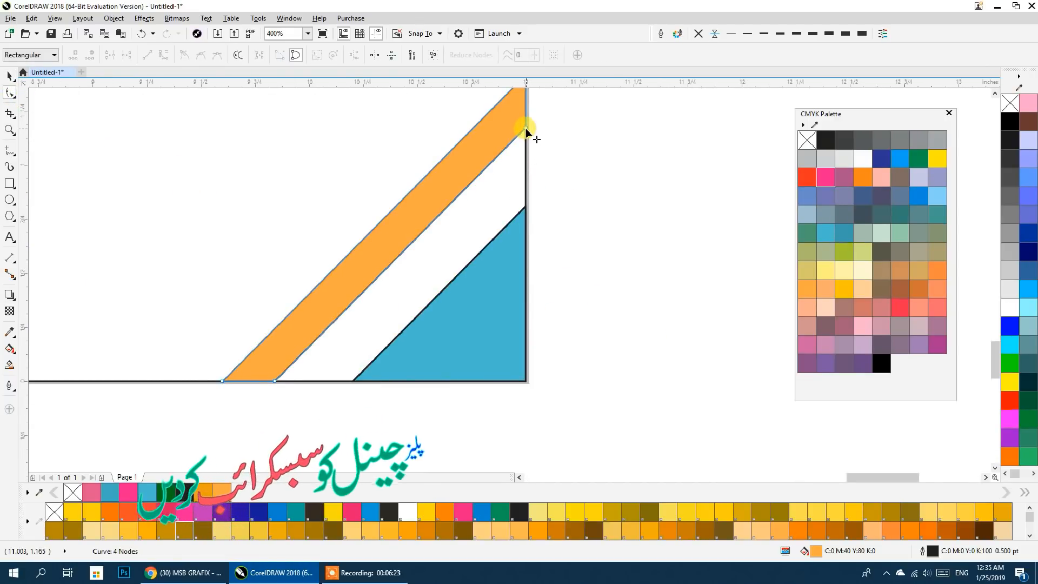
pyautogui.moveTo(533, 120); pyautogui.dragTo(478, 189)
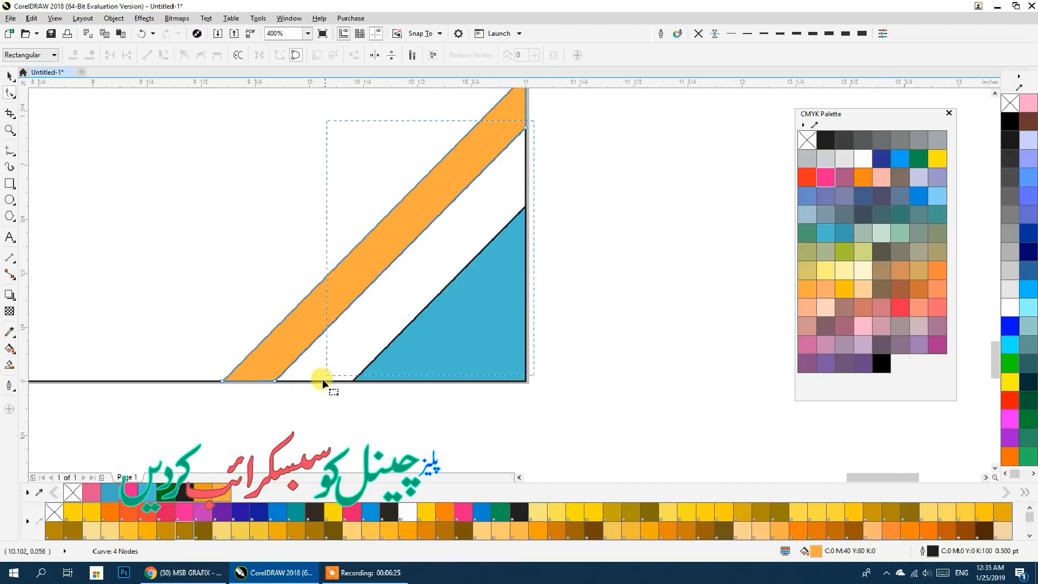
pyautogui.moveTo(268, 405); pyautogui.dragTo(268, 405)
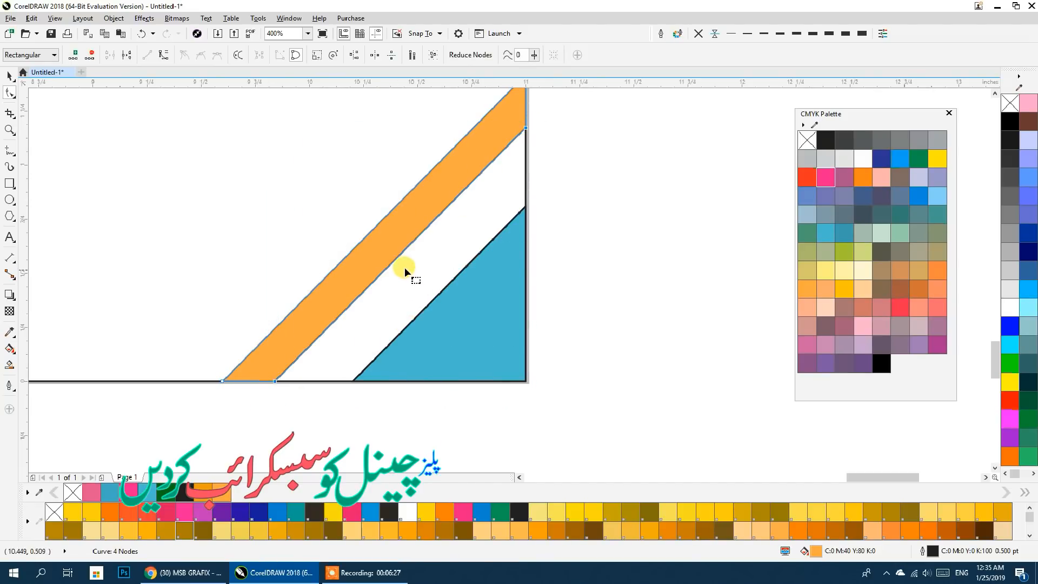
pyautogui.moveTo(398, 255); pyautogui.dragTo(412, 262)
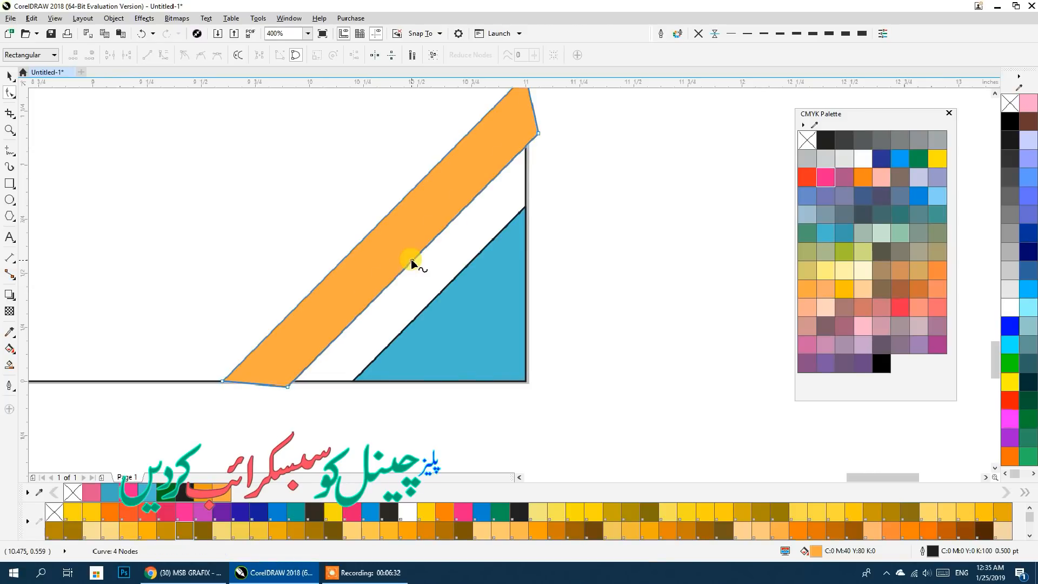
# Place a horizontal guideline where the strip's lower edge crosses the right page edge and move the overhanging node to that intersection
pyautogui.scroll(-3, 667, 326)
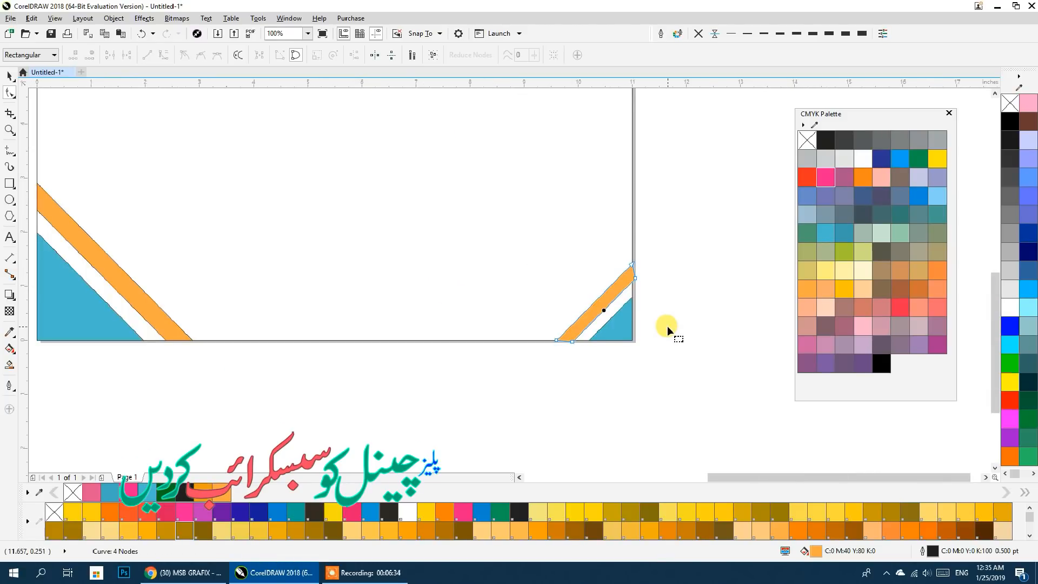
pyautogui.scroll(-2, 667, 326)
pyautogui.scroll(6, 667, 326)
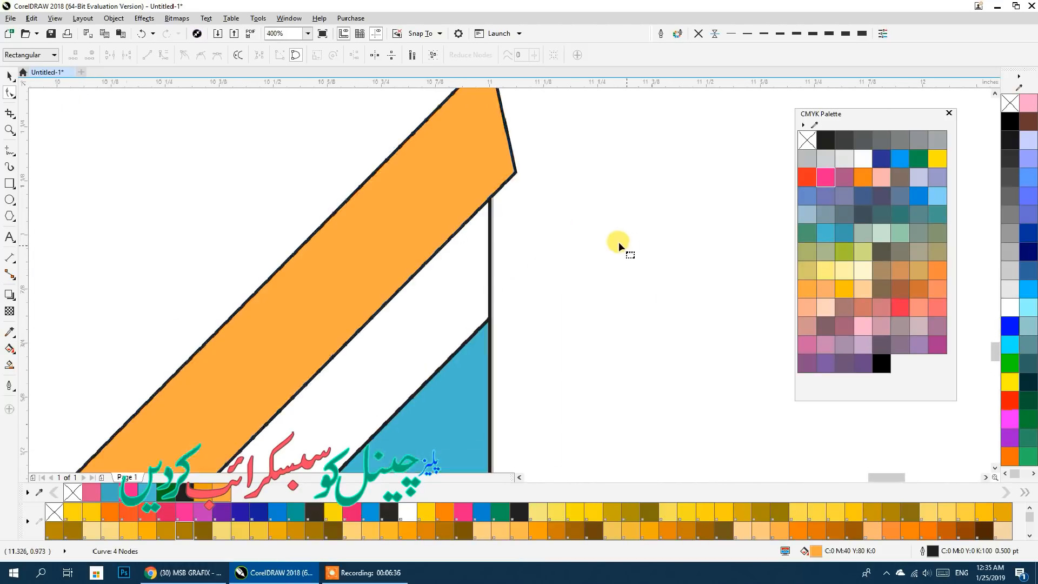
pyautogui.click(535, 282)
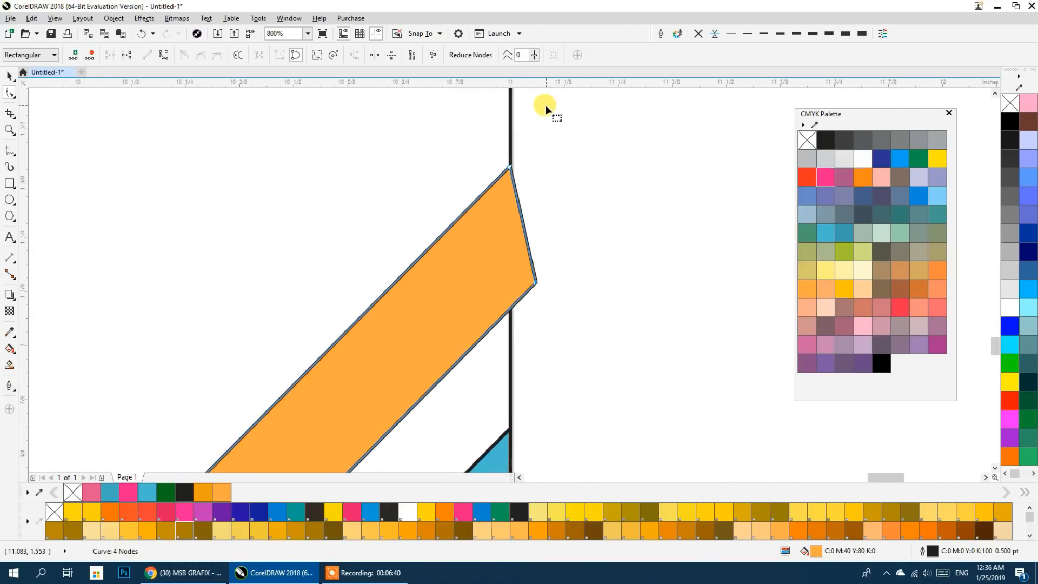
pyautogui.click(509, 309)
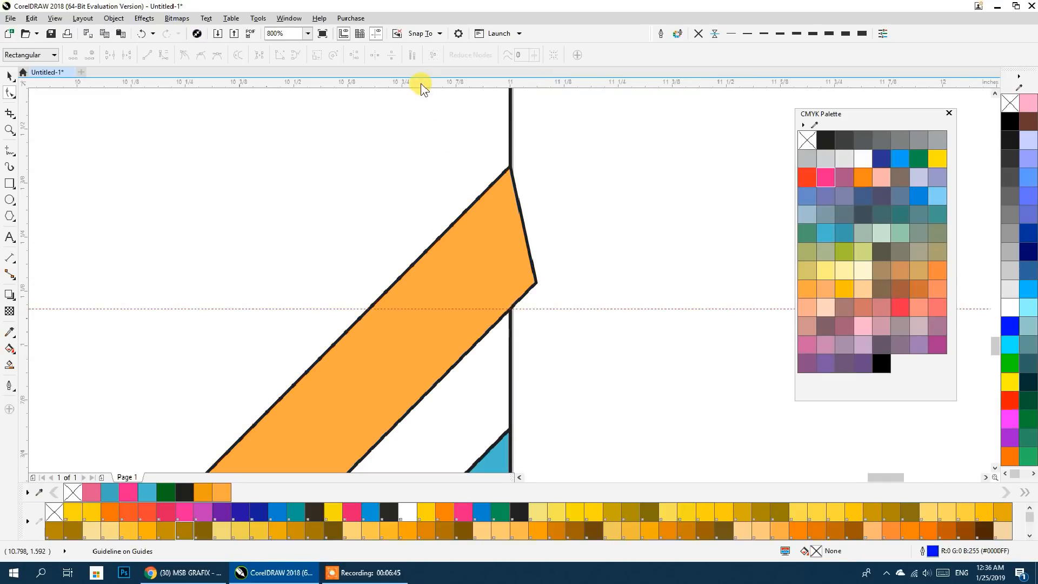
pyautogui.scroll(-2, 508, 205)
pyautogui.hscroll(3, 508, 205)
pyautogui.click(471, 240)
pyautogui.moveTo(467, 240); pyautogui.dragTo(443, 266)
# Place a vertical guideline at about 9.93 in and move the strip's overhanging lower node to where it meets the bottom page edge
pyautogui.scroll(-3, 513, 230)
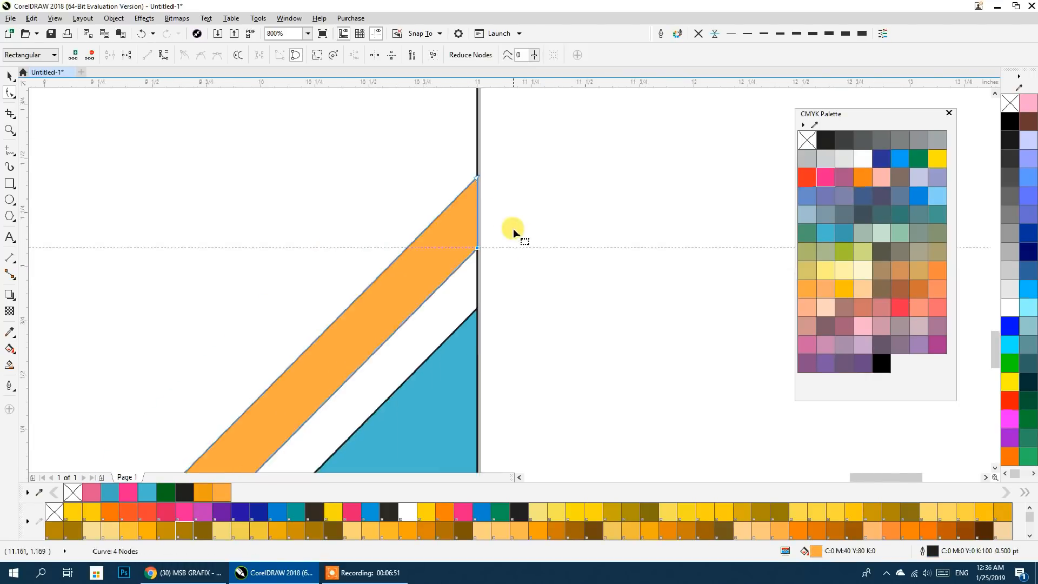
pyautogui.scroll(2, 430, 316)
pyautogui.moveTo(501, 244); pyautogui.dragTo(435, 325)
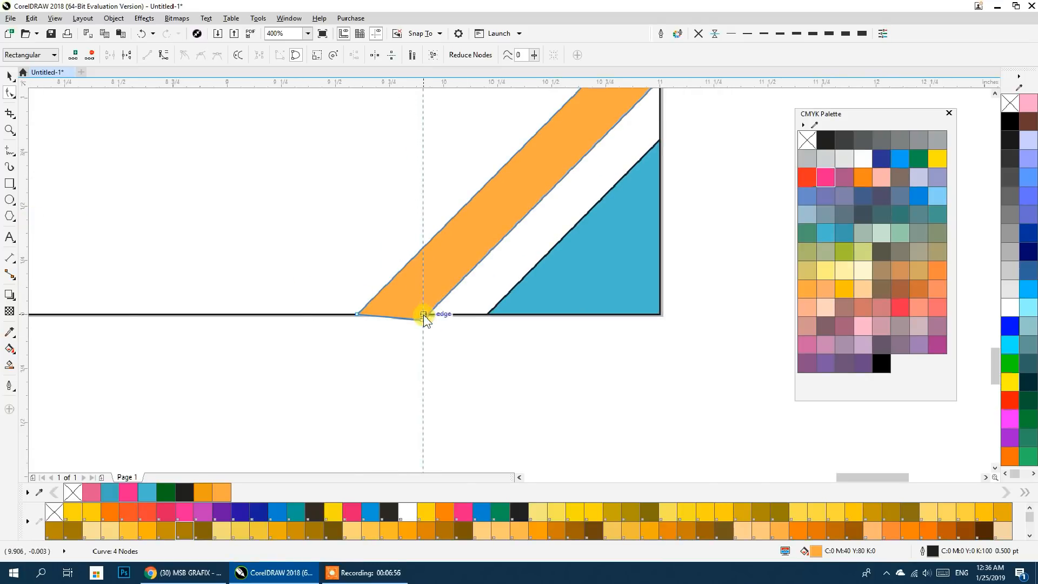
pyautogui.scroll(2, 437, 310)
pyautogui.moveTo(372, 346); pyautogui.dragTo(397, 322)
pyautogui.scroll(-3, 398, 320)
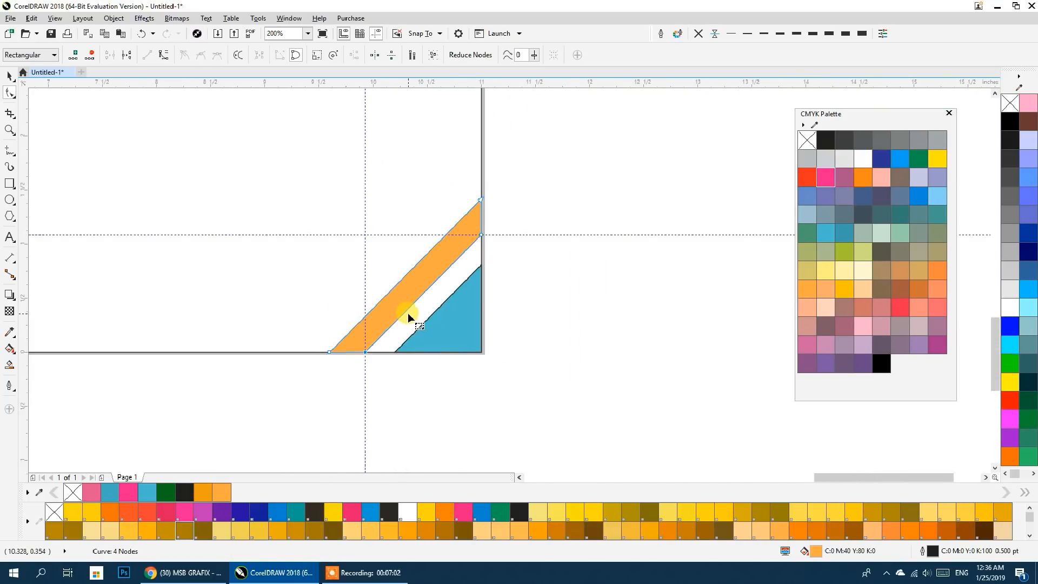
# Delete the horizontal and vertical guidelines used to align the bottom-right strip
pyautogui.click(5, 74)
pyautogui.click(524, 240)
pyautogui.click(522, 234)
pyautogui.press('Delete')
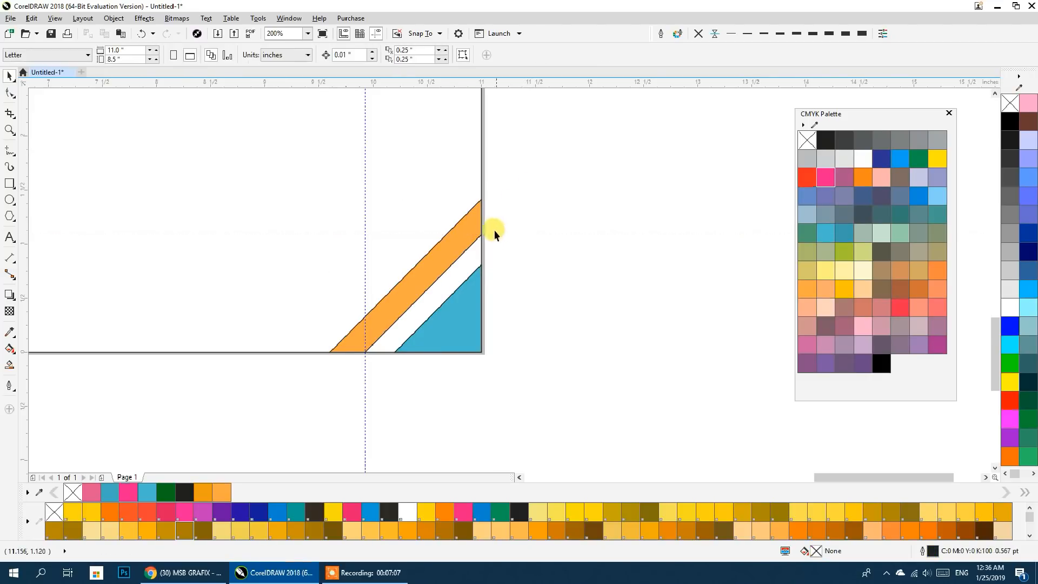
pyautogui.click(366, 197)
pyautogui.click(365, 193)
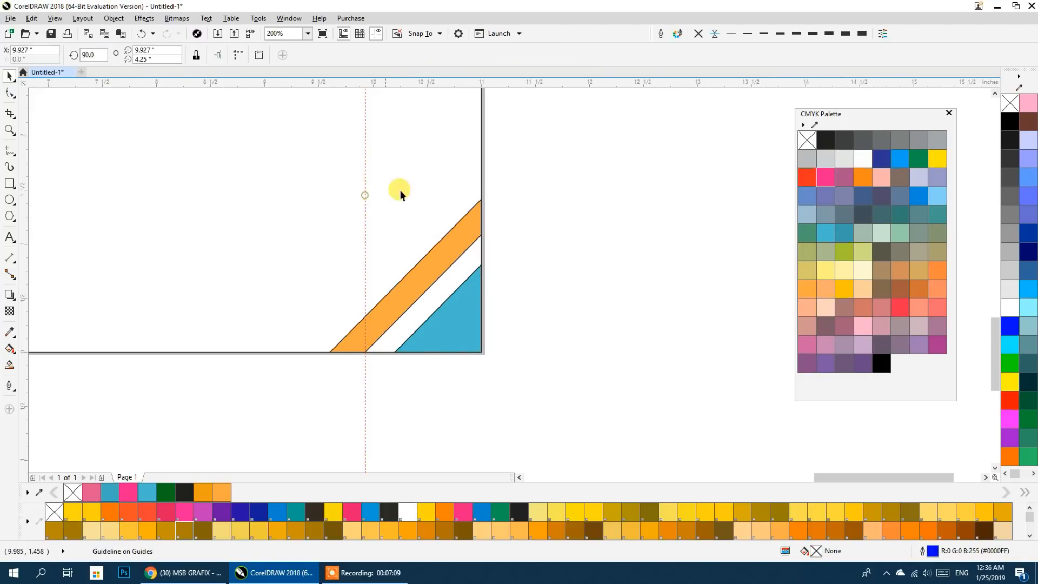
pyautogui.press('Delete')
# Duplicate the bottom-left orange strip into the page's upper-right area and mirror the copy both vertically and horizontally
pyautogui.scroll(-2, 544, 177)
pyautogui.moveTo(543, 177); pyautogui.dragTo(648, 352)
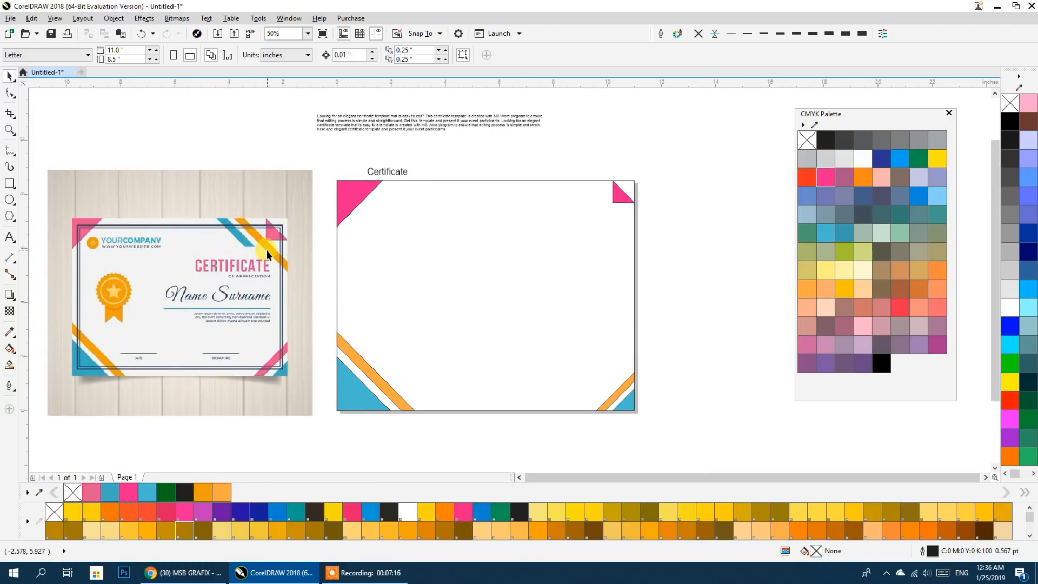
pyautogui.moveTo(358, 370); pyautogui.dragTo(545, 243)
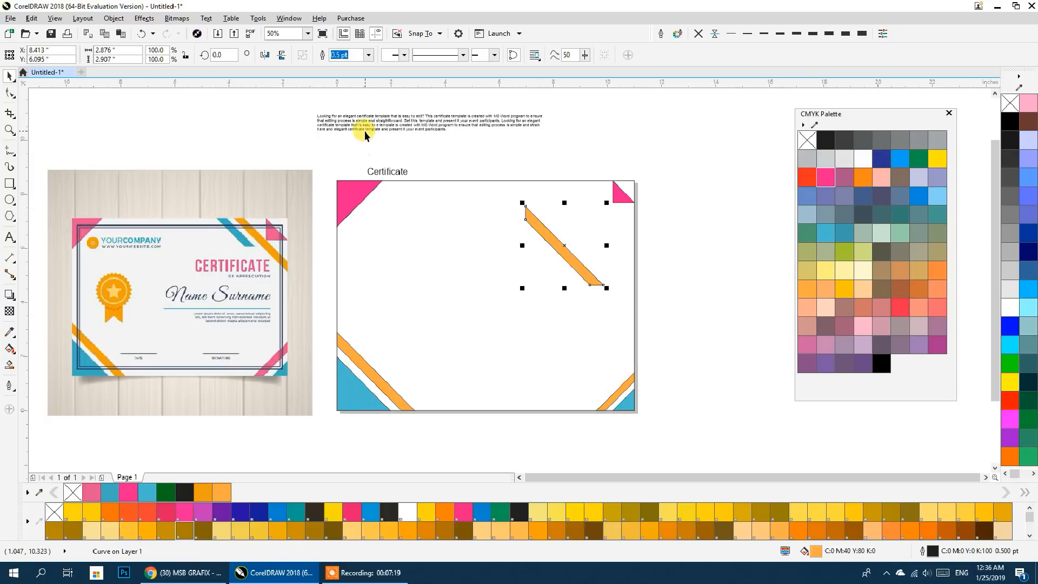
pyautogui.click(281, 54)
pyautogui.click(264, 55)
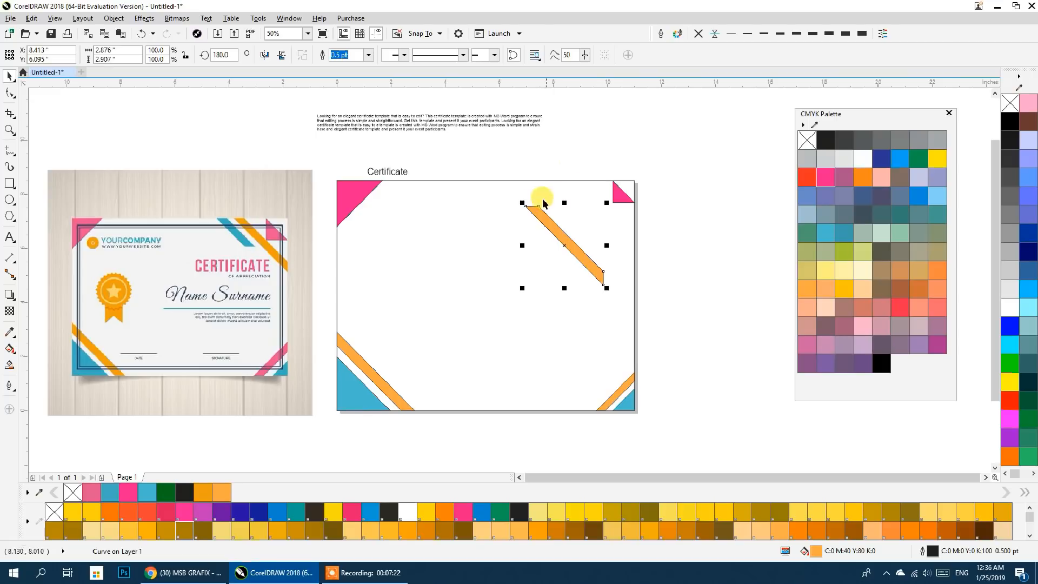
# Move the mirrored copy so its cut ends sit on the page's top and right edges below the pink triangle
pyautogui.moveTo(535, 207); pyautogui.dragTo(570, 181)
pyautogui.scroll(5, 640, 218)
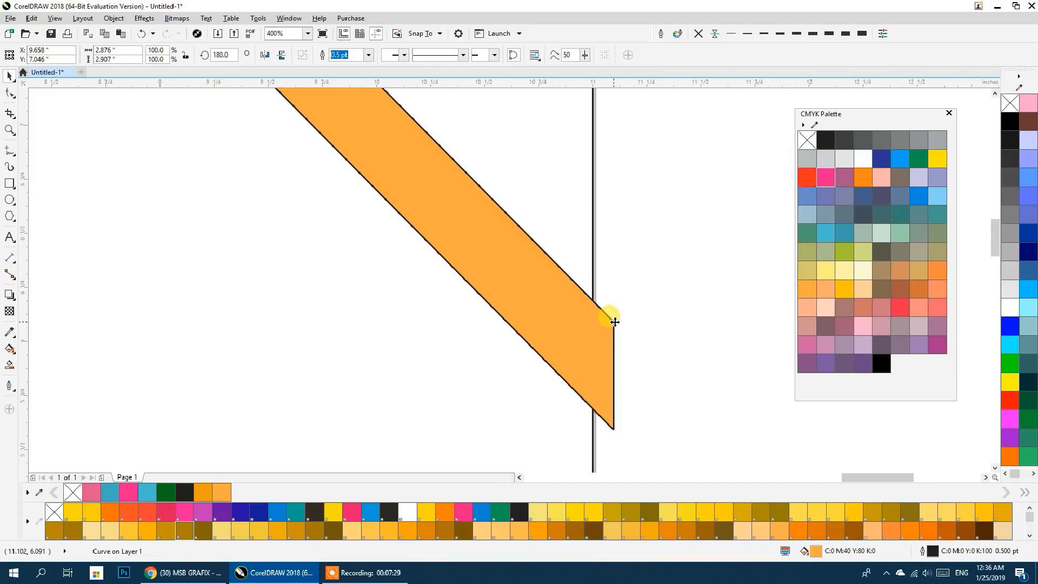
pyautogui.moveTo(611, 320); pyautogui.dragTo(594, 323)
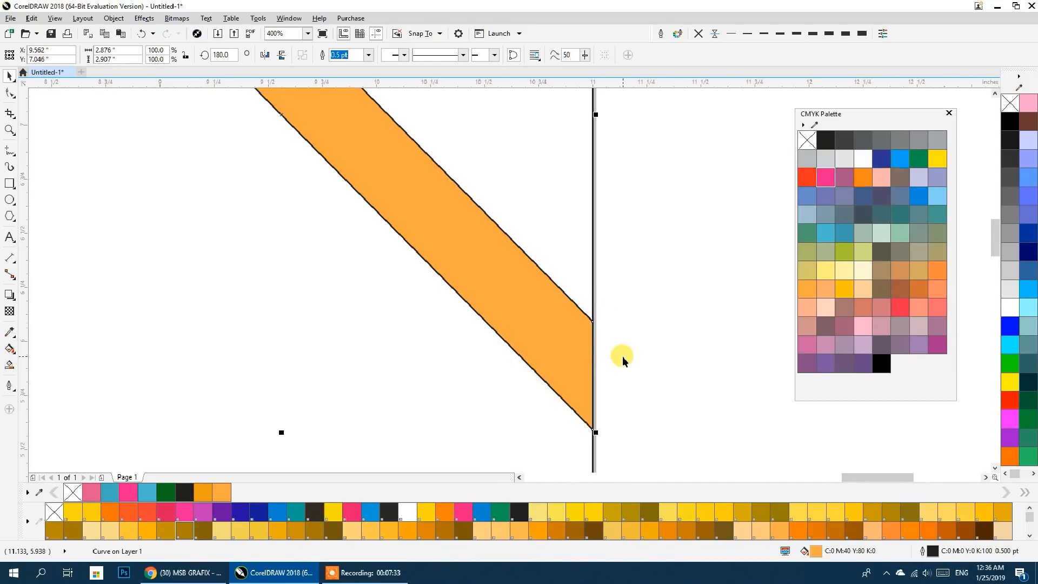
# Try shifting the upper-right orange strip left along the page's top edge to the pink triangle's vertical side
pyautogui.scroll(-3, 622, 356)
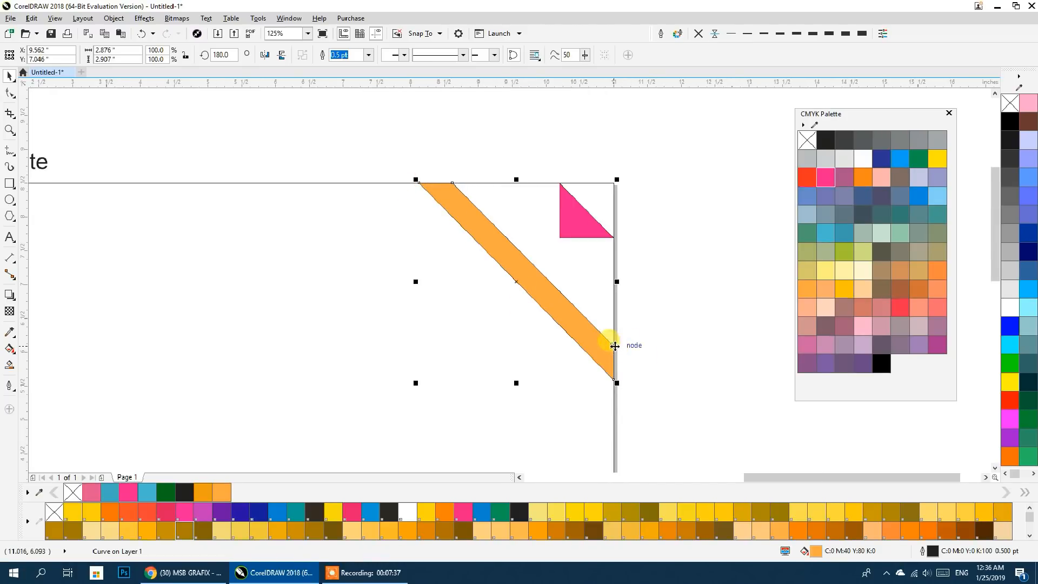
pyautogui.moveTo(613, 345); pyautogui.dragTo(557, 334)
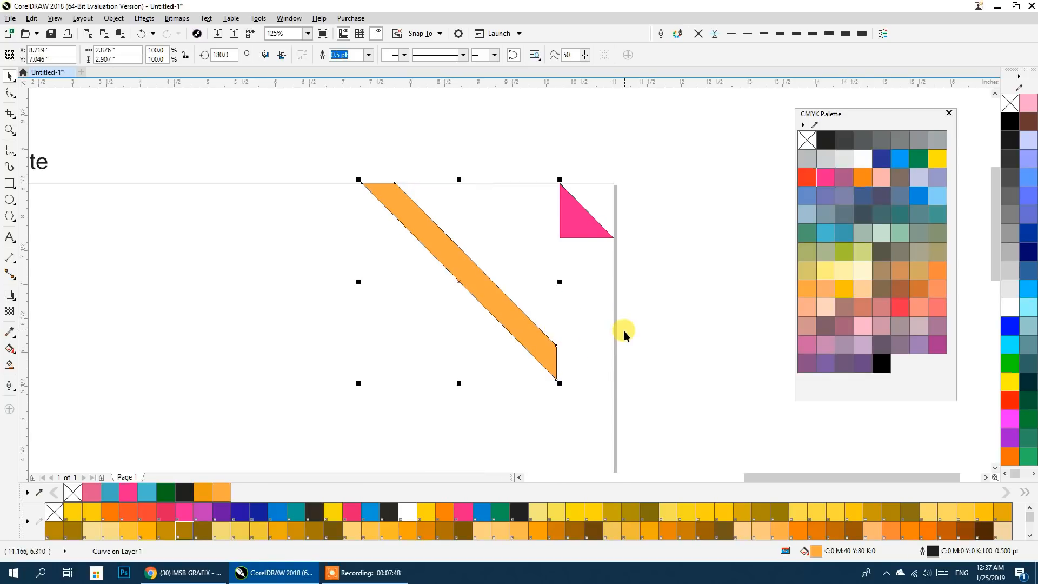
pyautogui.hotkey('ctrl', 'z')
# Move the upper-right orange strip diagonally towards the corner so it touches the pink triangle and overhangs the top and right page edges
pyautogui.click(663, 317)
pyautogui.scroll(-4, 556, 316)
pyautogui.scroll(4, 552, 326)
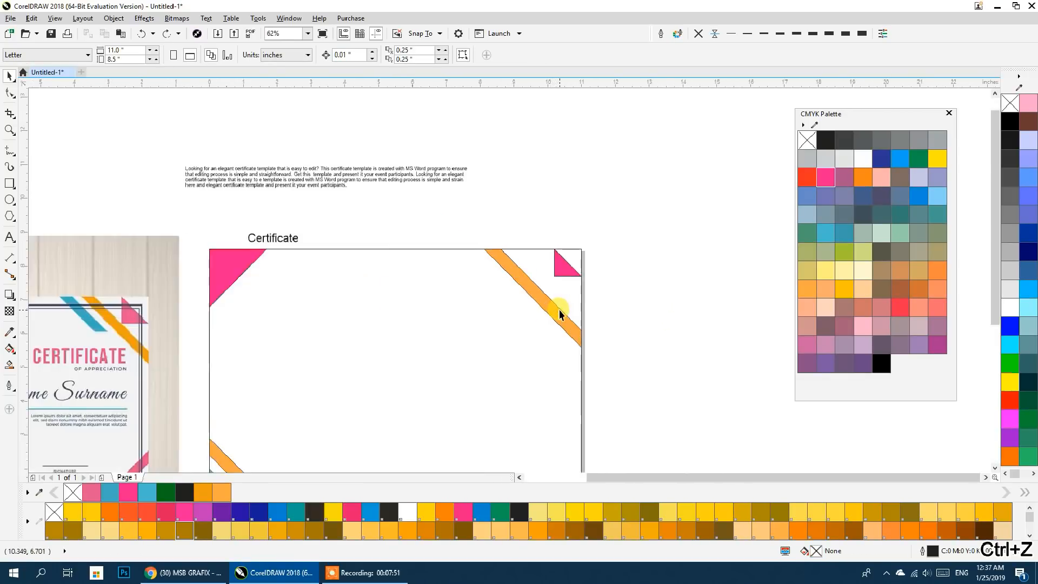
pyautogui.click(606, 341)
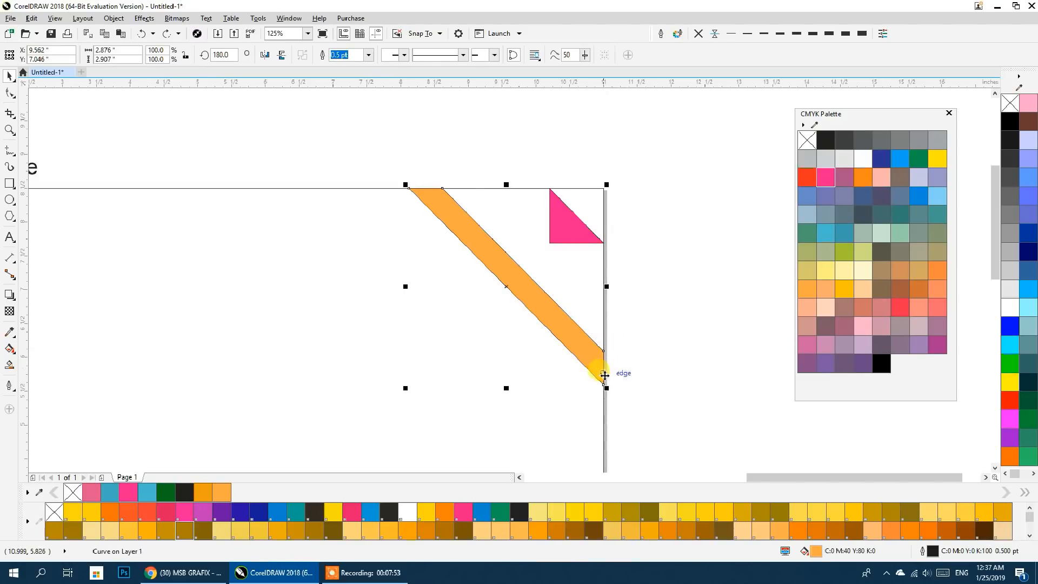
pyautogui.moveTo(548, 323); pyautogui.dragTo(568, 301)
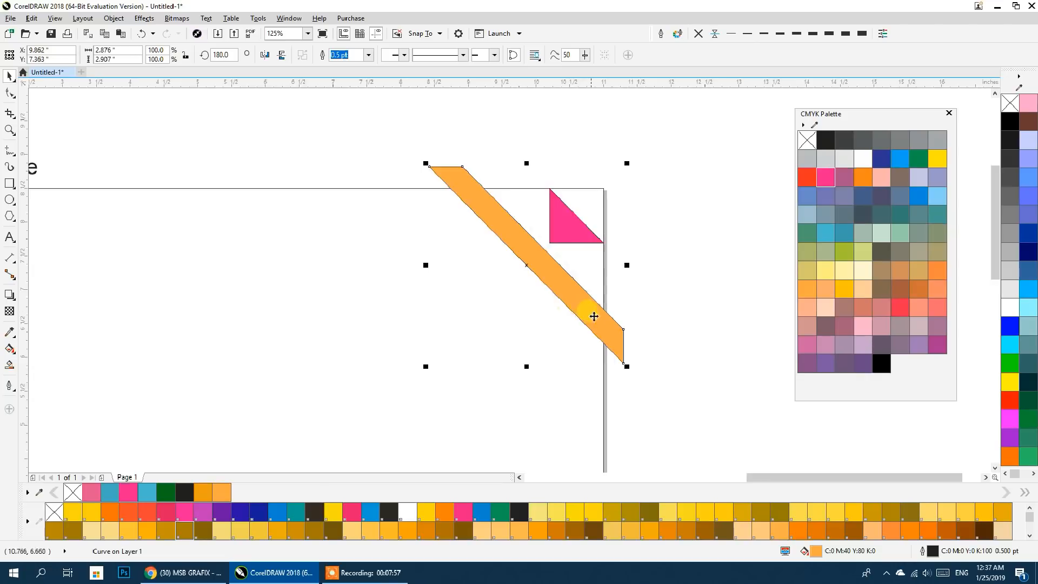
pyautogui.scroll(-3, 594, 316)
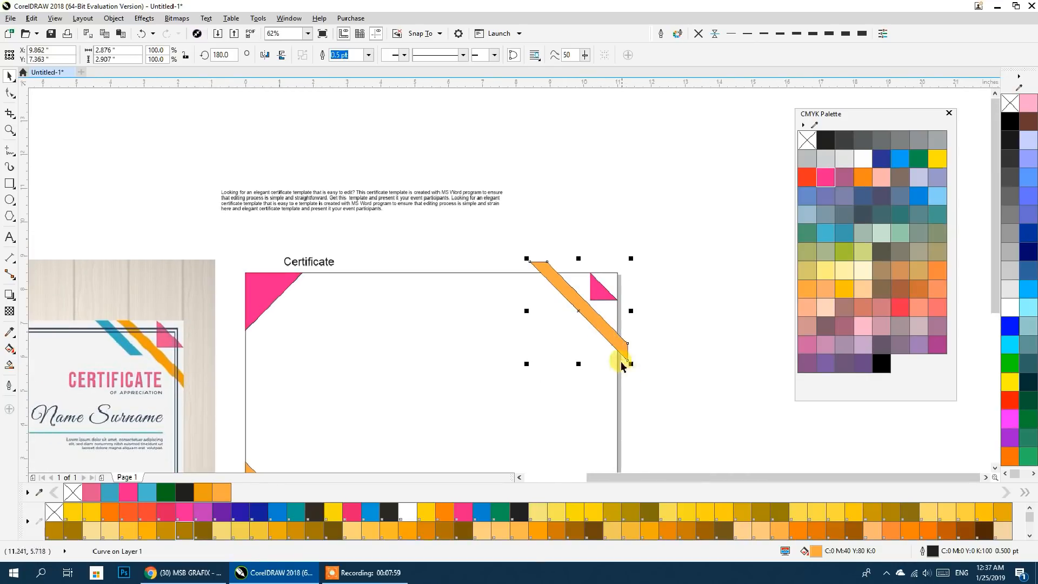
pyautogui.scroll(5, 589, 301)
pyautogui.moveTo(568, 324)
pyautogui.mouseDown()
pyautogui.moveTo(580, 313)
pyautogui.moveTo(563, 328)
pyautogui.mouseUp()
pyautogui.scroll(-3, 569, 320)
pyautogui.scroll(2, 569, 320)
pyautogui.scroll(-2, 563, 328)
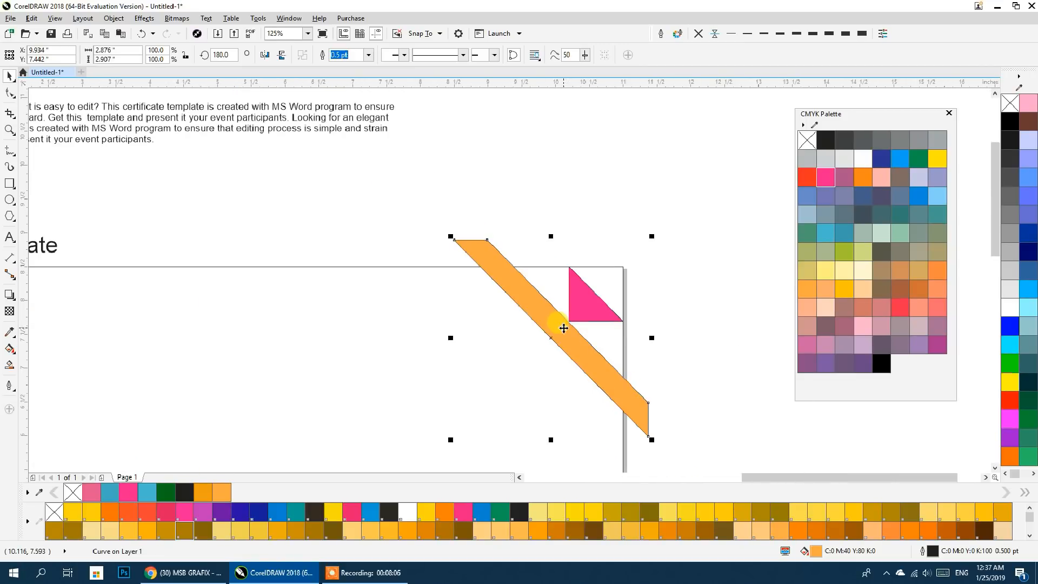
pyautogui.click(9, 364)
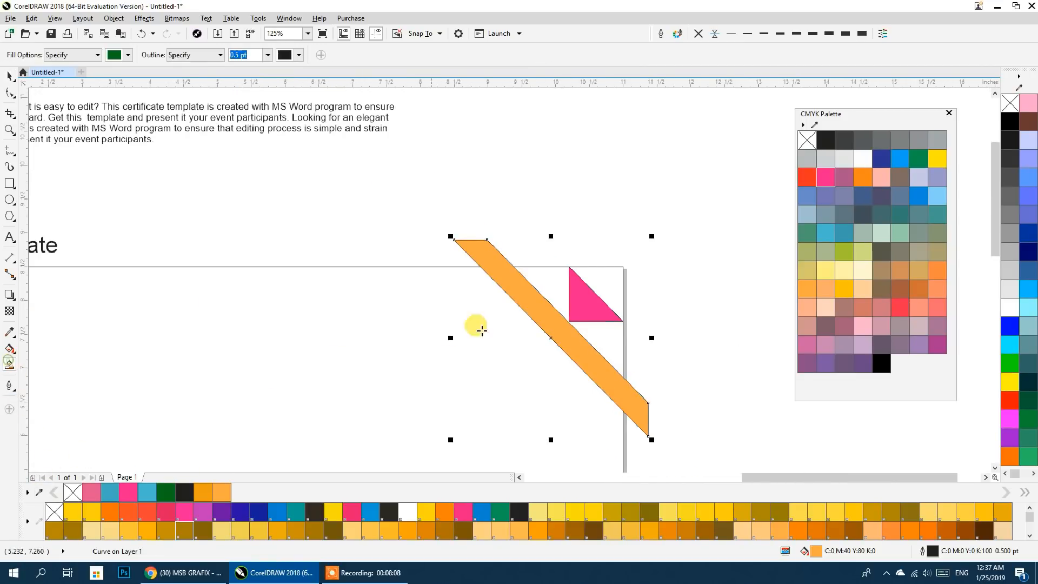
pyautogui.click(545, 319)
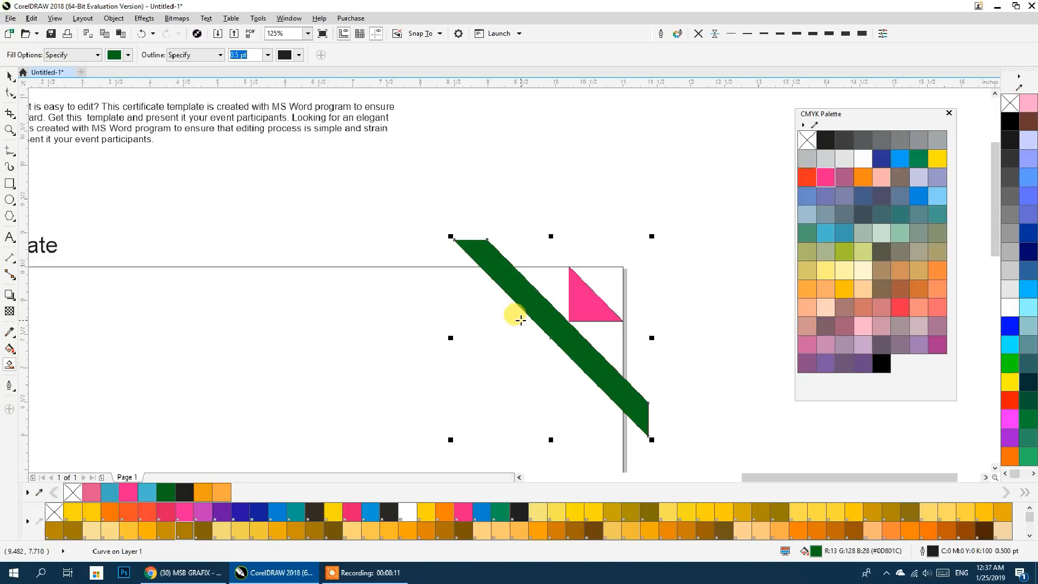
pyautogui.hotkey('ctrl', 'z')
pyautogui.click(9, 78)
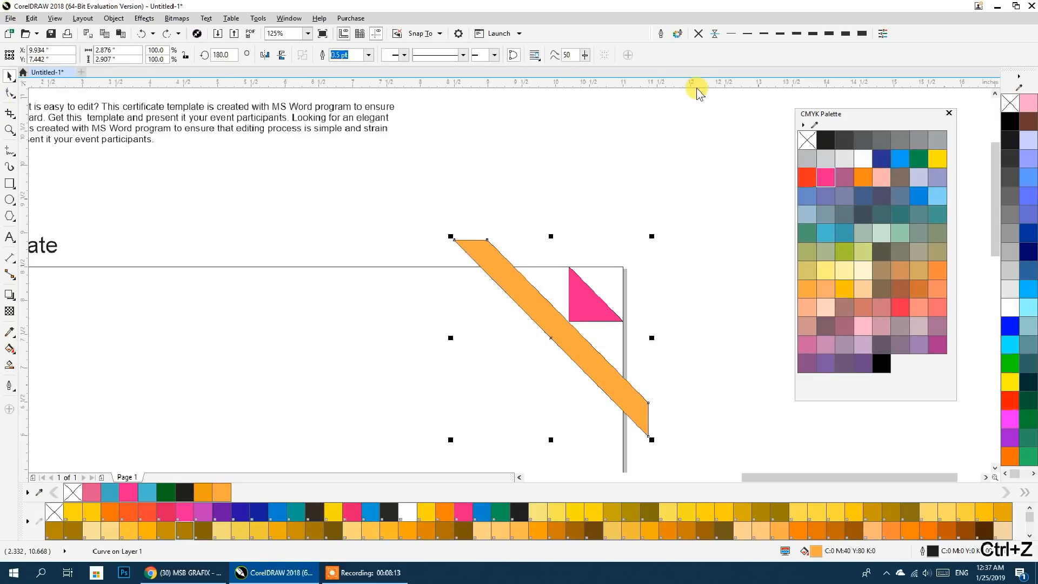
# Clear the fill of the upper-right orange strip and Smart Fill its part inside the page with green
pyautogui.click(1003, 105)
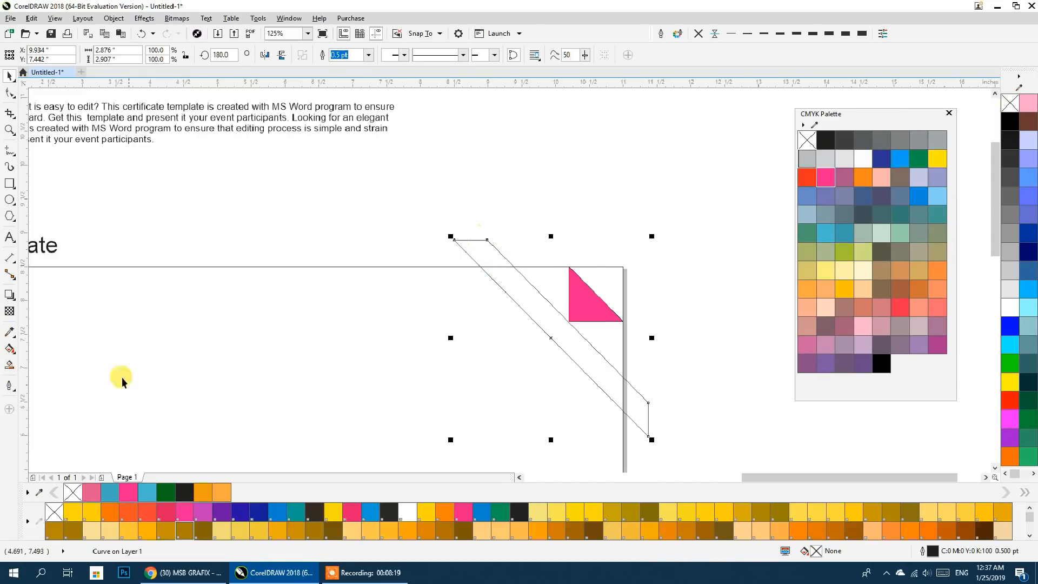
pyautogui.click(9, 365)
pyautogui.click(527, 288)
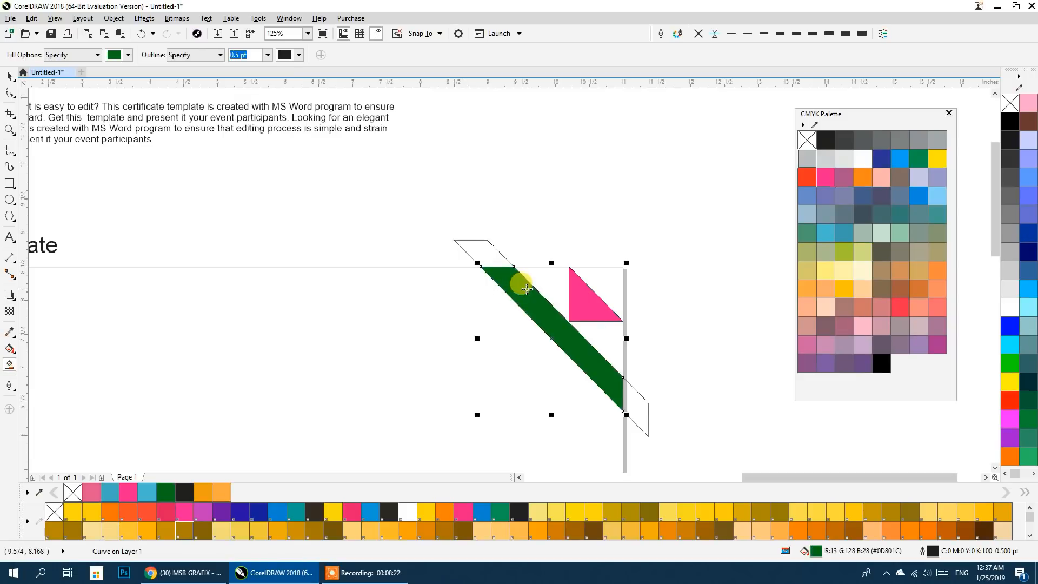
# Delete the original unfilled strip that overhangs the page around the green strip
pyautogui.click(9, 76)
pyautogui.click(469, 250)
pyautogui.press('Delete')
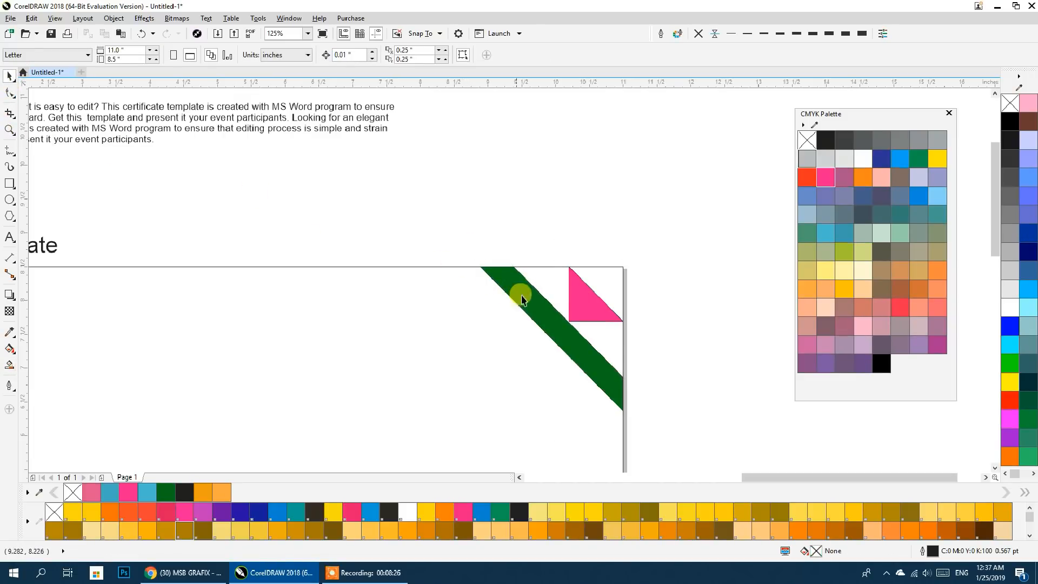
# Duplicate the green strip about 1.1 in to the left along the page's top edge
pyautogui.scroll(-4, 523, 296)
pyautogui.scroll(6, 341, 363)
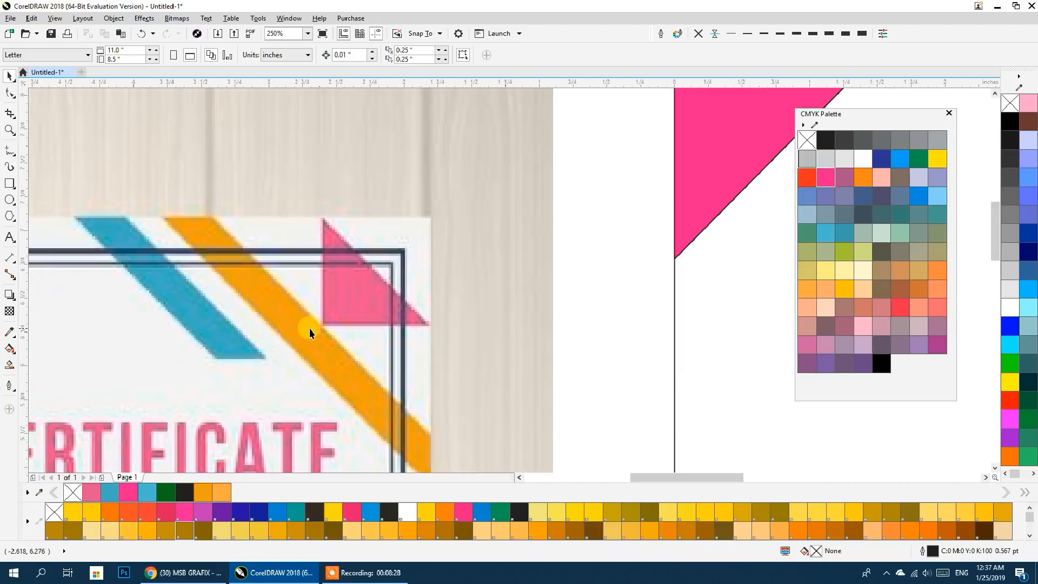
pyautogui.scroll(-6, 227, 361)
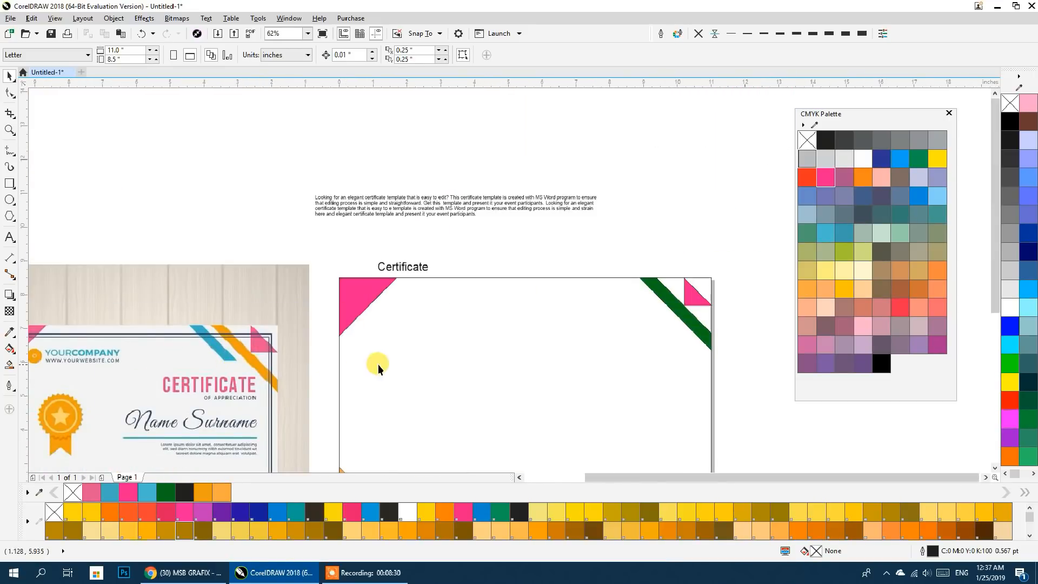
pyautogui.scroll(1, 378, 368)
pyautogui.click(468, 311)
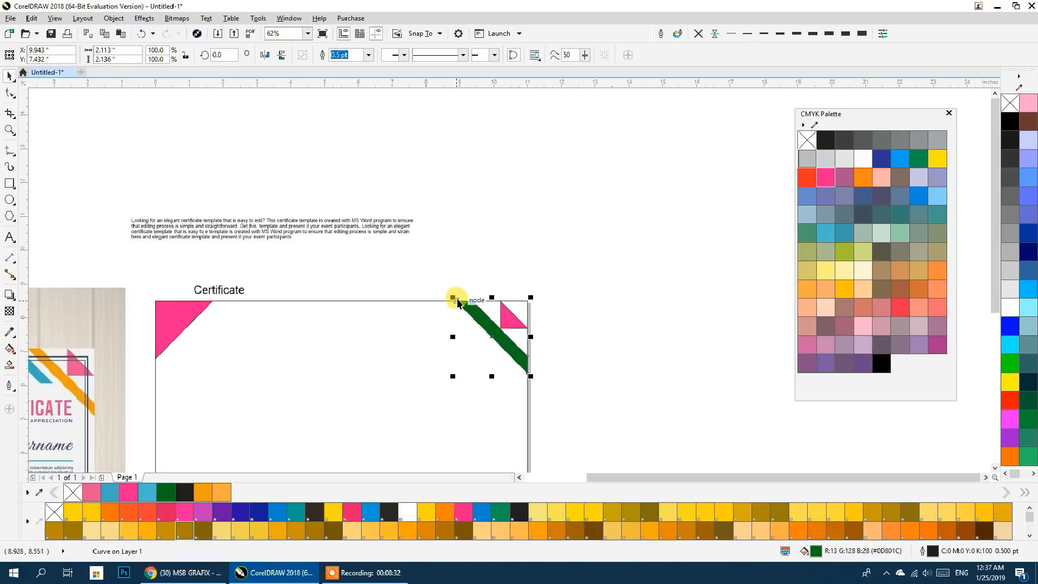
pyautogui.scroll(4, 460, 307)
pyautogui.moveTo(440, 306); pyautogui.dragTo(295, 310)
pyautogui.scroll(-3, 352, 292)
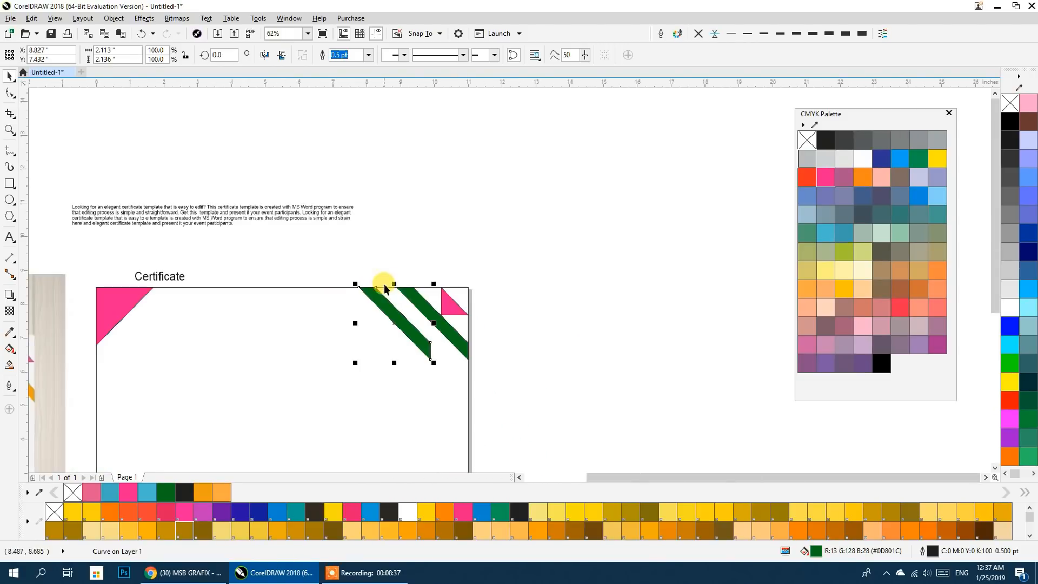
pyautogui.click(636, 331)
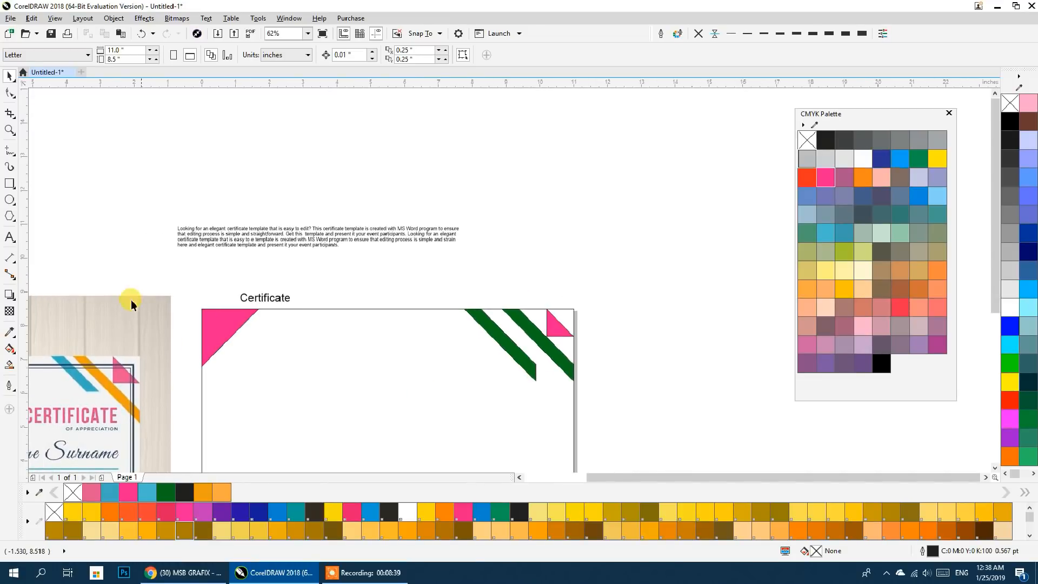
# Trim off the left green strip's lower end with a rectangle about 4.07 × 1.77 in, and delete the rectangle
pyautogui.click(9, 184)
pyautogui.moveTo(612, 405); pyautogui.dragTo(474, 345)
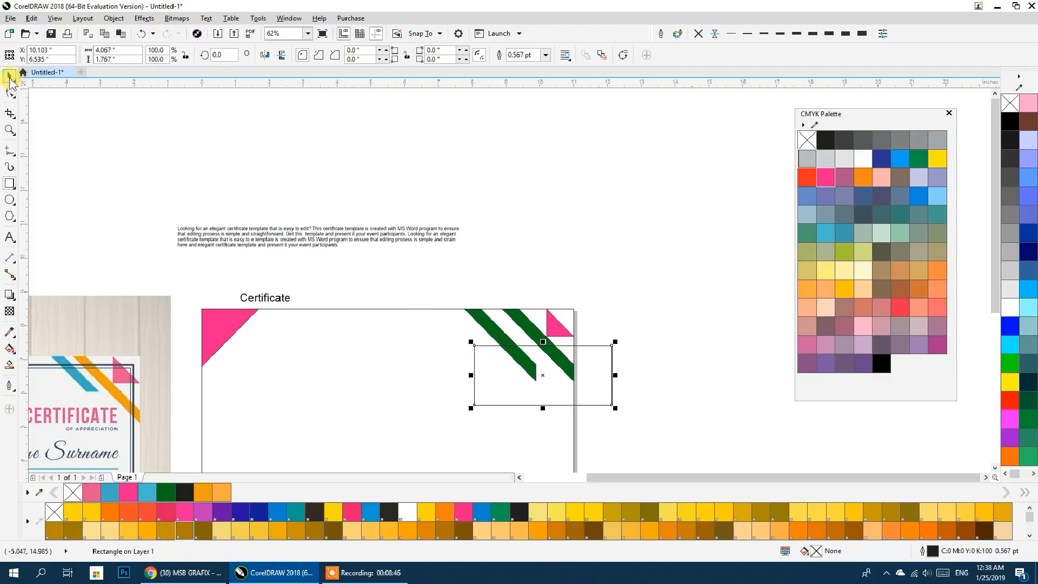
pyautogui.click(10, 77)
pyautogui.keyDown('shift'); pyautogui.click(474, 314); pyautogui.keyUp('shift')
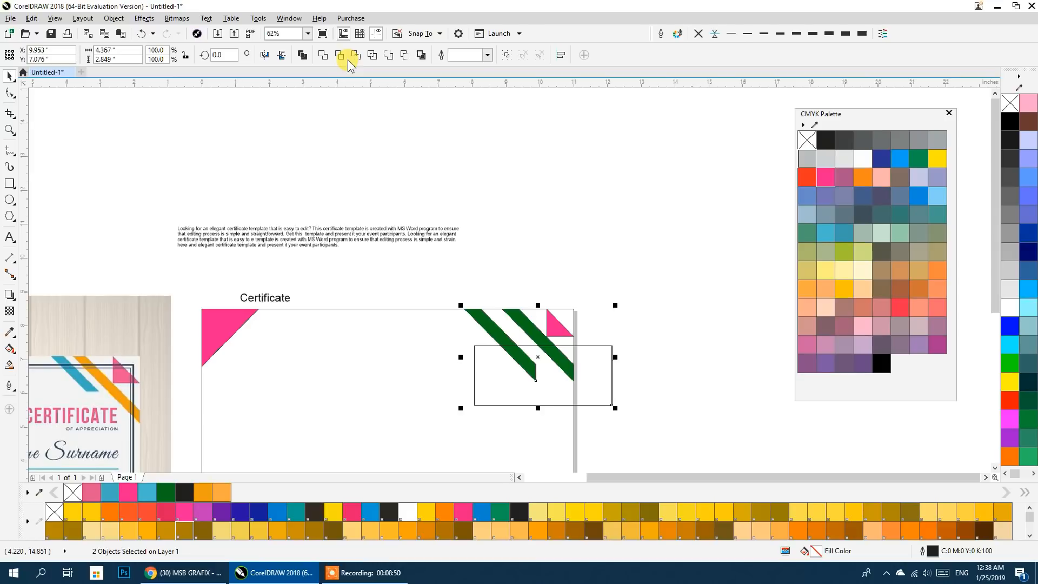
pyautogui.click(339, 56)
pyautogui.click(468, 287)
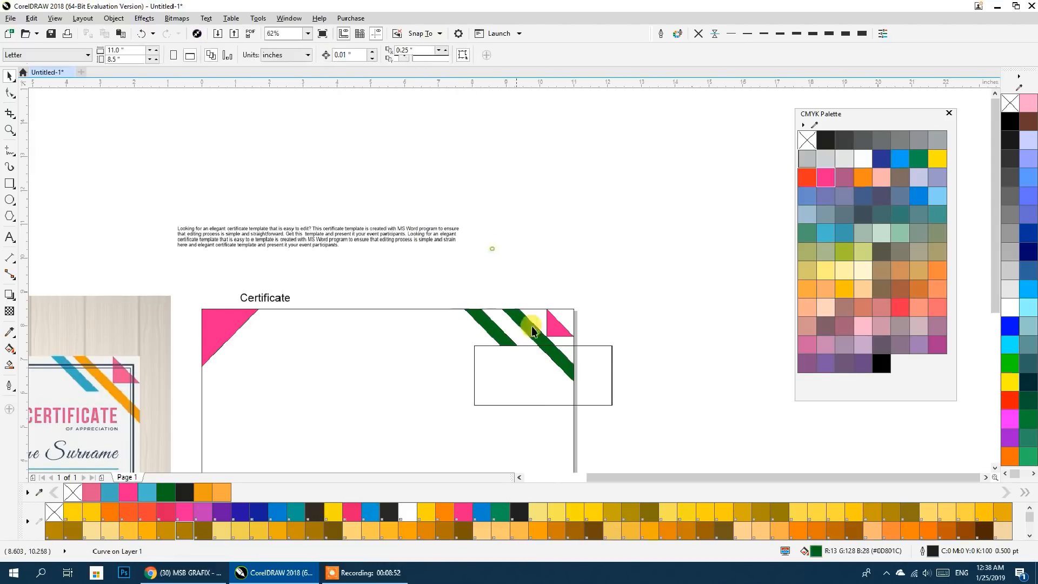
pyautogui.click(608, 397)
pyautogui.press('Delete')
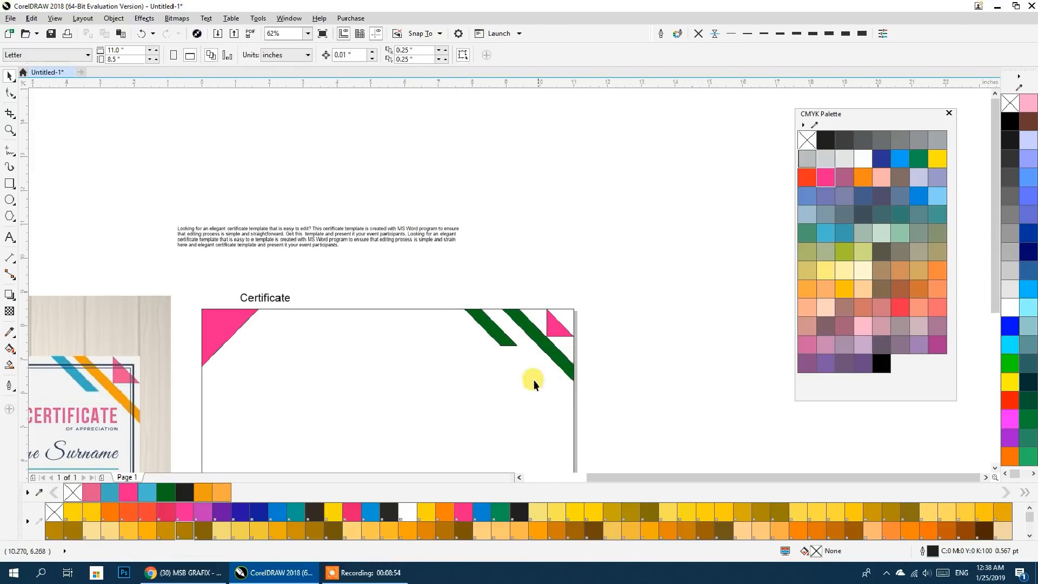
# Recolour the short green strip with the blue sampled from the page's bottom-left triangle
pyautogui.click(502, 337)
pyautogui.scroll(-1, 508, 352)
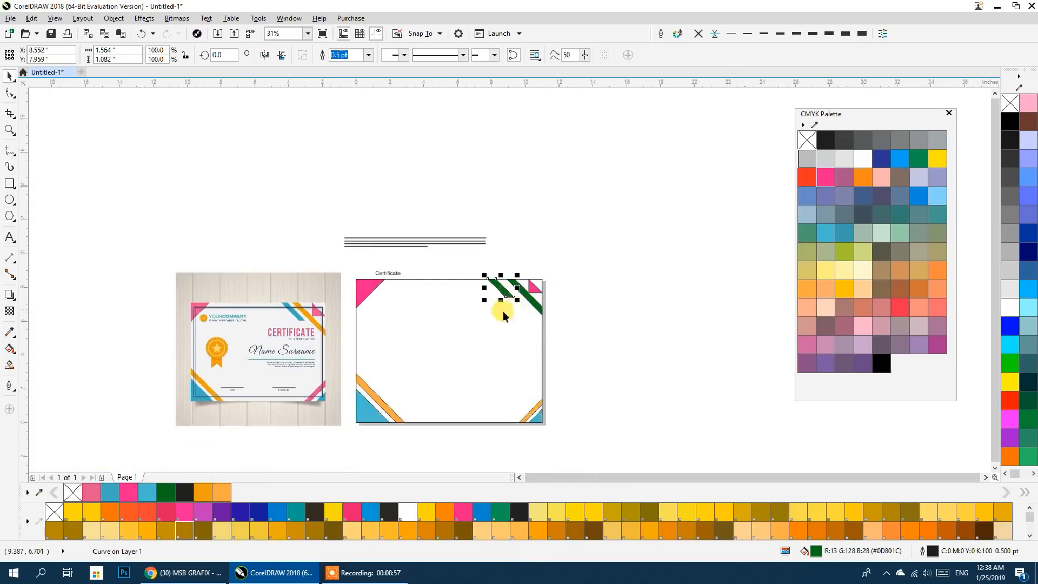
pyautogui.click(8, 331)
pyautogui.click(372, 414)
pyautogui.scroll(3, 493, 281)
pyautogui.click(498, 285)
pyautogui.scroll(-3, 493, 290)
pyautogui.click(11, 76)
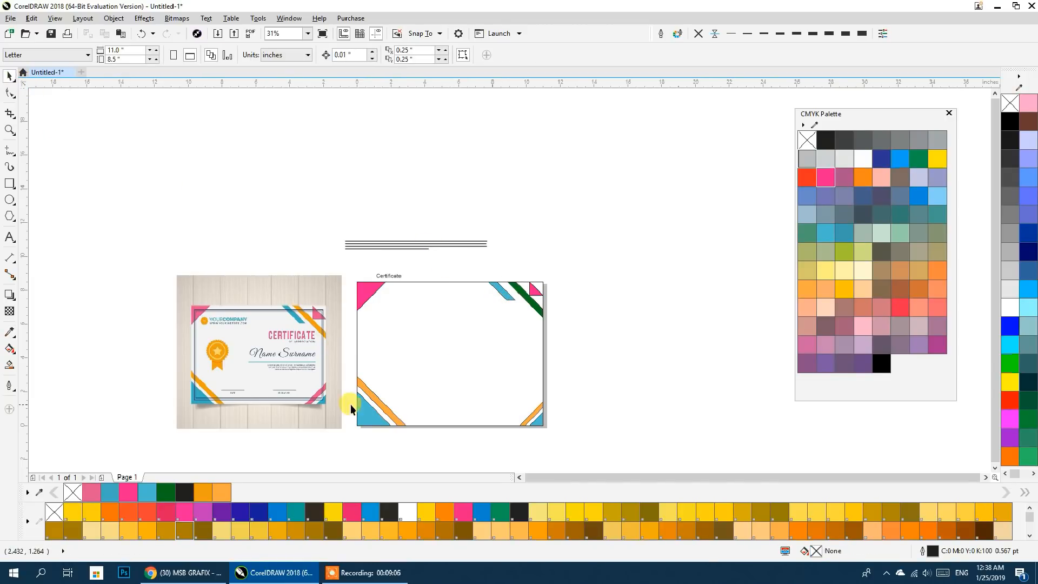
# Draw a 13-sided polygon about 1.42 × 1.41 in around the orange badge in the reference image
pyautogui.scroll(2, 219, 362)
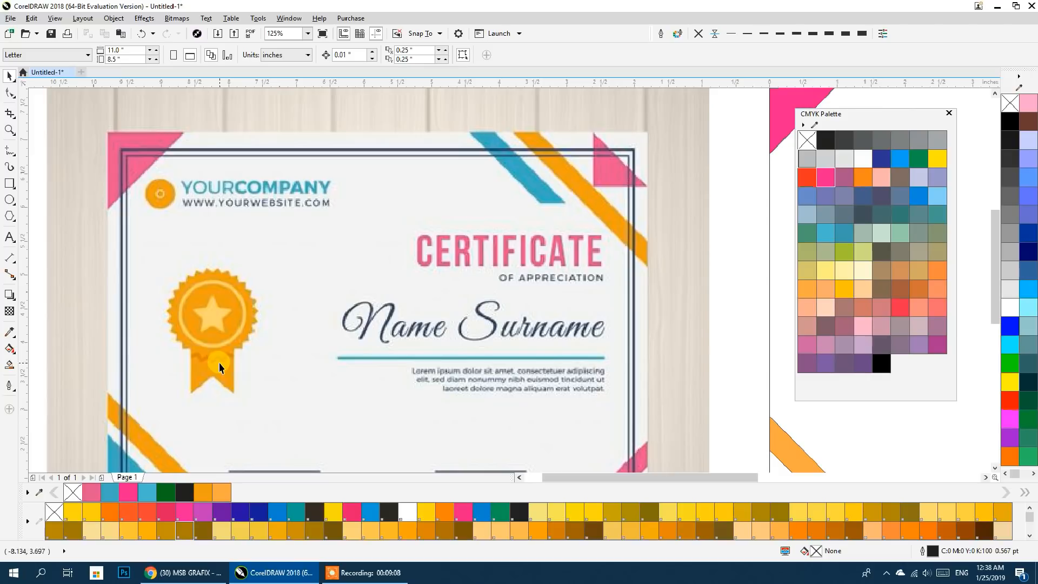
pyautogui.moveTo(256, 387); pyautogui.dragTo(448, 363)
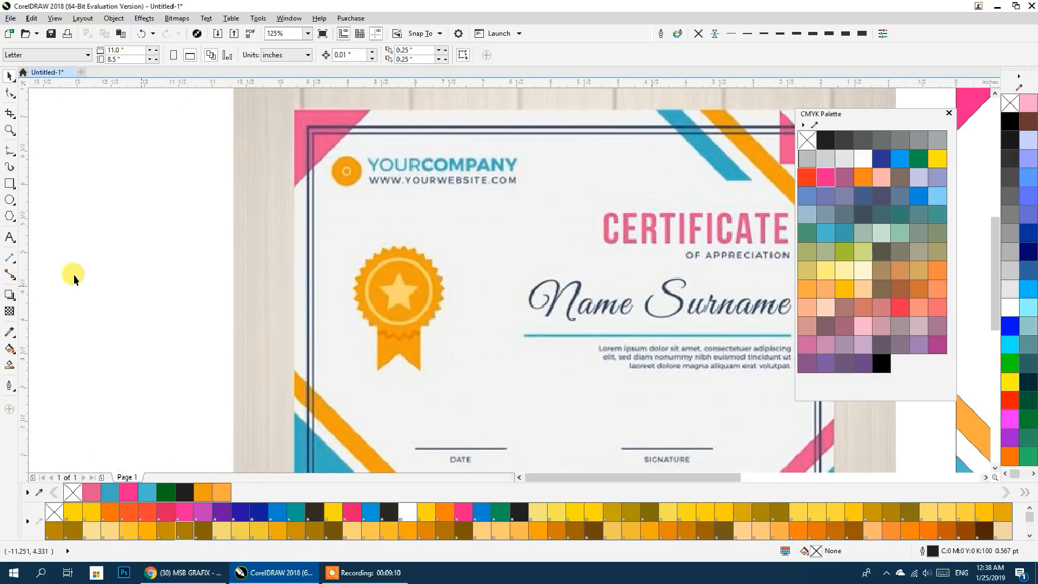
pyautogui.click(16, 224)
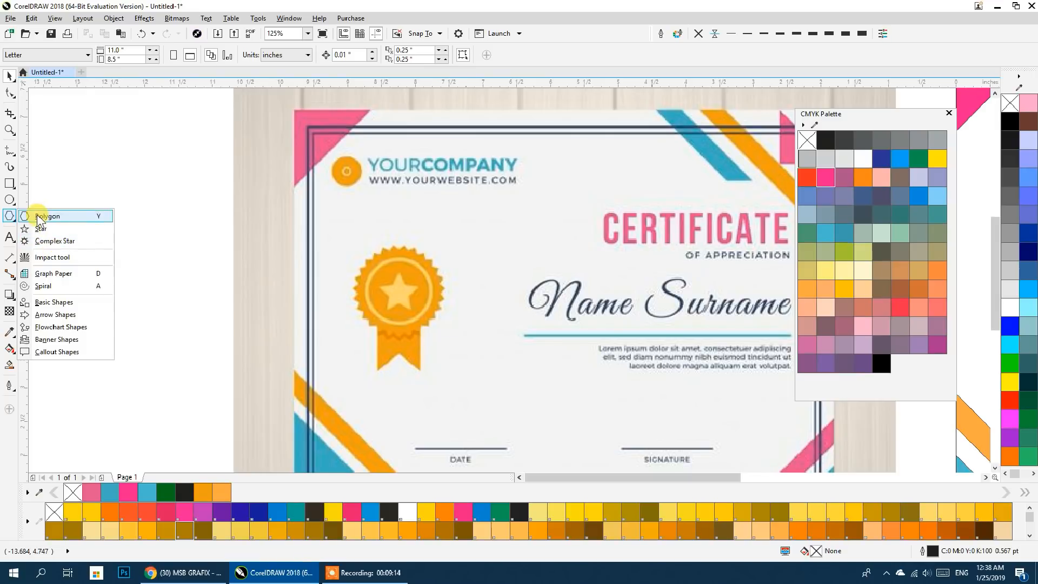
pyautogui.click(54, 221)
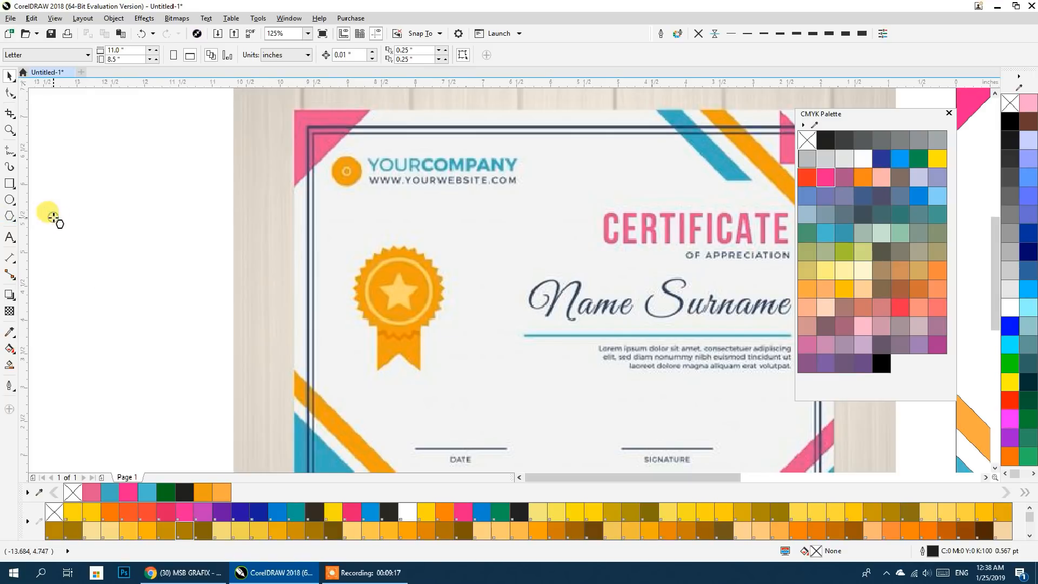
pyautogui.moveTo(359, 236)
pyautogui.mouseDown()
pyautogui.moveTo(445, 266)
pyautogui.moveTo(449, 340)
pyautogui.mouseUp()
pyautogui.click(328, 51)
pyautogui.click(328, 52)
pyautogui.click(328, 52)
pyautogui.click(328, 52)
pyautogui.click(328, 52)
pyautogui.click(328, 52)
pyautogui.click(329, 52)
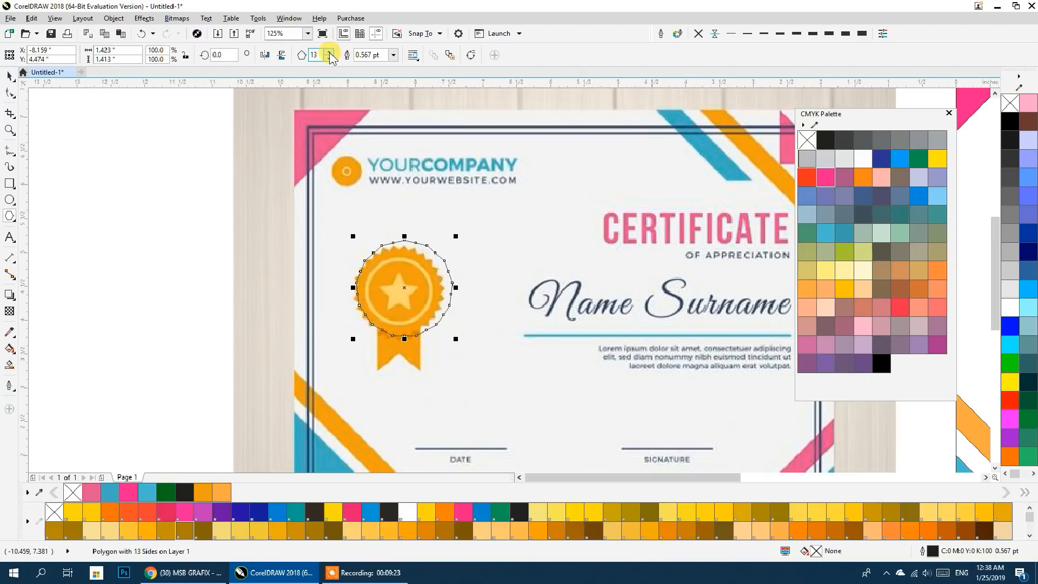
# Pull one of the polygon's edge midpoint nodes slightly outward to give the whole shape a serrated edge
pyautogui.click(9, 94)
pyautogui.scroll(5, 401, 248)
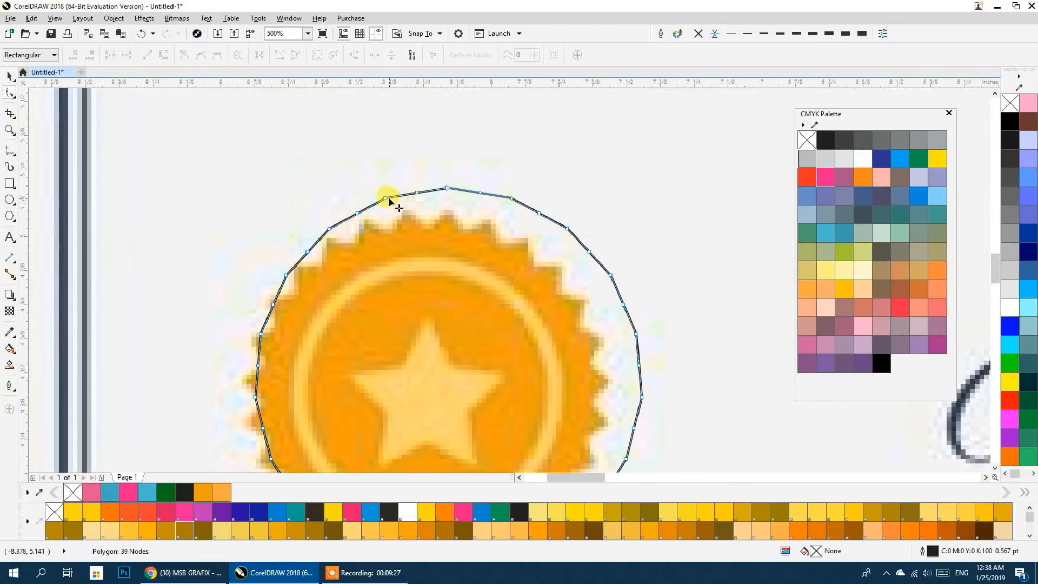
pyautogui.moveTo(416, 192); pyautogui.dragTo(411, 171)
pyautogui.scroll(-5, 144, 190)
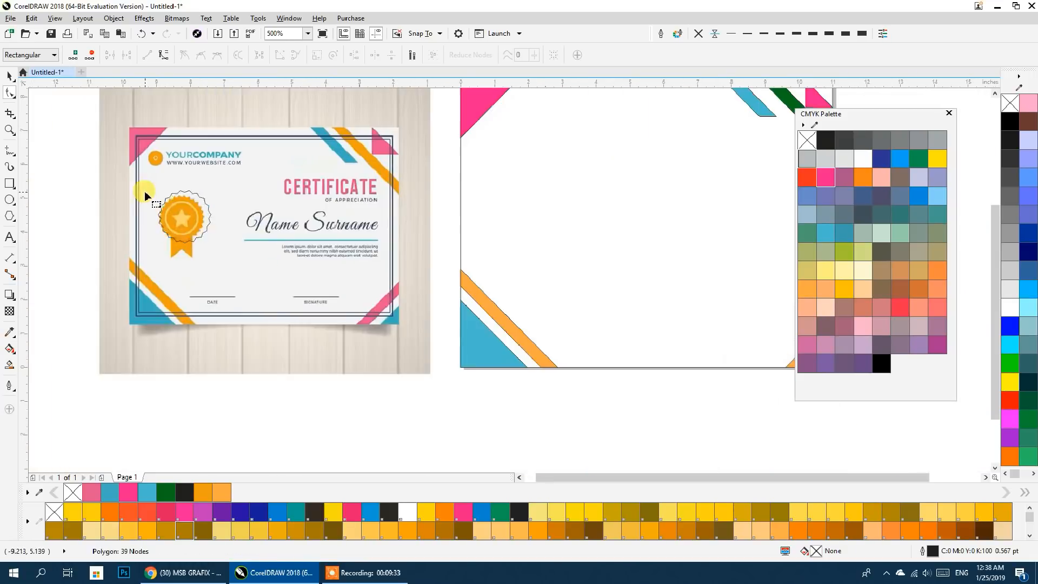
# Move the serrated badge shape from the reference image to the left part of the certificate page
pyautogui.click(9, 77)
pyautogui.click(222, 433)
pyautogui.moveTo(184, 239); pyautogui.dragTo(542, 235)
pyautogui.click(453, 408)
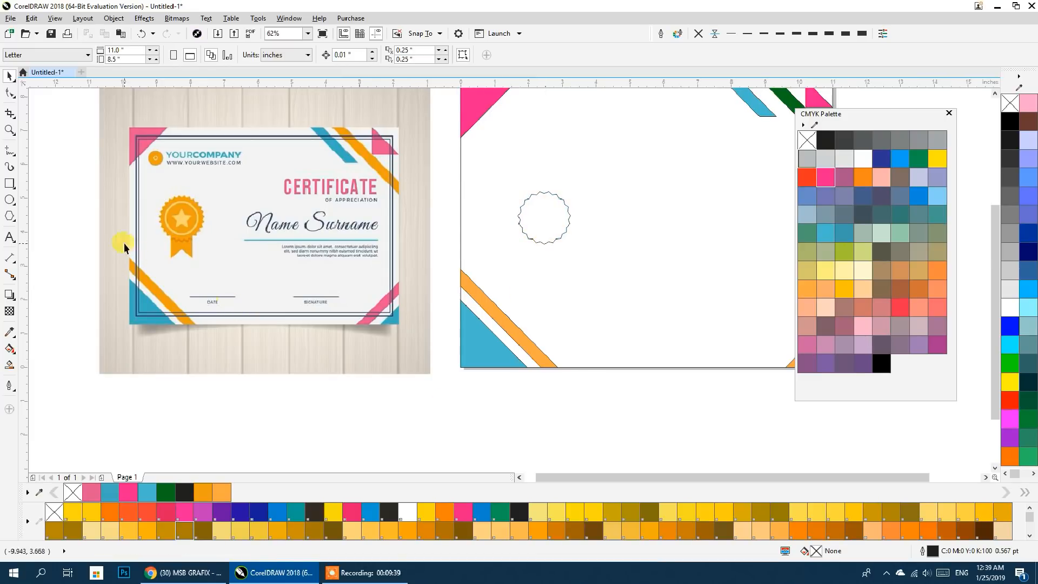
# Draw a rectangle about 0.62 × 0.95 in over the reference's ribbon and place it centred at the bottom of the page's badge
pyautogui.click(10, 182)
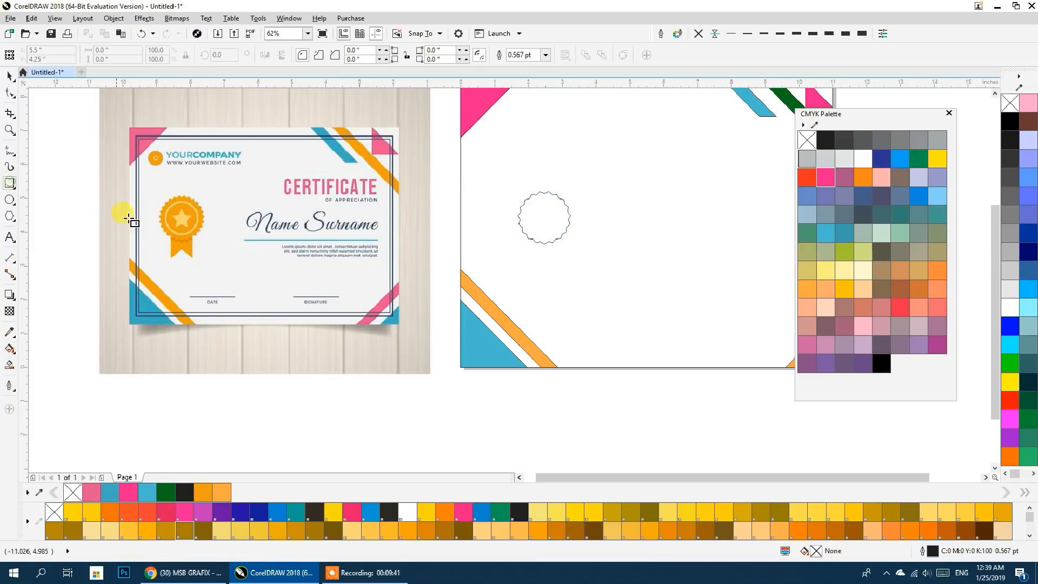
pyautogui.moveTo(193, 258); pyautogui.dragTo(172, 226)
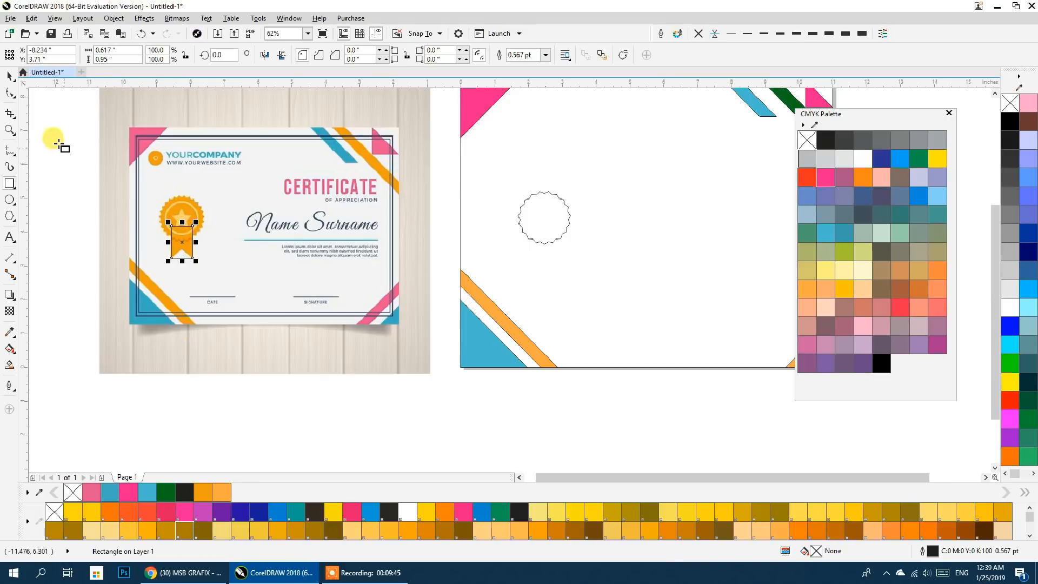
pyautogui.moveTo(182, 230); pyautogui.dragTo(551, 233)
pyautogui.keyDown('shift'); pyautogui.click(540, 211); pyautogui.keyUp('shift')
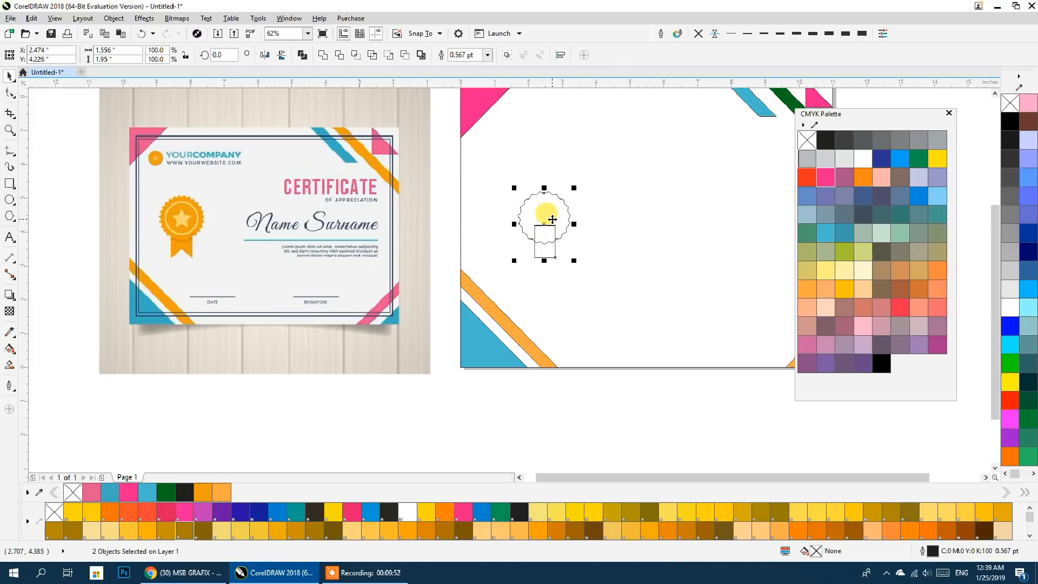
pyautogui.click(556, 424)
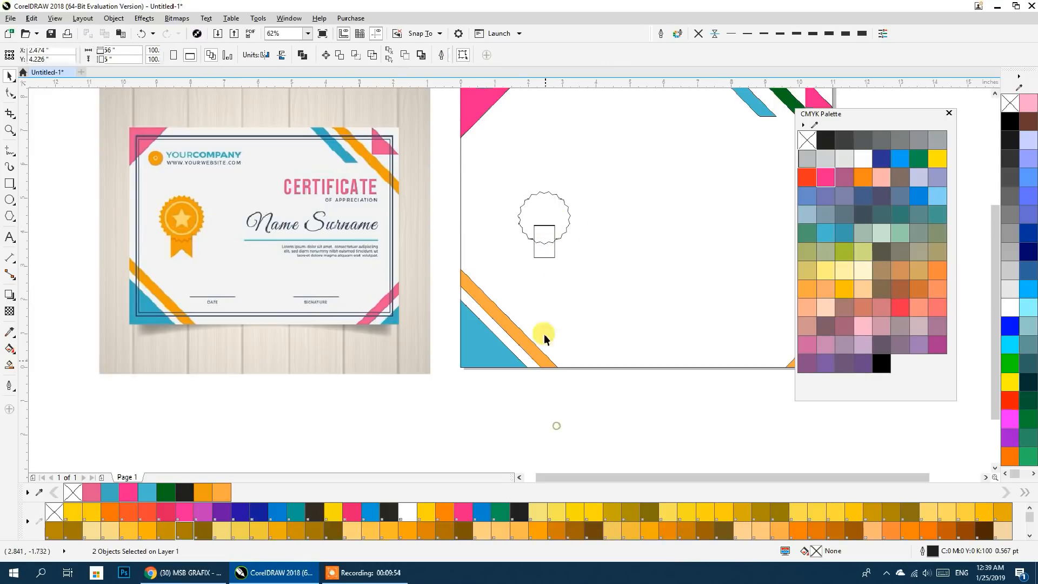
# Align the ribbon rectangle's centre horizontally with the badge and lower it by about 0.23 in
pyautogui.moveTo(544, 258); pyautogui.dragTo(574, 261)
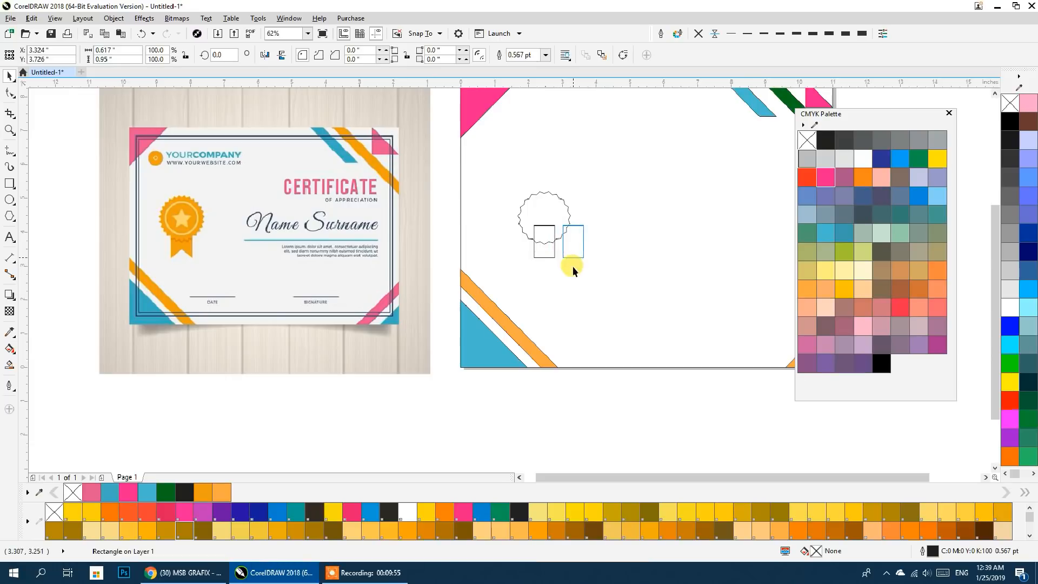
pyautogui.keyDown('shift'); pyautogui.click(542, 224); pyautogui.keyUp('shift')
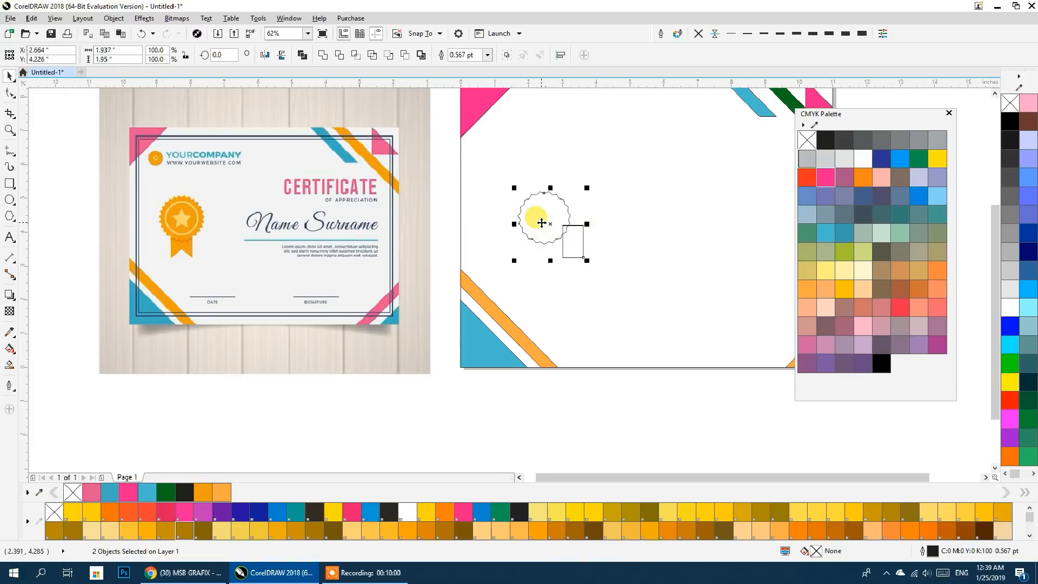
pyautogui.press('c')
pyautogui.click(545, 243)
pyautogui.scroll(5, 545, 243)
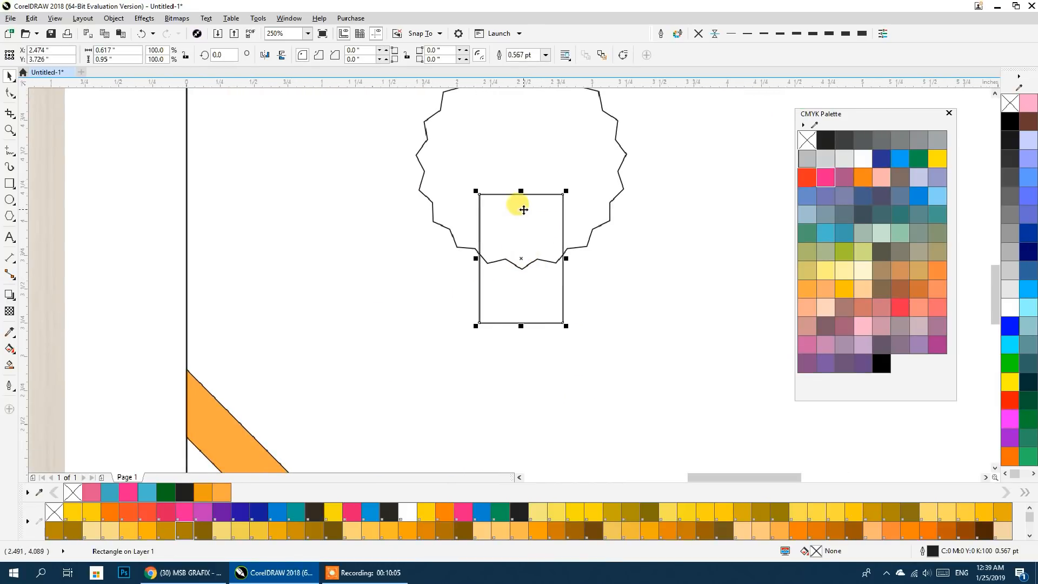
pyautogui.moveTo(524, 209); pyautogui.dragTo(522, 240)
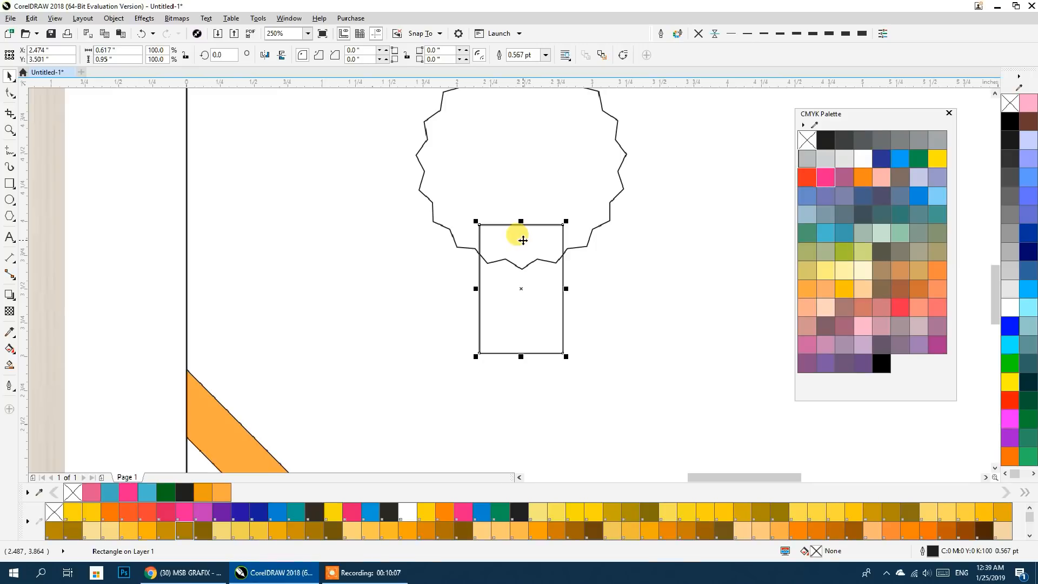
# Convert the ribbon rectangle to curves and add a node at the middle of its bottom edge
pyautogui.hotkey('ctrl', 'q')
pyautogui.press('F10')
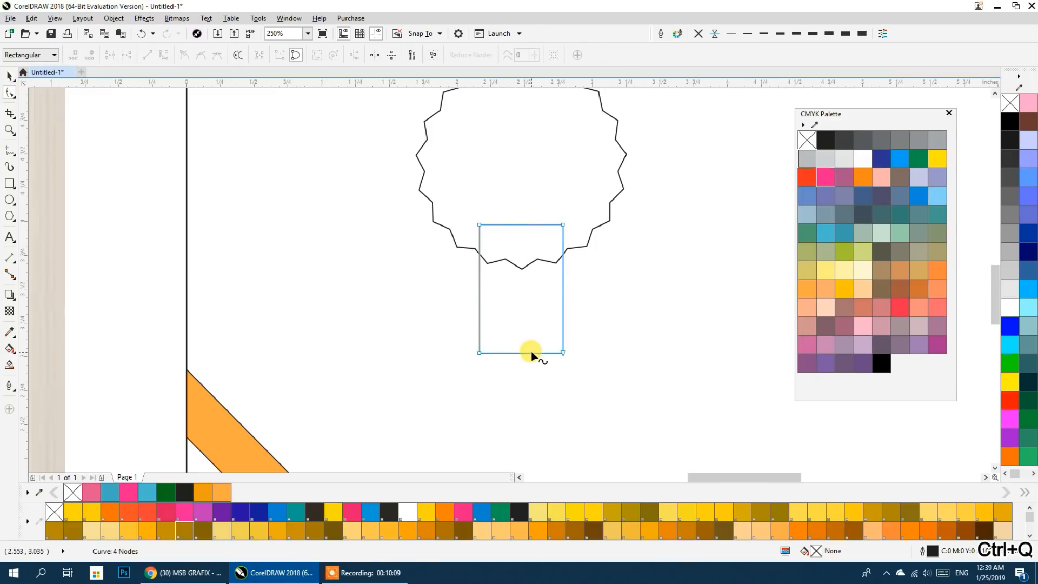
pyautogui.scroll(2, 532, 355)
pyautogui.doubleClick(512, 355)
pyautogui.scroll(4, 509, 358)
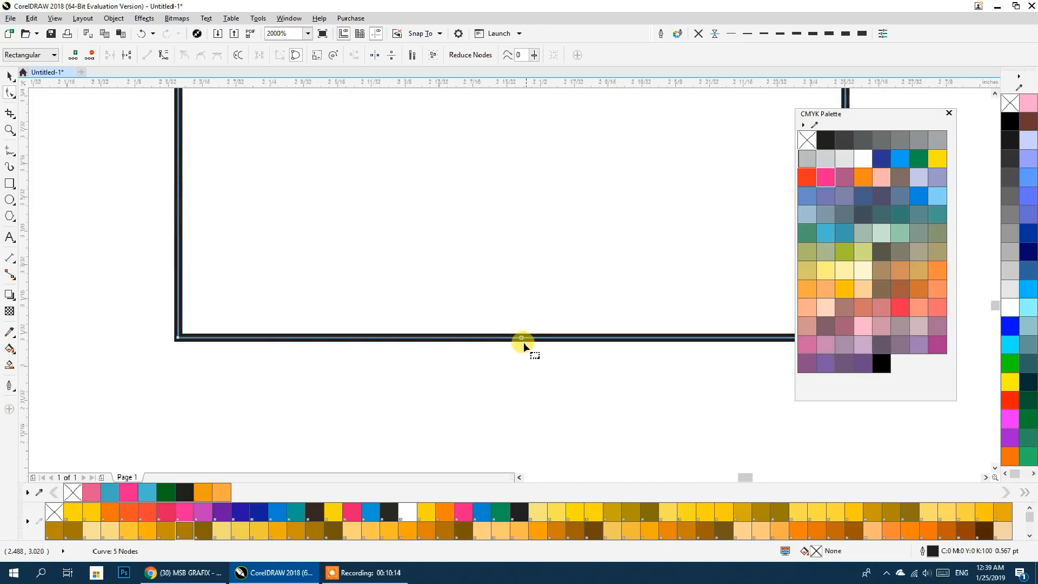
# Notch the ribbon's bottom edge into a V by raising its middle node and centring it between the sides
pyautogui.scroll(-4, 515, 358)
pyautogui.moveTo(515, 355); pyautogui.dragTo(534, 288)
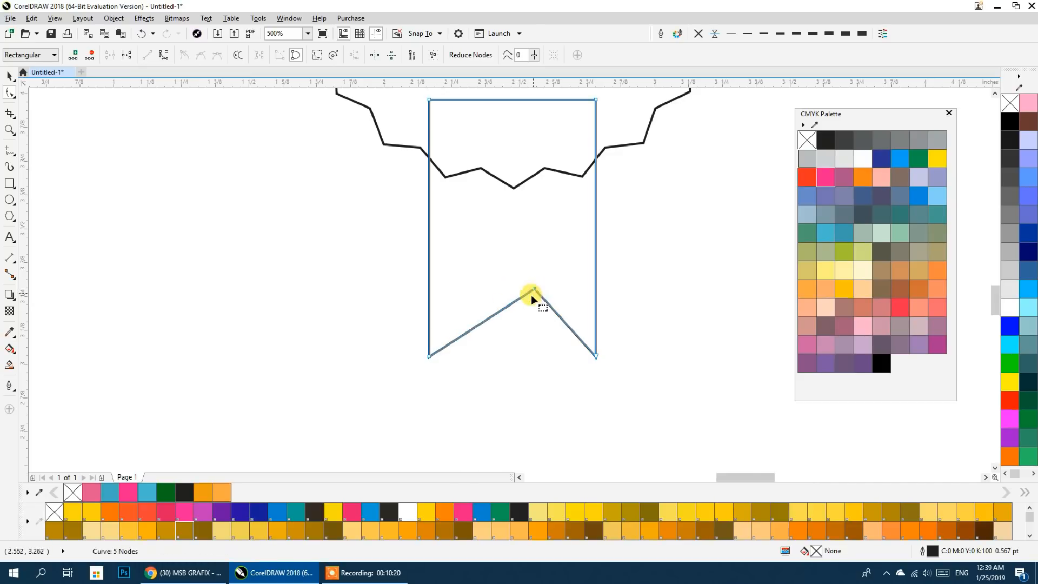
pyautogui.scroll(-5, 530, 316)
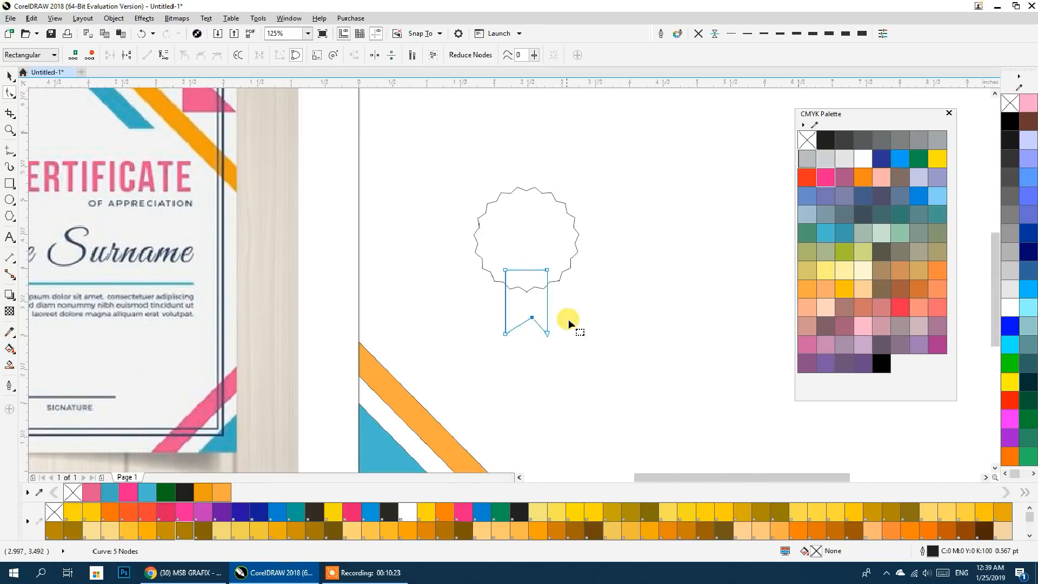
pyautogui.scroll(-1, 556, 296)
pyautogui.scroll(6, 557, 355)
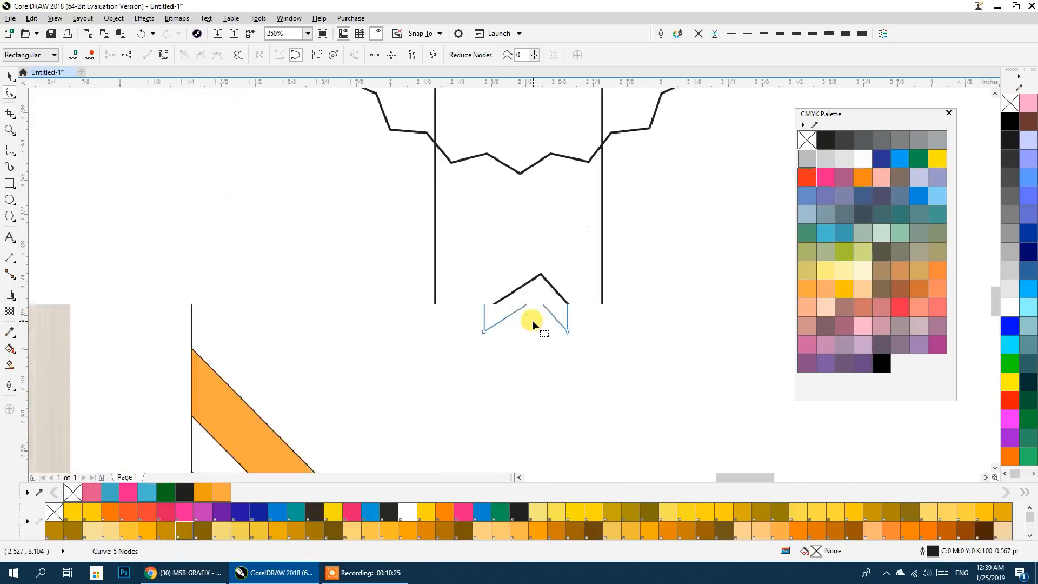
pyautogui.moveTo(541, 275); pyautogui.dragTo(523, 285)
pyautogui.scroll(-3, 534, 300)
pyautogui.scroll(3, 524, 361)
pyautogui.click(10, 76)
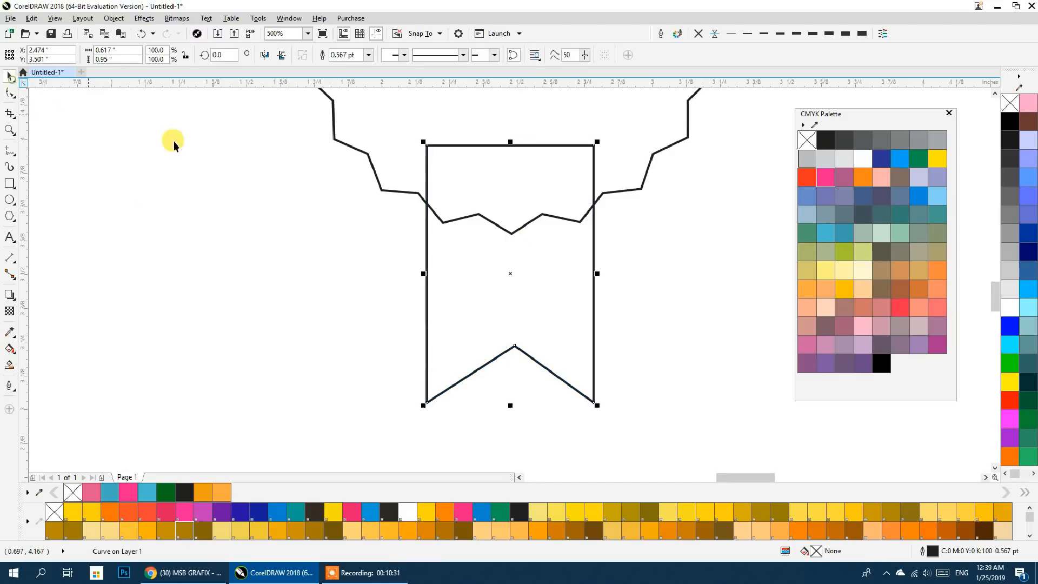
# Fill both the badge and its ribbon with light orange (C0 M40 Y80 K0)
pyautogui.scroll(-3, 540, 257)
pyautogui.scroll(-2, 541, 297)
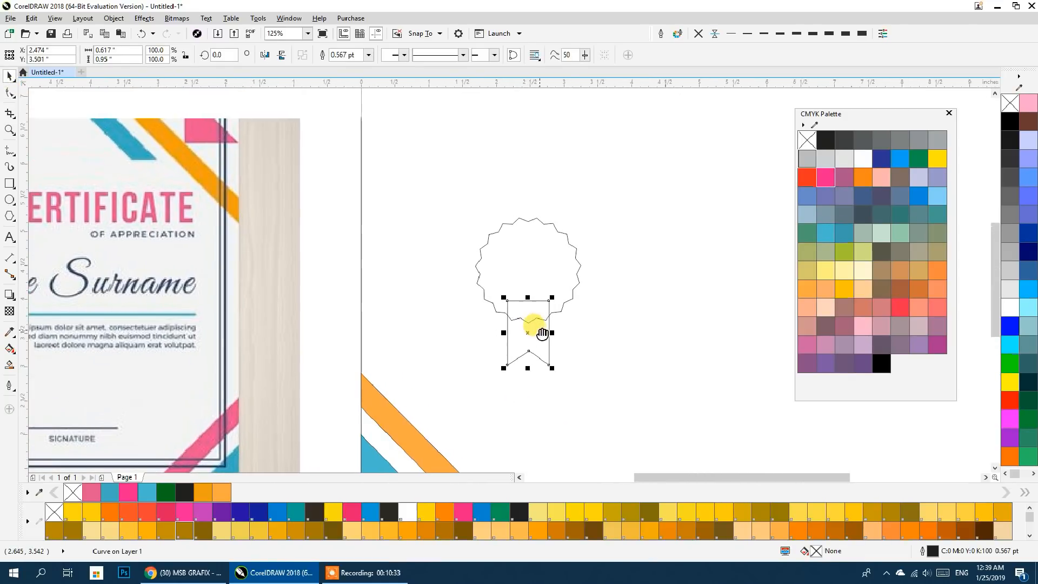
pyautogui.click(551, 265)
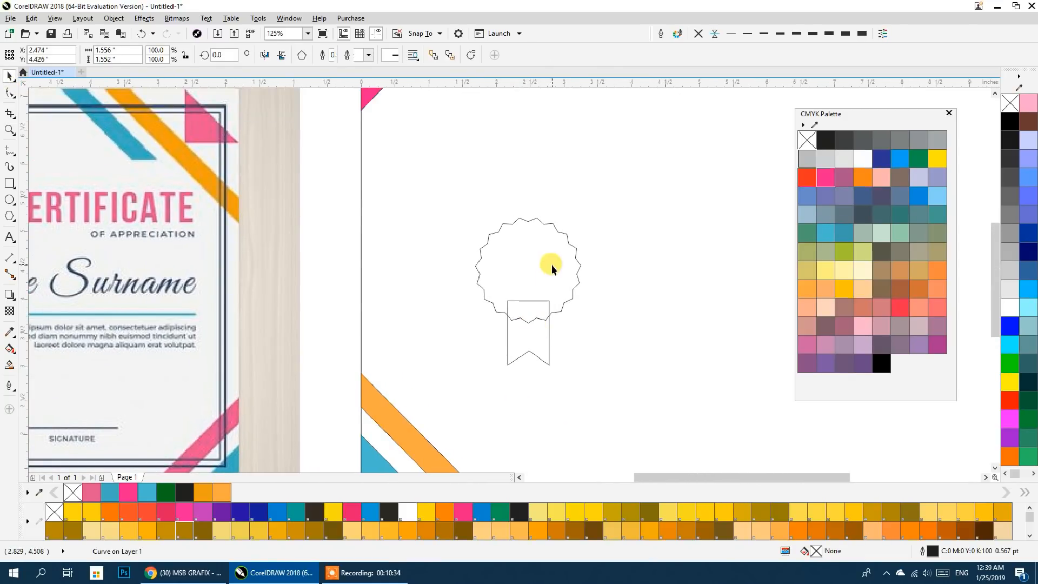
pyautogui.click(807, 289)
pyautogui.press('Tab')
pyautogui.click(813, 287)
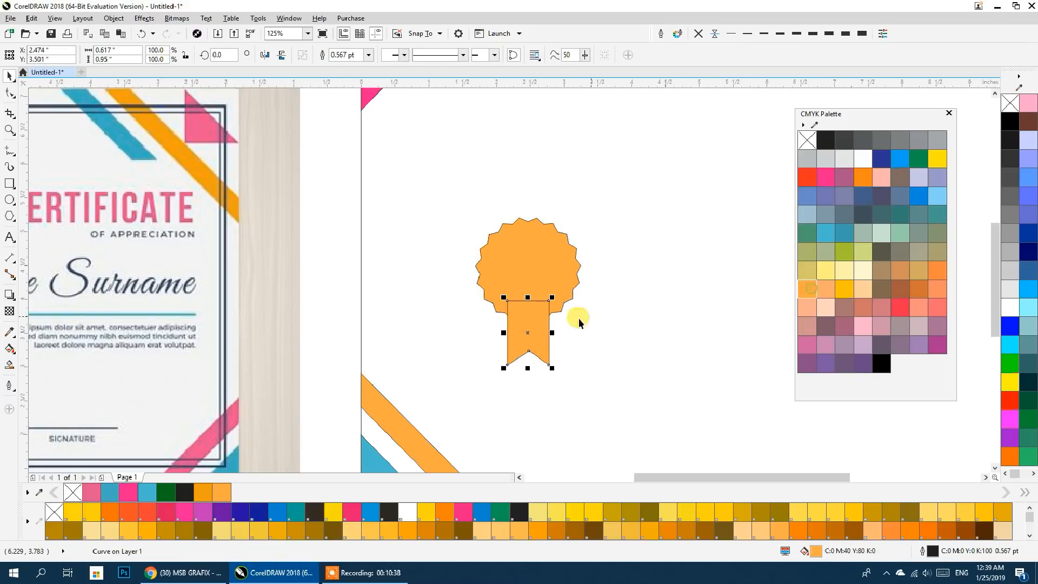
# Bring the serrated badge in front of the ribbon
pyautogui.click(311, 297)
pyautogui.click(511, 281)
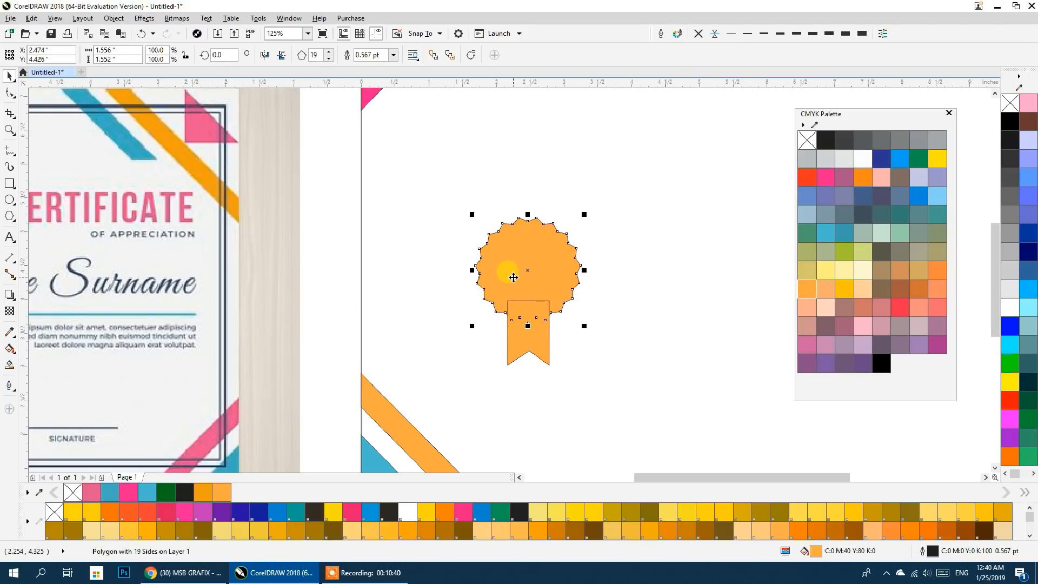
pyautogui.click(311, 253)
# Give the badge a 3 pt outline in darker orange (C0 M60 Y80 K0)
pyautogui.scroll(-2, 540, 317)
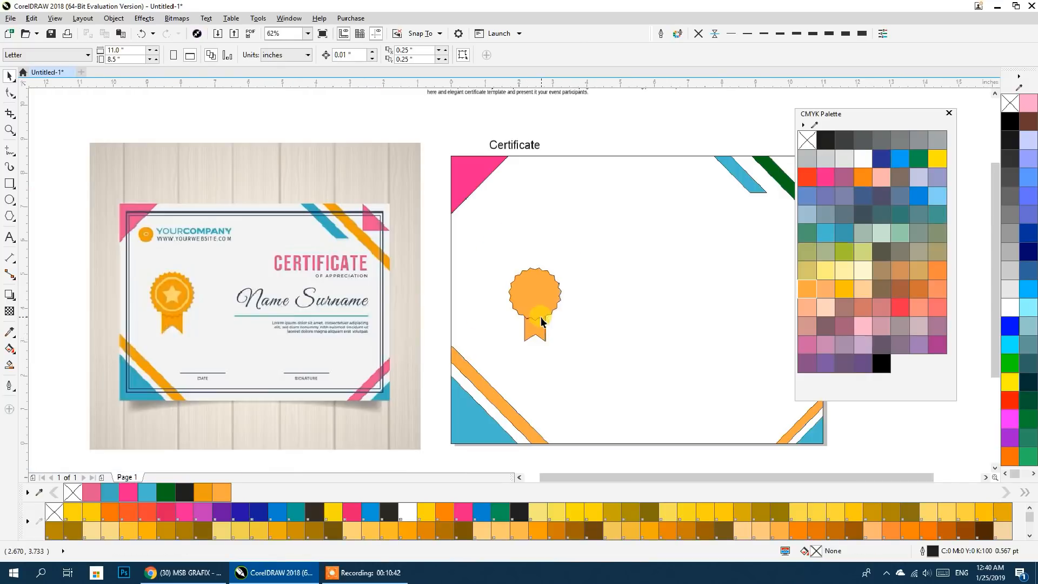
pyautogui.scroll(2, 163, 319)
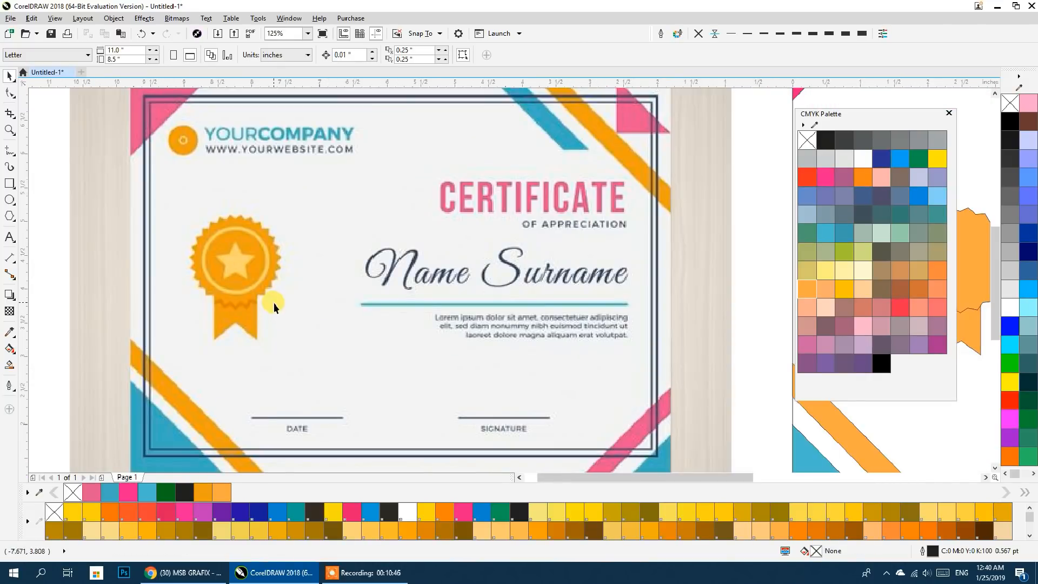
pyautogui.moveTo(414, 309); pyautogui.dragTo(135, 374)
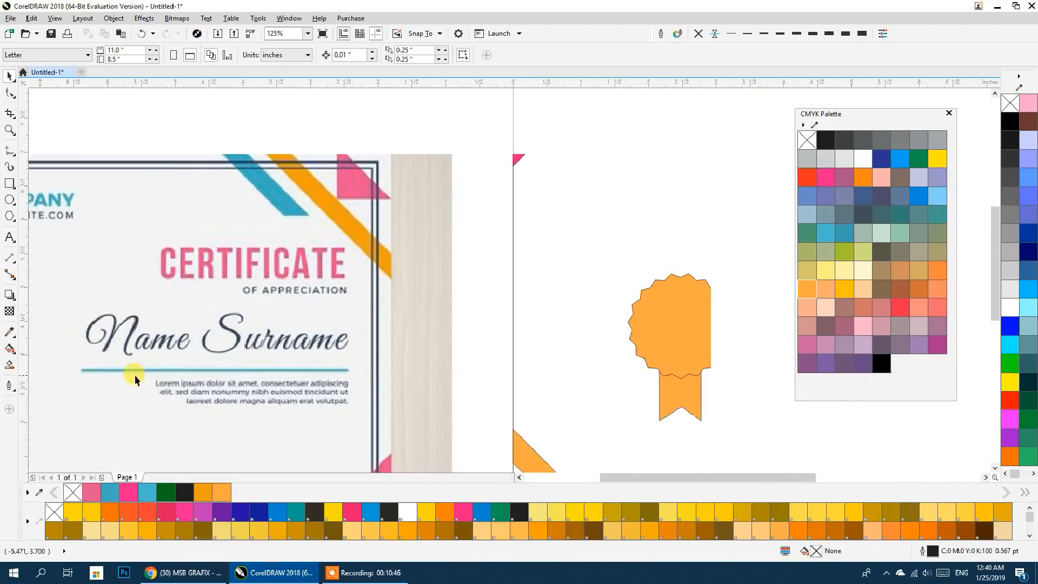
pyautogui.click(667, 316)
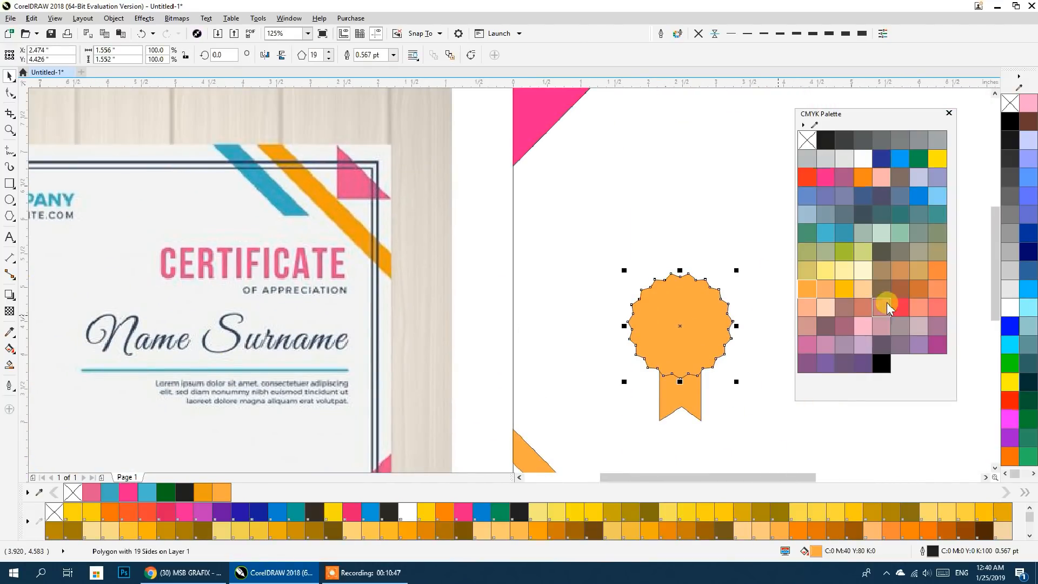
pyautogui.rightClick(934, 272)
pyautogui.click(817, 34)
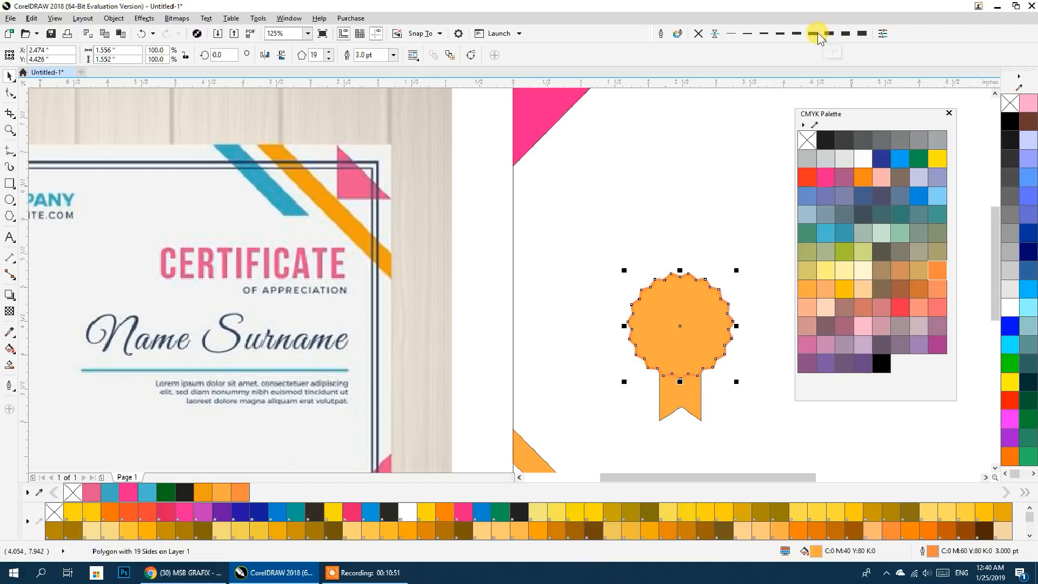
pyautogui.scroll(-2, 370, 369)
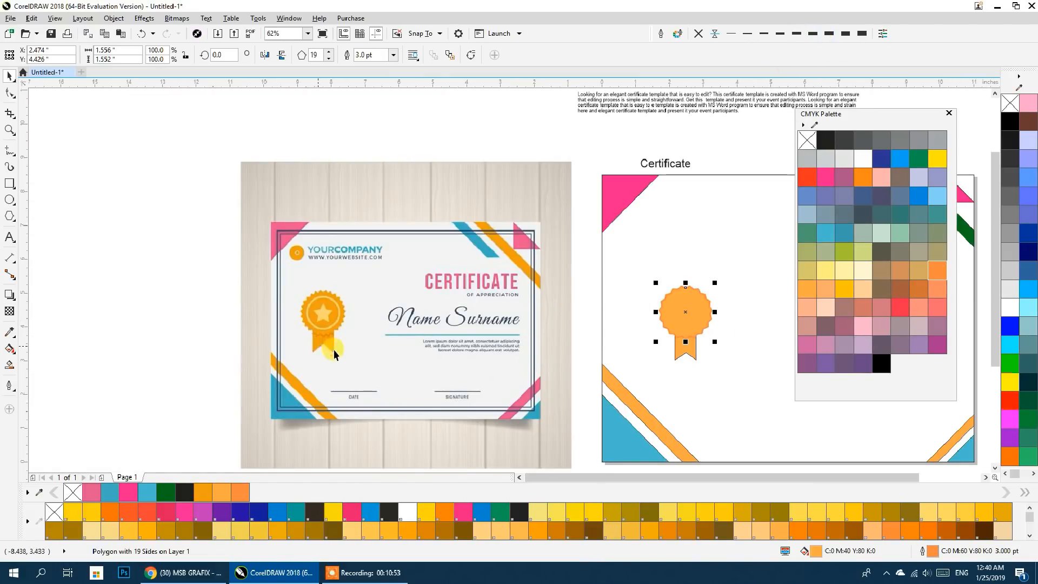
# Give the ribbon a 4 pt outline in yellow-orange (C0 M20 Y100 K0)
pyautogui.click(690, 351)
pyautogui.rightClick(935, 271)
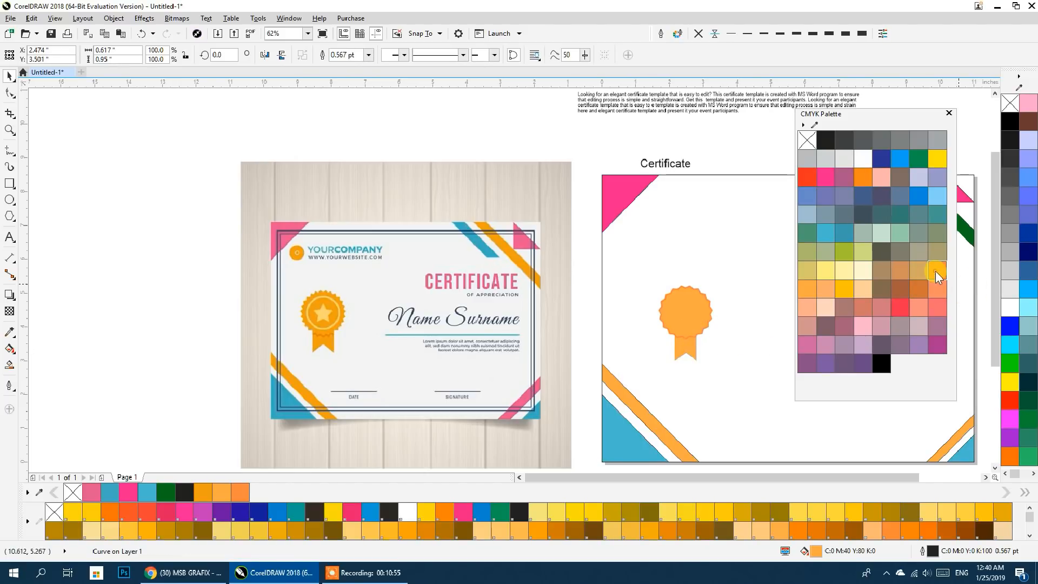
pyautogui.scroll(4, 670, 349)
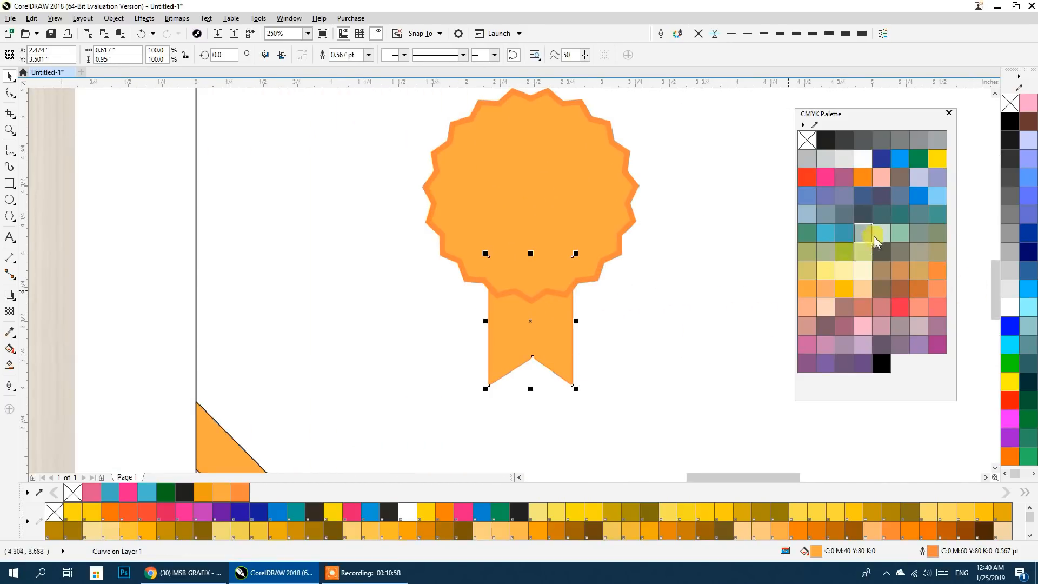
pyautogui.click(827, 34)
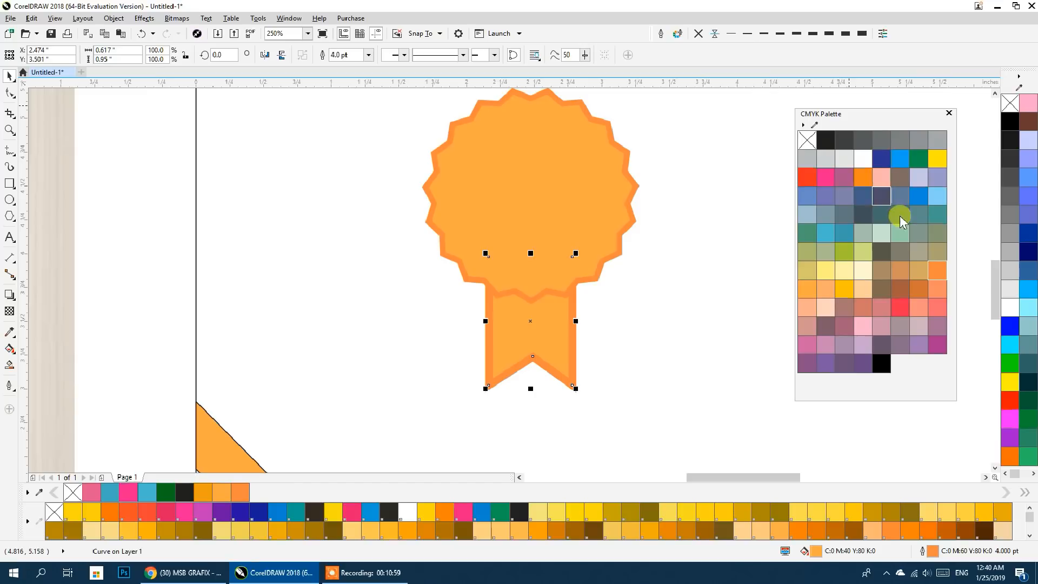
pyautogui.rightClick(843, 288)
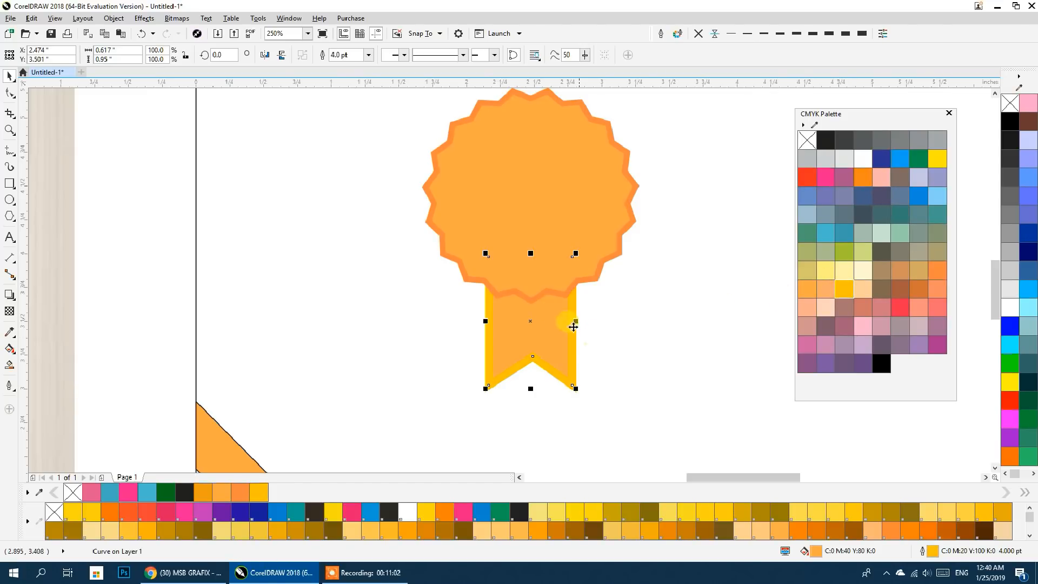
# Apply a vertical fountain fill to the ribbon, light orange down to an added lower colour stop, ending in brownish orange
pyautogui.click(9, 350)
pyautogui.moveTo(530, 241); pyautogui.dragTo(530, 386)
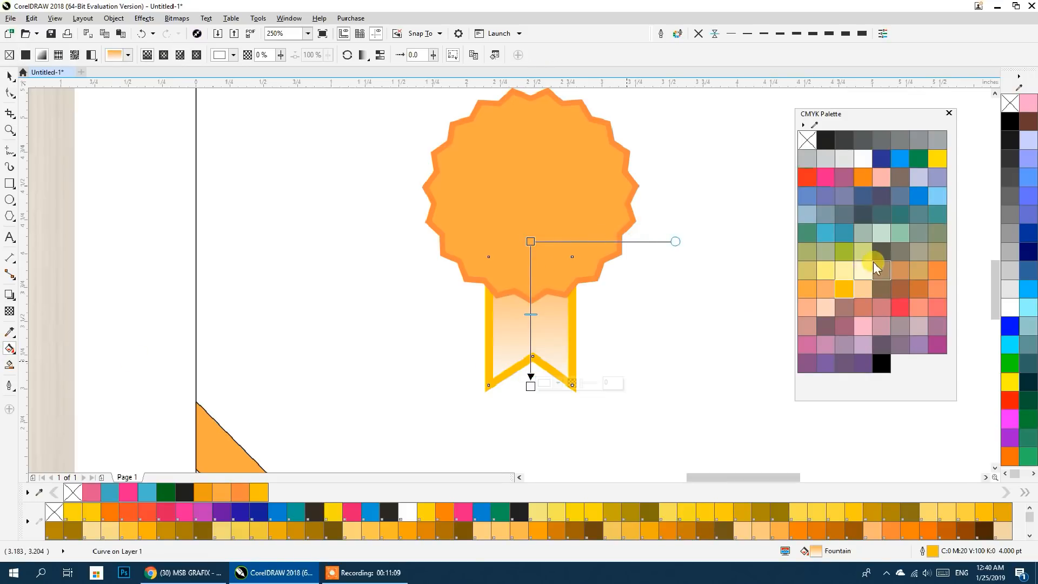
pyautogui.click(807, 291)
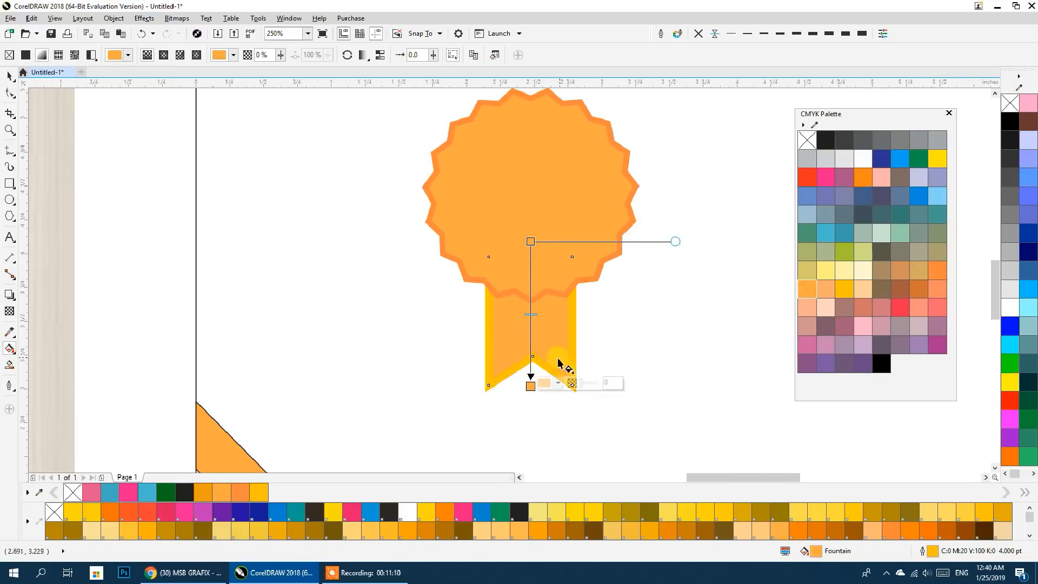
pyautogui.doubleClick(529, 340)
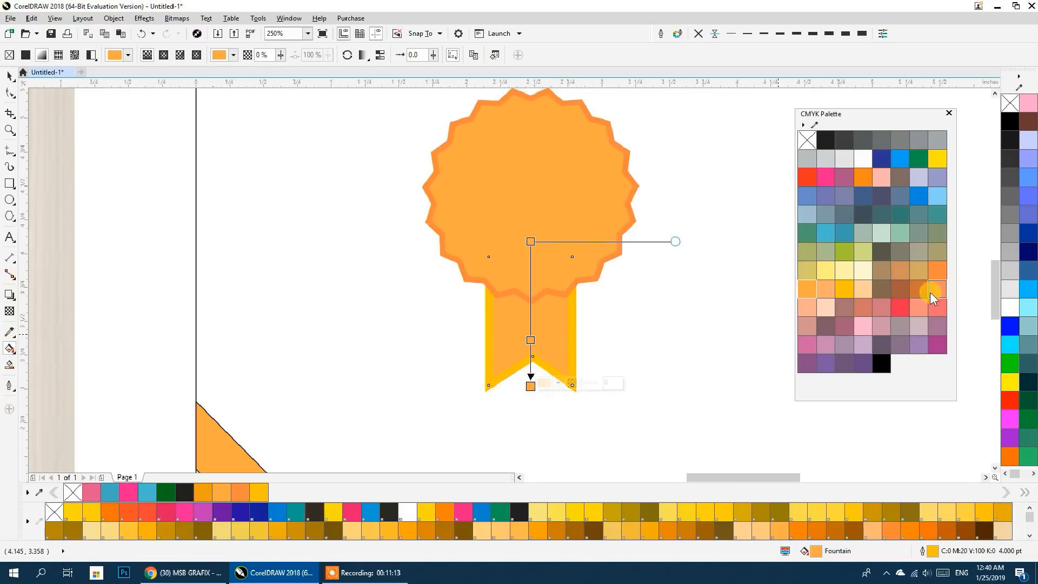
pyautogui.click(935, 272)
pyautogui.click(913, 290)
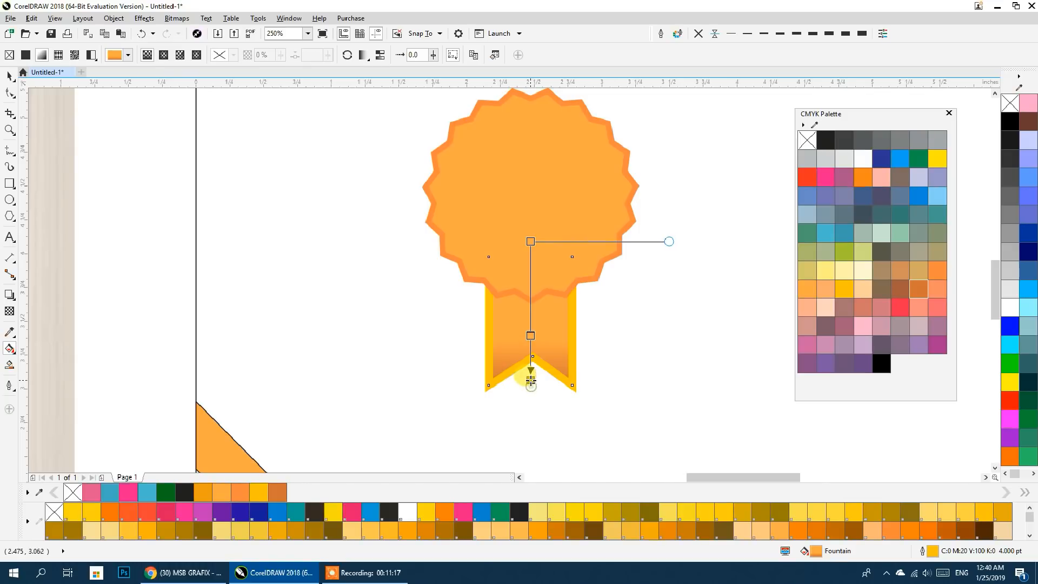
# Add a drop shadow around the badge with opacity 50 and feathering 4
pyautogui.click(524, 177)
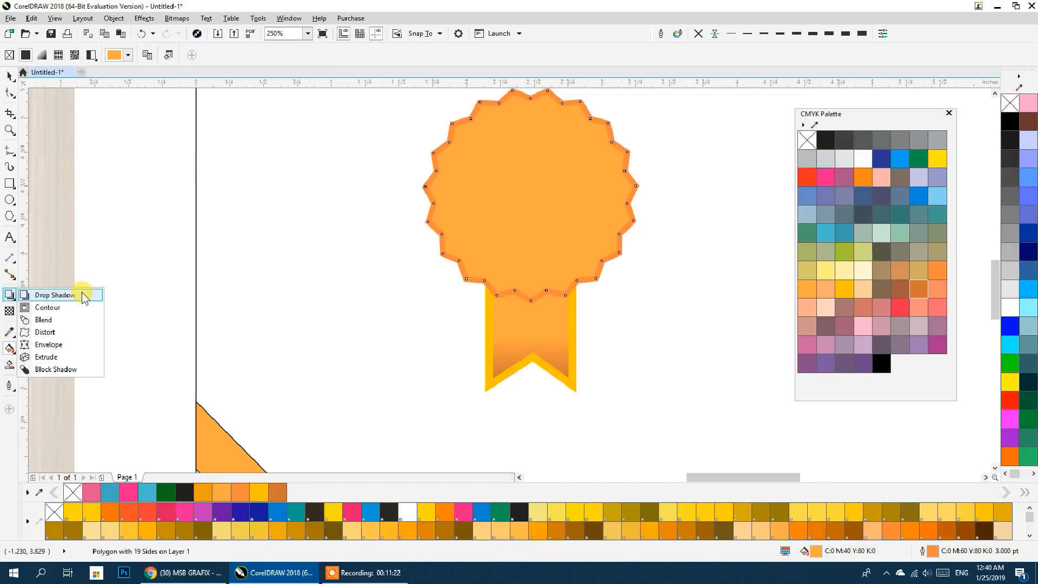
pyautogui.click(82, 296)
pyautogui.moveTo(636, 197); pyautogui.dragTo(441, 220)
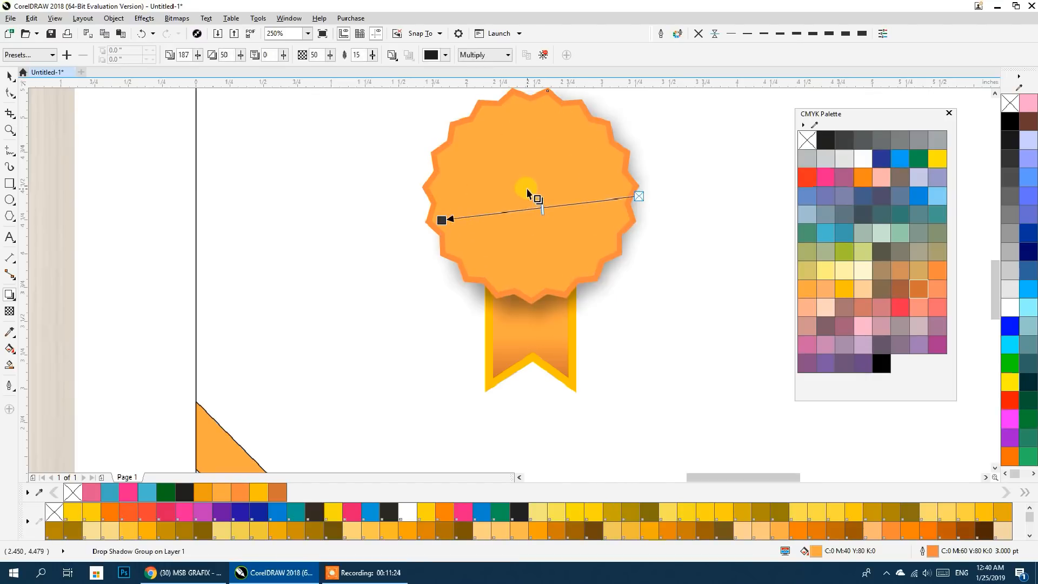
pyautogui.click(526, 189)
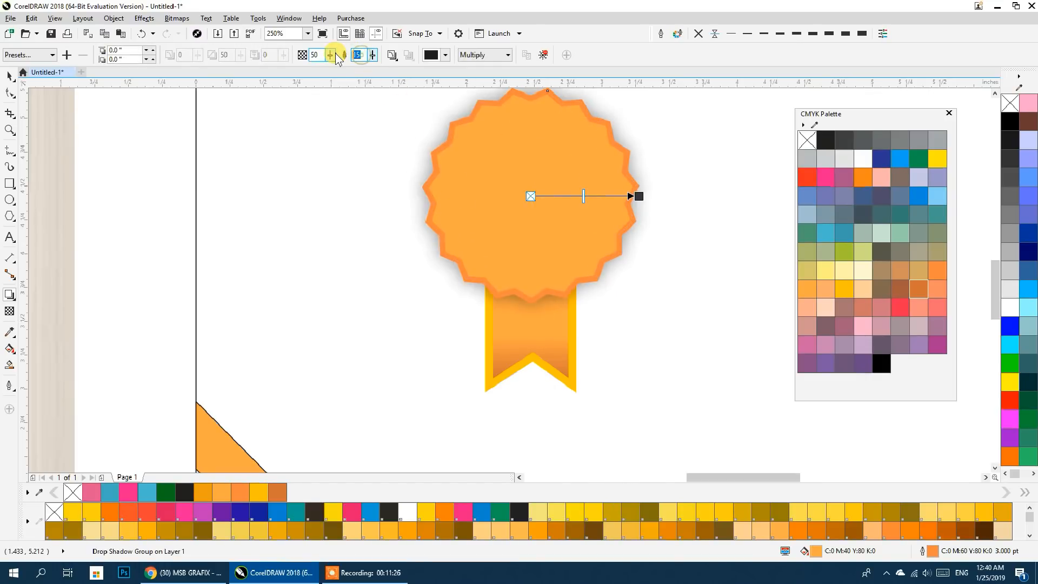
pyautogui.write('4')
pyautogui.press('Return')
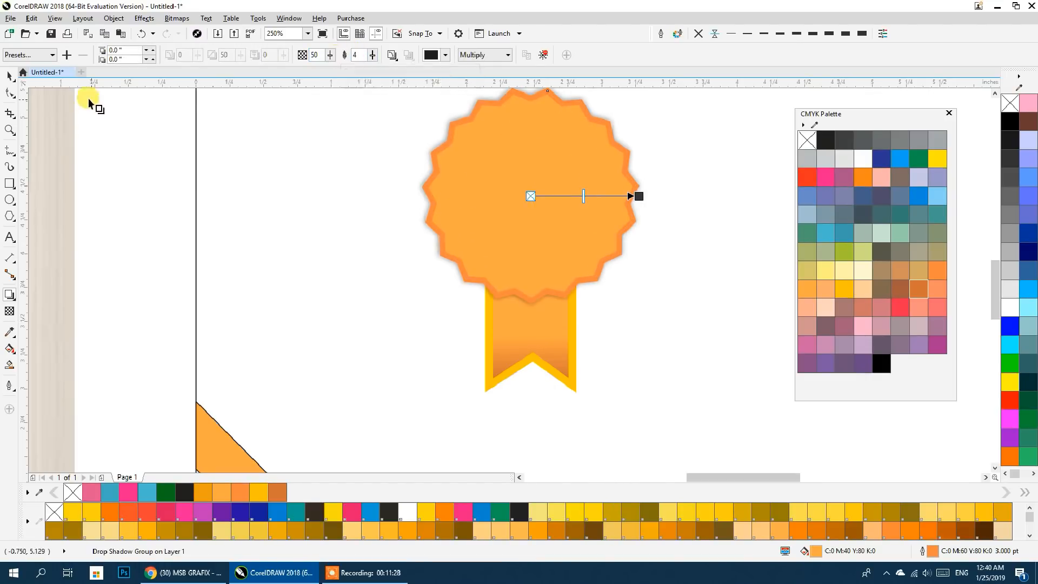
pyautogui.click(10, 75)
# Draw a circle 0.7 in across over the reference image's badge
pyautogui.scroll(-4, 342, 258)
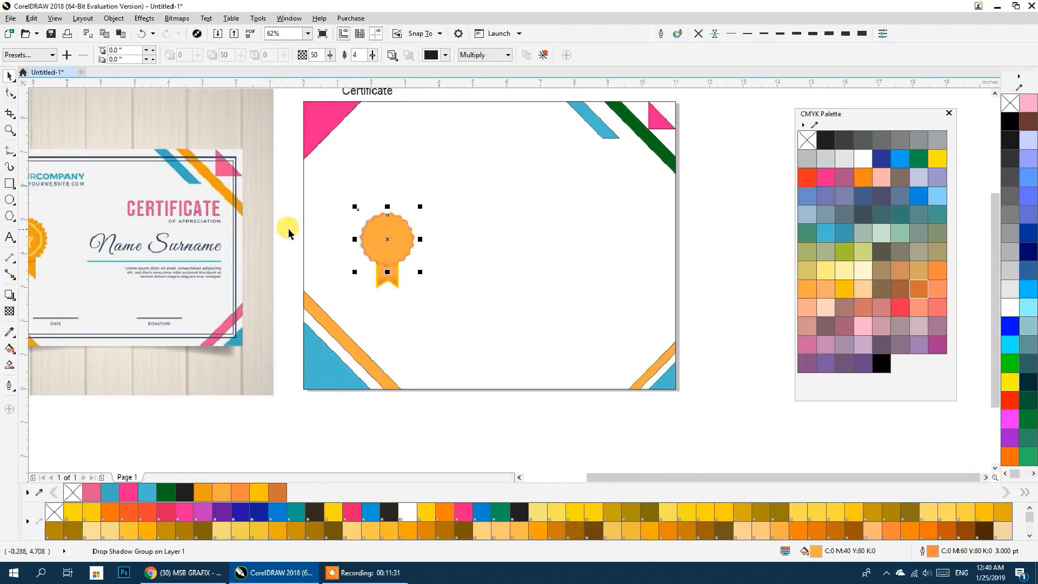
pyautogui.moveTo(129, 248); pyautogui.dragTo(278, 278)
pyautogui.click(375, 462)
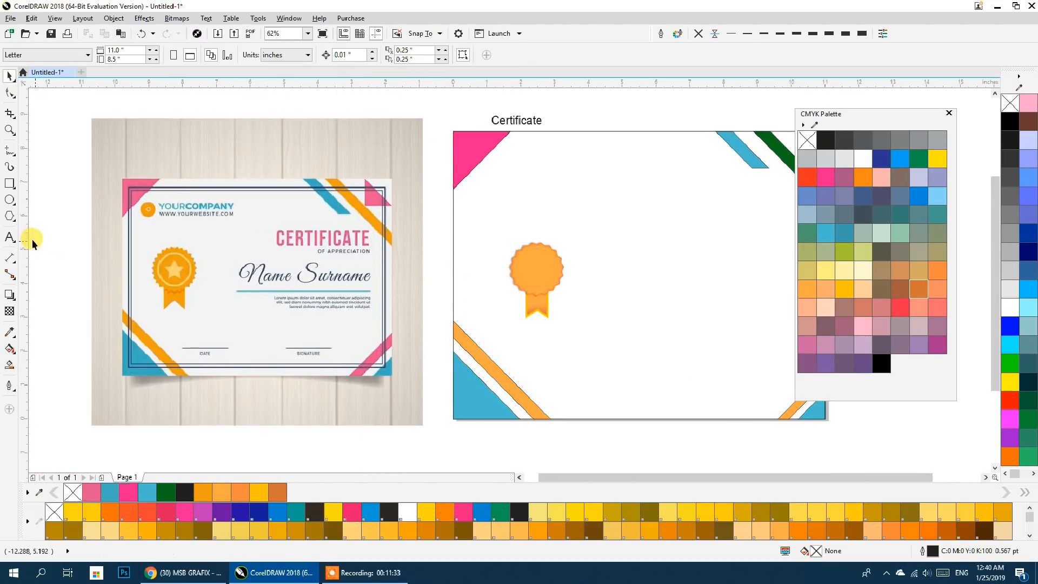
pyautogui.click(9, 200)
pyautogui.moveTo(173, 234); pyautogui.dragTo(193, 259)
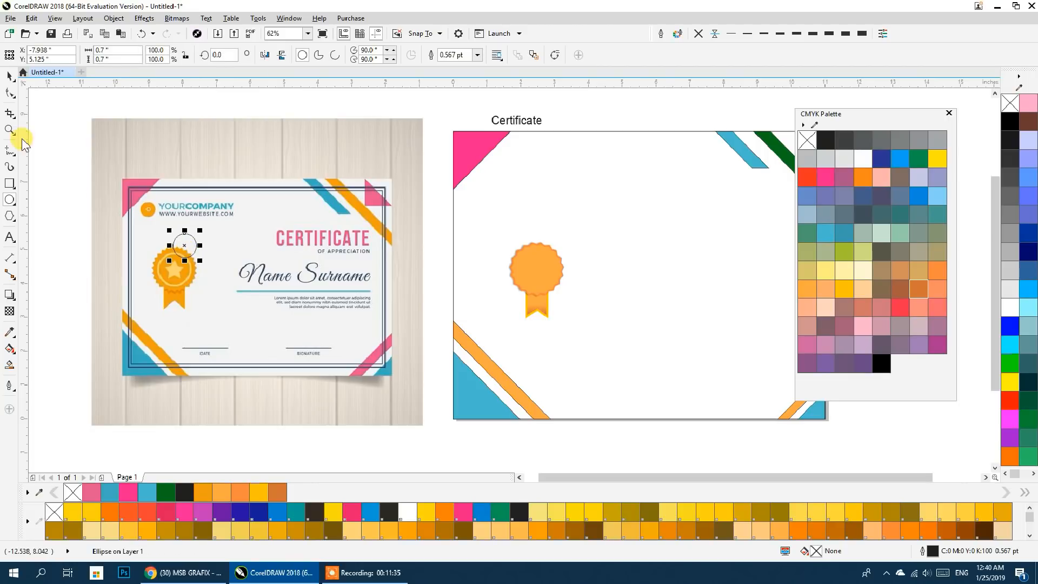
pyautogui.click(9, 77)
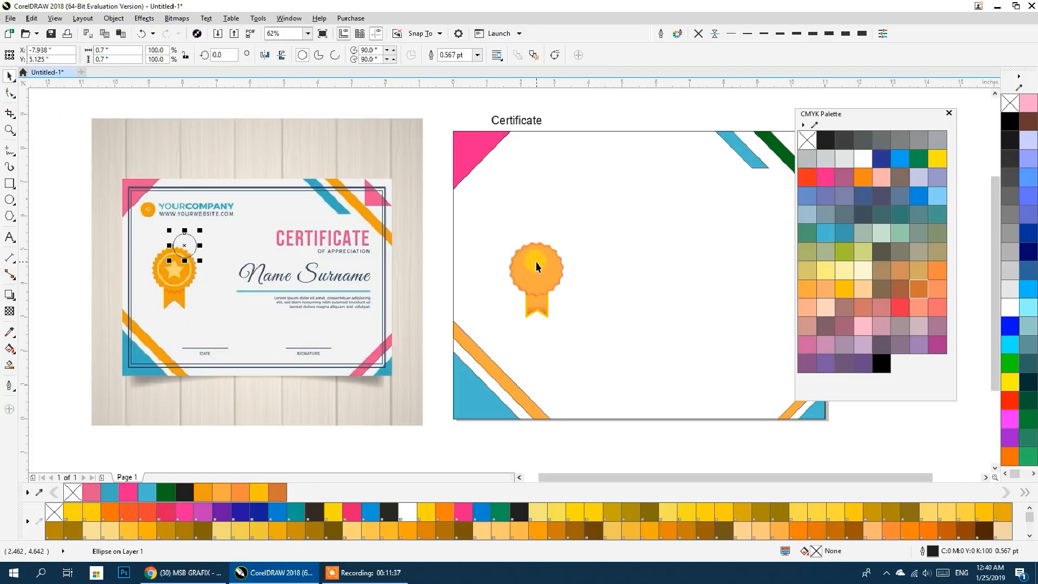
# Align the circle's centre horizontally and vertically with the page's badge
pyautogui.keyDown('shift'); pyautogui.click(536, 266); pyautogui.keyUp('shift')
pyautogui.press('c')
pyautogui.press('e')
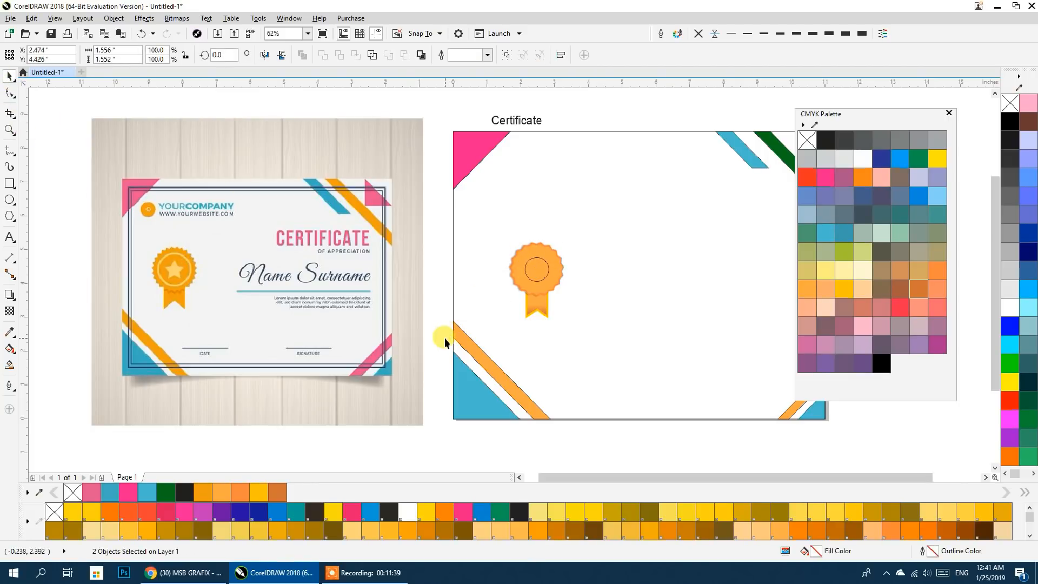
pyautogui.click(445, 335)
pyautogui.scroll(3, 556, 280)
pyautogui.click(541, 281)
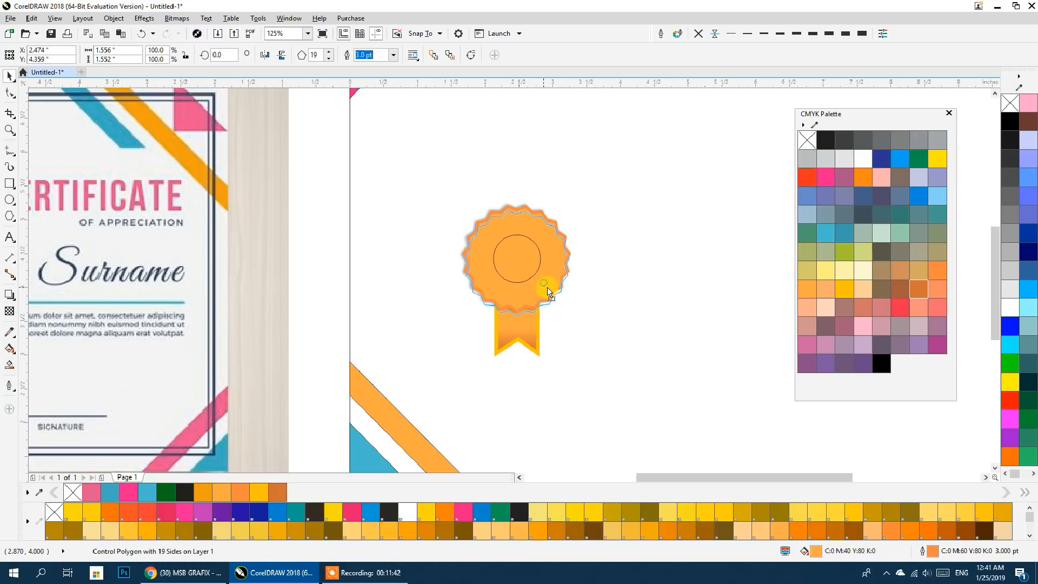
pyautogui.hotkey('ctrl', 'z')
pyautogui.click(310, 247)
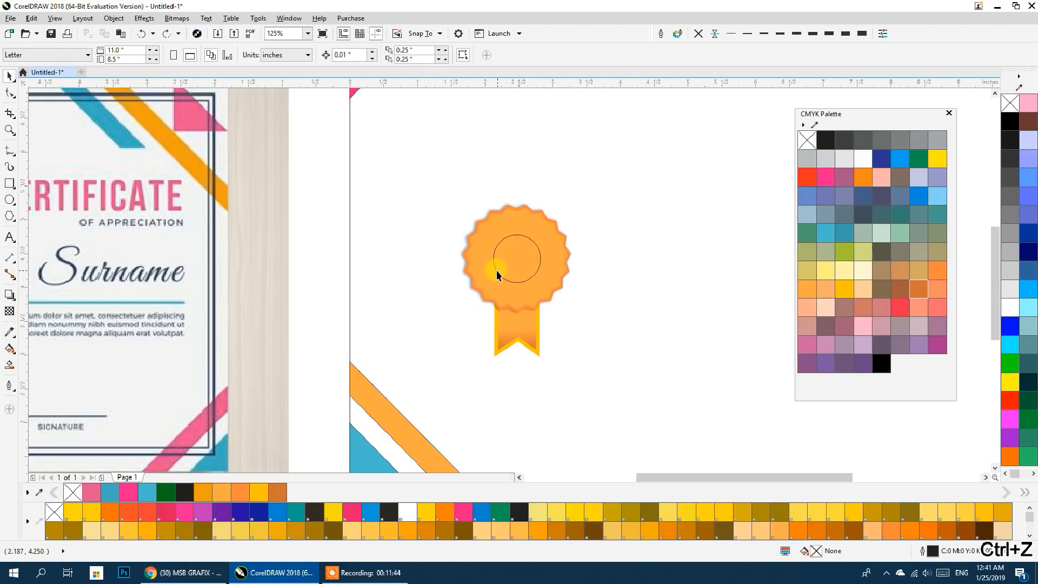
# Enlarge the circle inside the badge from its centre to about 1.01 in and colour its outline yellow (C0 M0 Y100 K0)
pyautogui.click(496, 273)
pyautogui.moveTo(540, 282); pyautogui.dragTo(556, 298)
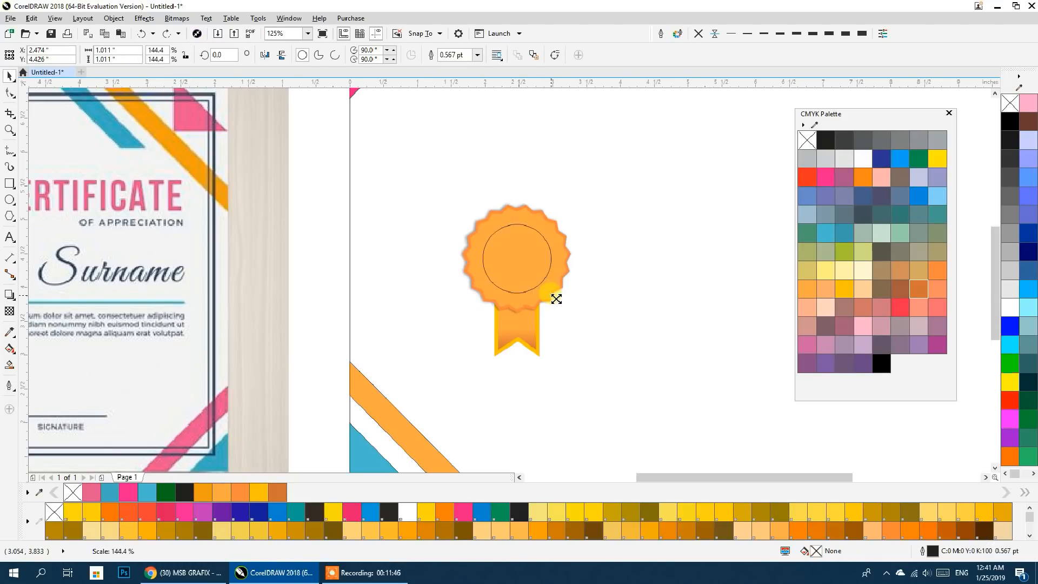
pyautogui.rightClick(938, 159)
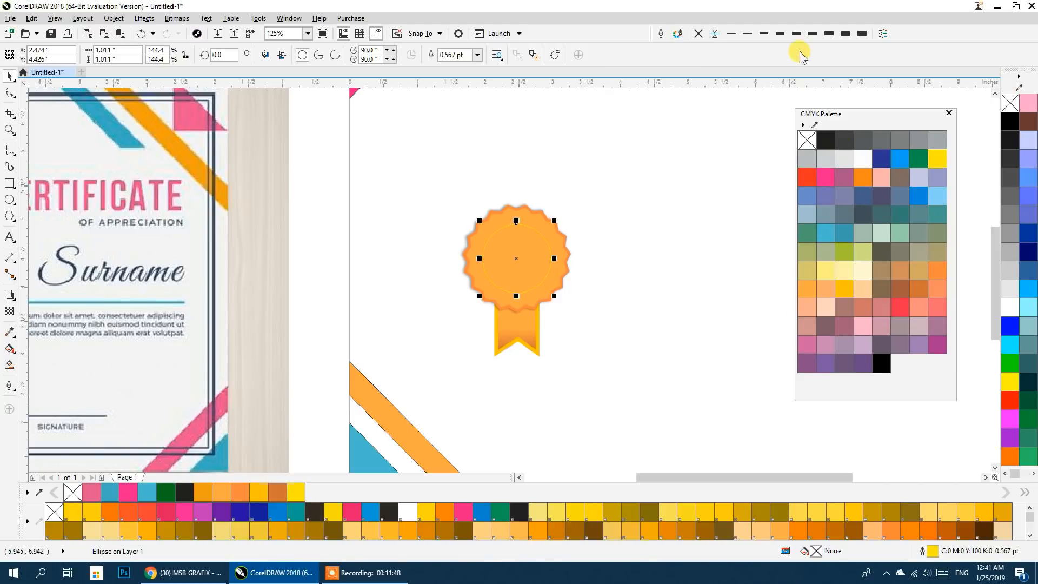
# Thicken the outline of the yellow circle inside the badge
pyautogui.click(828, 33)
pyautogui.click(846, 33)
pyautogui.click(335, 260)
# Draw a five-sided polygon about 1.05 in wide and 1.00 in high above the badge and reshape it into a star
pyautogui.click(11, 218)
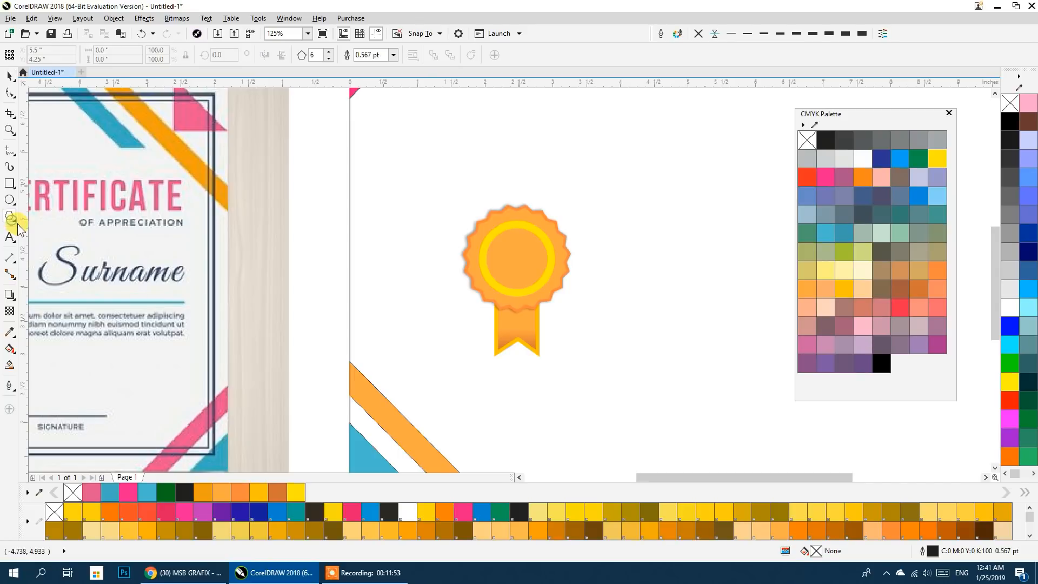
pyautogui.click(18, 224)
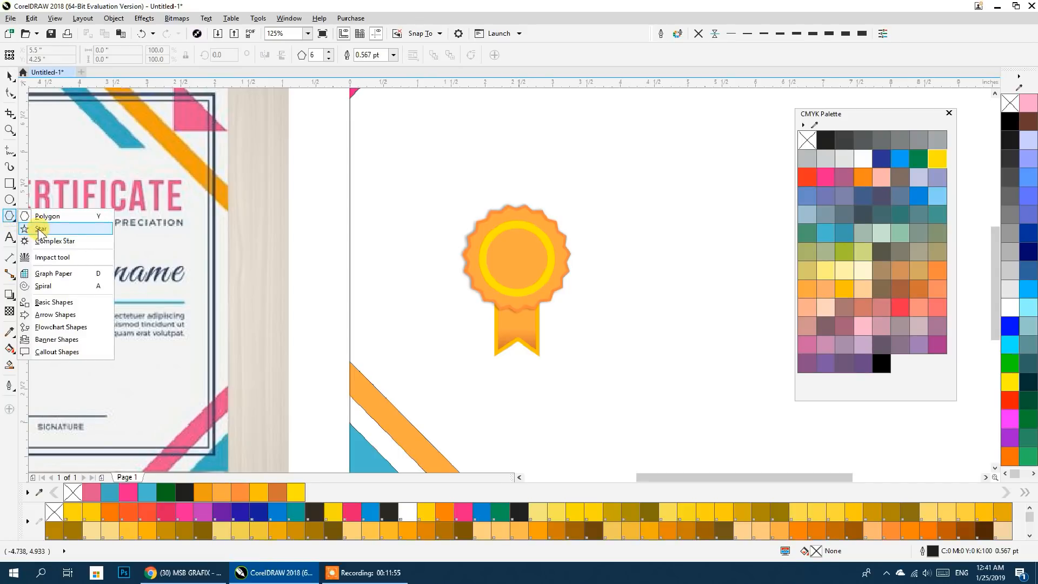
pyautogui.click(39, 218)
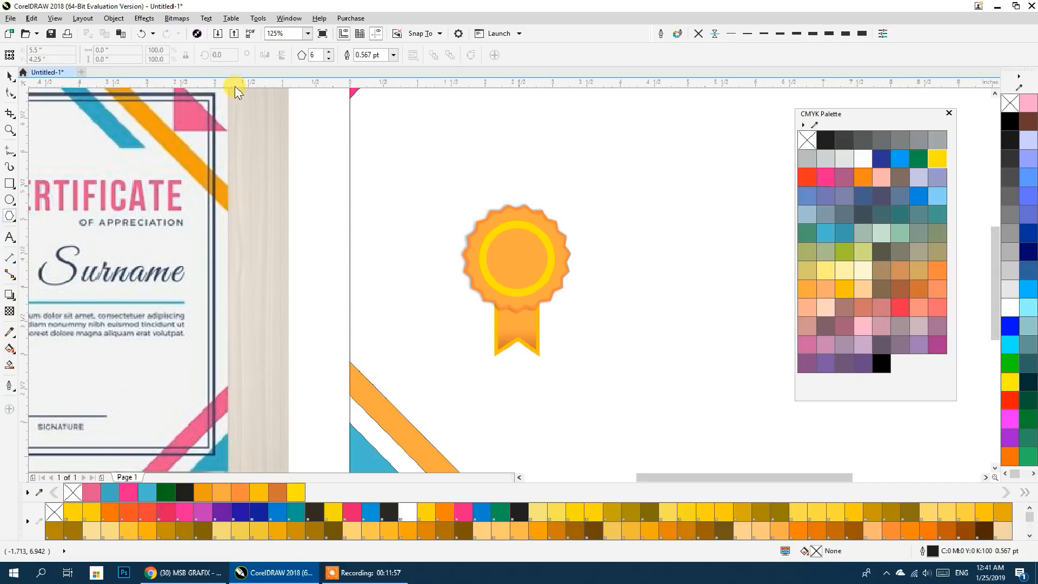
pyautogui.write('4')
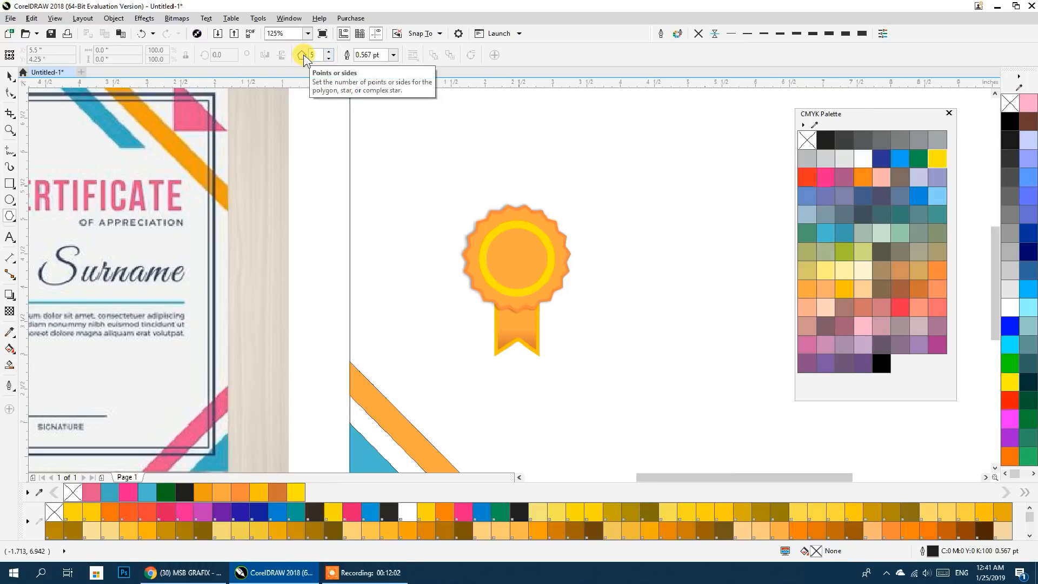
pyautogui.moveTo(367, 145)
pyautogui.mouseDown()
pyautogui.moveTo(429, 220)
pyautogui.moveTo(445, 220)
pyautogui.mouseUp()
pyautogui.click(10, 93)
pyautogui.moveTo(388, 163); pyautogui.dragTo(397, 174)
pyautogui.click(9, 76)
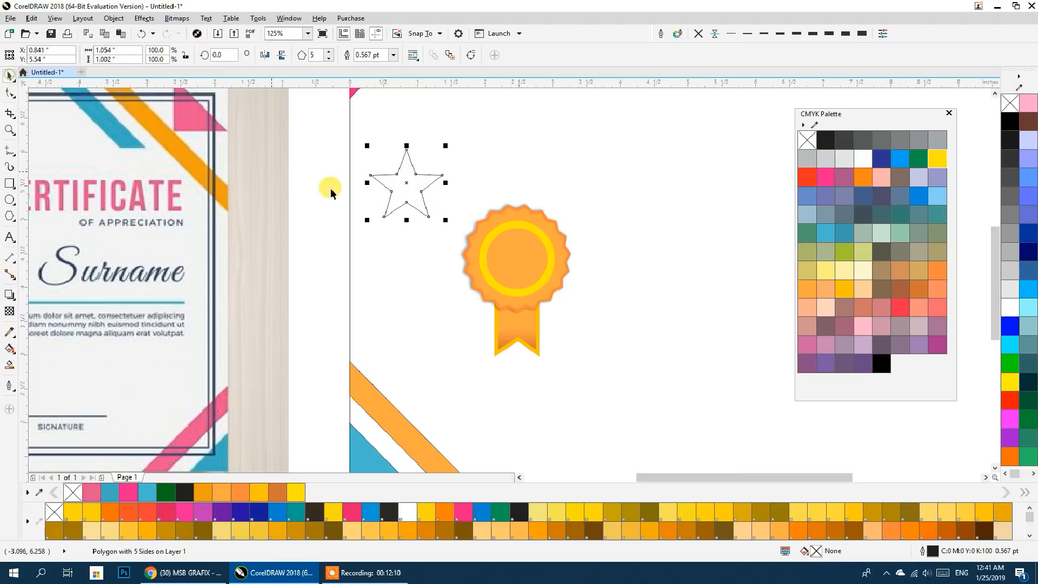
# Shrink the star to about 0.52 in wide inside the badge's circle and give it a 3 pt outline
pyautogui.moveTo(441, 215); pyautogui.dragTo(520, 259)
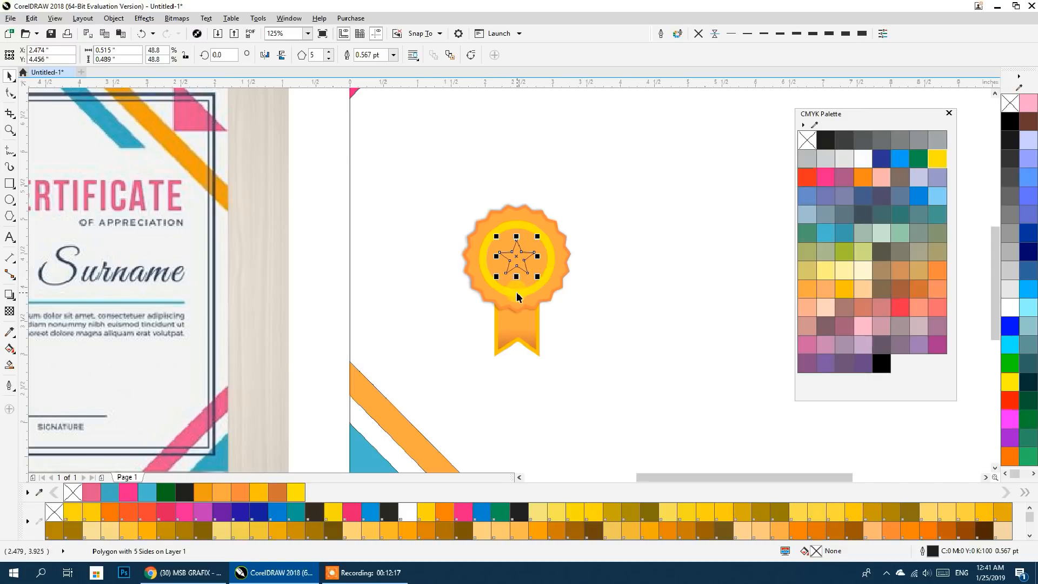
pyautogui.click(517, 260)
pyautogui.click(793, 36)
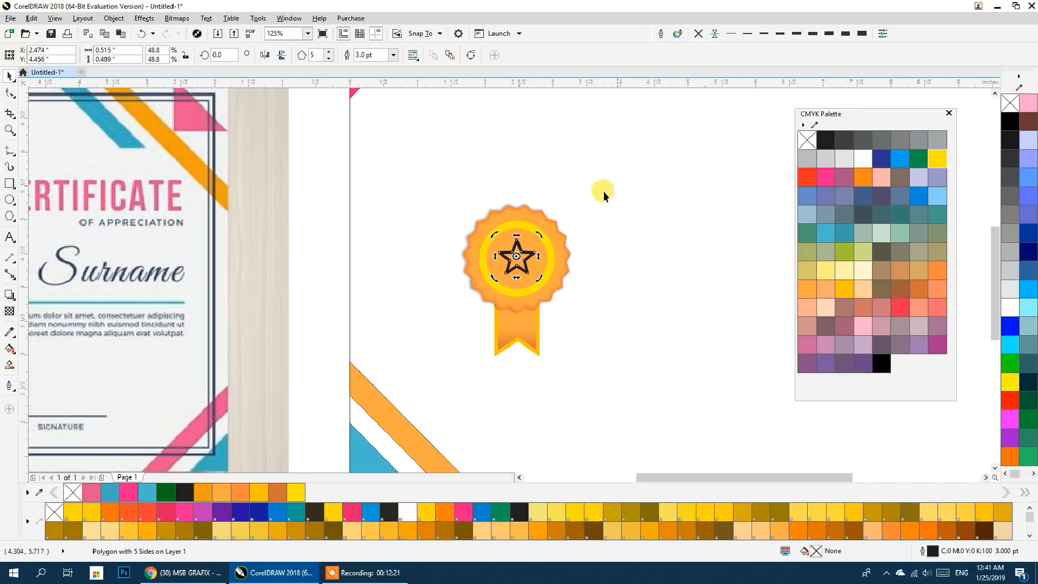
# Set the circle's outline to 3 pt, and set the outlines of both the circle and the star to 4 pt
pyautogui.click(546, 250)
pyautogui.click(802, 32)
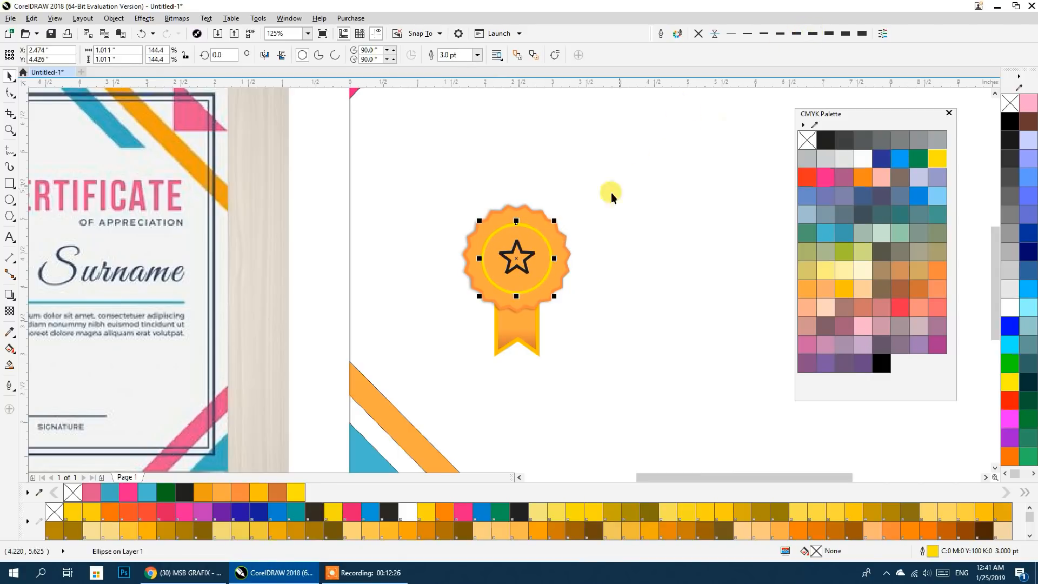
pyautogui.moveTo(326, 161); pyautogui.dragTo(576, 307)
pyautogui.click(816, 34)
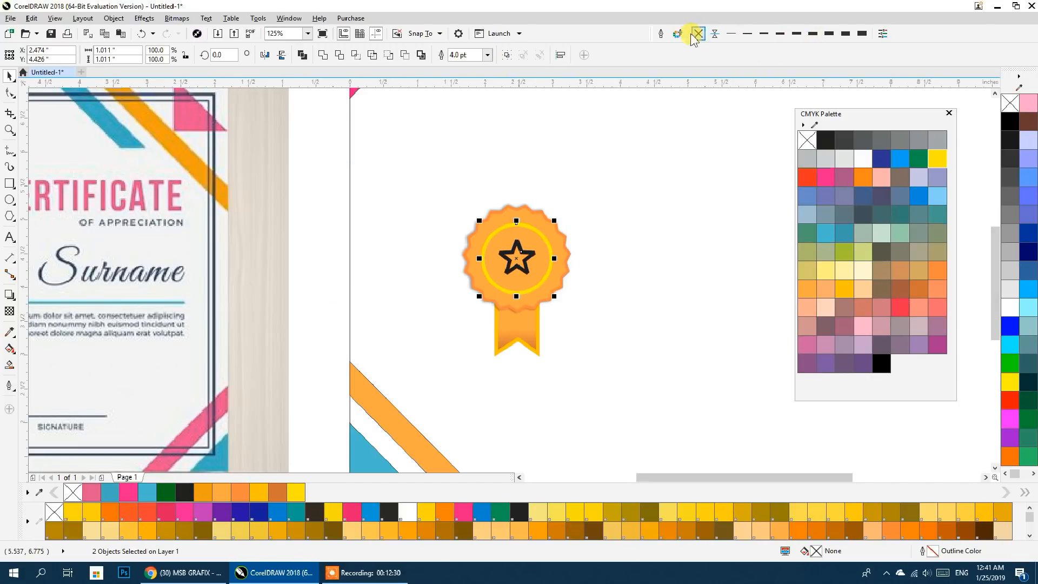
# Place the outlines of the circle and star outside their shapes, behind the fill, and make them scale with the object
pyautogui.click(660, 33)
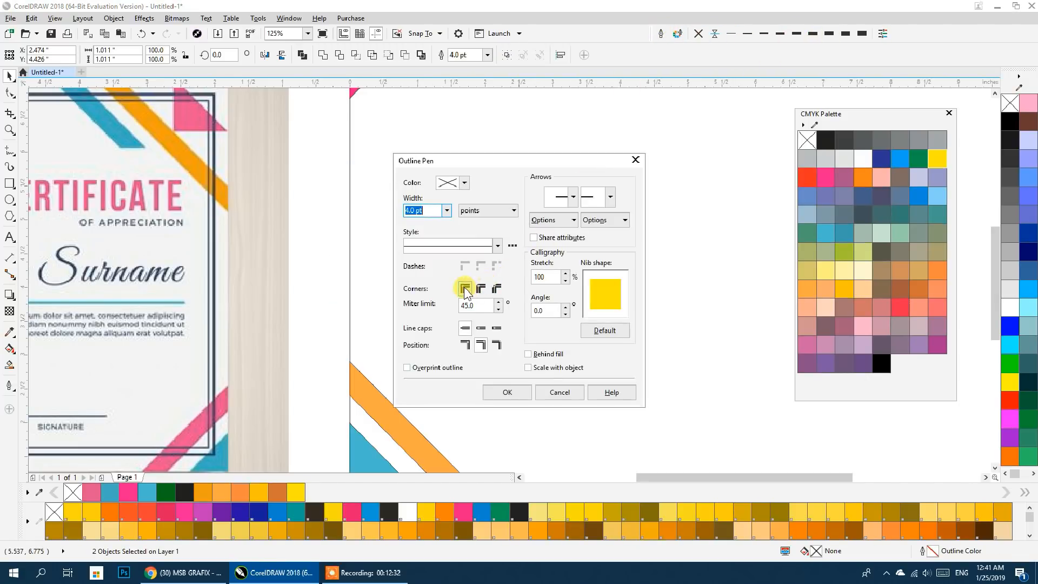
pyautogui.click(465, 344)
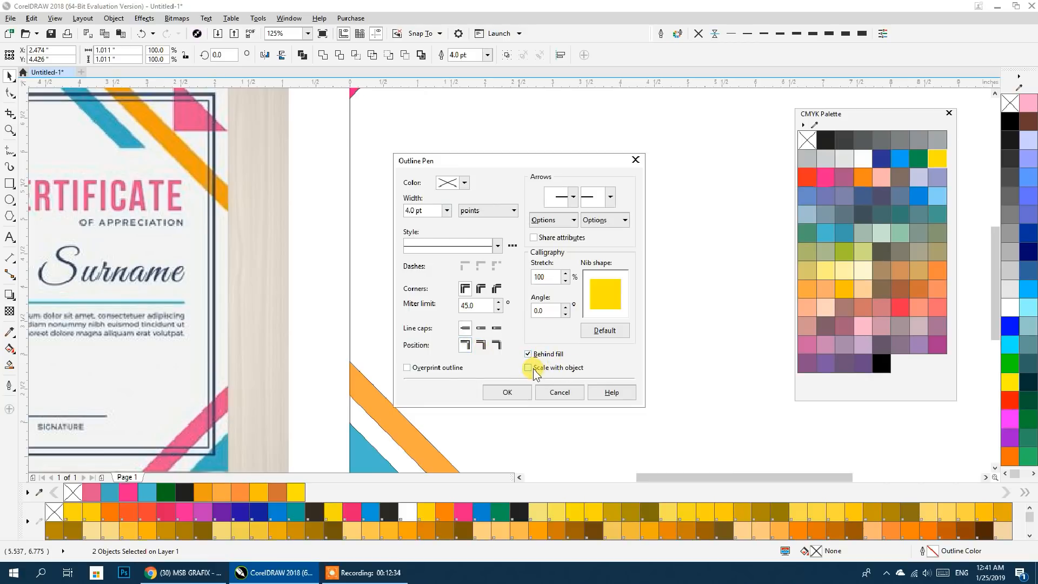
pyautogui.click(506, 392)
pyautogui.scroll(2, 519, 243)
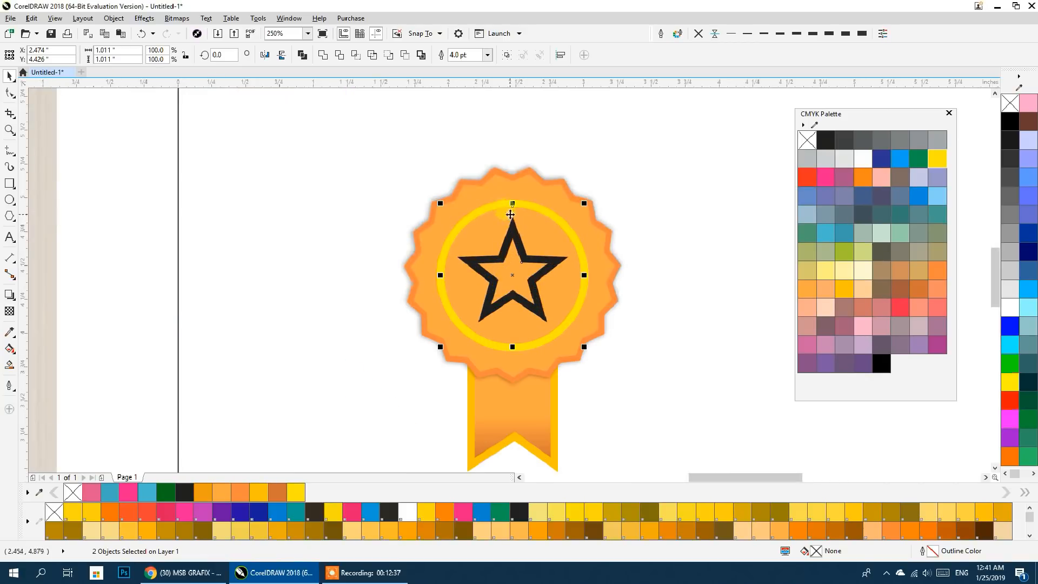
pyautogui.click(161, 213)
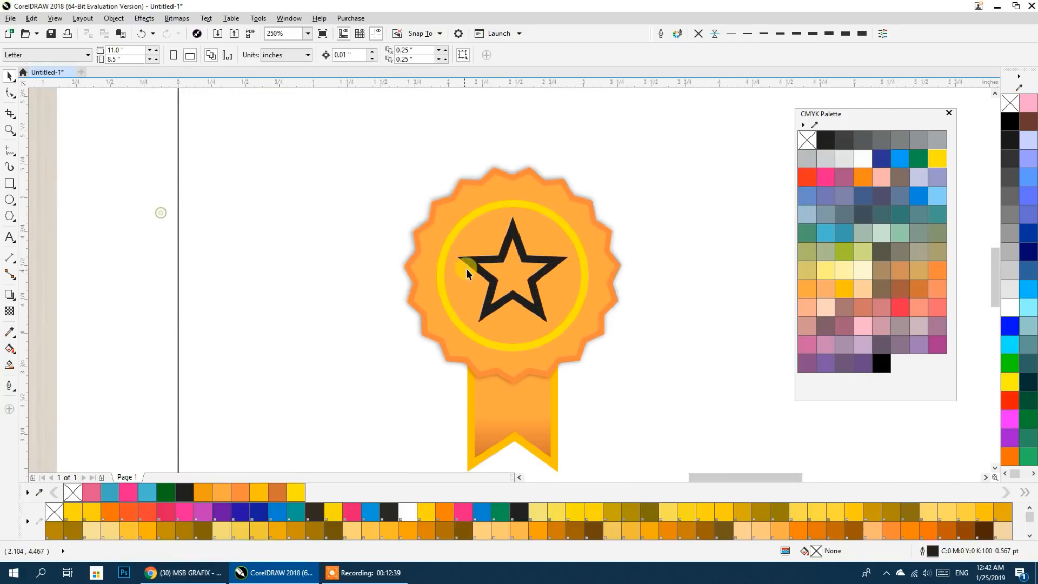
# Try rounded corners, rounded line caps and a centred outline on a duplicate of the star, and delete the duplicate
pyautogui.moveTo(496, 255); pyautogui.dragTo(638, 225)
pyautogui.click(661, 33)
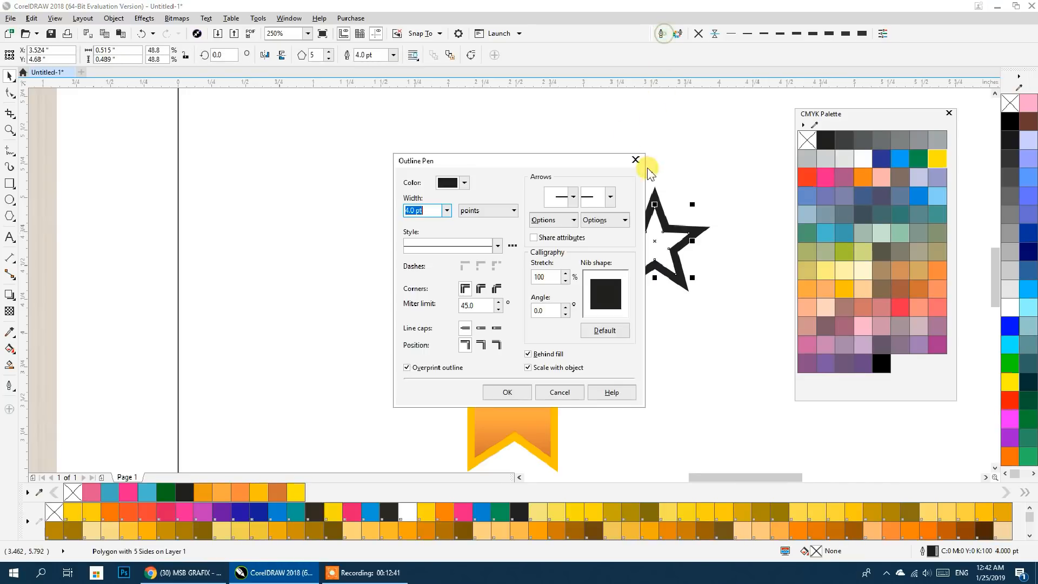
pyautogui.click(480, 288)
pyautogui.click(480, 328)
pyautogui.click(480, 344)
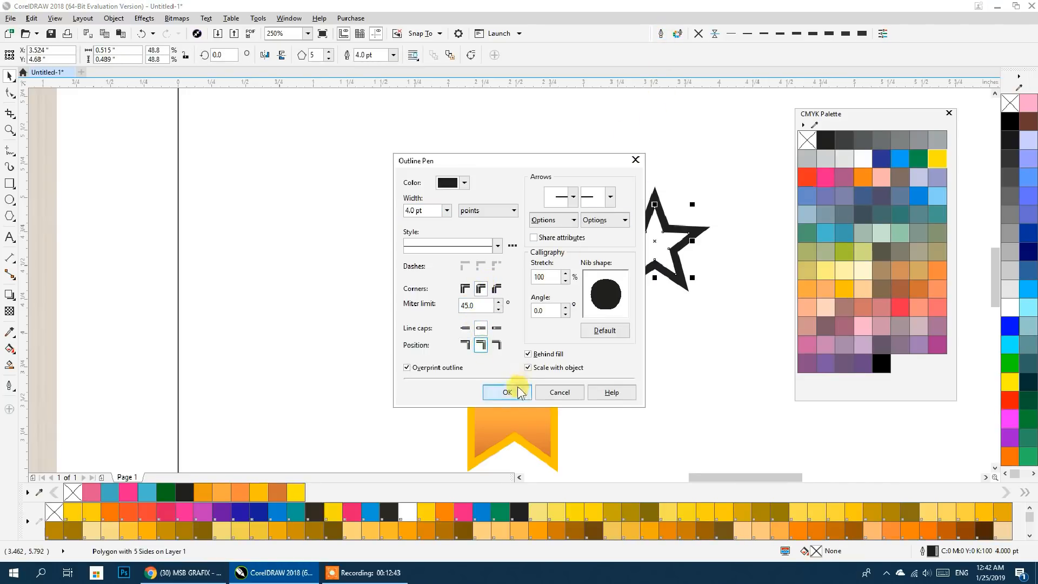
pyautogui.click(507, 392)
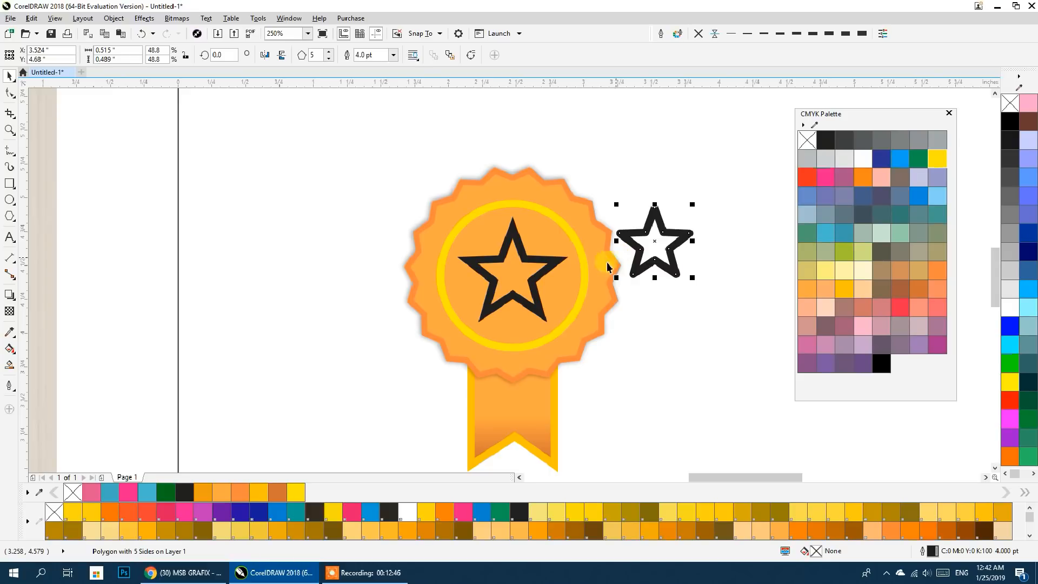
pyautogui.press('Delete')
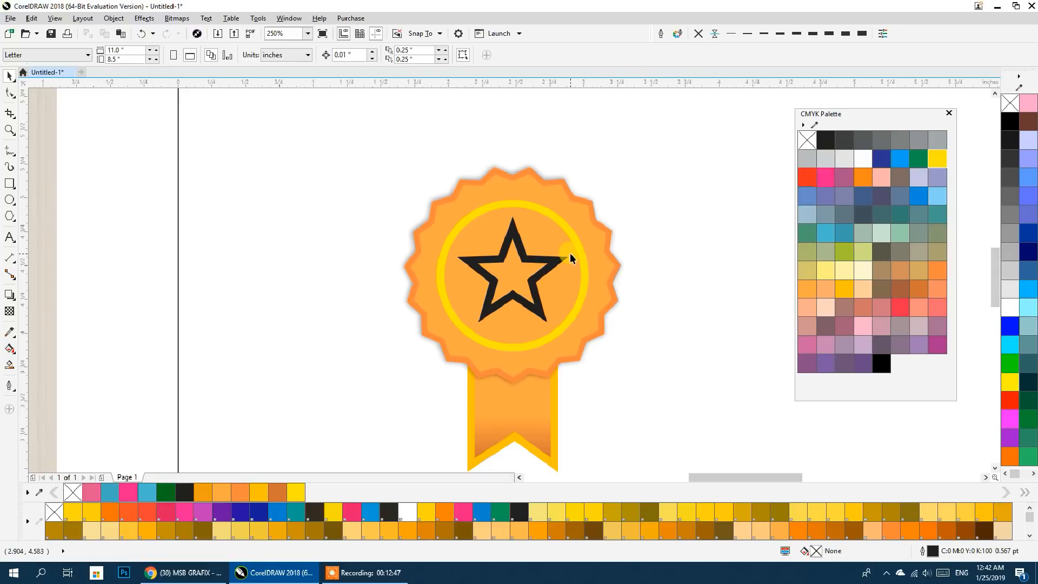
# Colour the star's outline yellow (C0 M0 Y100 K0) and fill it with pale yellow (C0 M0 Y60 K0)
pyautogui.click(542, 260)
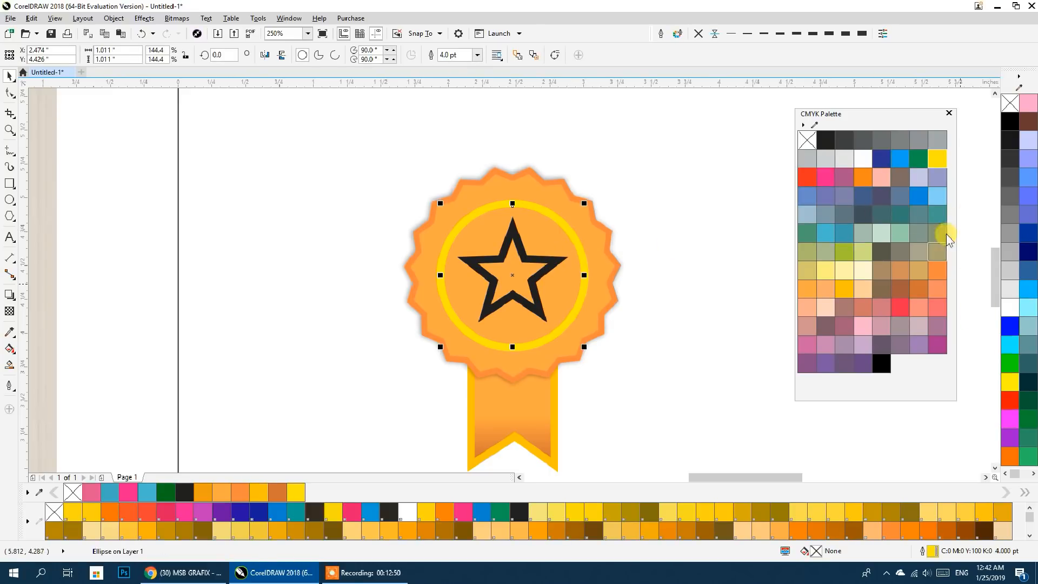
pyautogui.click(523, 266)
pyautogui.rightClick(938, 159)
pyautogui.scroll(-3, 518, 226)
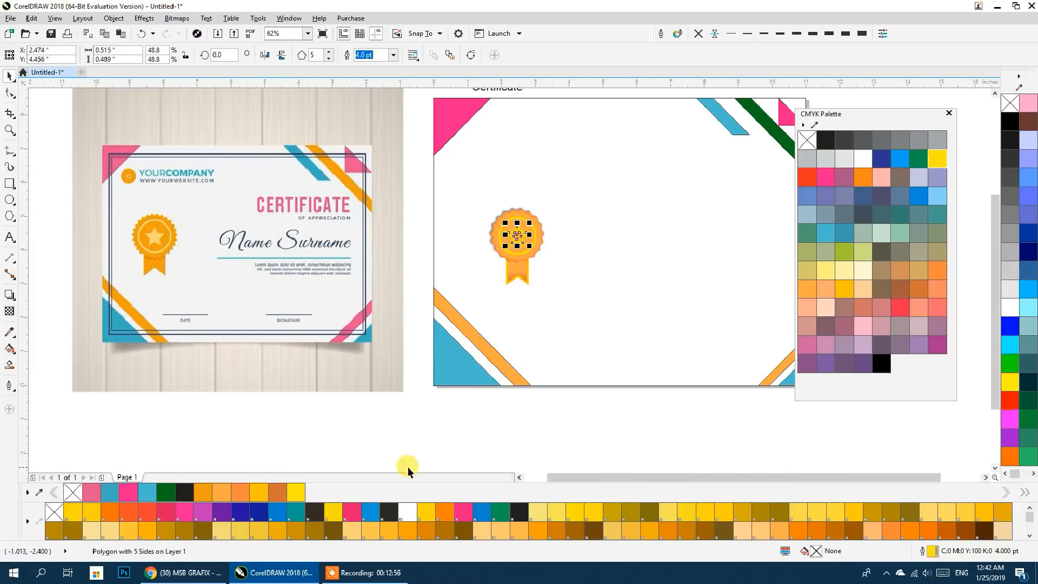
pyautogui.click(937, 158)
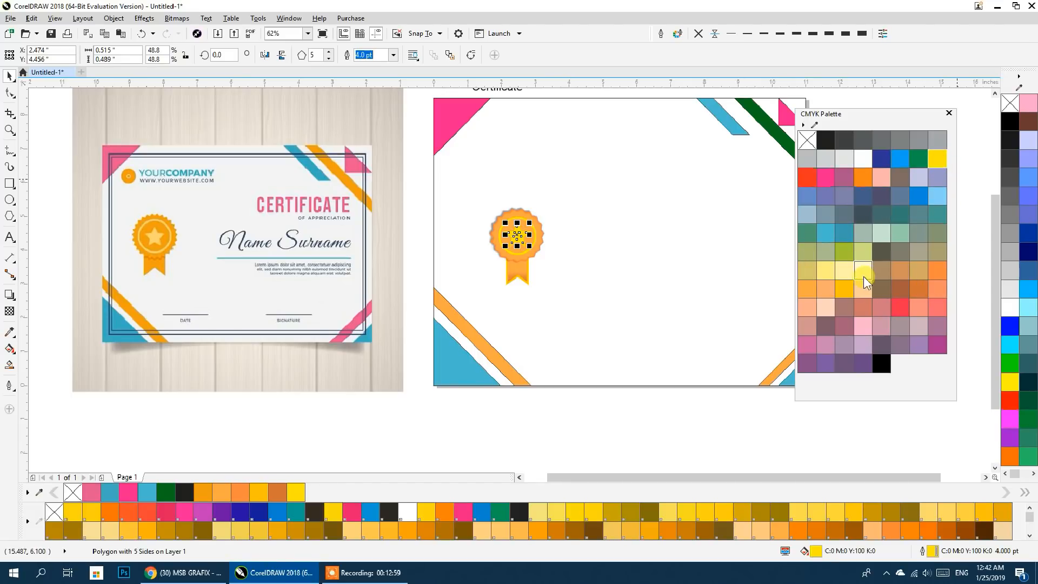
pyautogui.click(831, 271)
pyautogui.scroll(3, 514, 234)
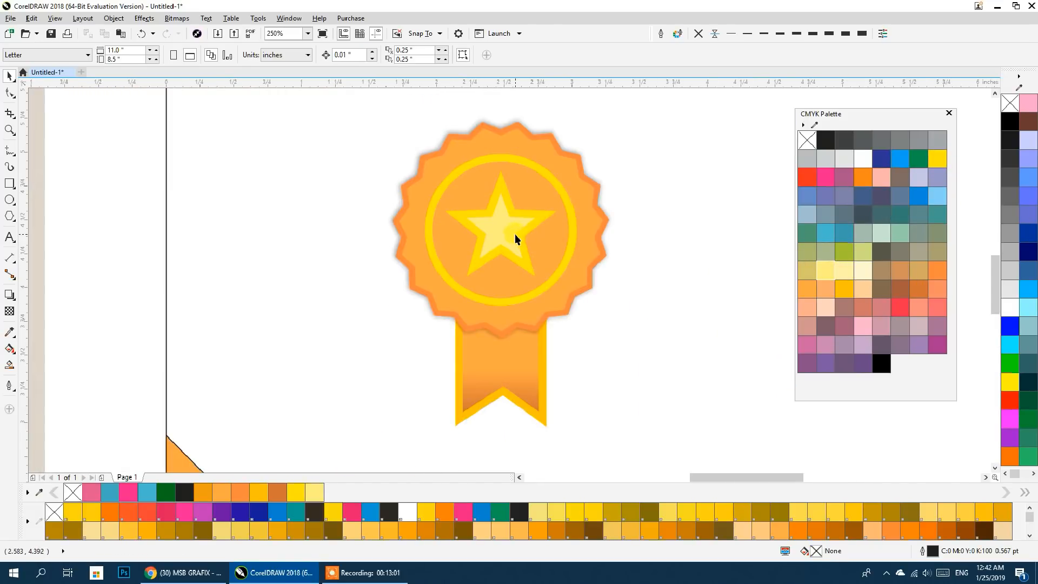
# Remove the star's outline and enlarge the star from its centre to about 0.64 in wide
pyautogui.click(698, 33)
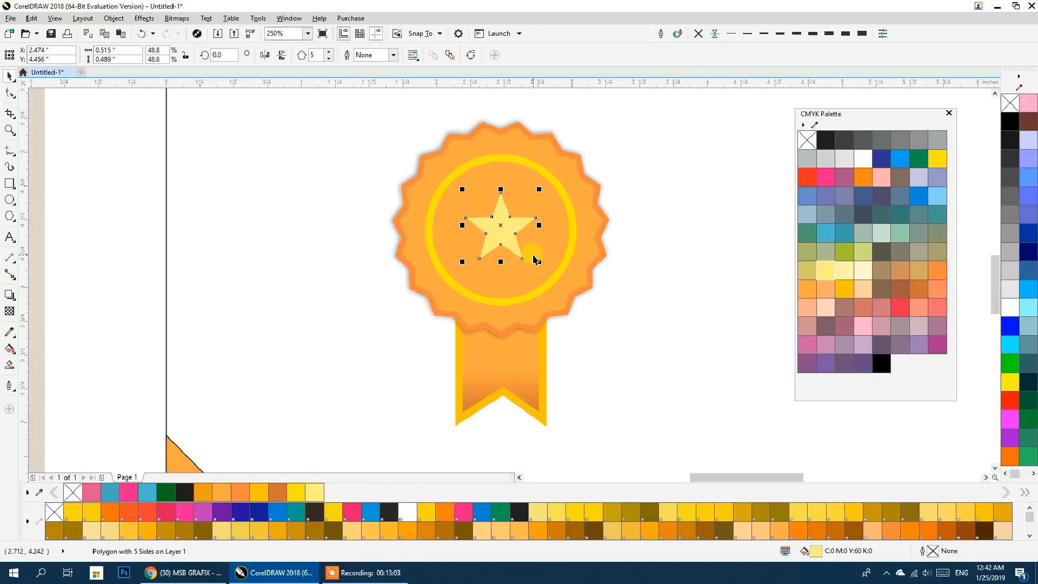
pyautogui.moveTo(539, 263); pyautogui.dragTo(546, 269)
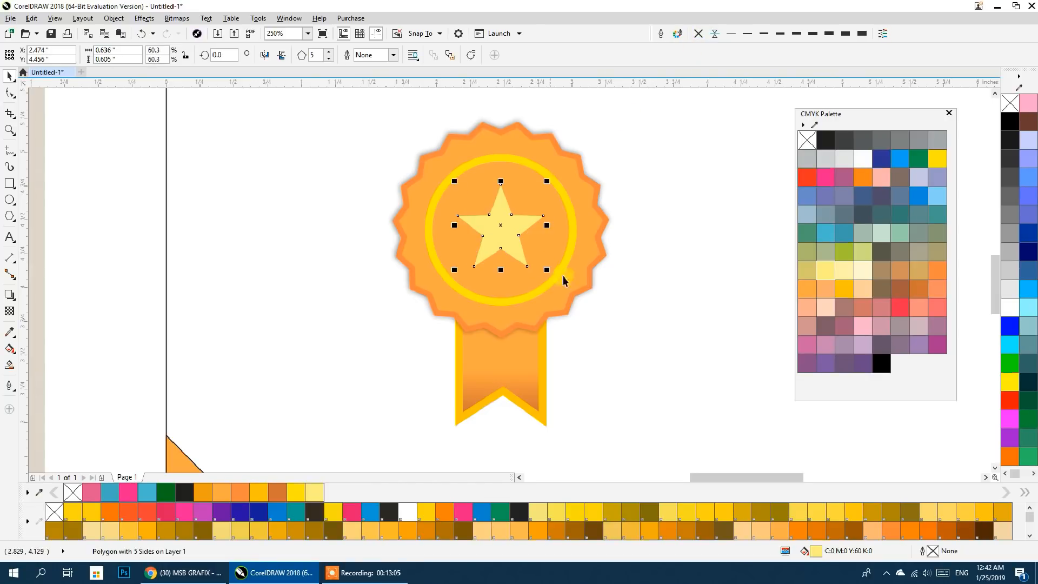
# Try other fills on the star, including orange (C0 M40 Y80 K0), and restore pale yellow (C0 M0 Y60 K0)
pyautogui.click(844, 289)
pyautogui.click(807, 290)
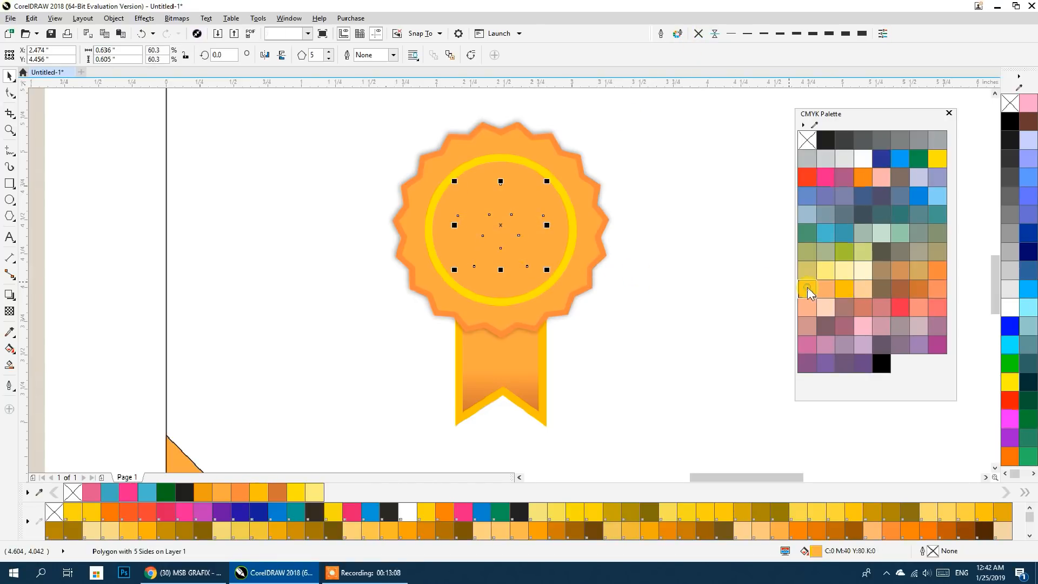
pyautogui.click(805, 275)
pyautogui.click(821, 276)
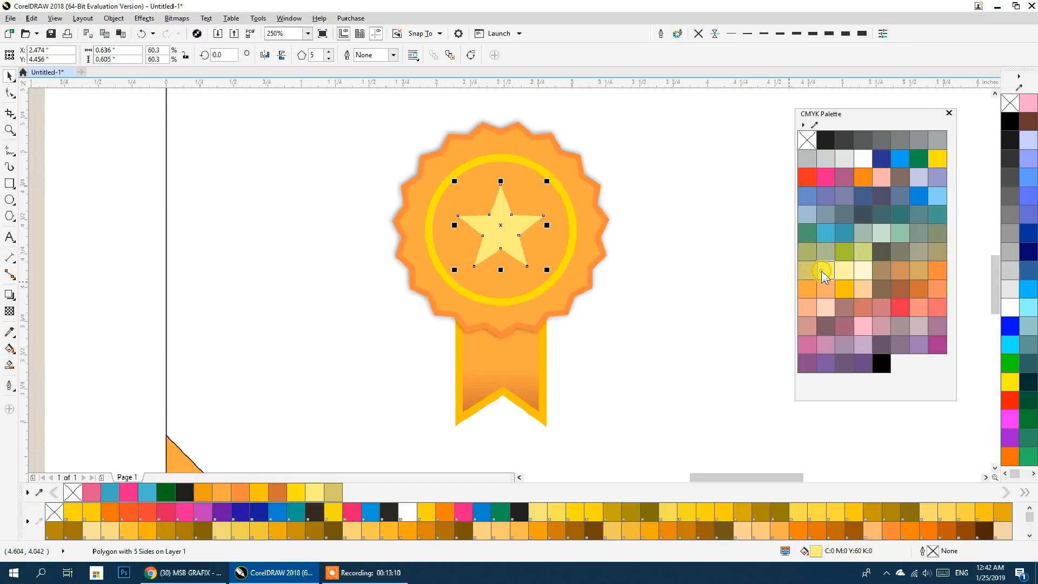
# Recolour the outline of the circle around the star to Chalk (C0 M0 Y40 K0)
pyautogui.click(568, 255)
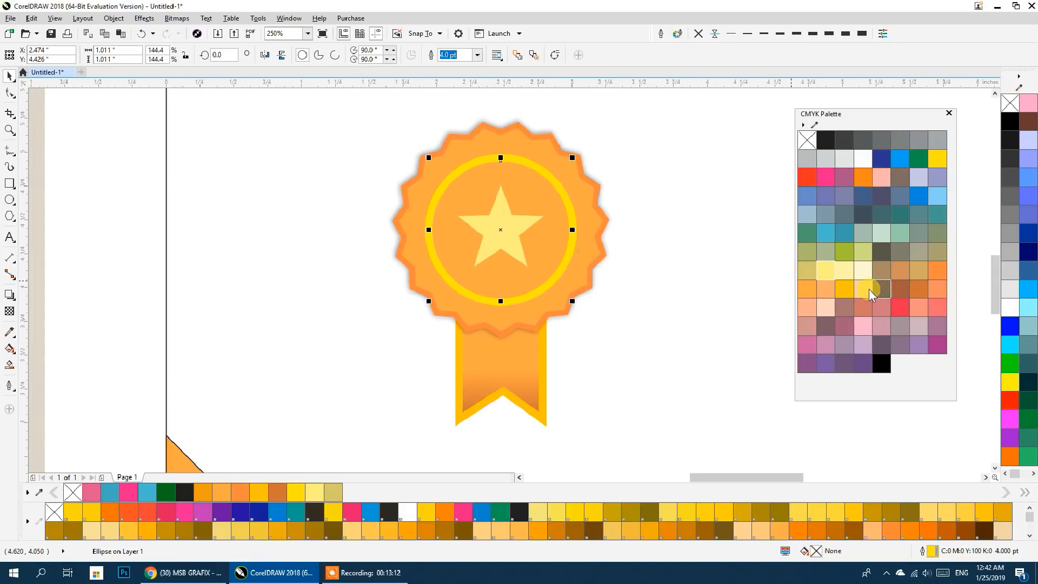
pyautogui.rightClick(843, 271)
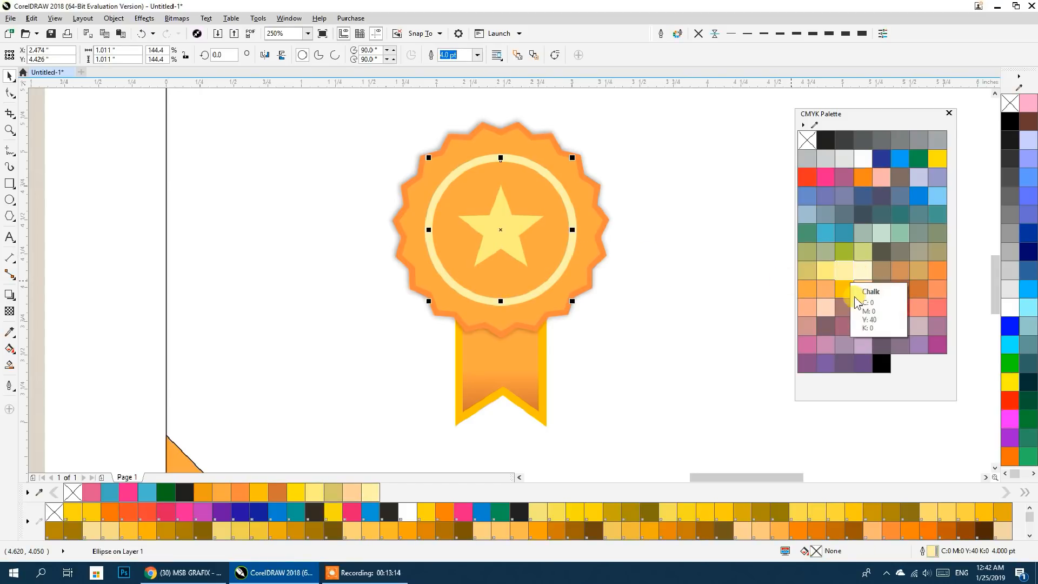
pyautogui.scroll(-5, 573, 238)
# Group the five badge objects, scale the group to about 1.18 in wide and move it closer to the page's left edge
pyautogui.click(597, 420)
pyautogui.moveTo(576, 371); pyautogui.dragTo(500, 391)
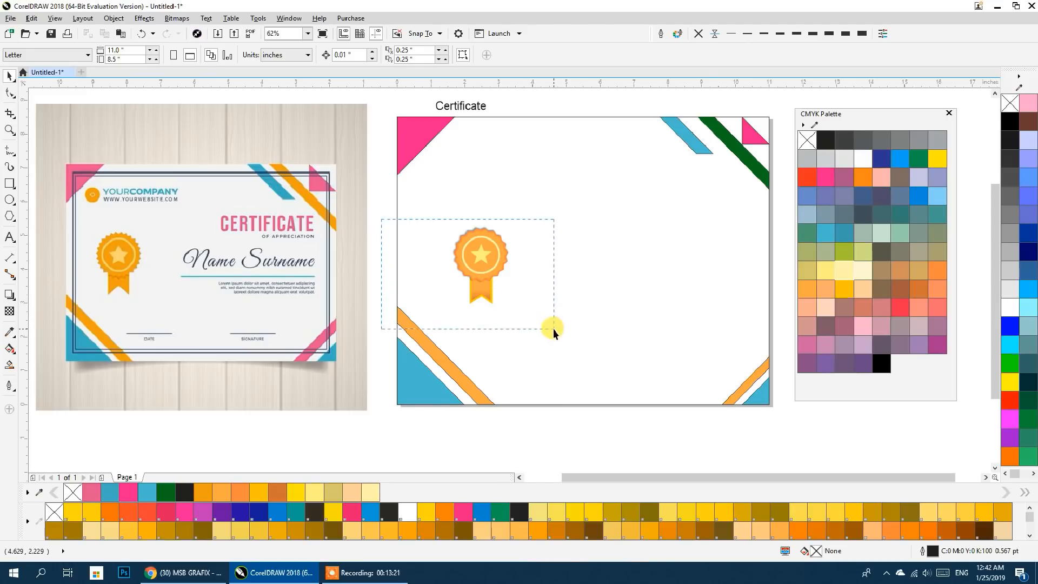
pyautogui.moveTo(551, 327); pyautogui.dragTo(410, 232)
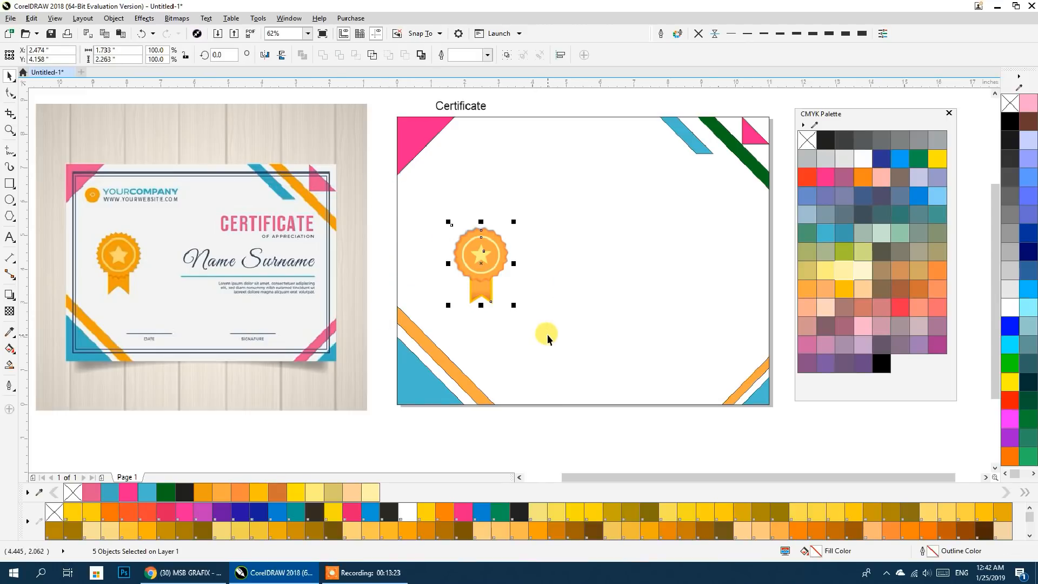
pyautogui.hotkey('ctrl', 'g')
pyautogui.moveTo(513, 305); pyautogui.dragTo(441, 267)
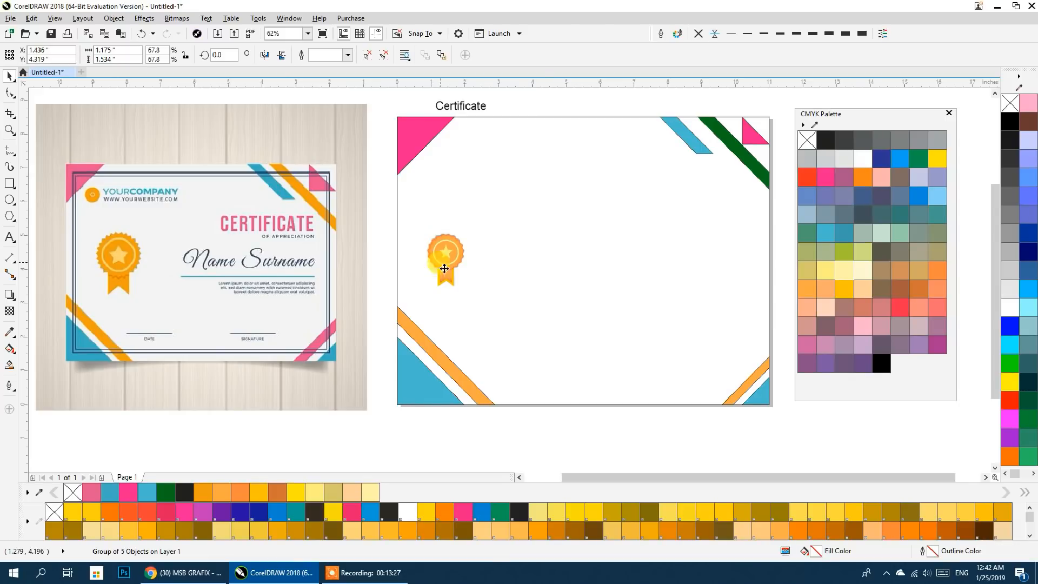
pyautogui.click(489, 443)
# Remove the outlines from the five coloured stripes and triangles in the page's two right-hand corners
pyautogui.scroll(-3, 454, 385)
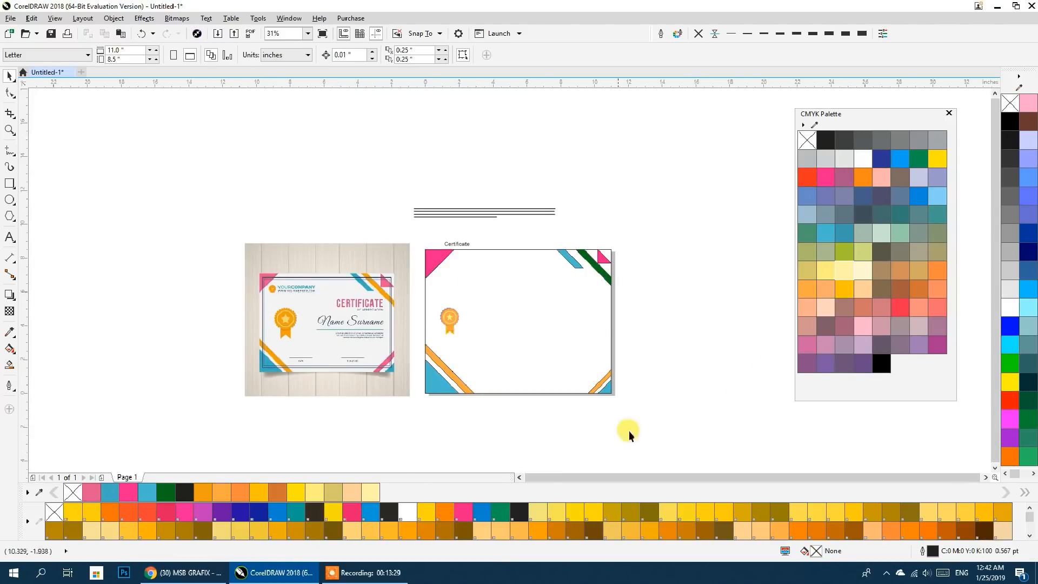
pyautogui.moveTo(484, 305); pyautogui.dragTo(414, 233)
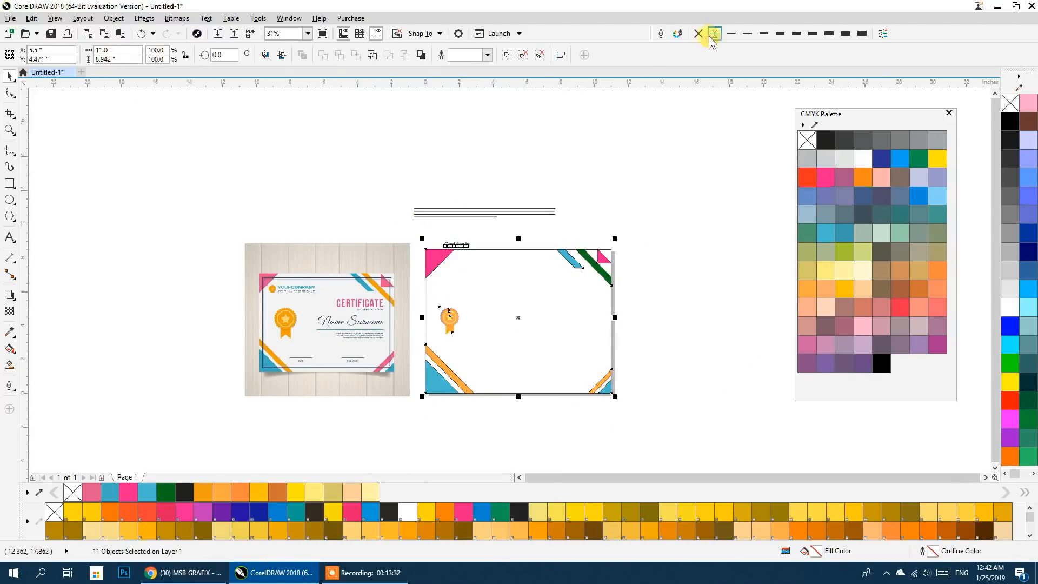
pyautogui.click(684, 202)
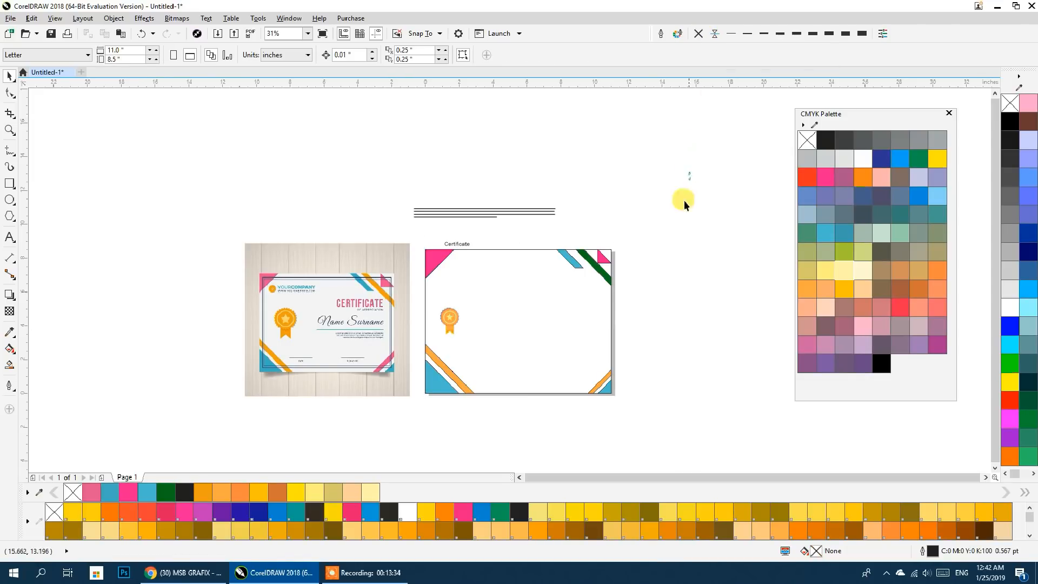
pyautogui.moveTo(526, 438); pyautogui.dragTo(526, 439)
pyautogui.click(698, 34)
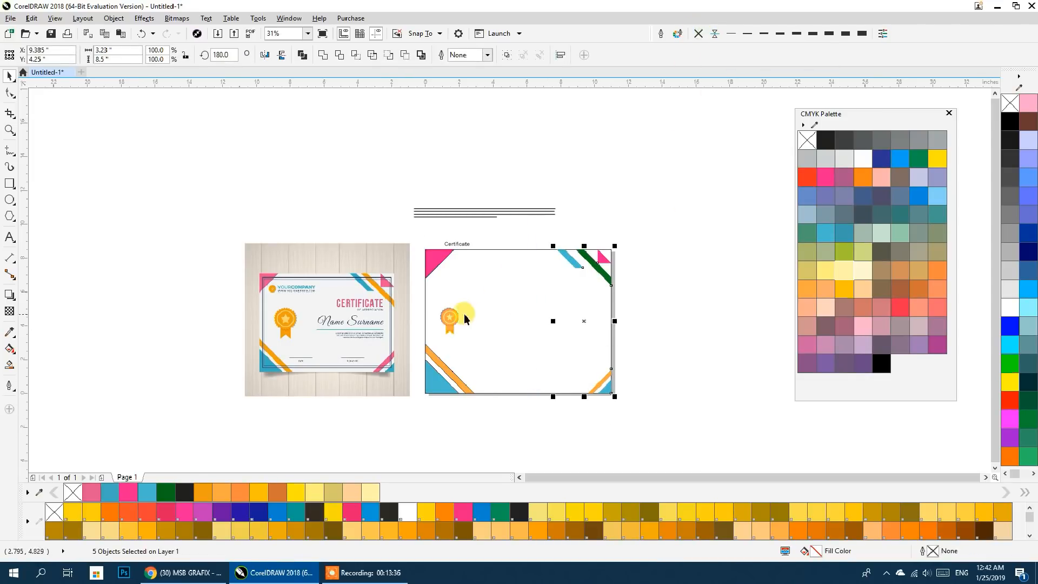
# Remove the outlines from the stripe and triangle in the page's lower-left corner and from the pink triangle in its upper-left corner
pyautogui.click(491, 439)
pyautogui.moveTo(417, 341); pyautogui.dragTo(497, 414)
pyautogui.moveTo(417, 243); pyautogui.dragTo(481, 286)
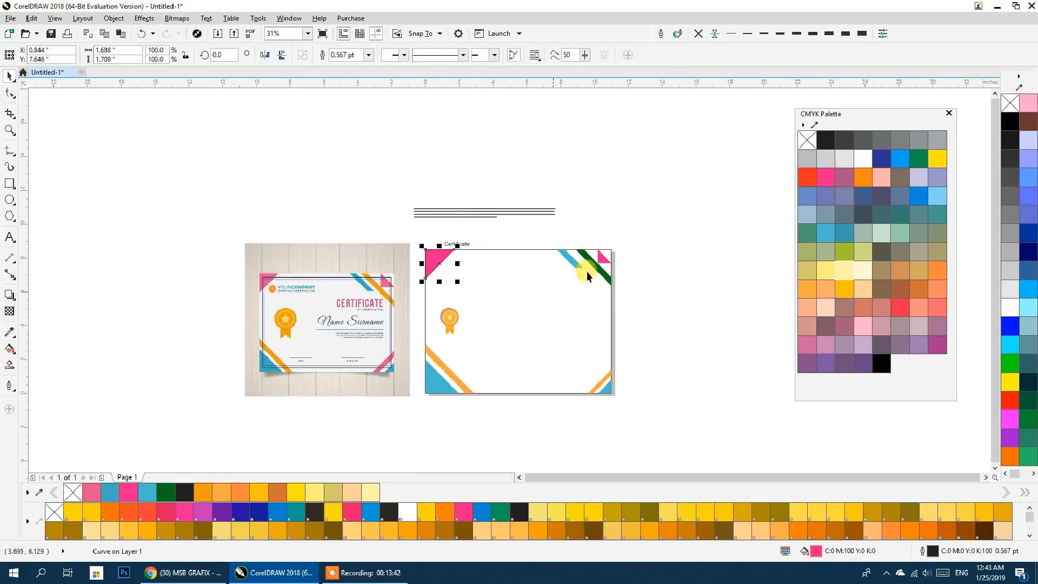
pyautogui.rightClick(1009, 104)
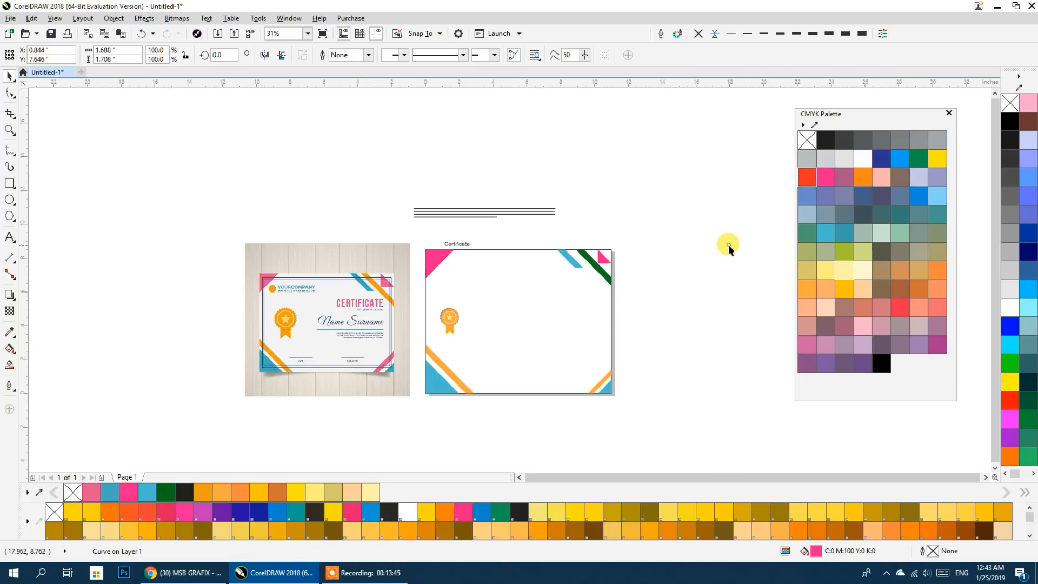
pyautogui.click(727, 244)
# Place a copy of the "Certificate" text inside the page and enlarge it to about 3.54 in wide
pyautogui.scroll(2, 557, 343)
pyautogui.scroll(-1, 590, 291)
pyautogui.moveTo(557, 312); pyautogui.dragTo(642, 299)
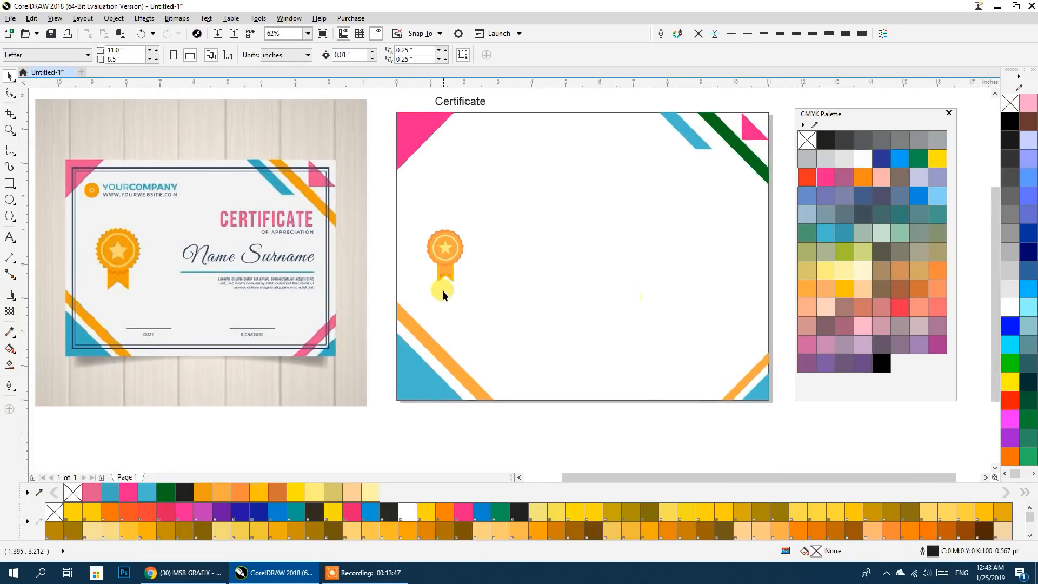
pyautogui.moveTo(443, 295); pyautogui.dragTo(364, 318)
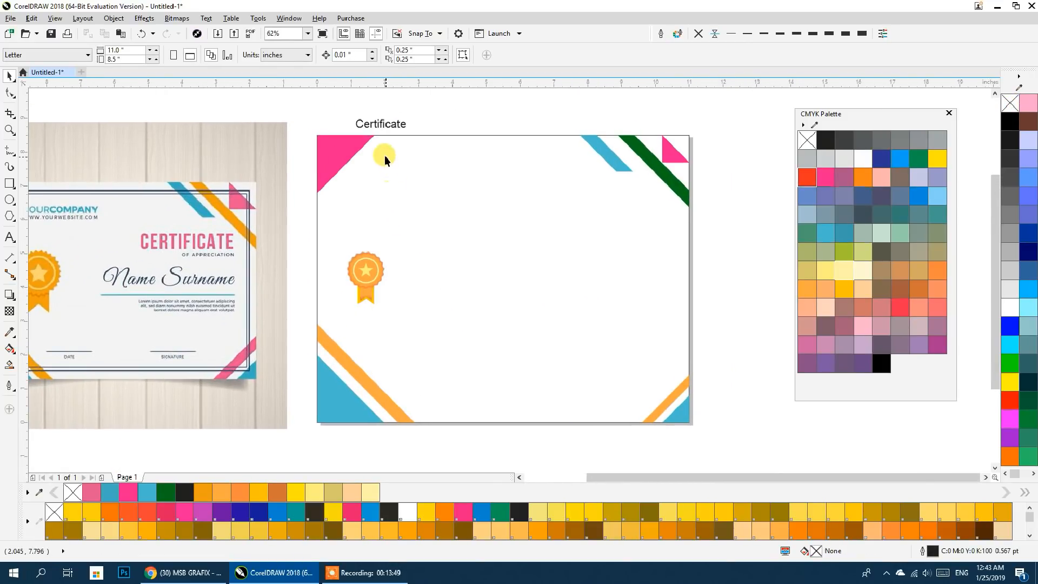
pyautogui.moveTo(368, 125); pyautogui.dragTo(505, 234)
pyautogui.scroll(2, 511, 230)
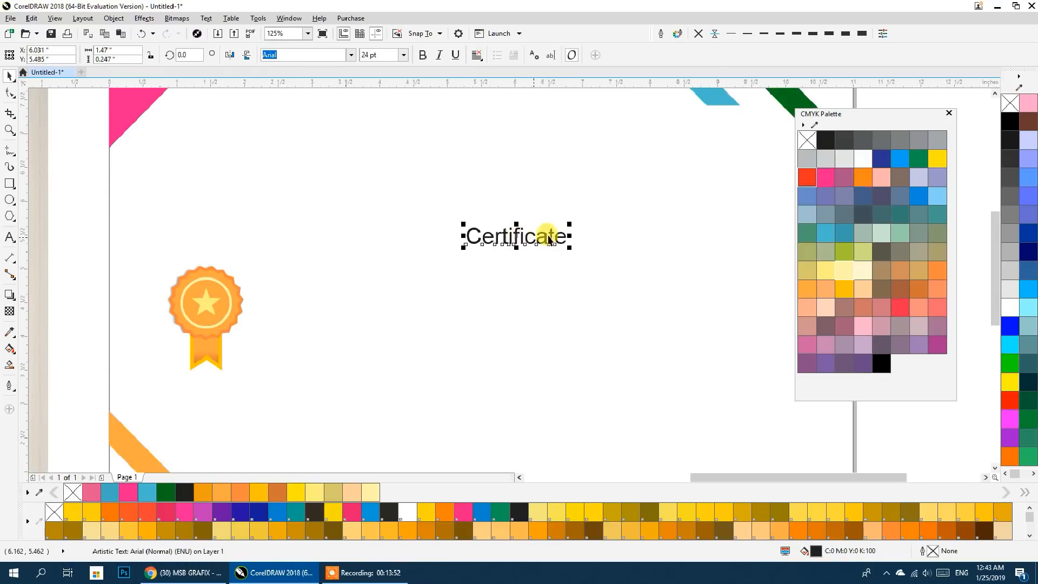
pyautogui.scroll(2, 517, 229)
pyautogui.moveTo(620, 252); pyautogui.dragTo(659, 331)
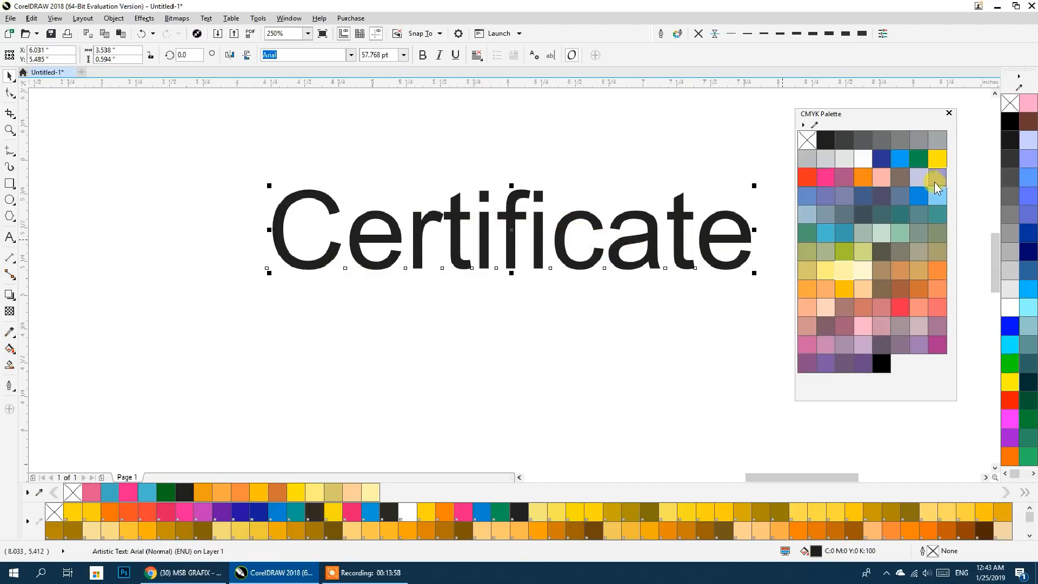
# Give the enlarged "Certificate" text a 1.5 pt cyan outline (C100 M0 Y0 K0) and a magenta fill (C0 M100 Y0 K0)
pyautogui.rightClick(899, 161)
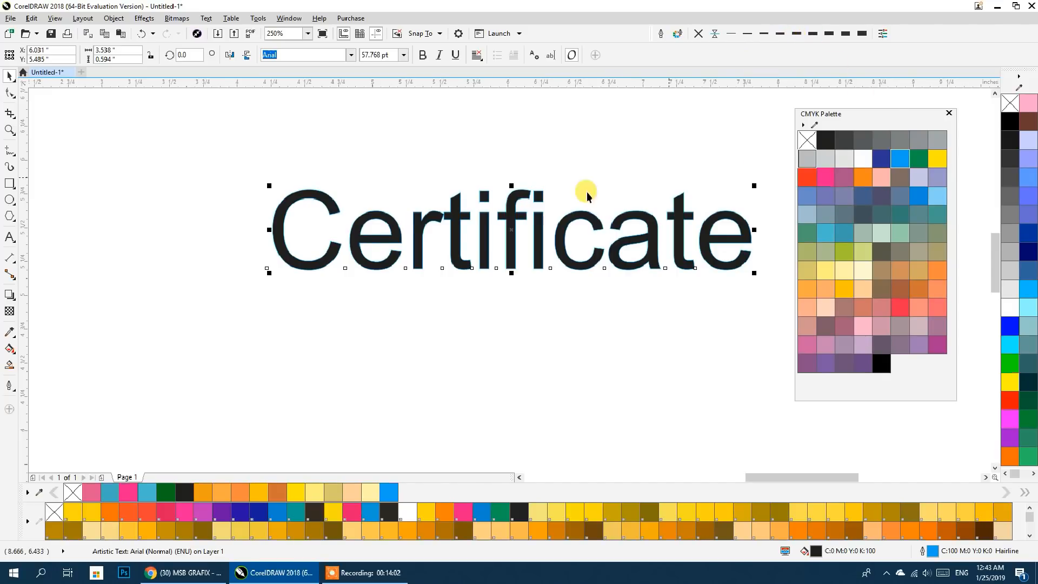
pyautogui.click(9, 386)
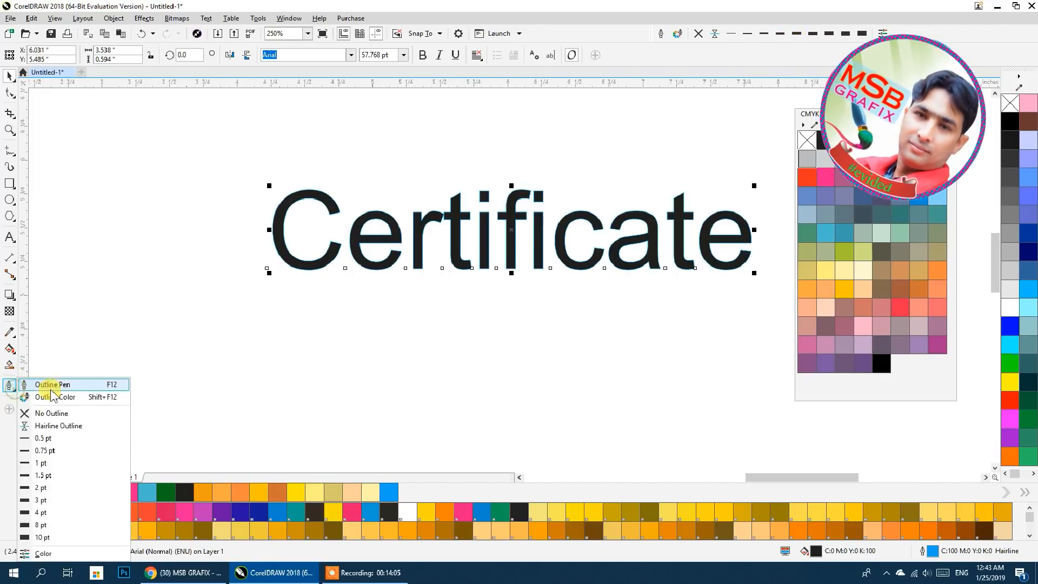
pyautogui.click(35, 477)
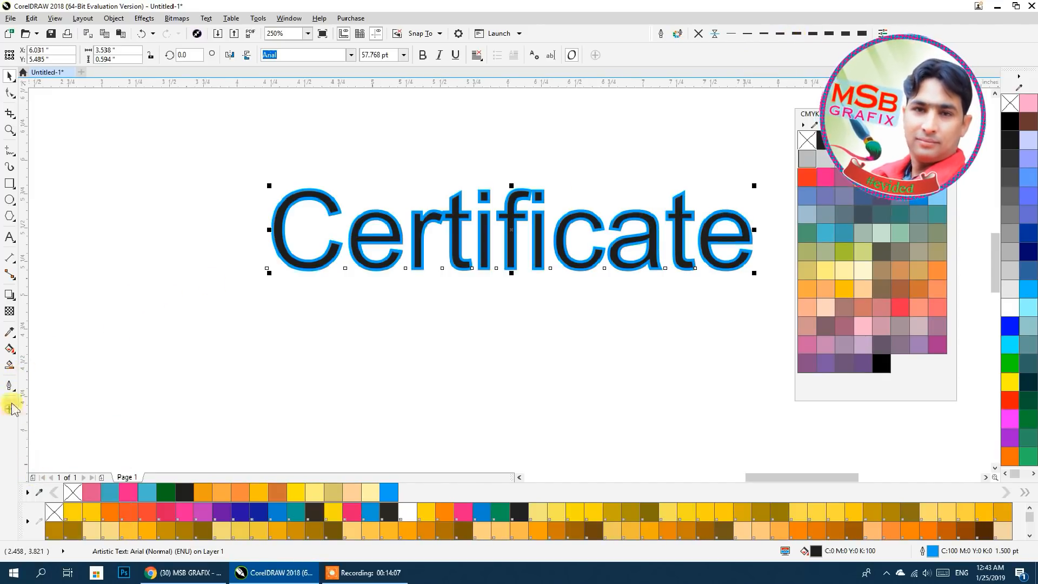
pyautogui.click(824, 179)
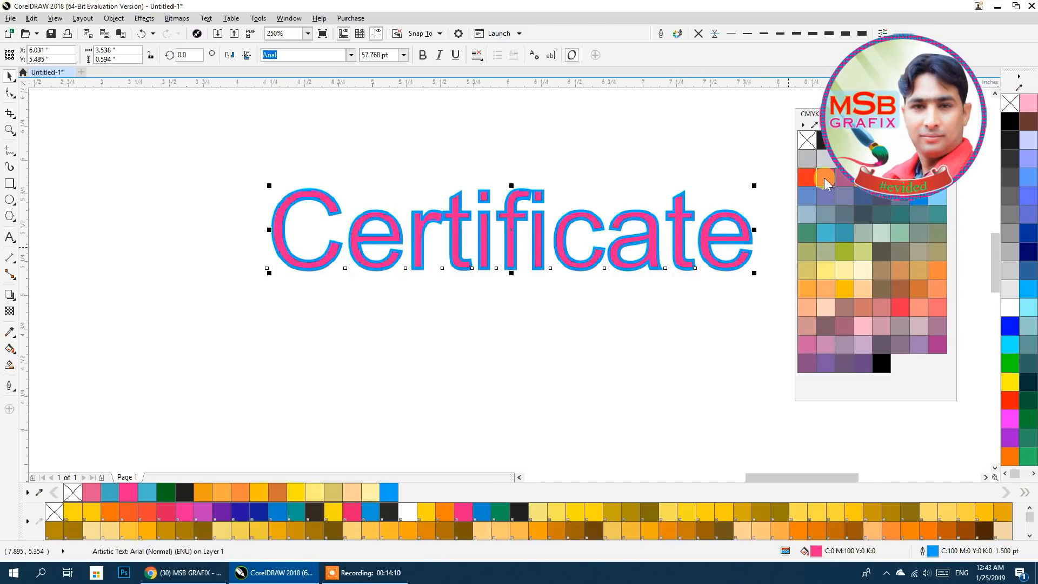
# Recolour the "Certificate" text with an orange fill (C0 M60 Y100 K0) and a magenta outline (C0 M100 Y0 K0)
pyautogui.rightClick(854, 180)
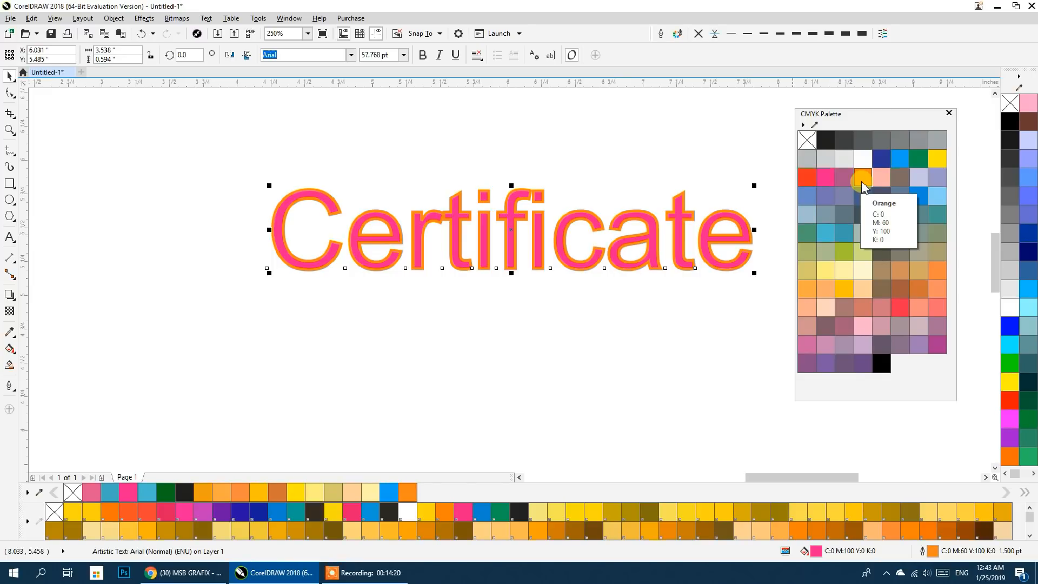
pyautogui.click(861, 183)
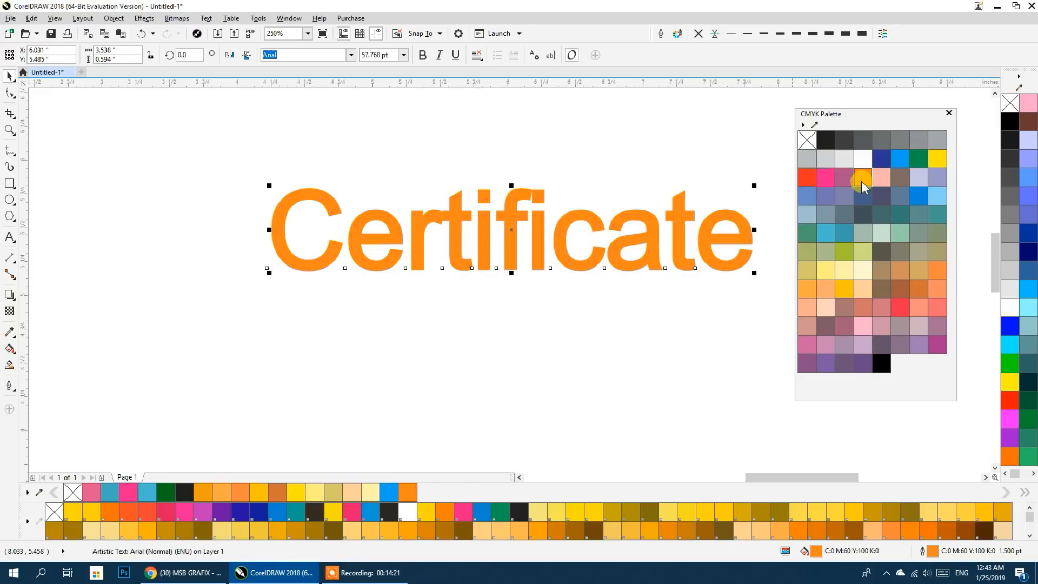
pyautogui.rightClick(825, 176)
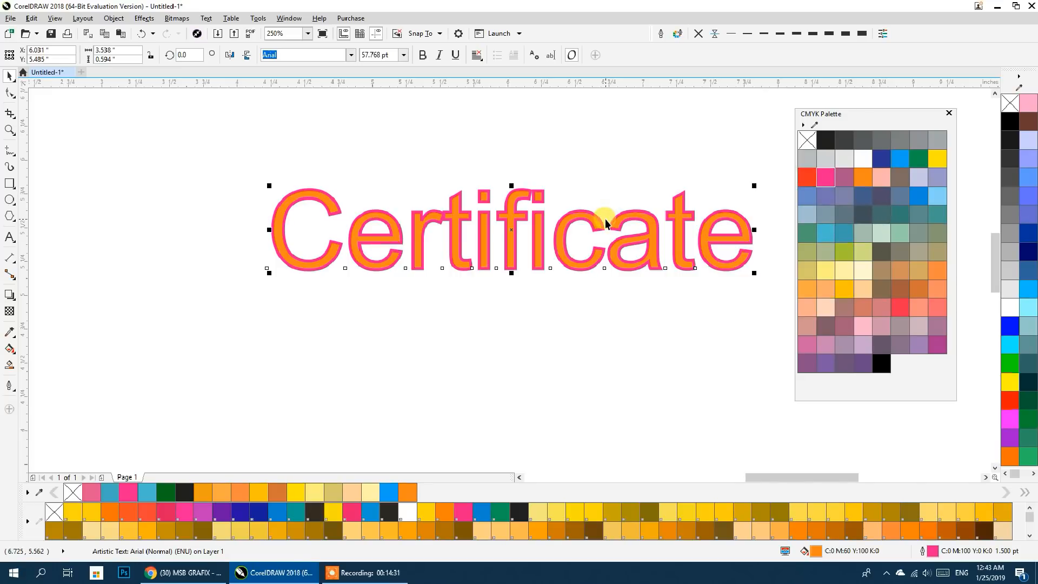
# Sample the orange of the lower-left stripe and apply it to the green stripe in the page's upper-right corner
pyautogui.scroll(-3, 605, 222)
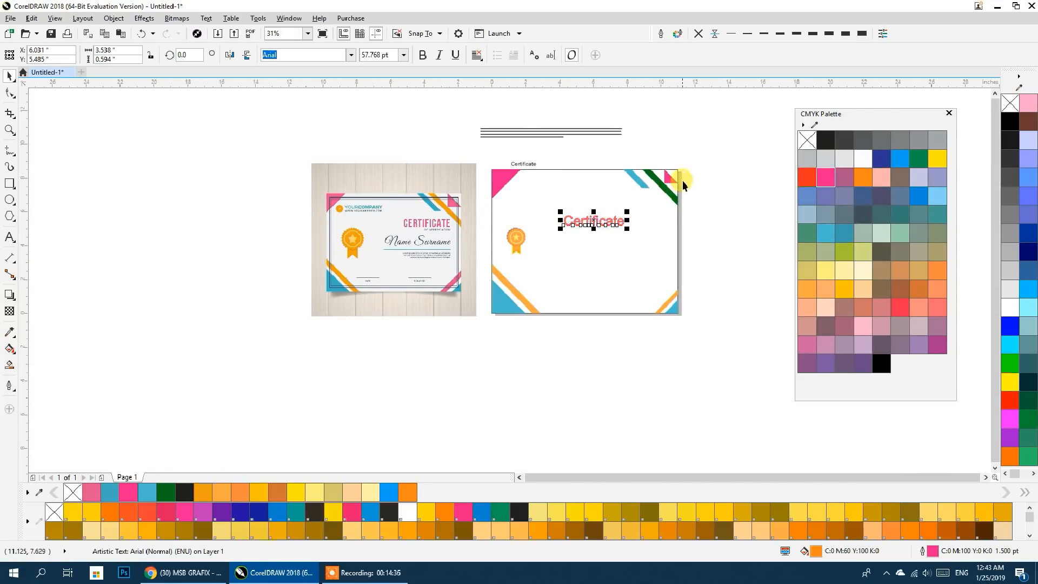
pyautogui.scroll(1, 684, 174)
pyautogui.moveTo(685, 171); pyautogui.dragTo(634, 228)
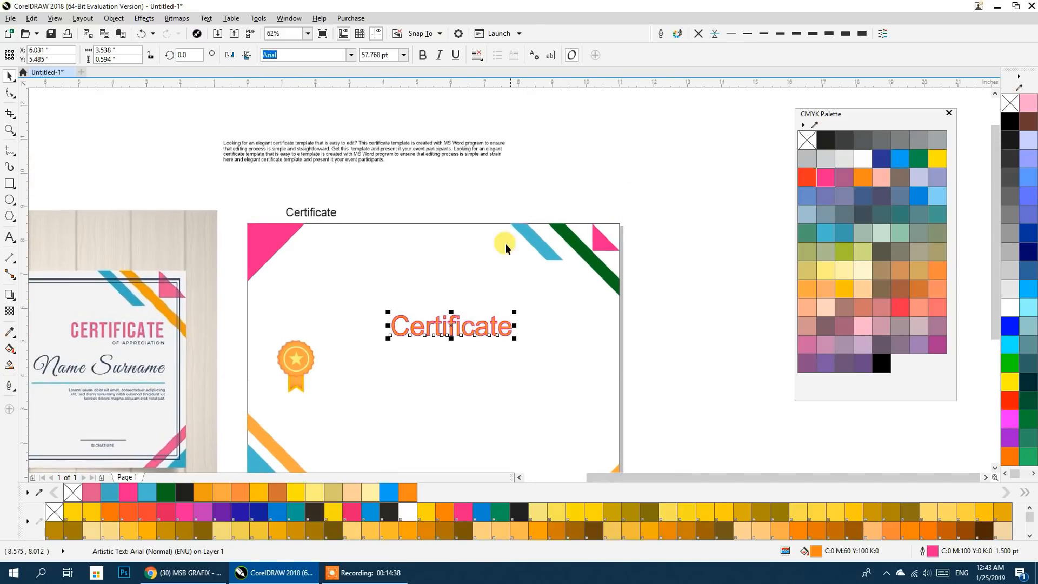
pyautogui.click(10, 332)
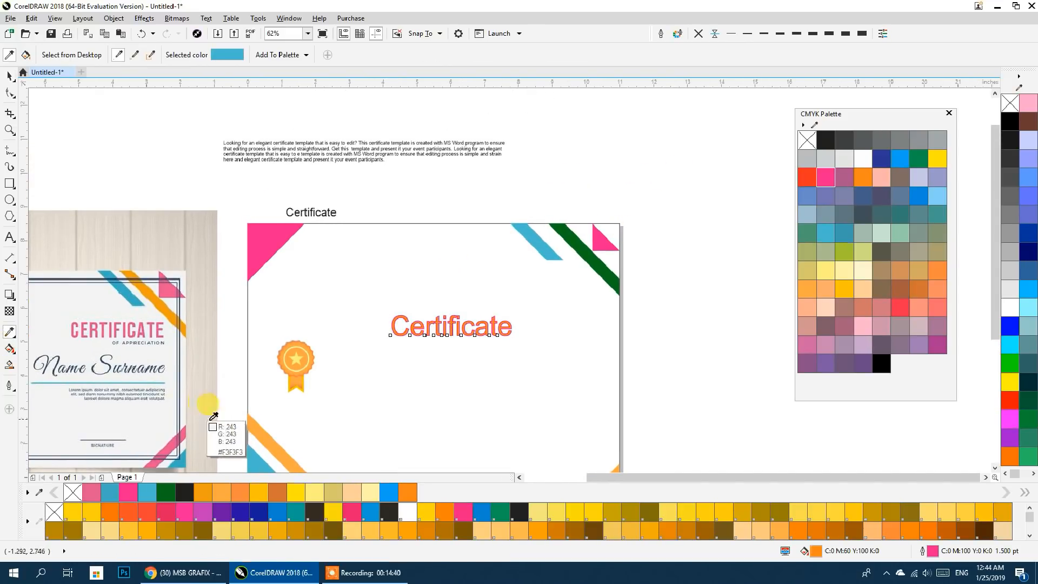
pyautogui.click(273, 440)
pyautogui.click(591, 258)
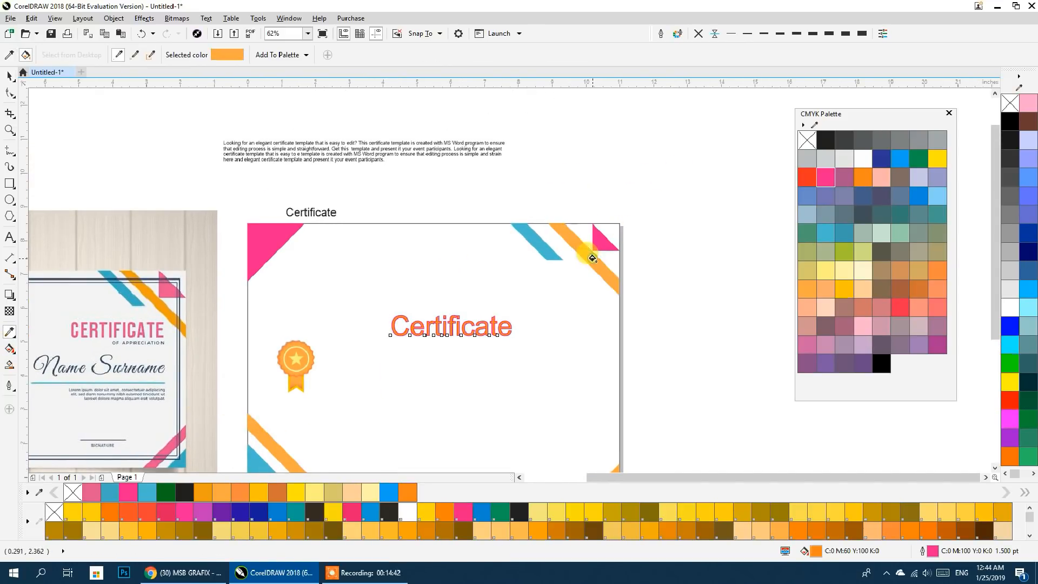
pyautogui.scroll(2, 592, 241)
pyautogui.scroll(-2, 578, 269)
pyautogui.scroll(-2, 560, 301)
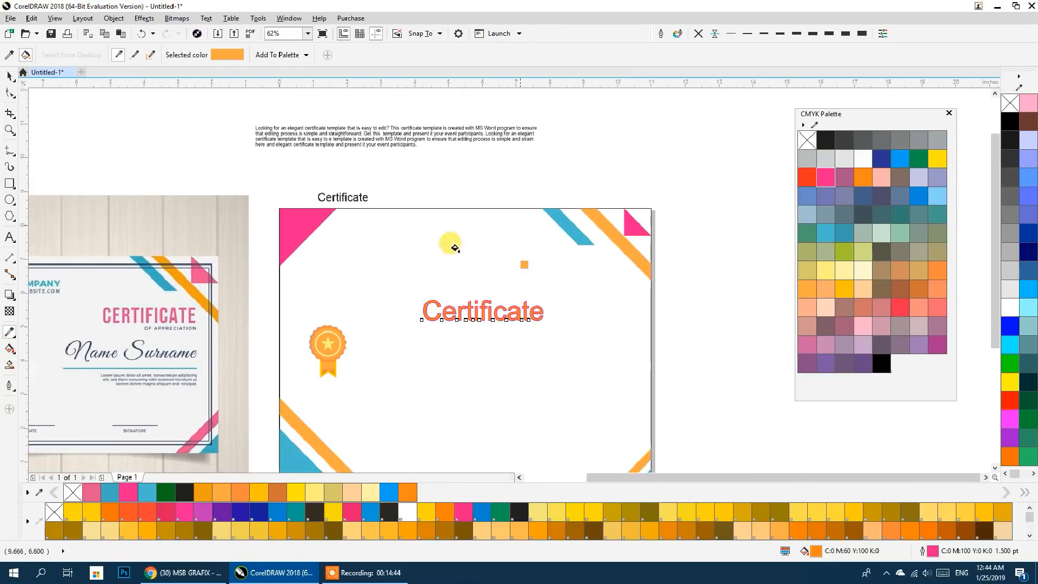
pyautogui.click(9, 76)
pyautogui.click(510, 298)
pyautogui.click(629, 345)
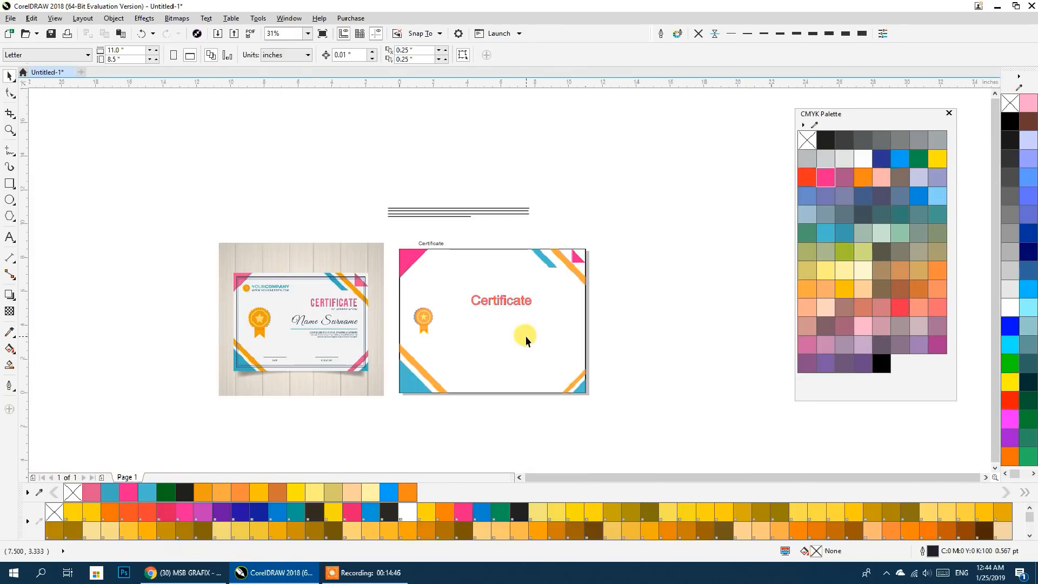
# Create two smaller concentric copies of the page-sized rectangle, about 10.43 x 8.06 in and 9.95 x 7.69 in
pyautogui.scroll(2, 517, 342)
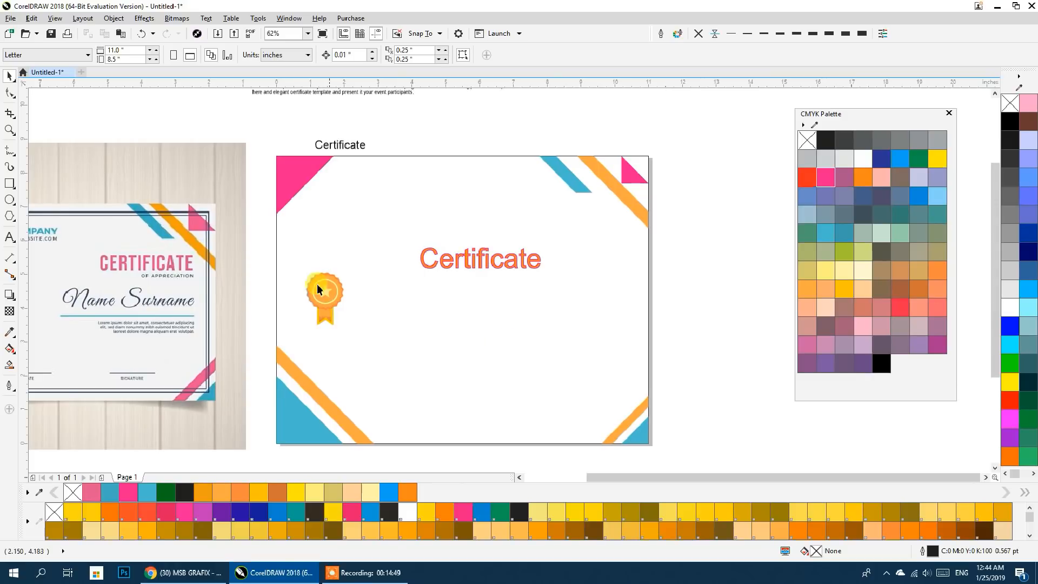
pyautogui.click(408, 180)
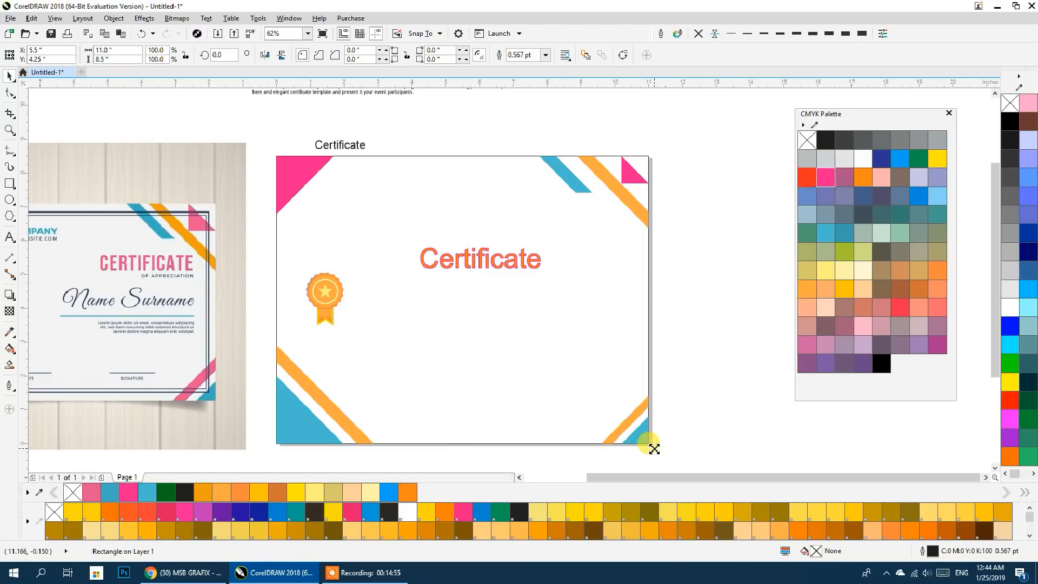
pyautogui.moveTo(654, 449); pyautogui.dragTo(645, 441)
pyautogui.moveTo(644, 441); pyautogui.dragTo(637, 437)
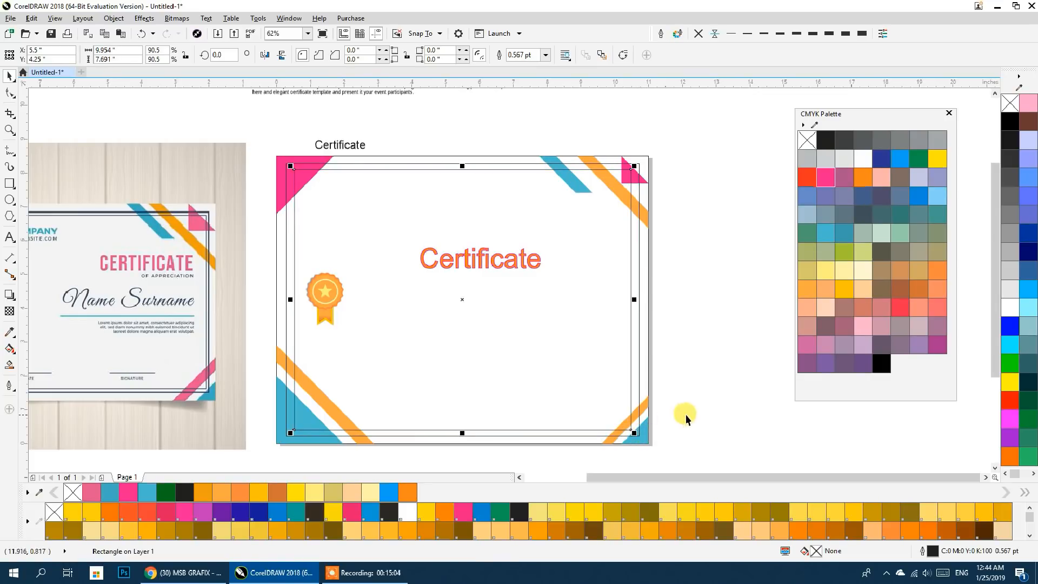
# Enlarge the inner border rectangle from its centre to about 10.08 x 7.79 in
pyautogui.scroll(4, 633, 432)
pyautogui.moveTo(632, 338); pyautogui.dragTo(635, 345)
pyautogui.scroll(-2, 621, 417)
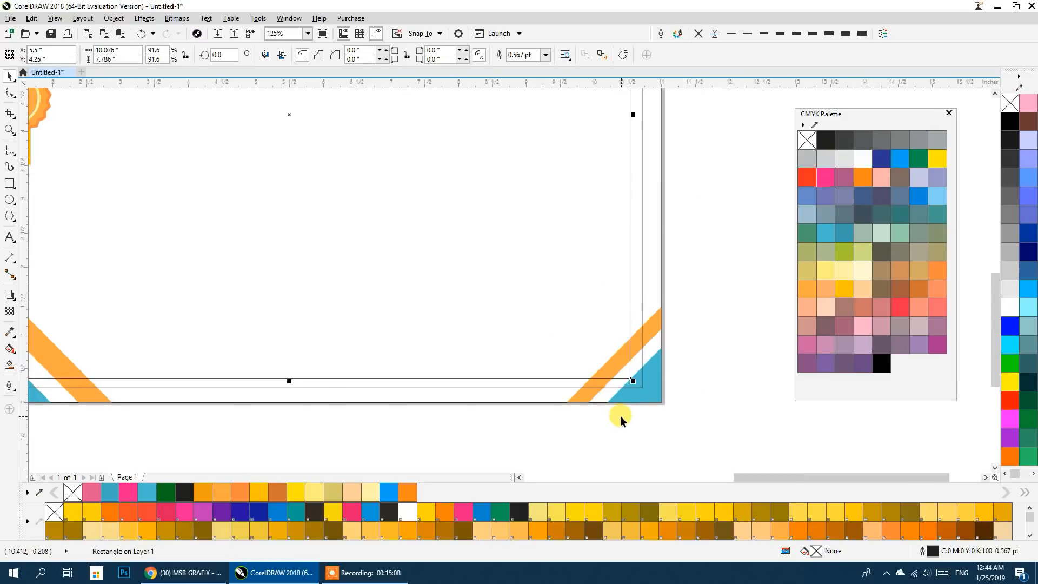
pyautogui.scroll(-2, 620, 416)
pyautogui.click(682, 339)
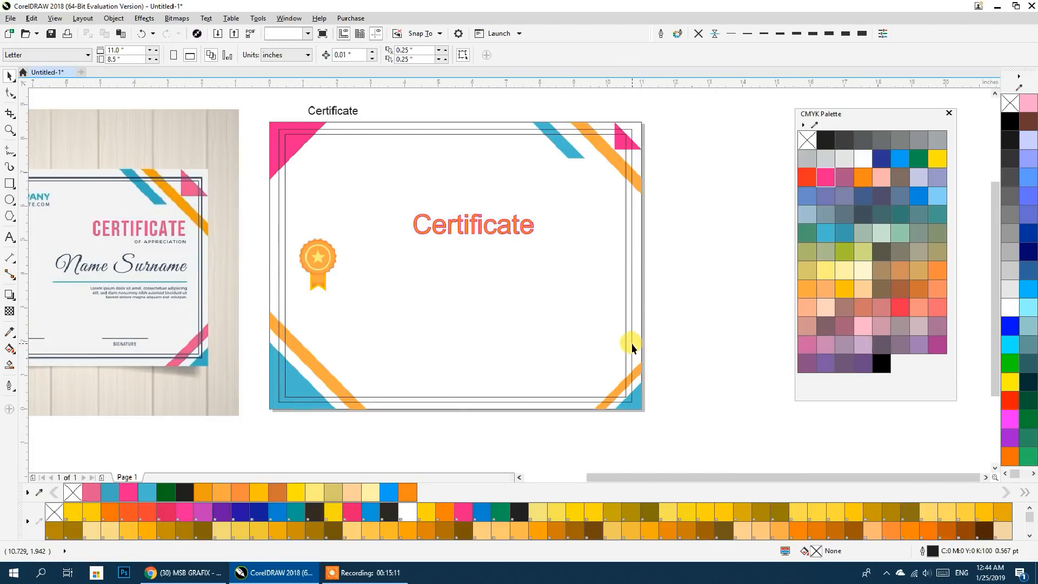
# Set the outer border rectangle's outline to 4 pt and the inner border rectangle's outline to 1 pt
pyautogui.click(634, 347)
pyautogui.click(813, 33)
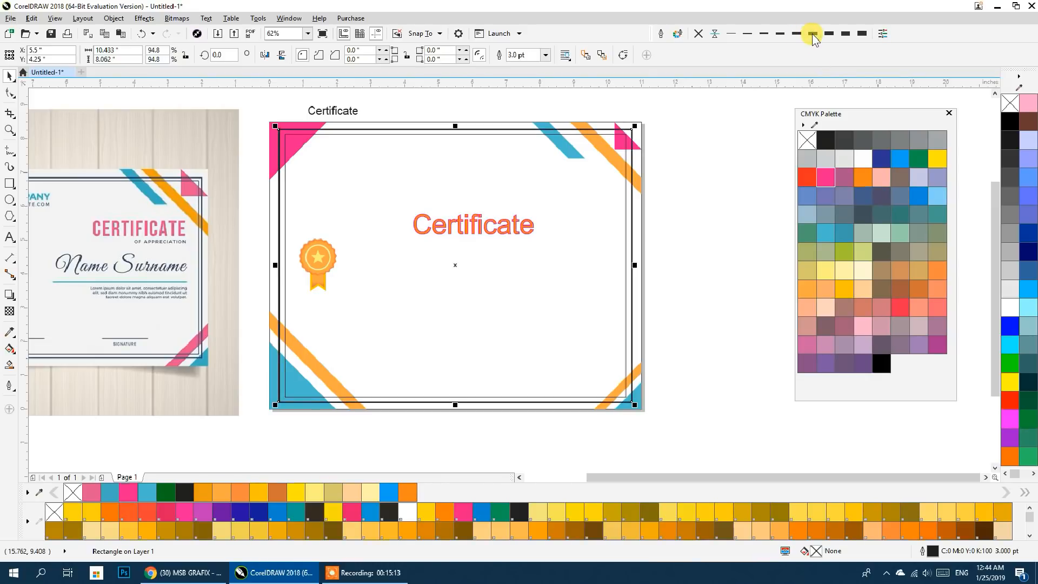
pyautogui.click(706, 138)
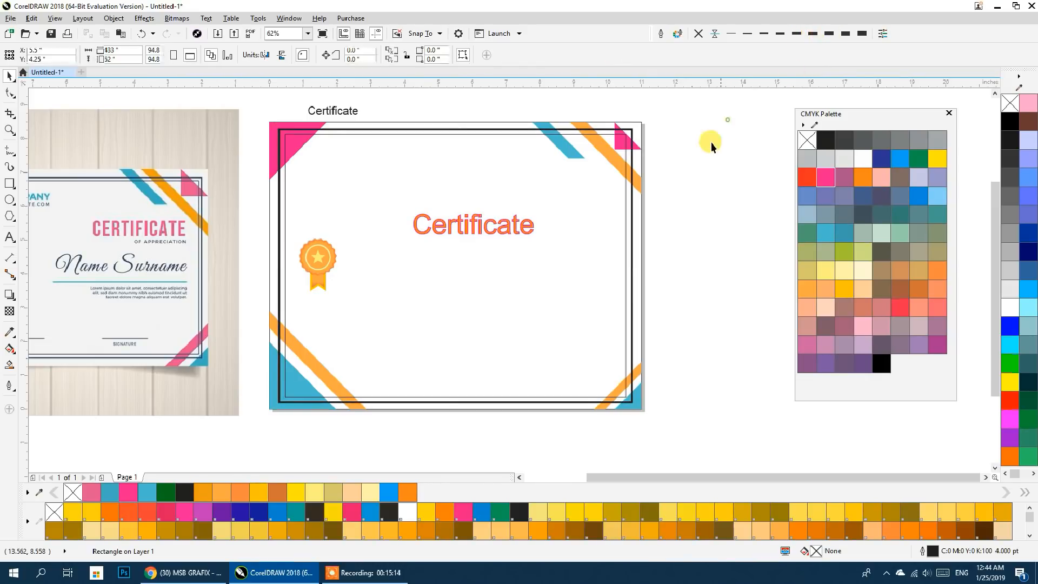
pyautogui.click(623, 296)
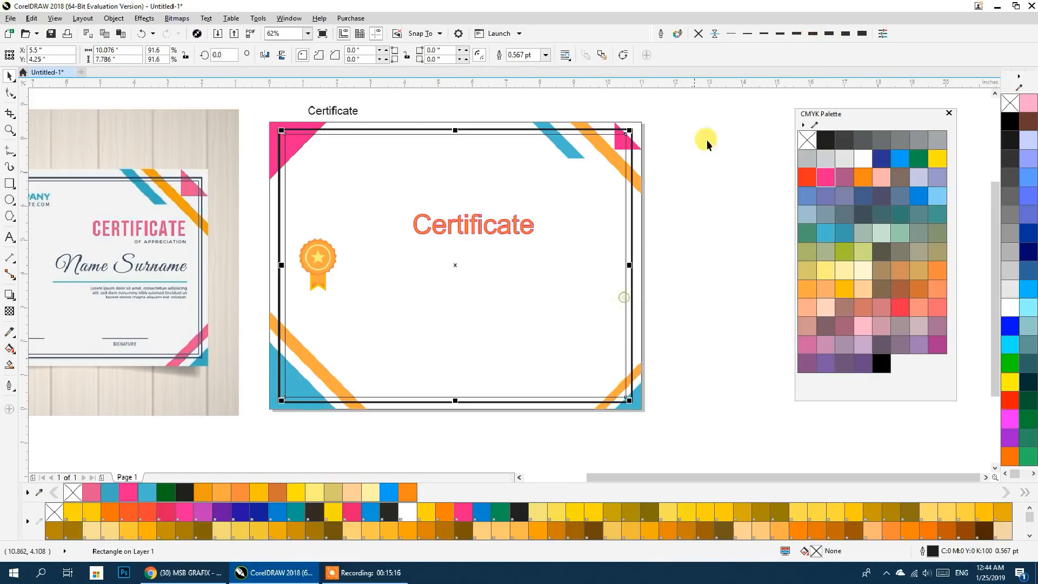
pyautogui.click(762, 33)
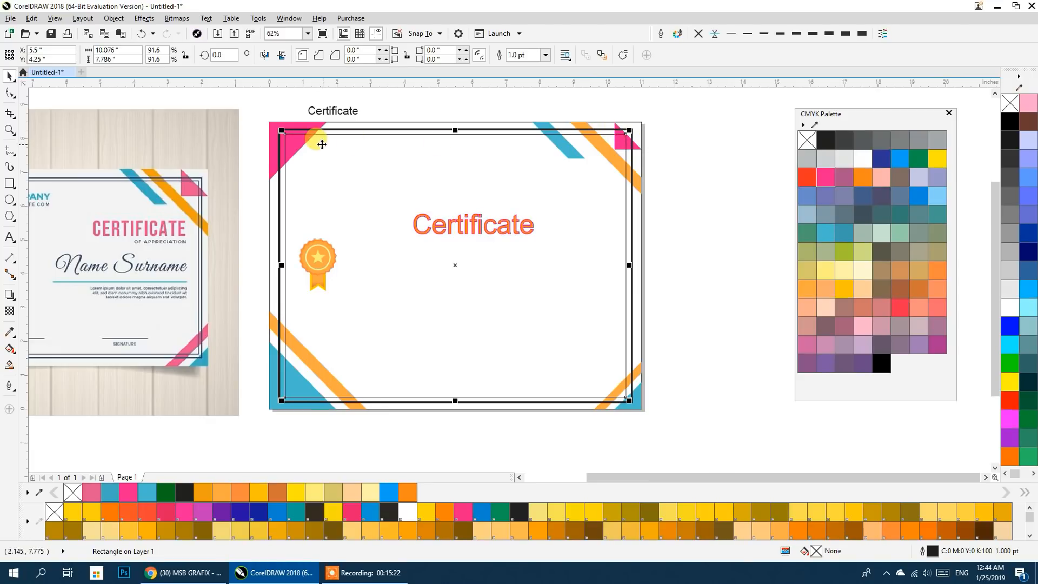
pyautogui.scroll(10, 283, 158)
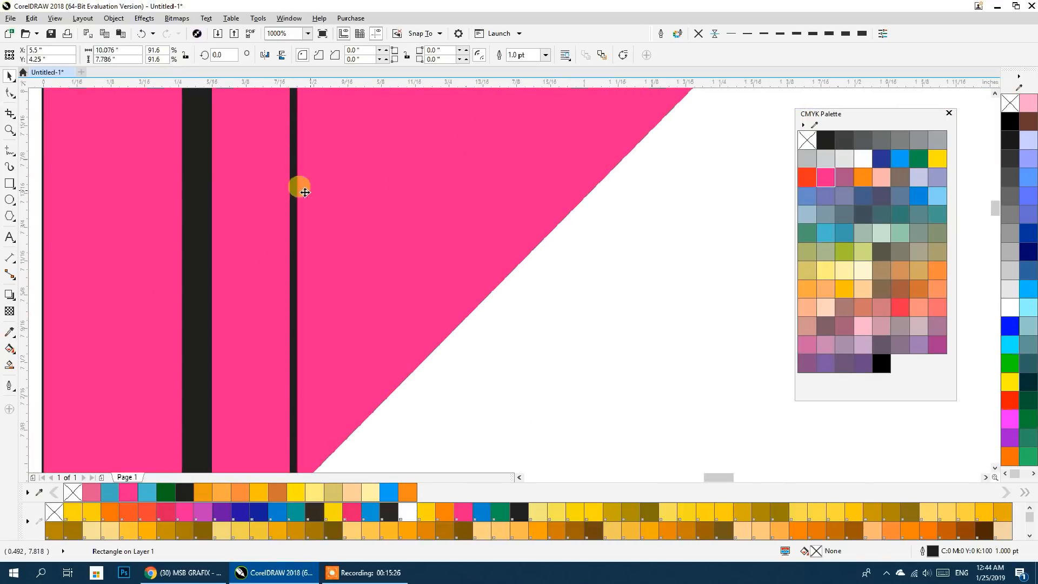
# Move the large "Certificate" text towards the page's upper-right area, to about X 8.5 in, Y 6.17 in, and remove its outline
pyautogui.scroll(-12, 297, 185)
pyautogui.moveTo(416, 247); pyautogui.dragTo(538, 253)
pyautogui.click(637, 288)
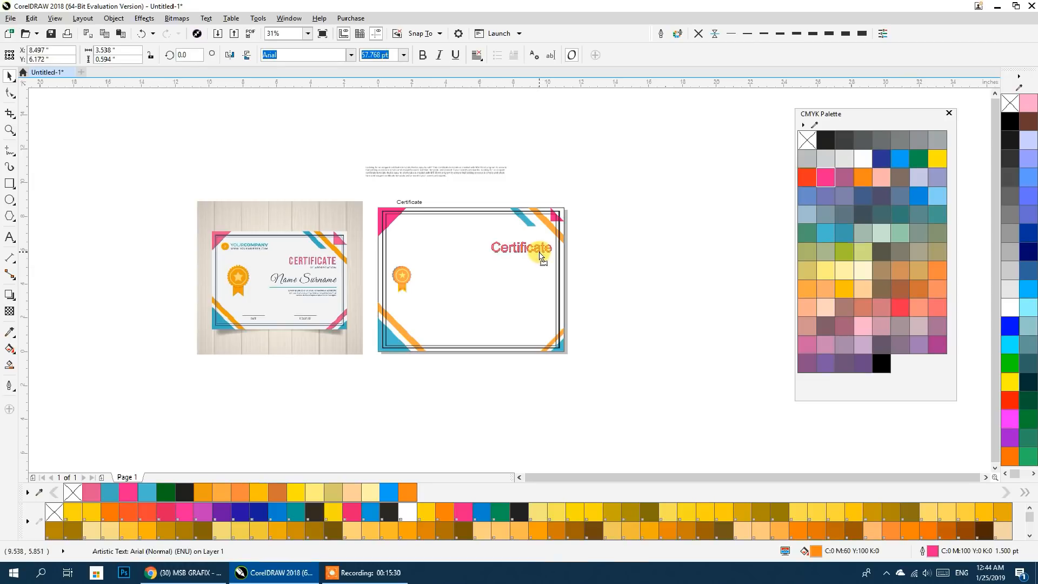
pyautogui.click(698, 33)
pyautogui.click(670, 141)
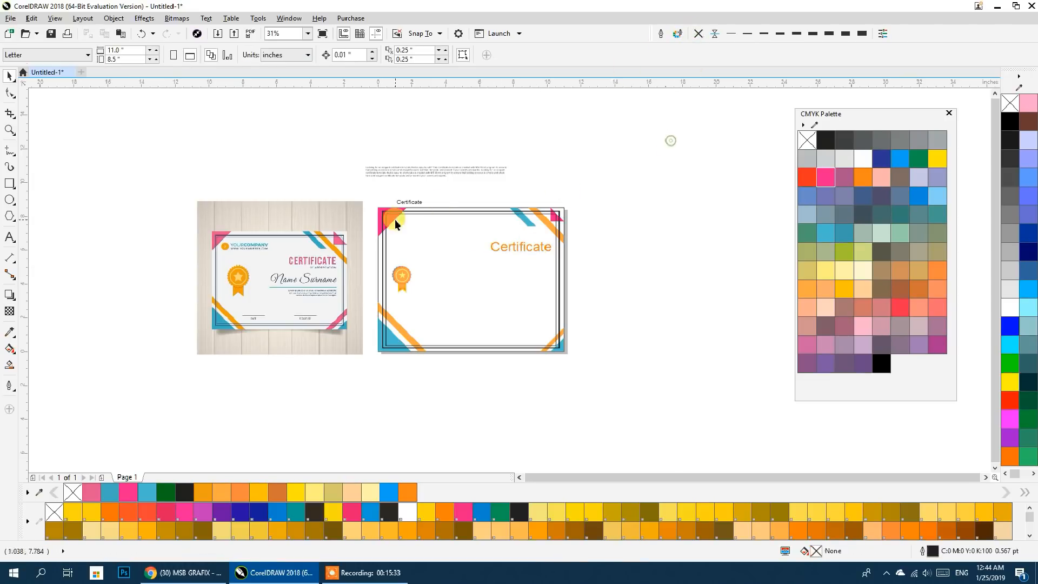
# Set the font of the large orange "Certificate" heading to Bahnschrift
pyautogui.scroll(3, 252, 245)
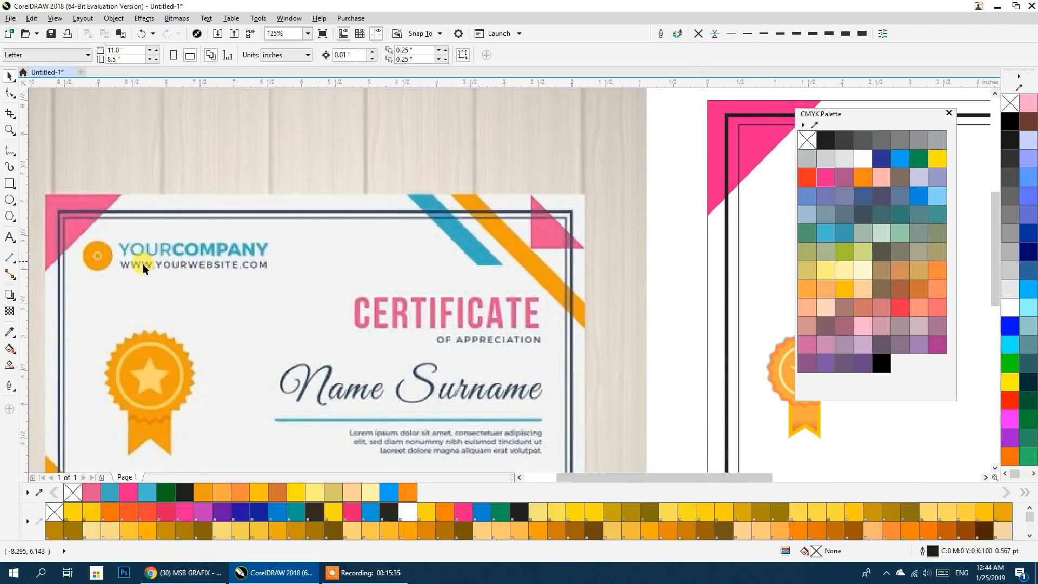
pyautogui.scroll(-1, 217, 265)
pyautogui.moveTo(408, 266); pyautogui.dragTo(260, 265)
pyautogui.click(551, 267)
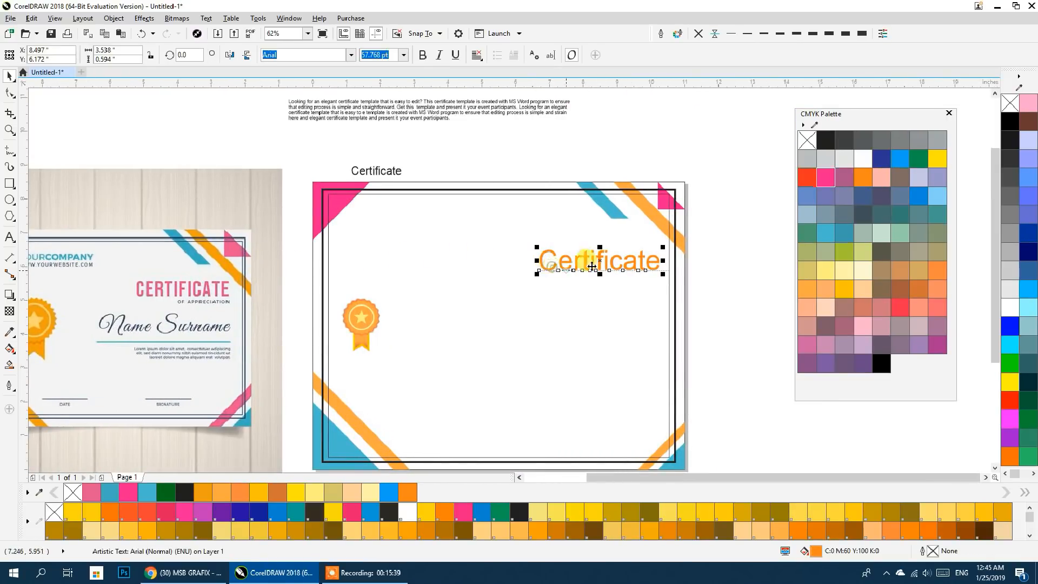
pyautogui.scroll(1, 616, 265)
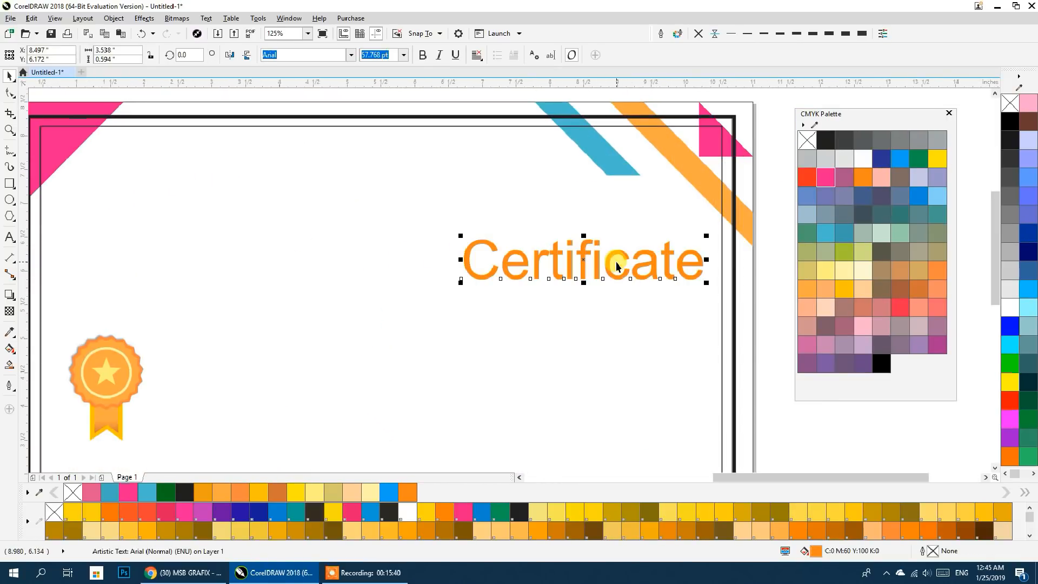
pyautogui.click(352, 54)
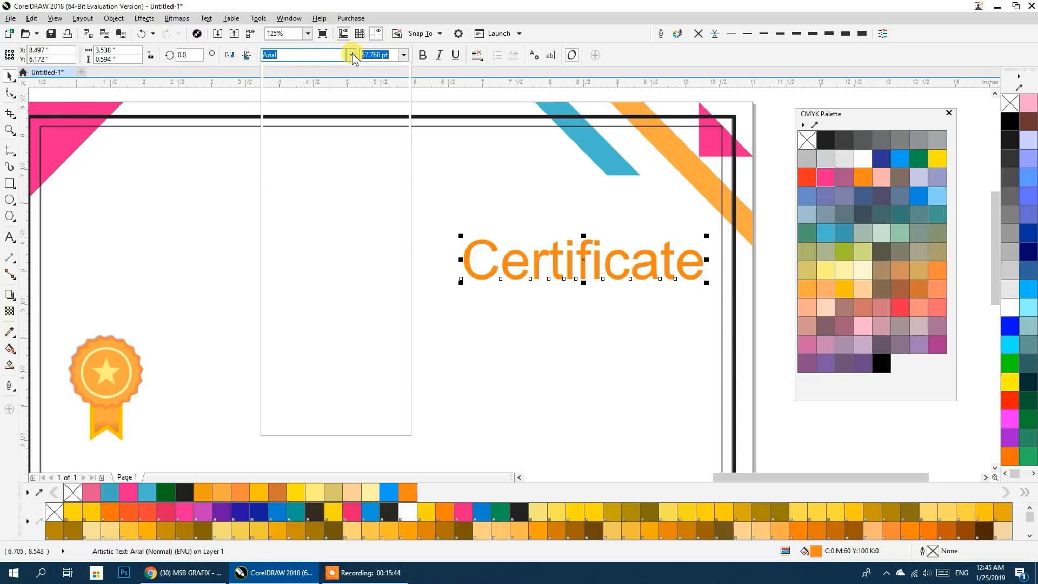
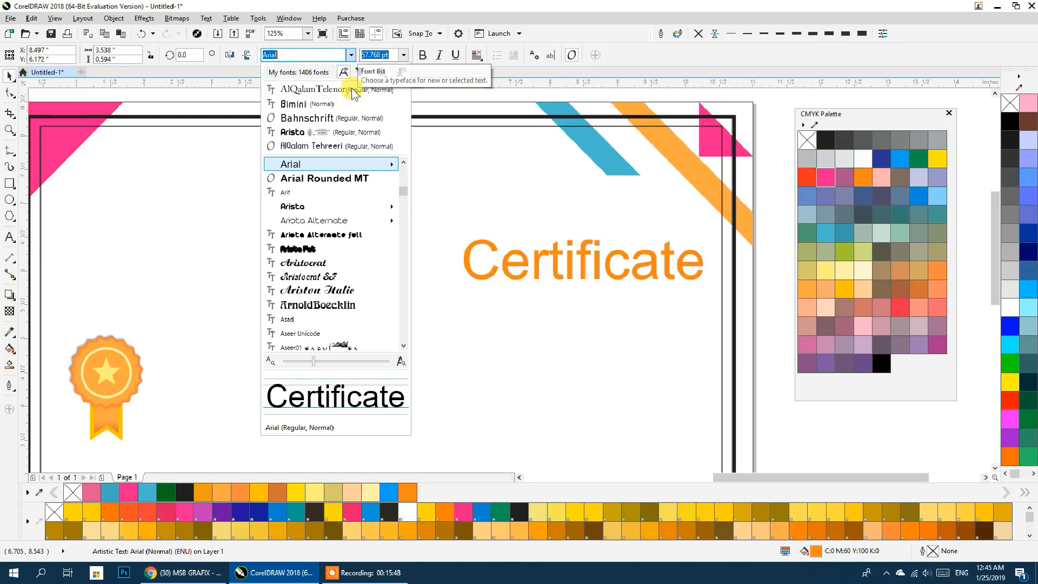
pyautogui.click(317, 126)
# Change the heading to uppercase and move it left to about X 8.1 in, Y 6.12 in
pyautogui.scroll(-2, 611, 267)
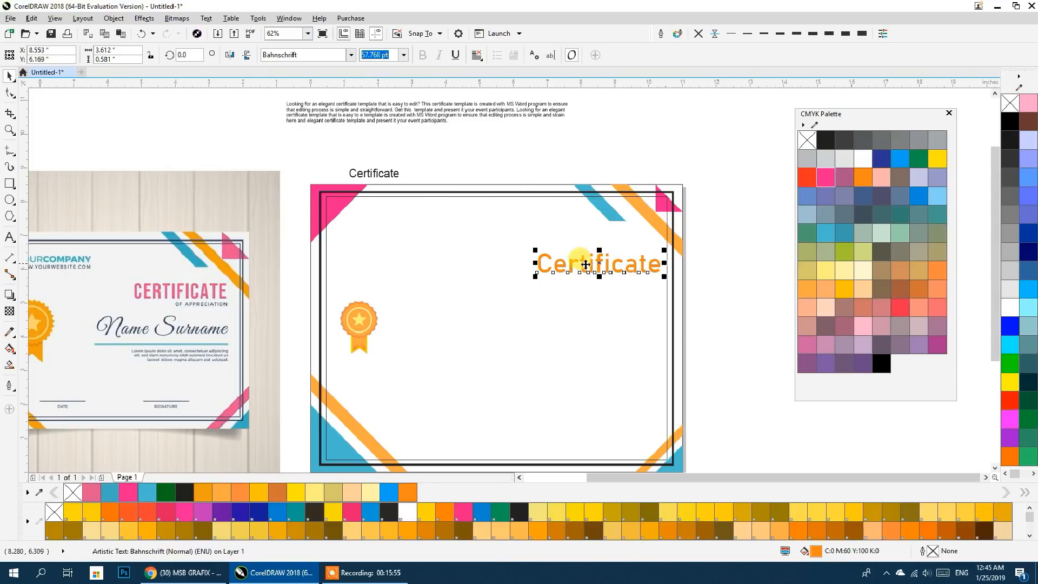
pyautogui.doubleClick(592, 268)
pyautogui.rightClick(593, 269)
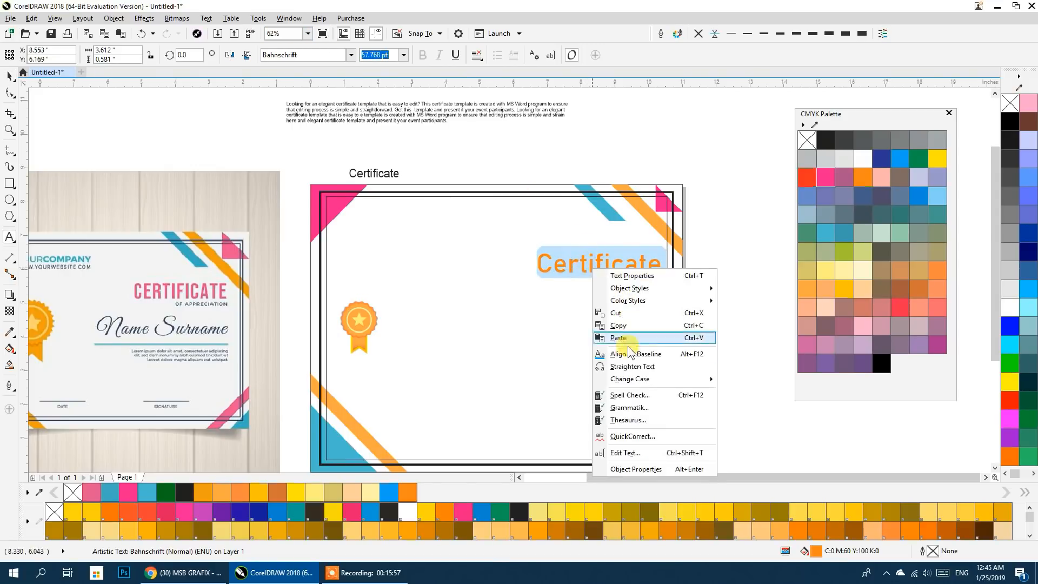
pyautogui.moveTo(713, 379)
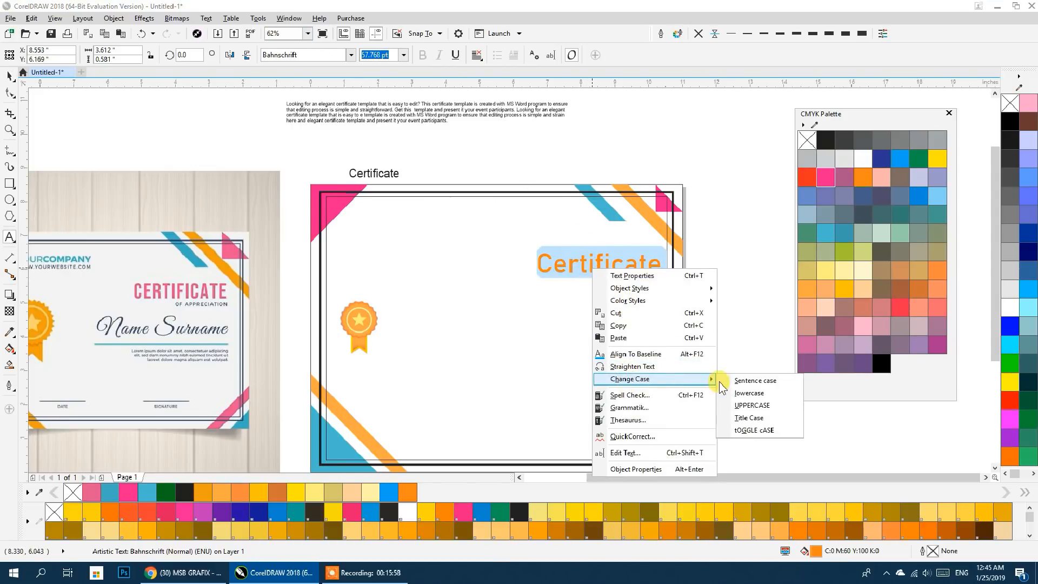
pyautogui.click(752, 405)
pyautogui.click(10, 75)
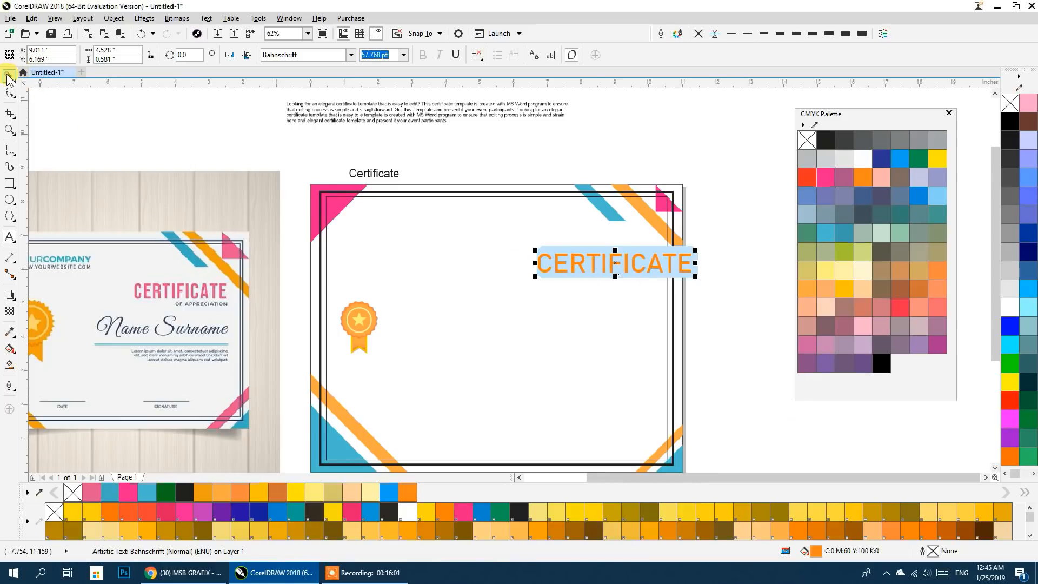
pyautogui.moveTo(633, 268); pyautogui.dragTo(603, 269)
# Preview fonts on the CERTIFICATE heading and apply Copperplate Gothic Bold
pyautogui.click(349, 55)
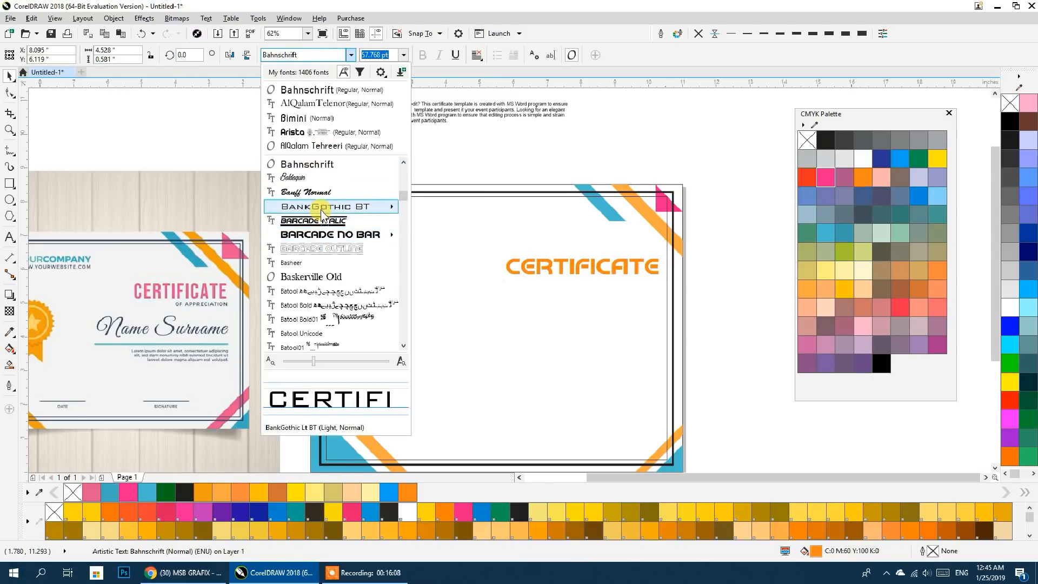
pyautogui.moveTo(323, 213)
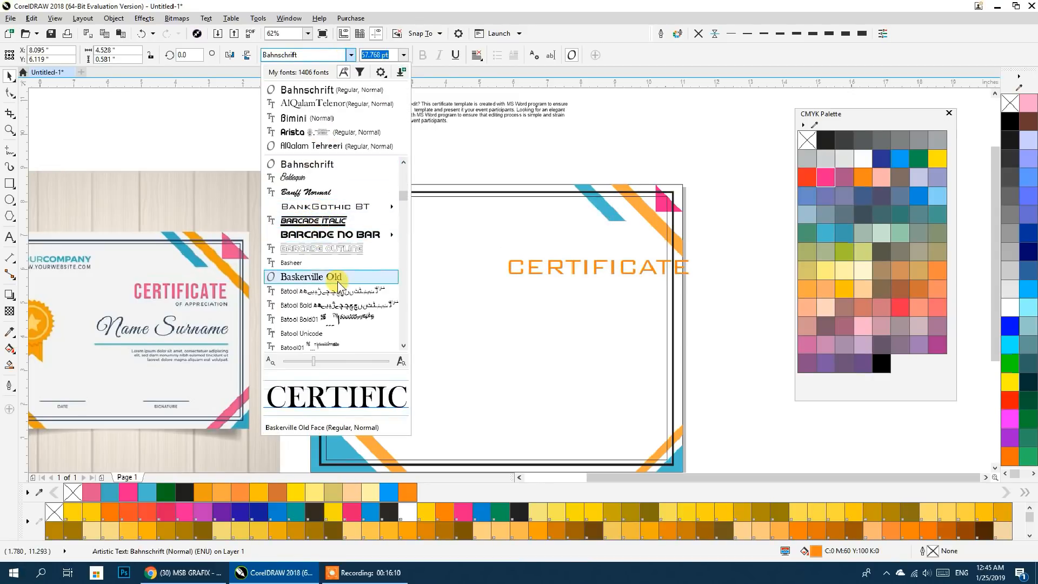
pyautogui.scroll(-4, 327, 274)
pyautogui.moveTo(338, 279)
pyautogui.scroll(-3, 338, 281)
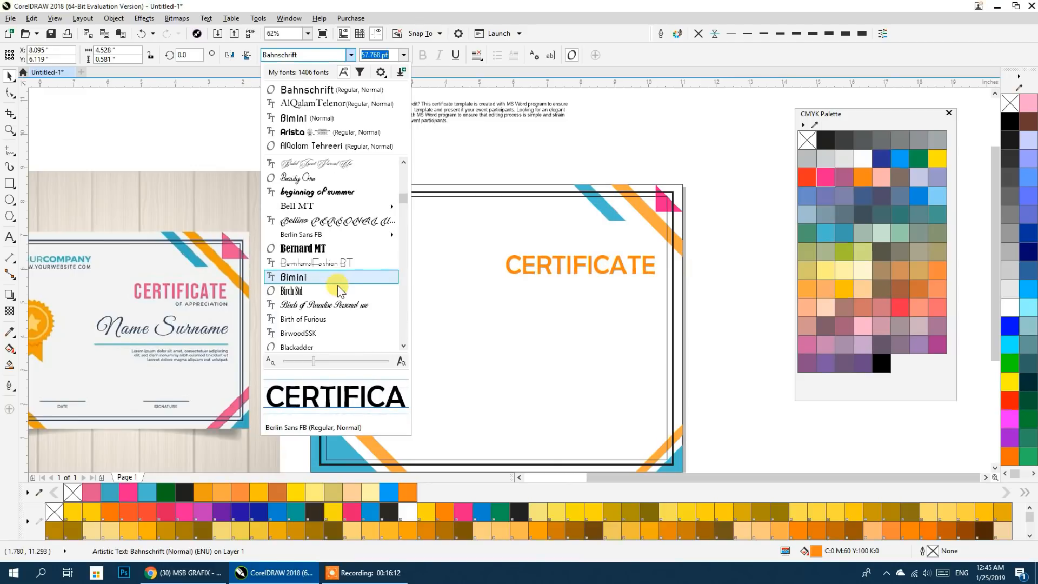
pyautogui.scroll(-2, 338, 284)
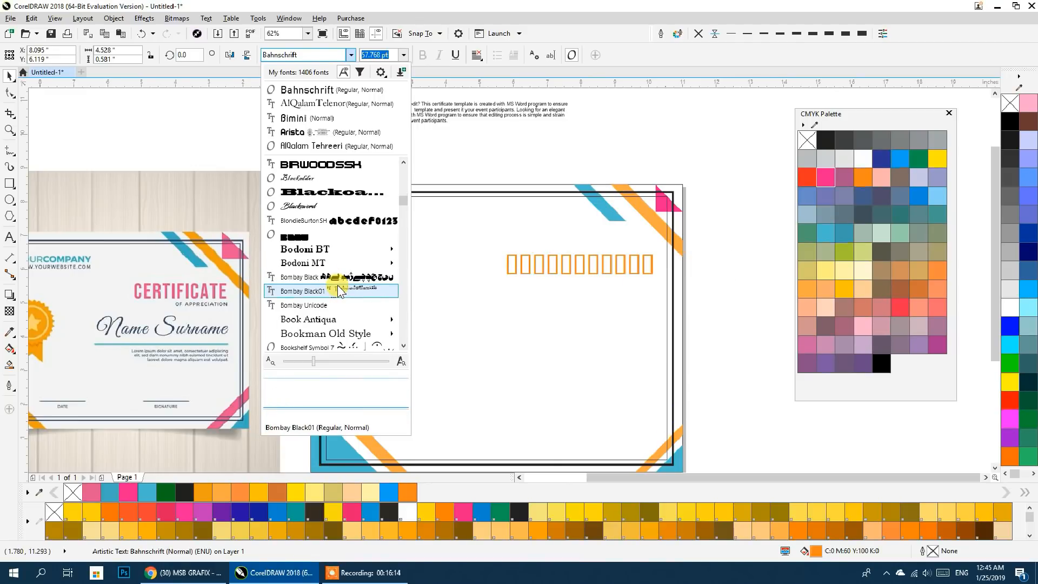
pyautogui.scroll(-1, 338, 284)
pyautogui.scroll(-3, 335, 286)
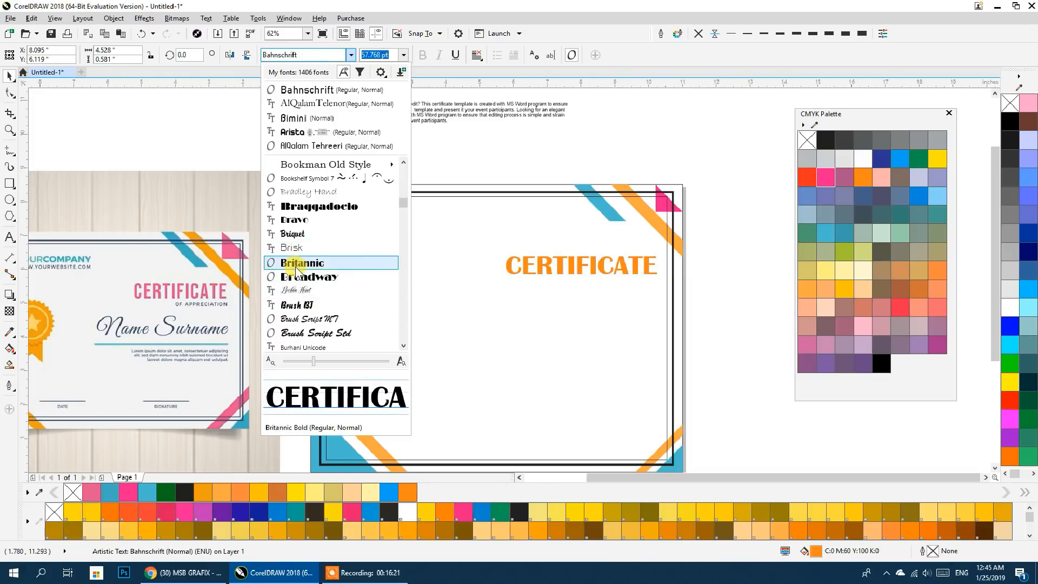
pyautogui.scroll(-3, 295, 254)
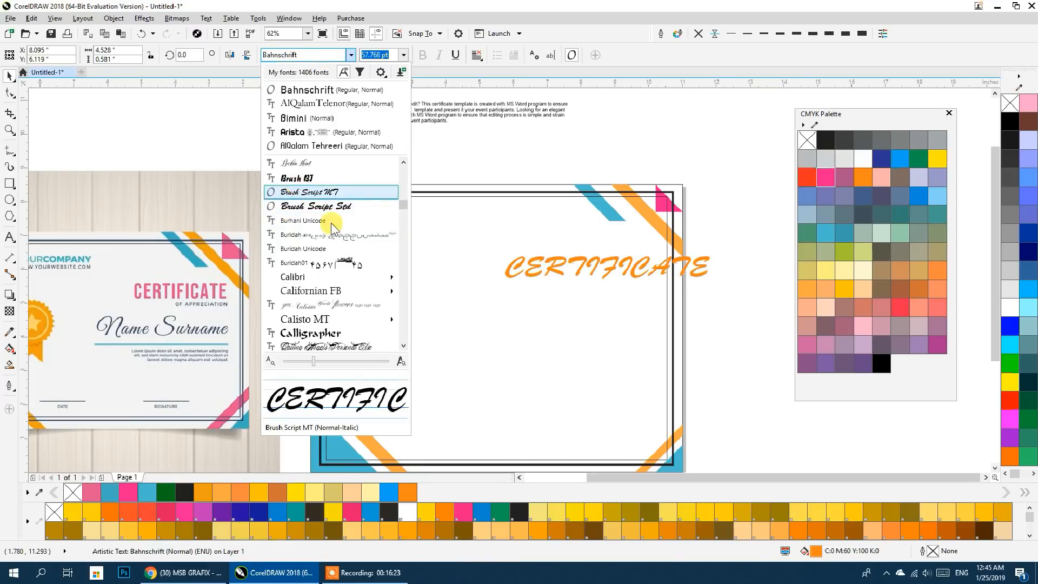
pyautogui.scroll(-1, 295, 219)
pyautogui.moveTo(322, 237)
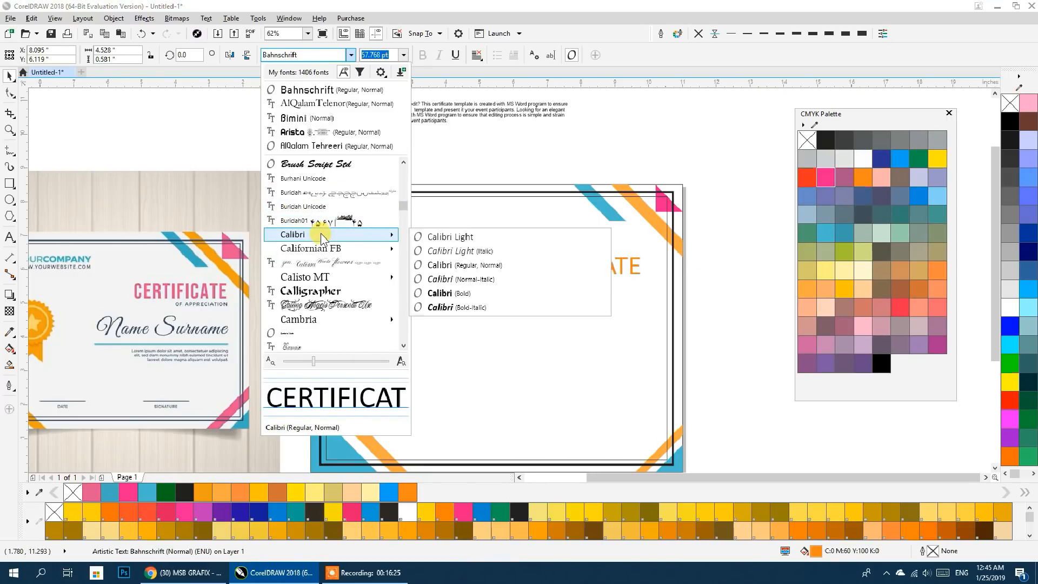
pyautogui.scroll(-2, 323, 238)
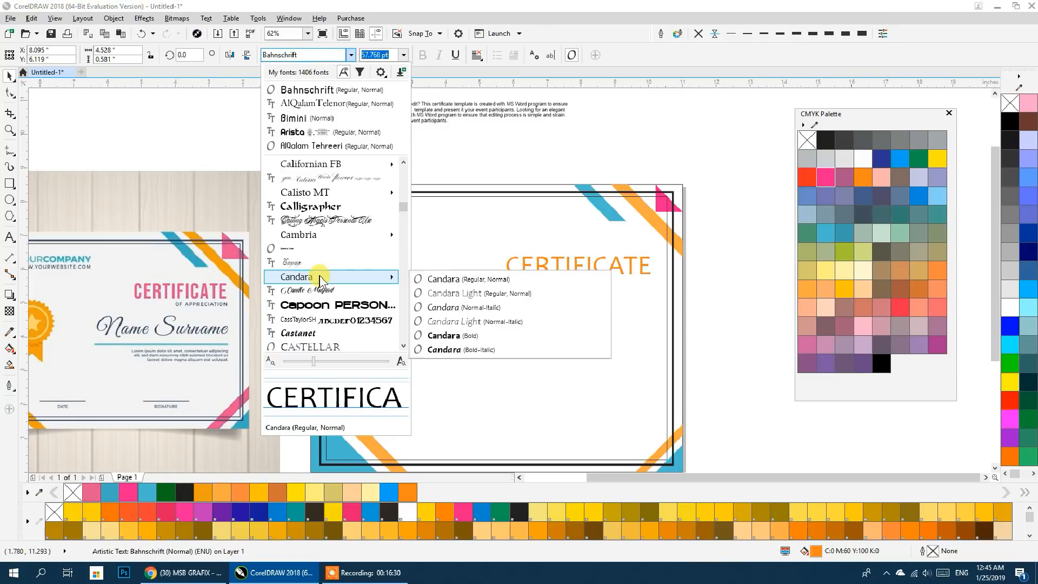
pyautogui.scroll(-4, 321, 280)
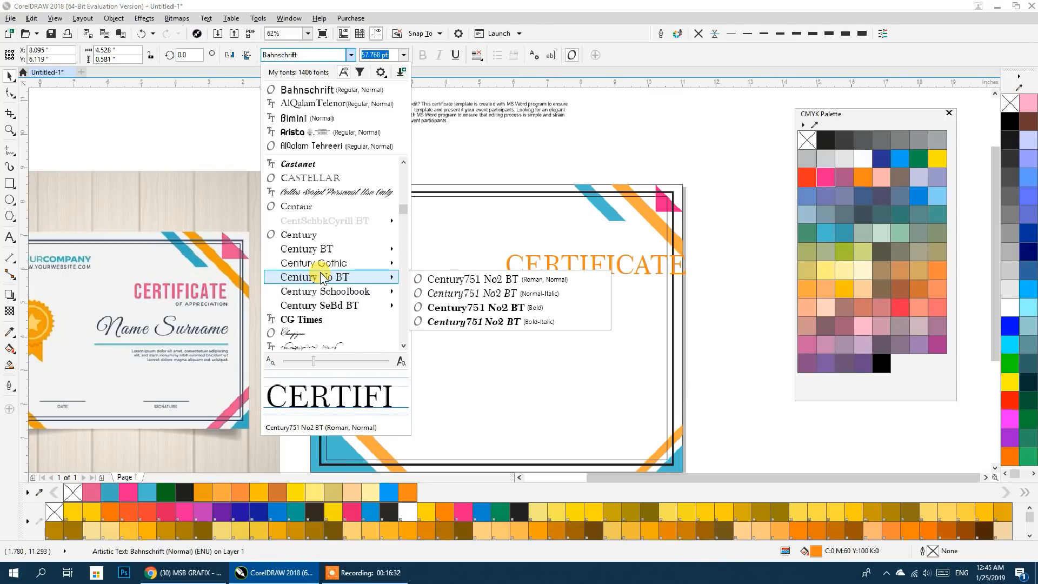
pyautogui.scroll(-4, 322, 276)
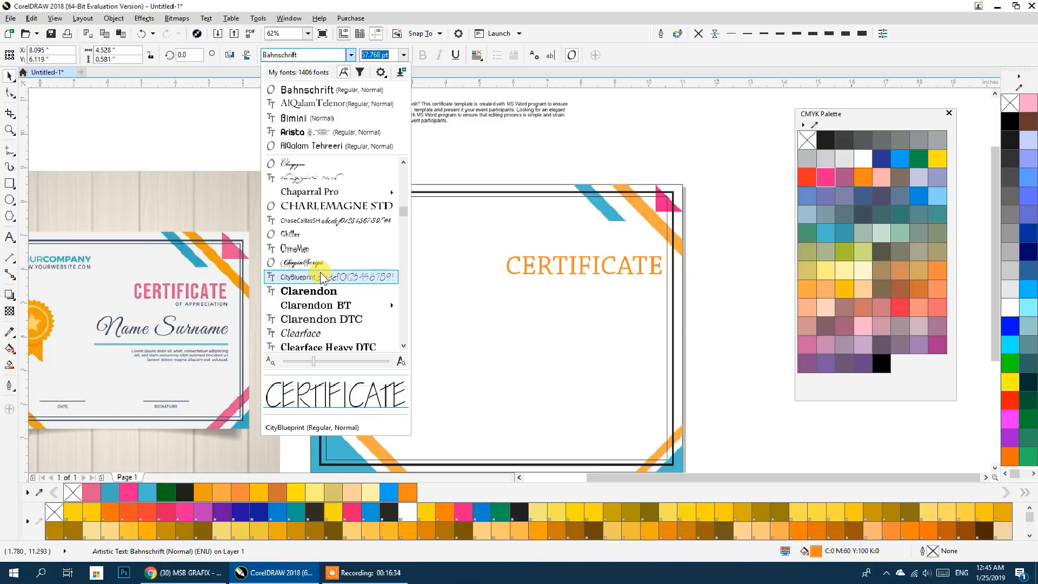
pyautogui.scroll(-4, 321, 275)
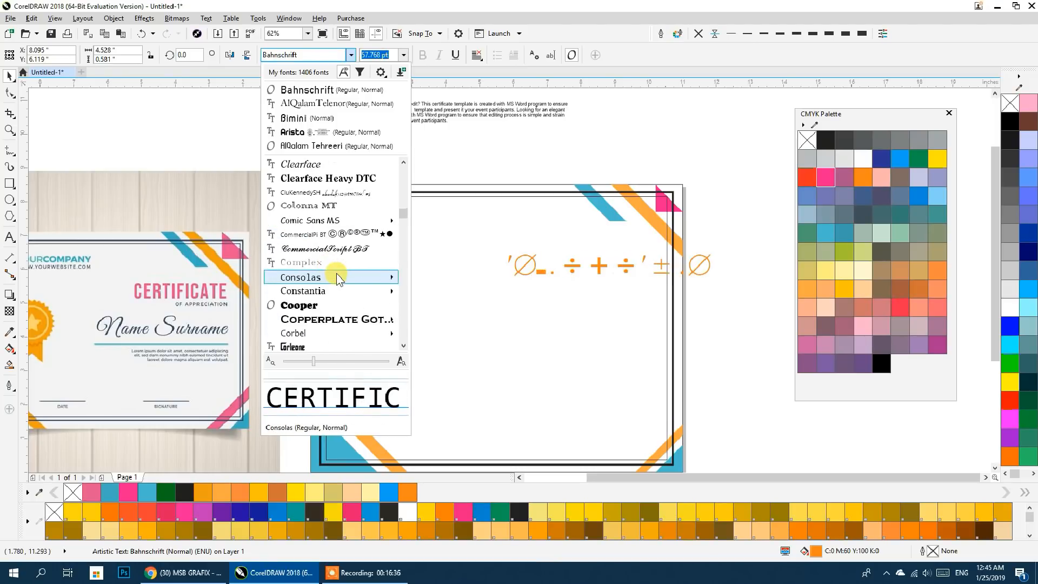
pyautogui.scroll(-1, 336, 278)
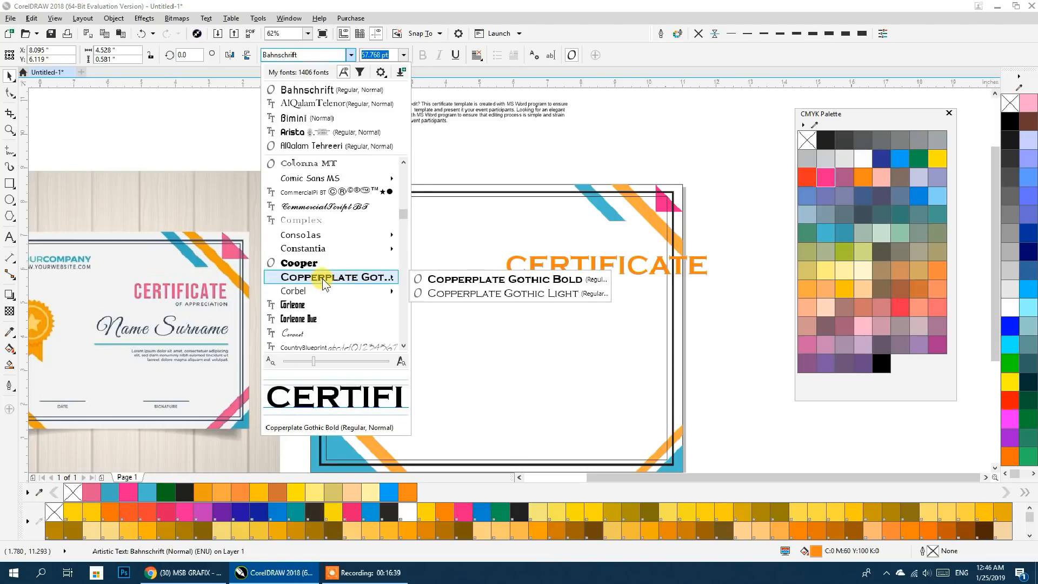
pyautogui.click(430, 279)
# Shrink the CERTIFICATE heading to about 52 pt and place it inside the border at about X 8.42 in, Y 6.26 in
pyautogui.moveTo(662, 273); pyautogui.dragTo(621, 270)
pyautogui.moveTo(460, 277); pyautogui.dragTo(557, 314)
pyautogui.scroll(5, 540, 286)
pyautogui.scroll(-4, 557, 315)
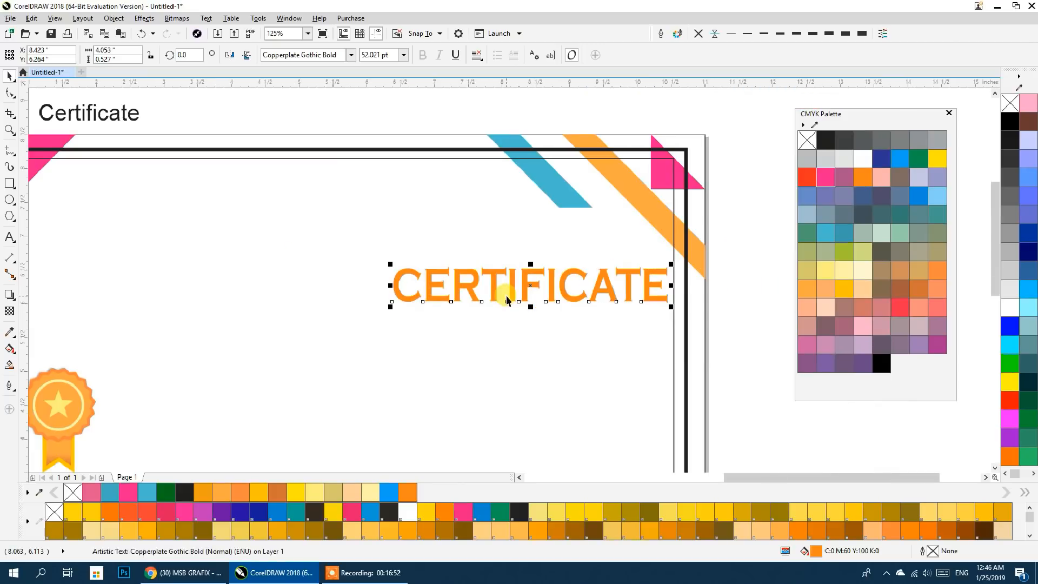
pyautogui.click(618, 318)
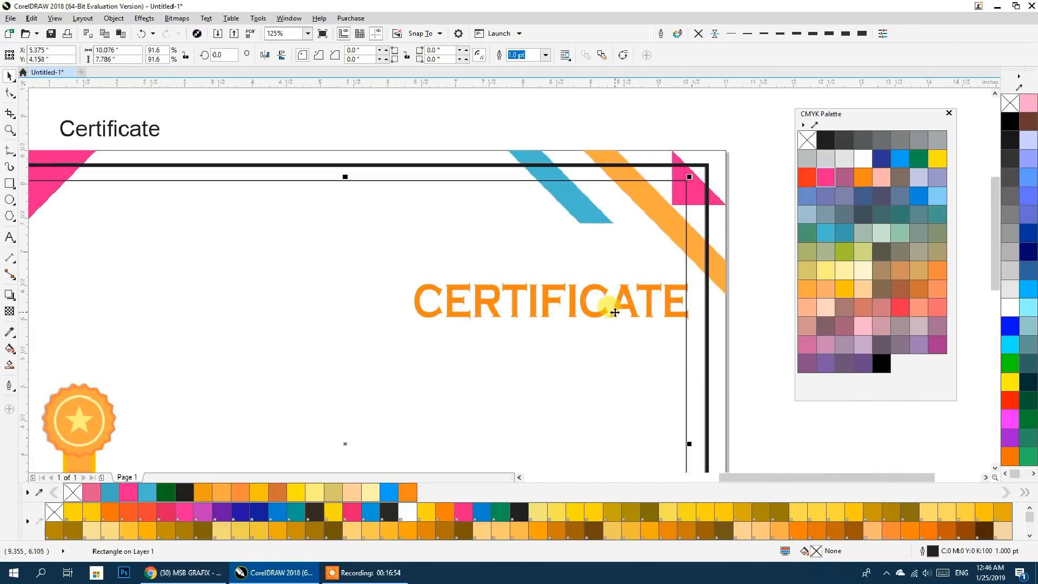
pyautogui.hotkey('ctrl', 'x')
pyautogui.hotkey('ctrl', 'z')
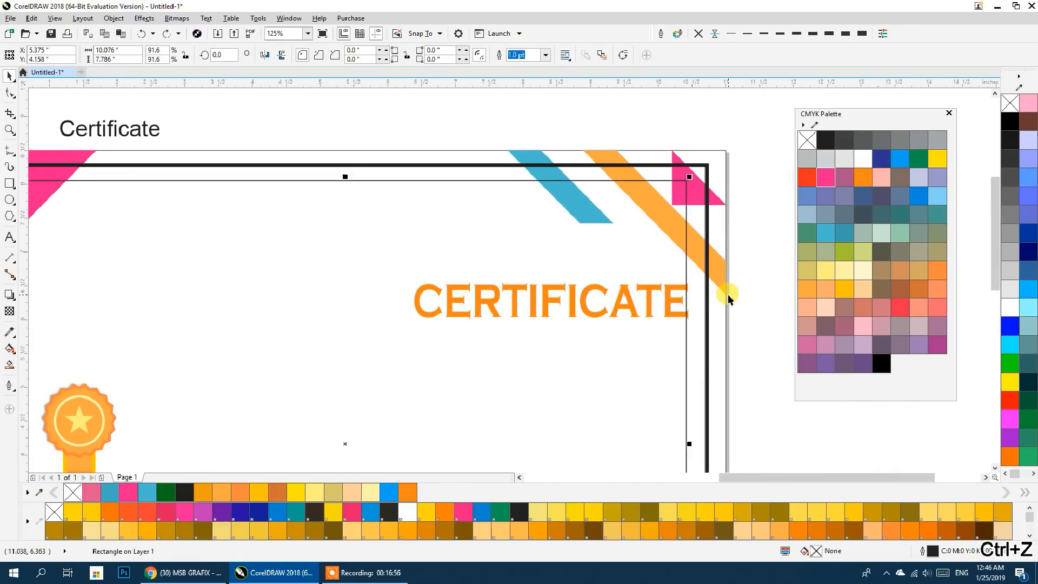
pyautogui.click(746, 290)
# Shift the CERTIFICATE heading slightly left and down to about X 8.34 in, Y 6.21 in
pyautogui.click(670, 313)
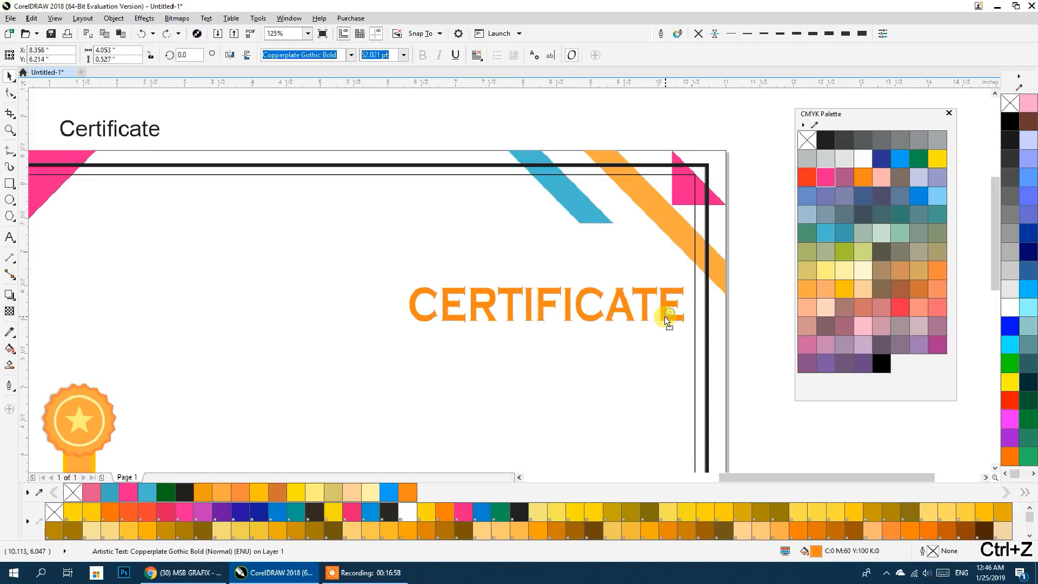
pyautogui.scroll(-3, 737, 260)
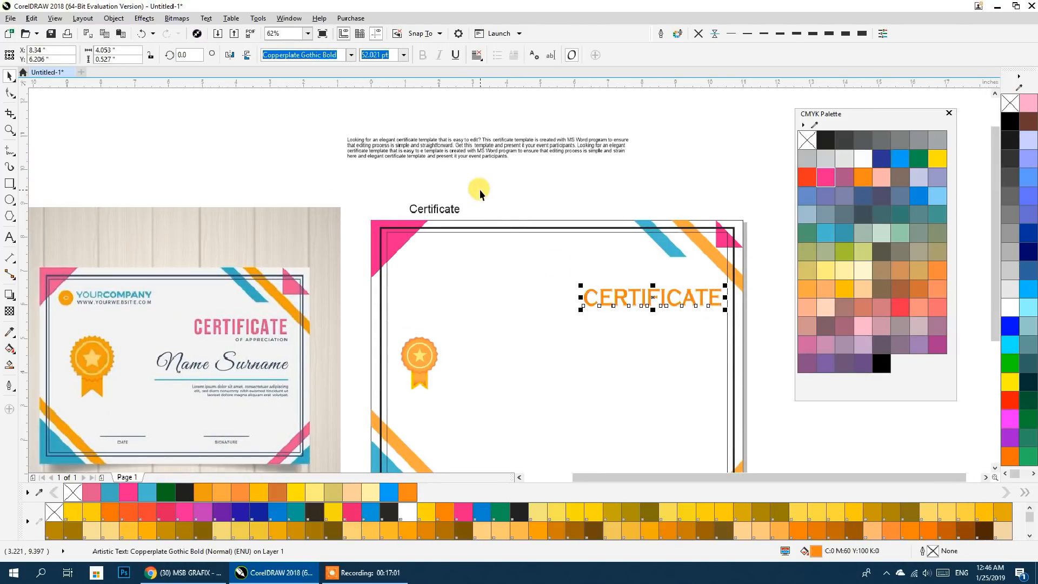
pyautogui.click(469, 193)
# Enlarge the grouped award medal proportionally and reposition it slightly up and to the right, inside the left border
pyautogui.moveTo(264, 342); pyautogui.dragTo(291, 339)
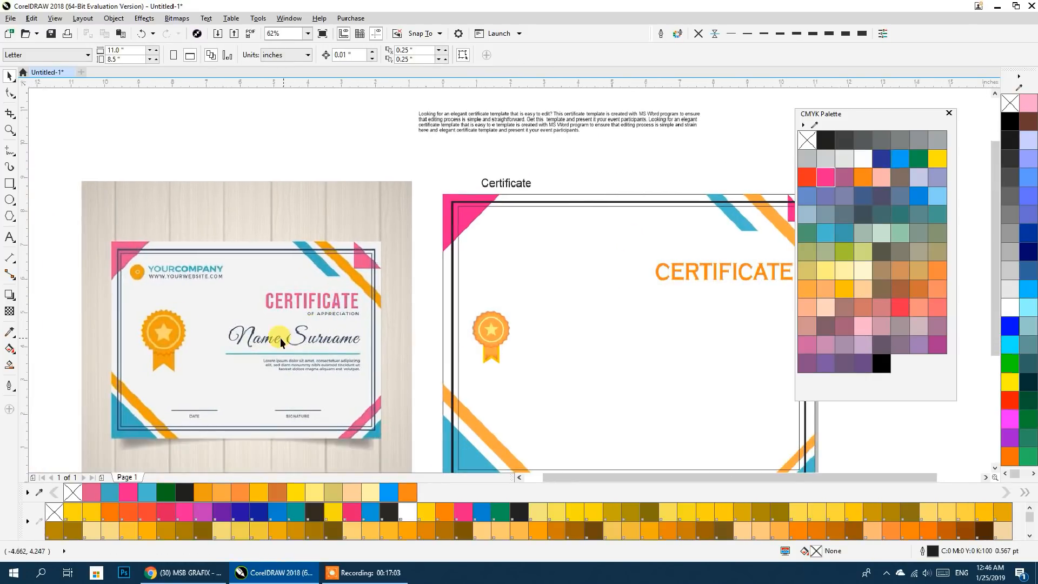
pyautogui.moveTo(366, 341); pyautogui.dragTo(299, 305)
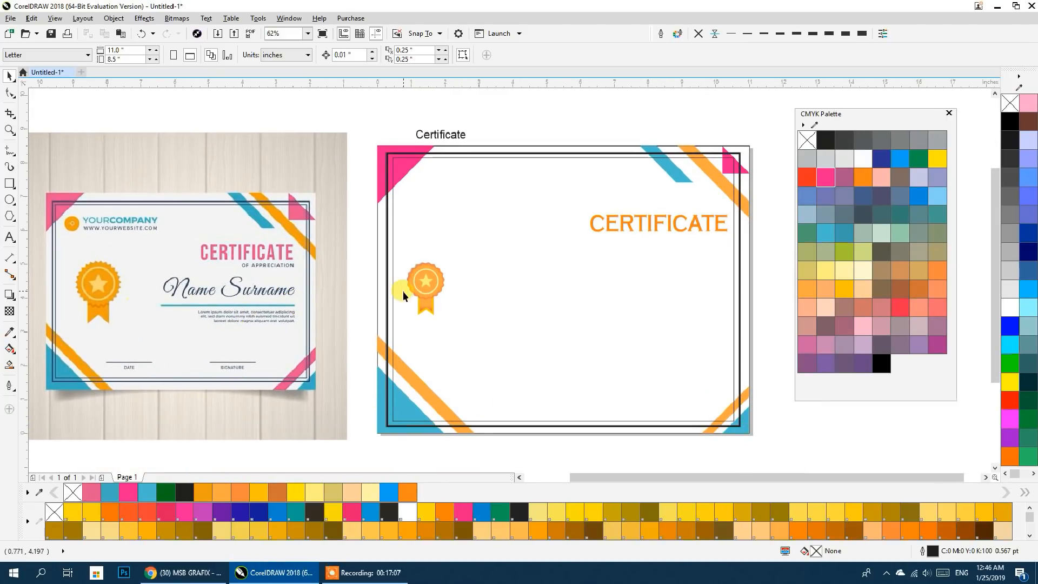
pyautogui.moveTo(364, 238); pyautogui.dragTo(469, 326)
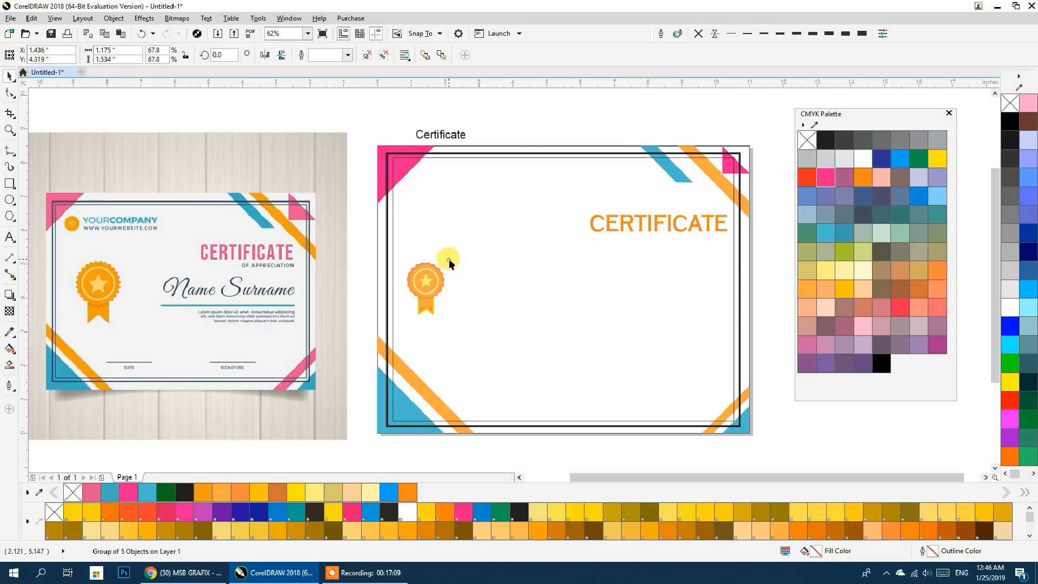
pyautogui.click(436, 273)
pyautogui.moveTo(448, 259)
pyautogui.mouseDown()
pyautogui.moveTo(468, 235)
pyautogui.moveTo(464, 273)
pyautogui.mouseUp()
pyautogui.click(368, 278)
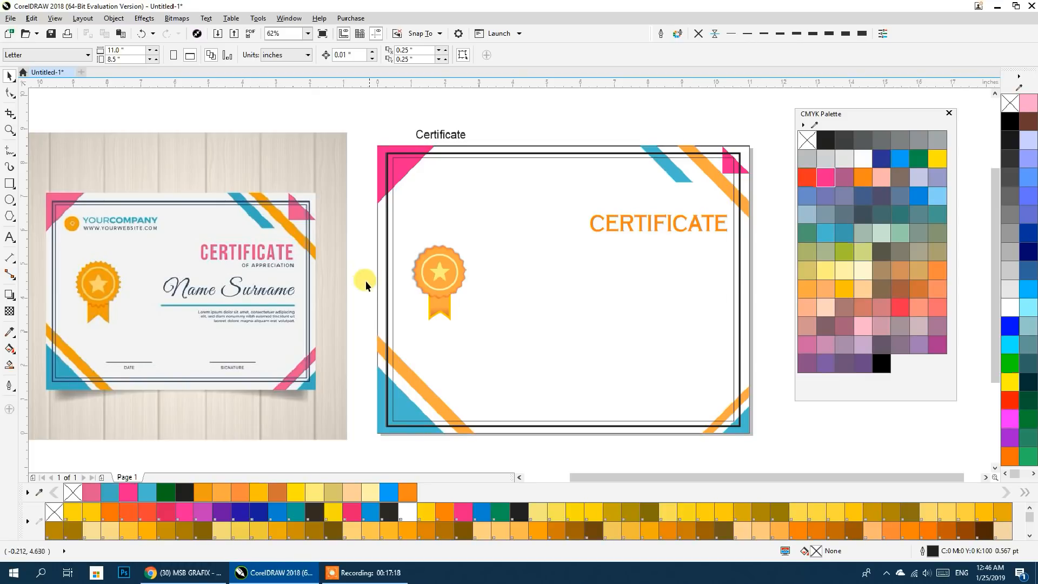
# Copy the small "Certificate" text to the area below the heading and replace its wording with "Name Surename"
pyautogui.moveTo(440, 143); pyautogui.dragTo(607, 305)
pyautogui.doubleClick(621, 303)
pyautogui.write('Nm')
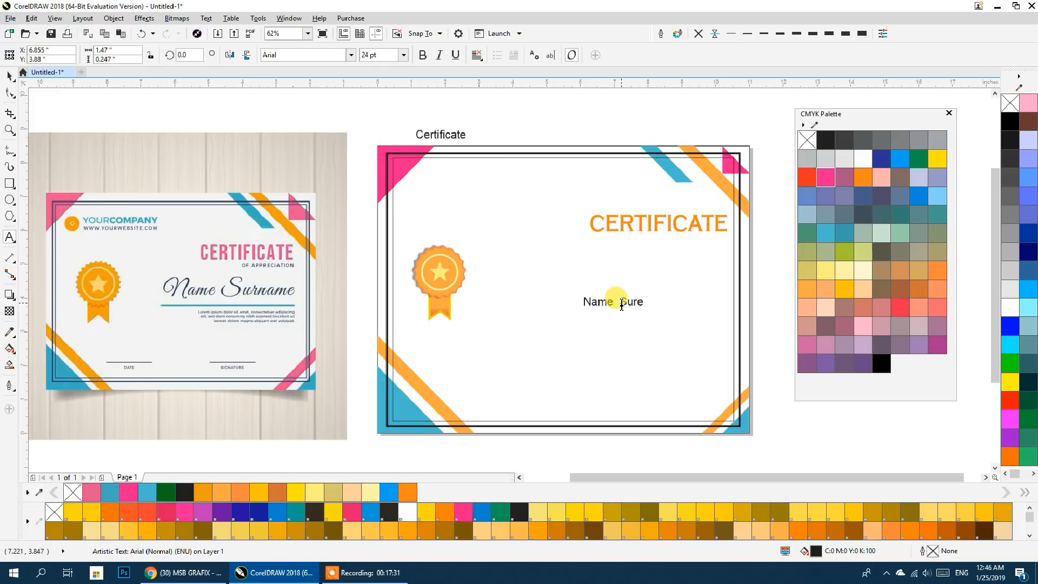
pyautogui.hotkey('ctrl', 'space')
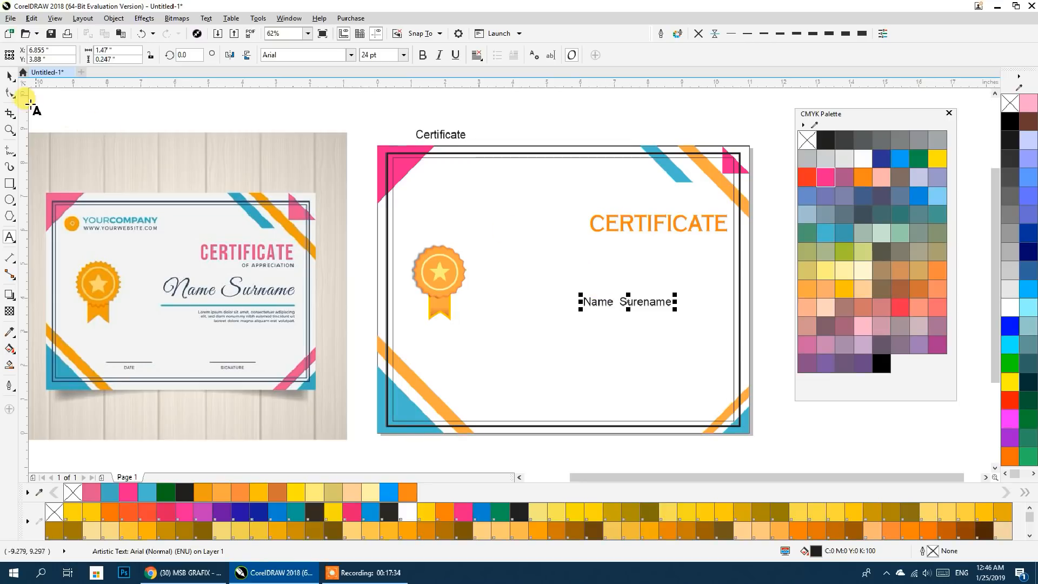
# Set the placeholder name text in the Aspire font and enlarge it to align with the CERTIFICATE heading's right edge
pyautogui.click(348, 54)
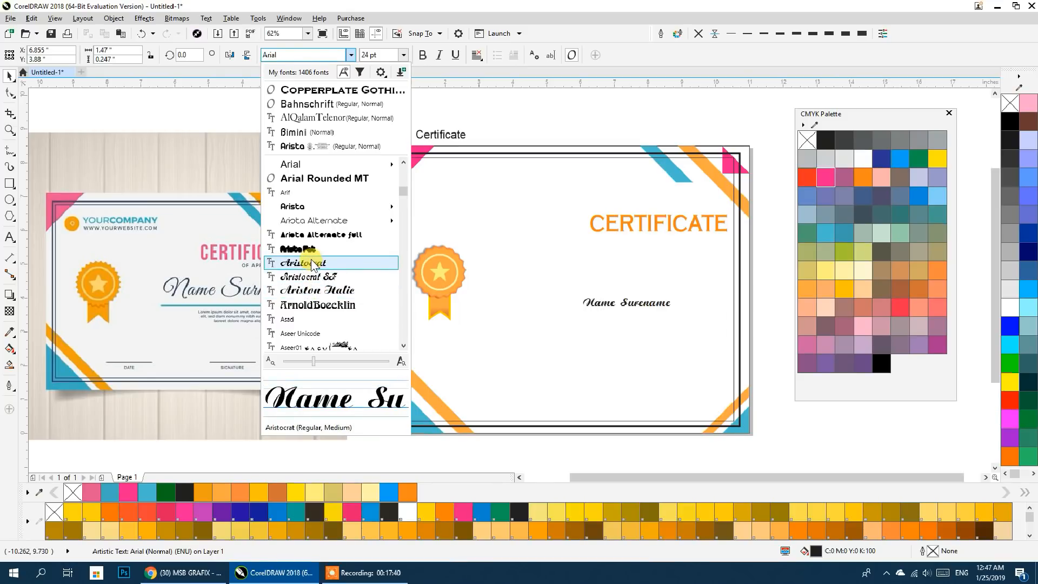
pyautogui.scroll(-3, 311, 262)
pyautogui.click(297, 249)
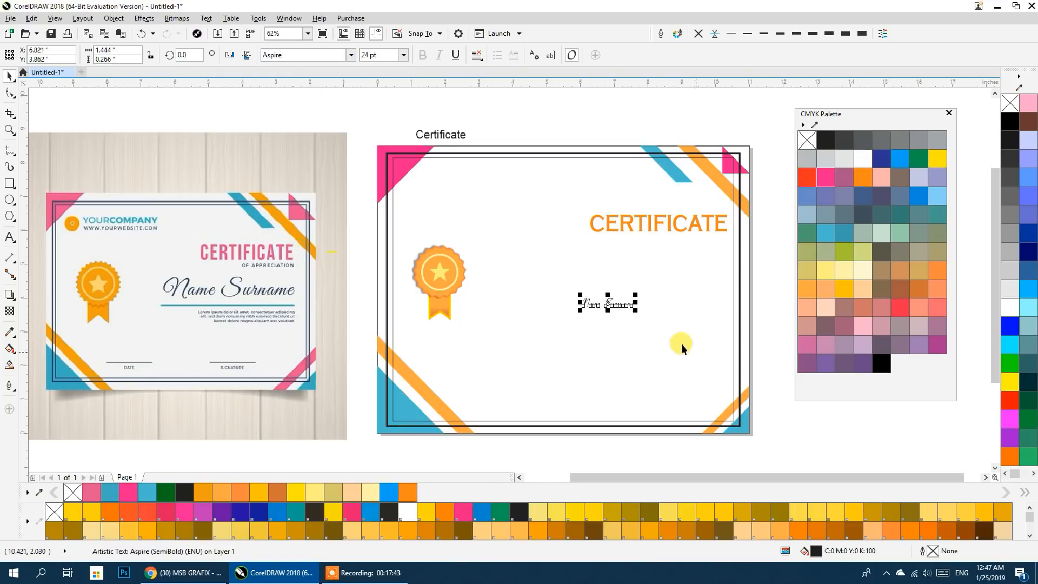
pyautogui.moveTo(639, 311); pyautogui.dragTo(668, 313)
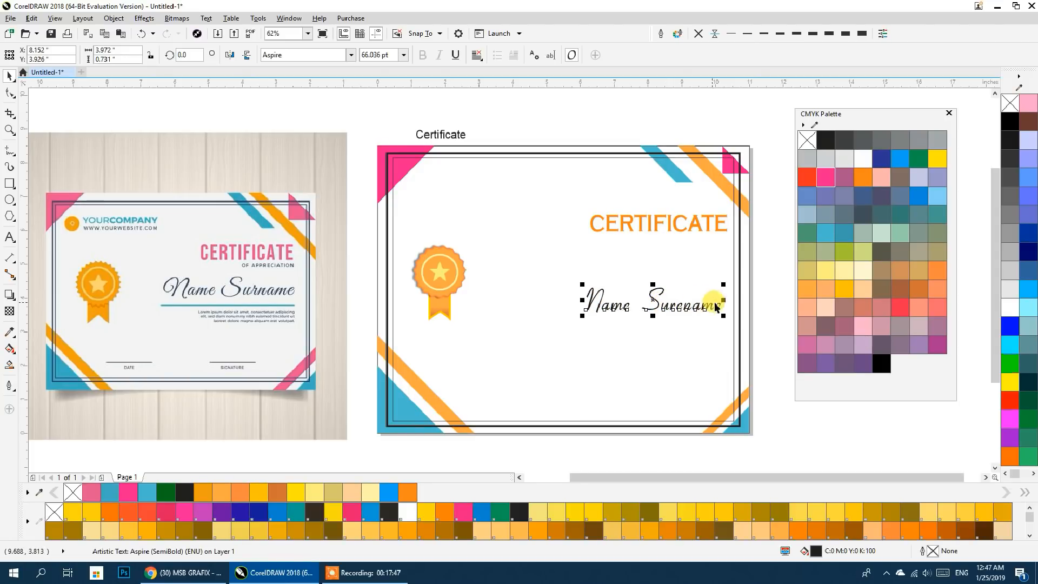
pyautogui.moveTo(722, 282)
pyautogui.mouseDown()
pyautogui.moveTo(725, 267)
pyautogui.moveTo(729, 281)
pyautogui.mouseUp()
pyautogui.moveTo(585, 318); pyautogui.dragTo(571, 316)
pyautogui.click(778, 448)
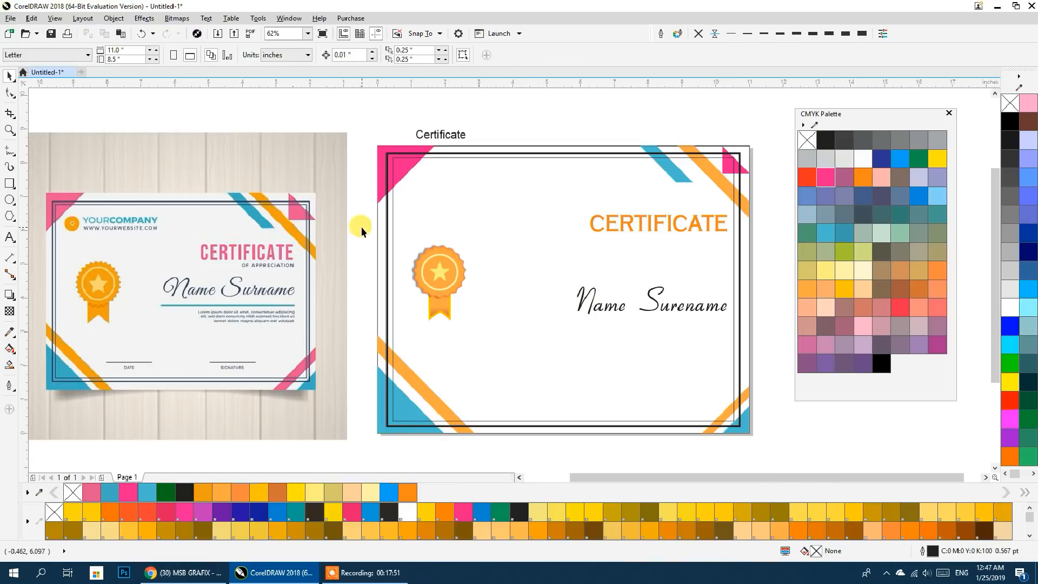
# Draw a thin rectangle about 5.48 by 0.07 inches under the name, fill it blue (C60 M0 Y20 K0) and remove its outline
pyautogui.click(9, 183)
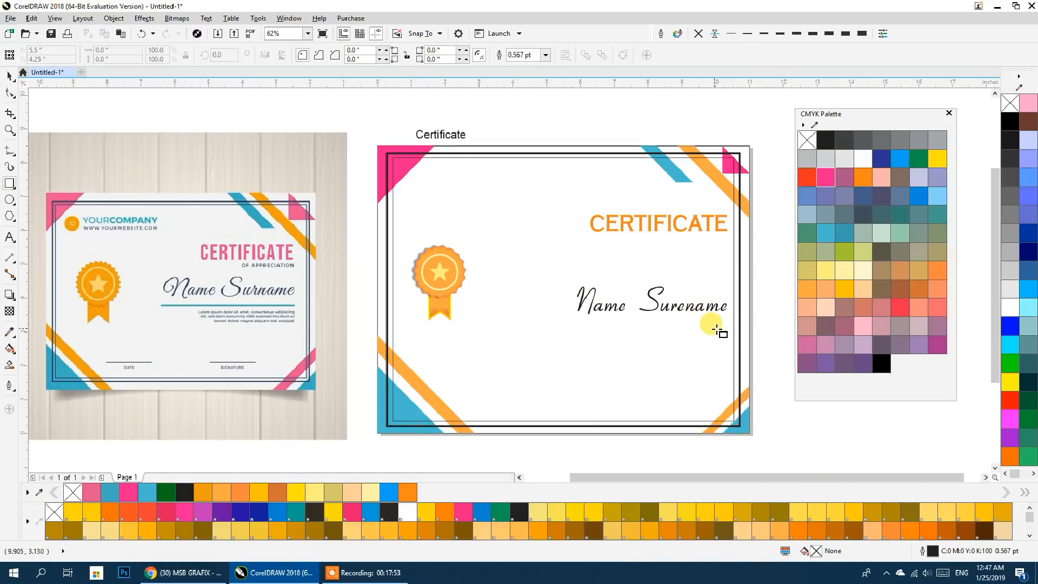
pyautogui.moveTo(728, 320); pyautogui.dragTo(540, 319)
pyautogui.click(9, 81)
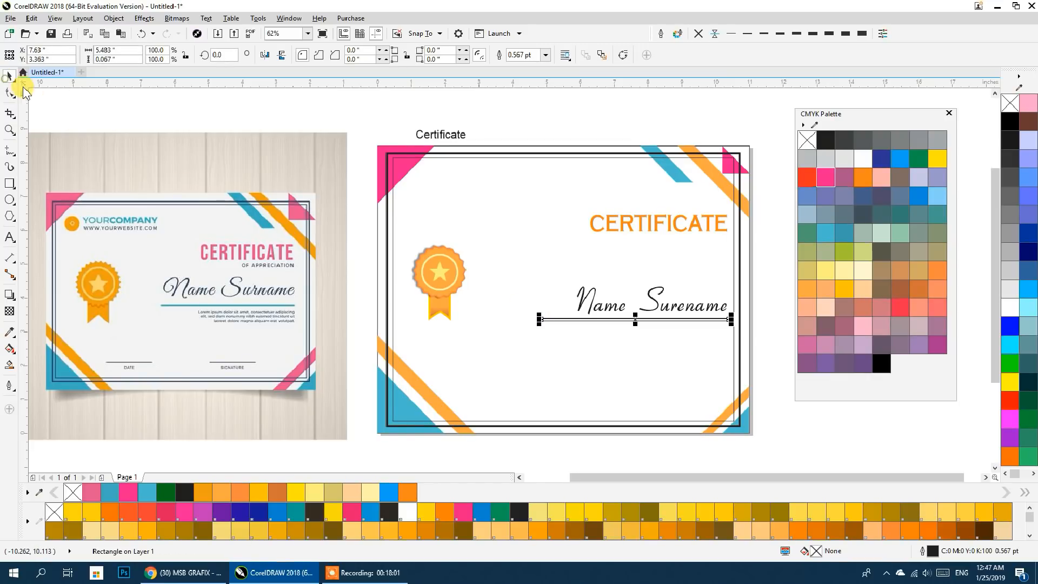
pyautogui.click(825, 231)
pyautogui.click(698, 35)
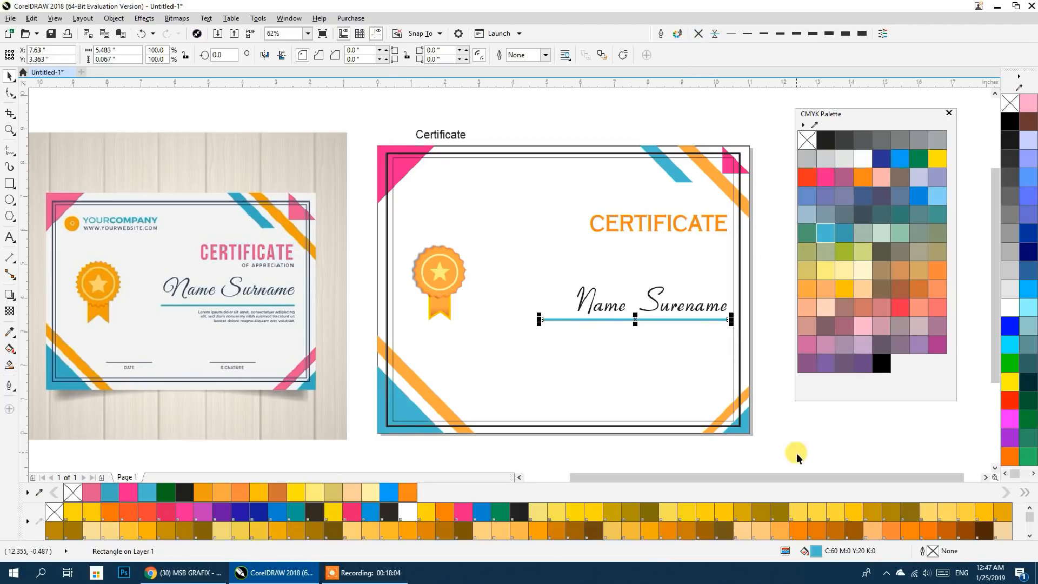
pyautogui.click(796, 453)
# Place the description paragraph below the blue line and delete its wording after the second "Looking for an elegant certificate template"
pyautogui.scroll(-2, 516, 238)
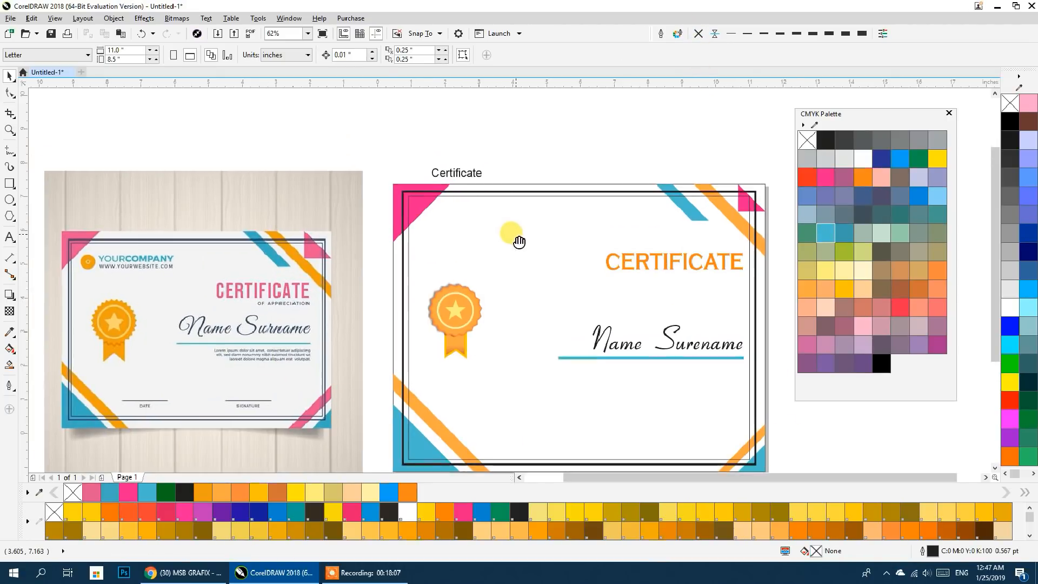
pyautogui.moveTo(503, 180); pyautogui.dragTo(592, 319)
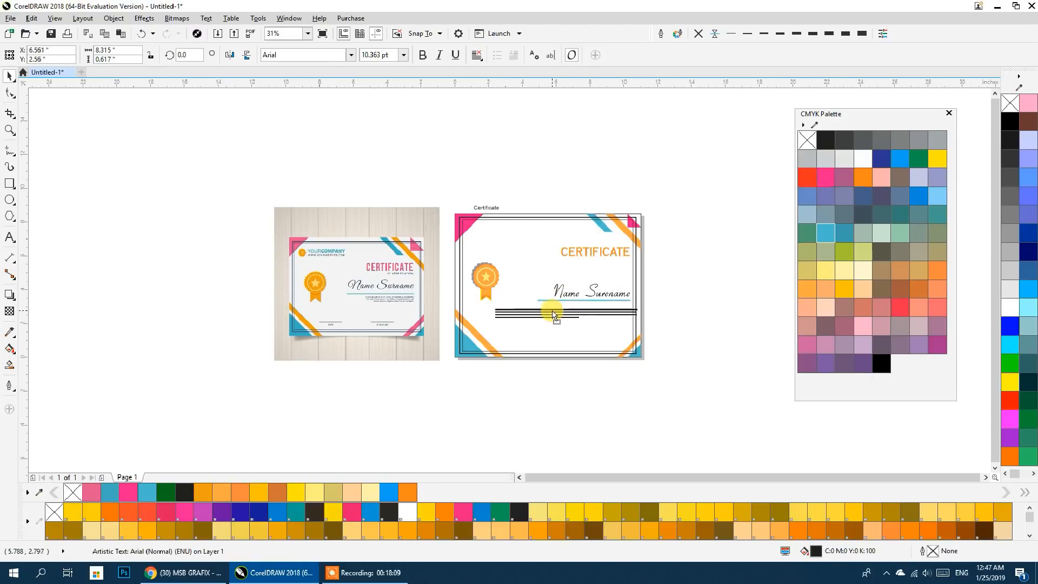
pyautogui.scroll(4, 591, 319)
pyautogui.click(517, 294)
pyautogui.doubleClick(503, 300)
pyautogui.moveTo(518, 308); pyautogui.dragTo(280, 296)
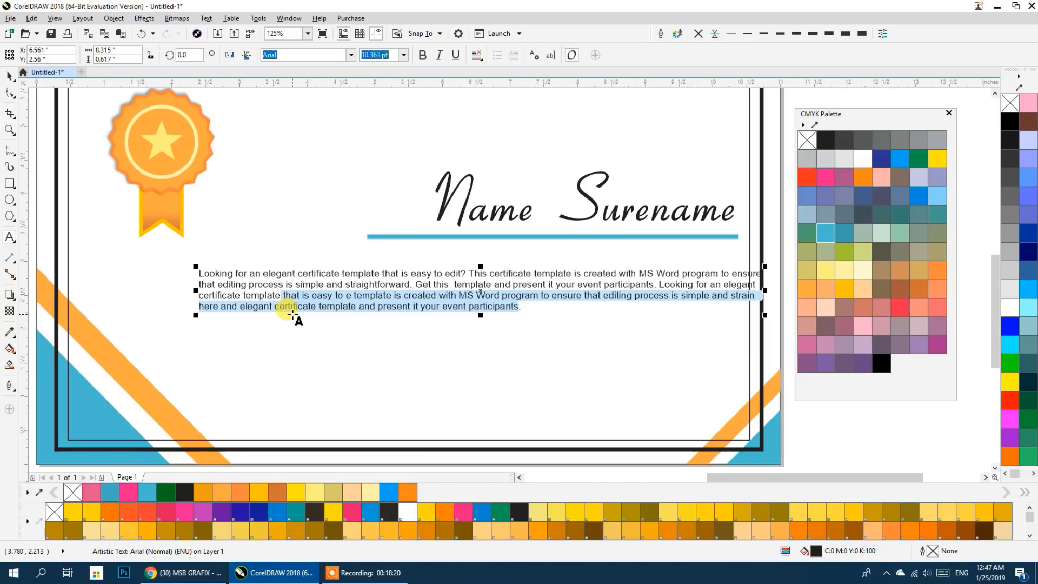
pyautogui.press('Delete')
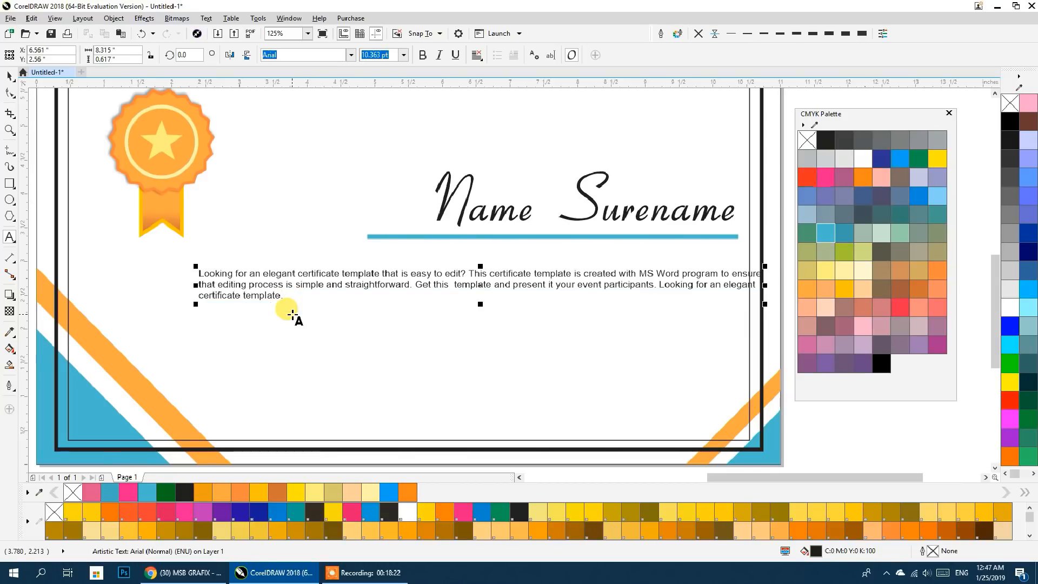
# Break the paragraph after "easy to edit?" and after "straightforward.", keeping "This certificate template" together on the second line
pyautogui.click(532, 273)
pyautogui.press('Return')
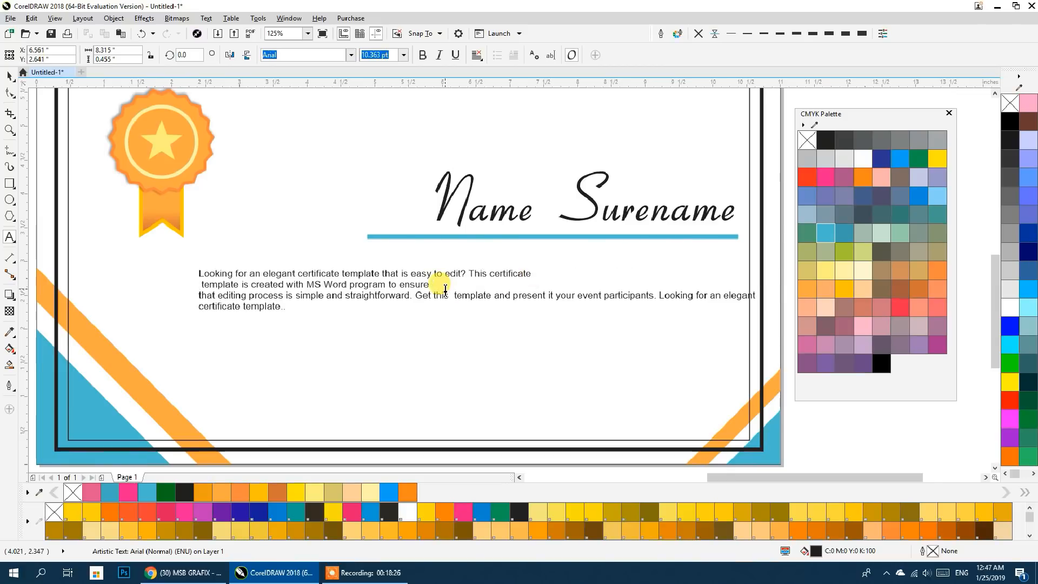
pyautogui.click(413, 296)
pyautogui.press('Return')
pyautogui.press('Delete')
pyautogui.click(466, 274)
pyautogui.press('Return')
pyautogui.press('Return')
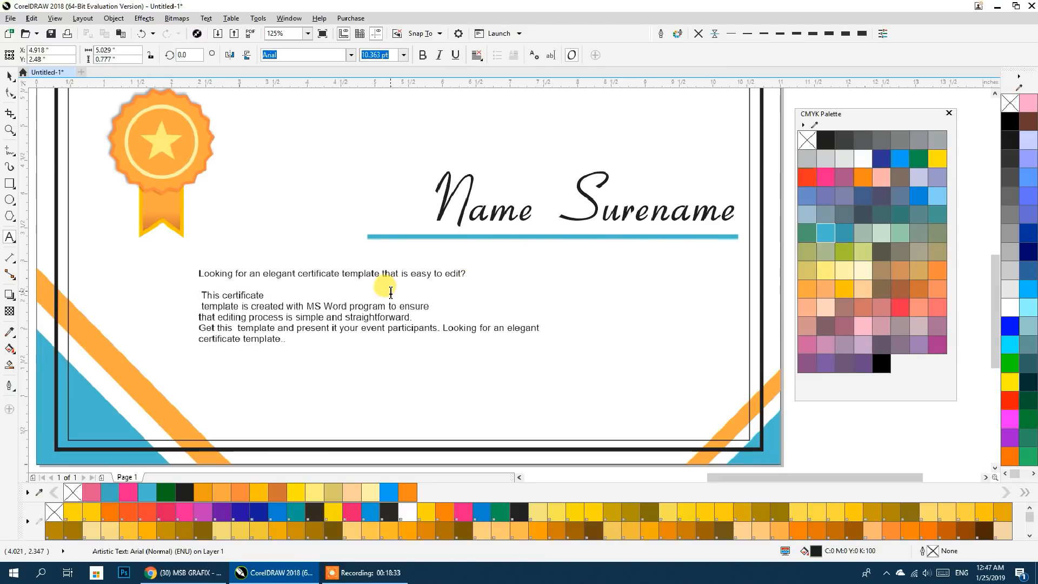
pyautogui.press('Up')
pyautogui.press('Delete')
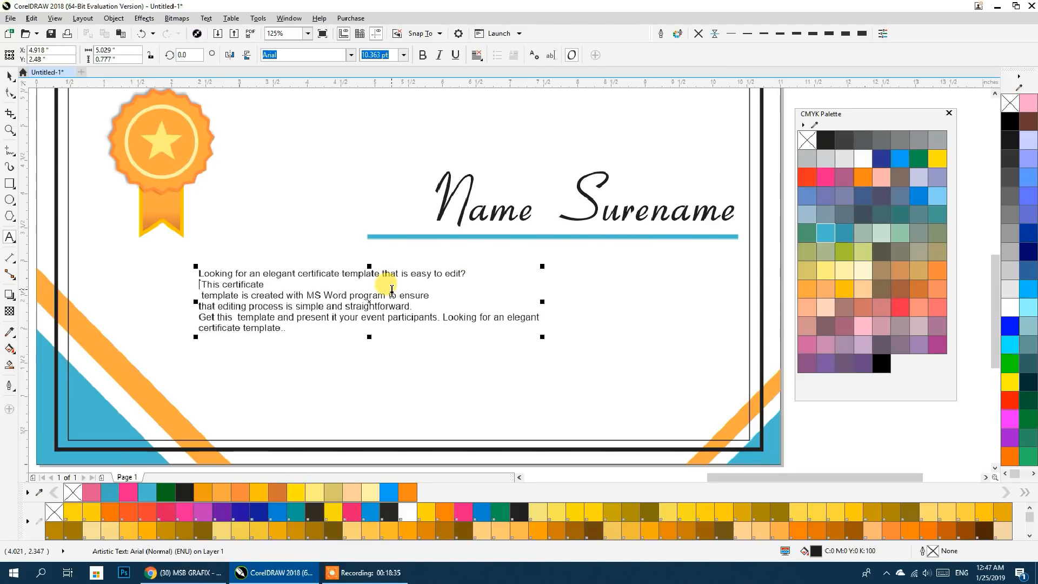
pyautogui.press('BackSpace')
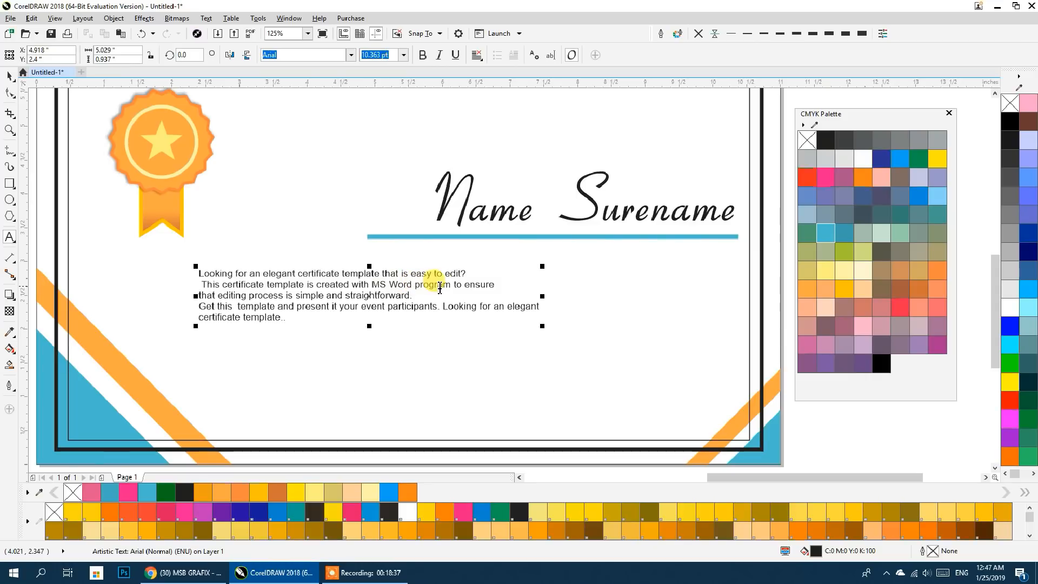
# Bring "Get this" up onto the third line, break the text after it, and split "straightforward" into "straight forward"
pyautogui.click(429, 295)
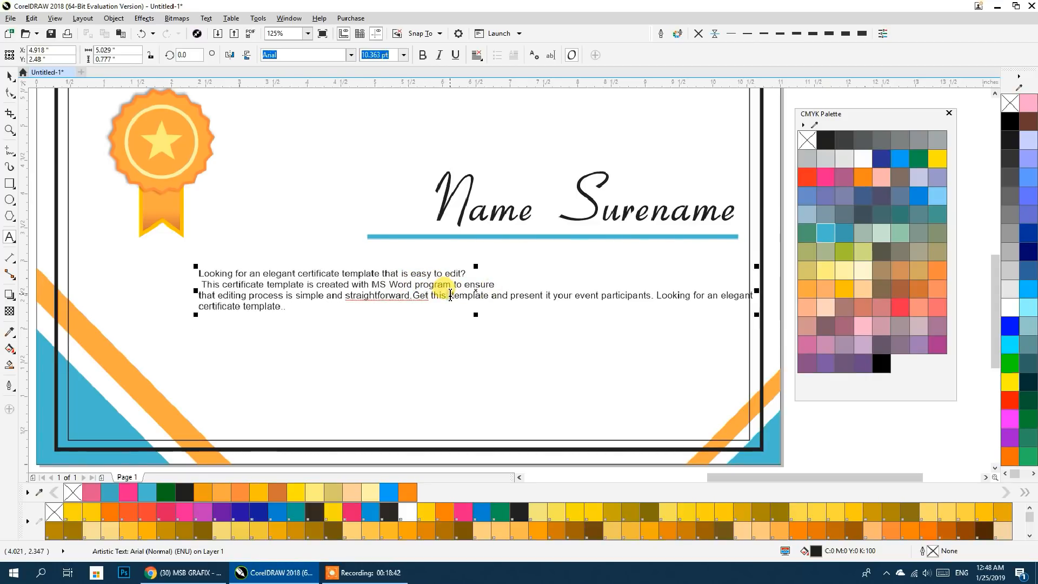
pyautogui.click(448, 295)
pyautogui.press('Return')
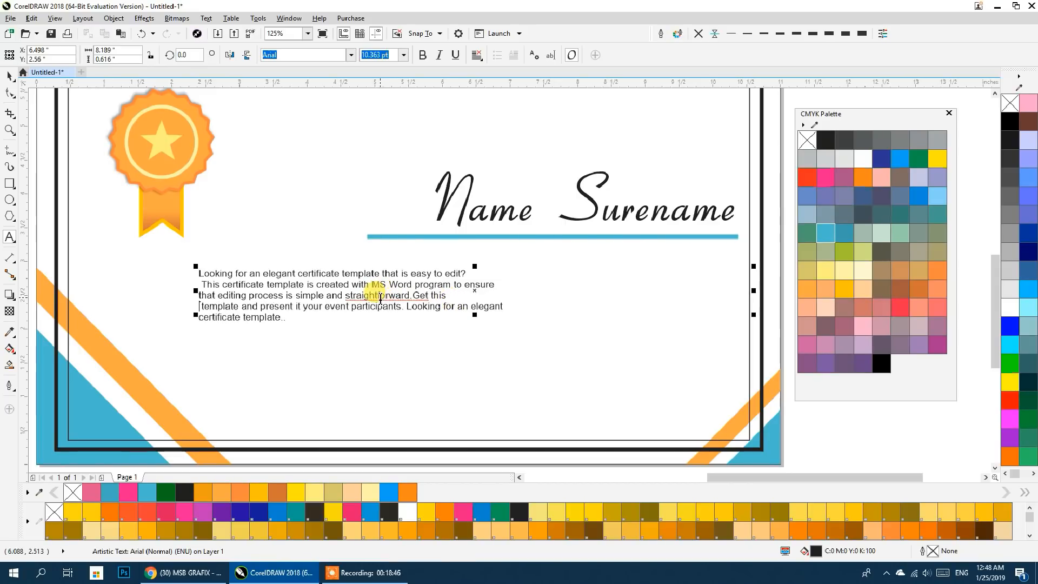
pyautogui.click(377, 296)
pyautogui.click(467, 296)
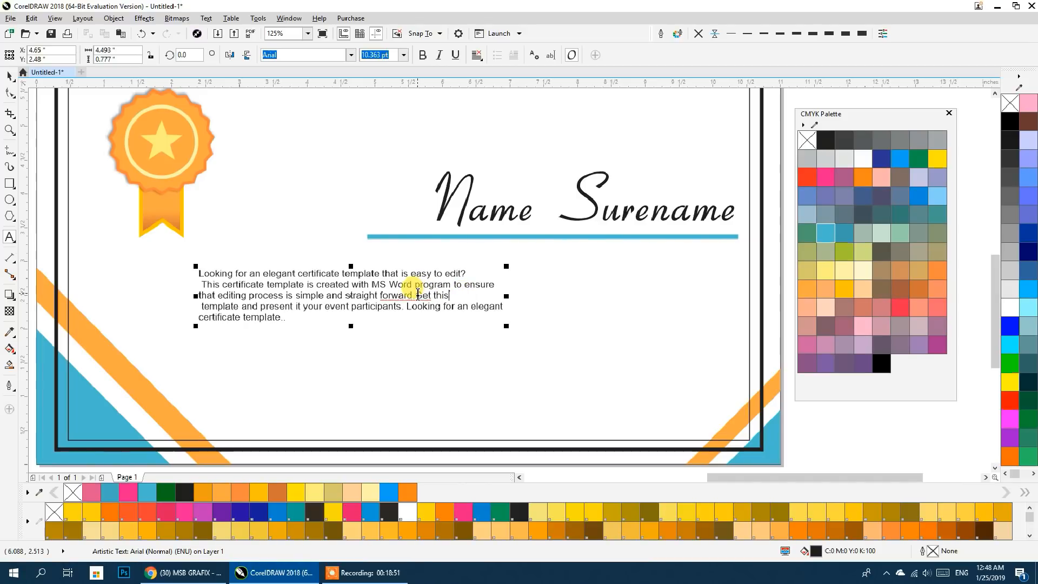
# Shift the third line's break to after "Get this template" and remove the leading spaces from the second and fourth lines
pyautogui.click(467, 295)
pyautogui.press('Delete')
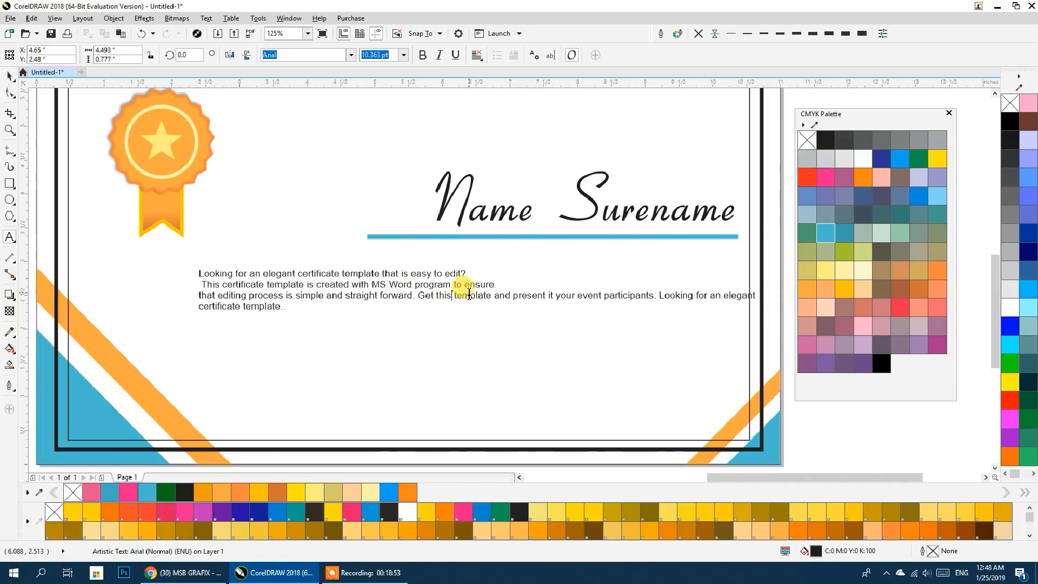
pyautogui.press('Return')
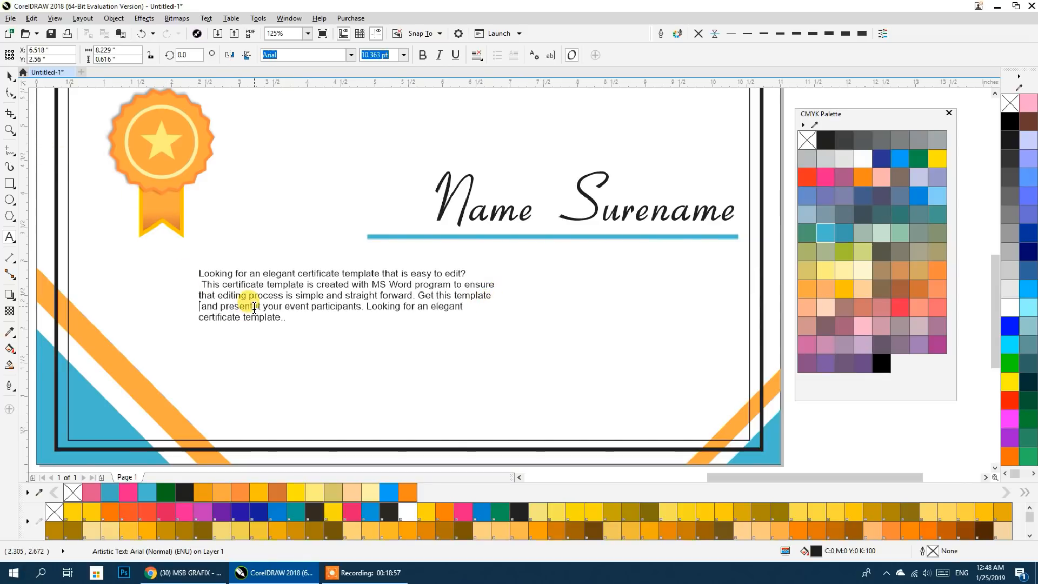
pyautogui.press('Delete')
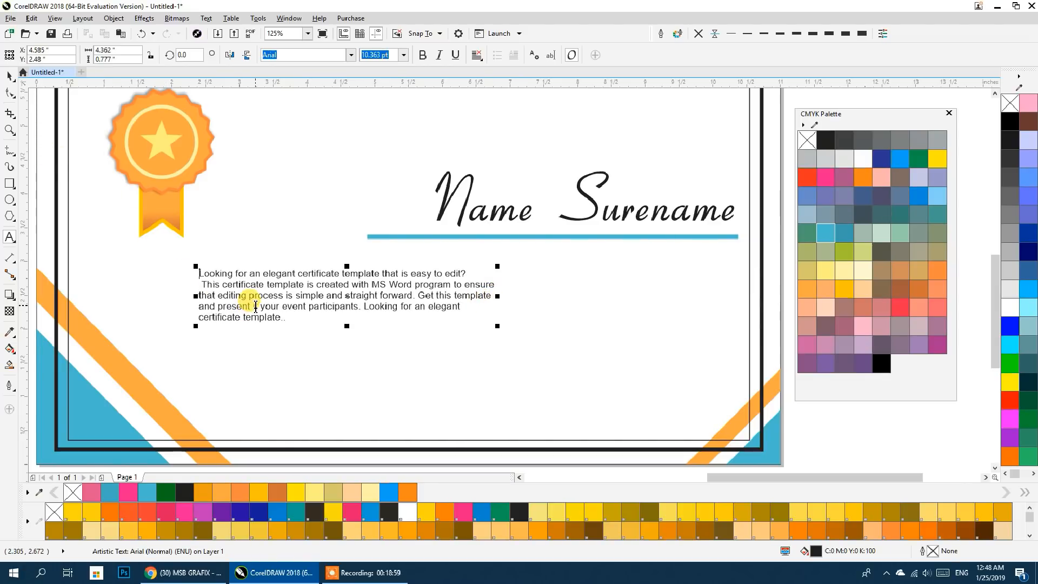
pyautogui.press('Delete')
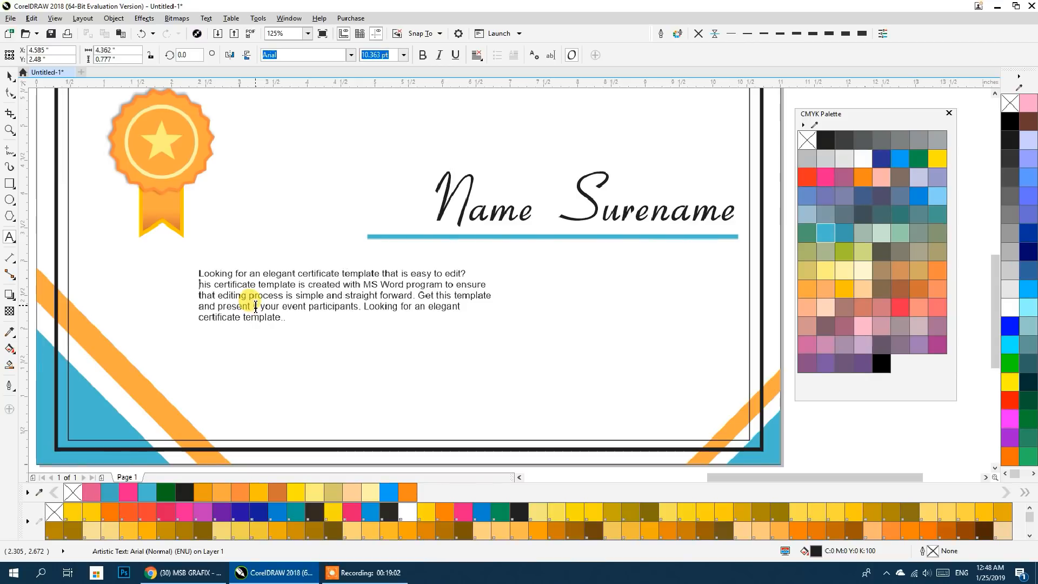
# Move the paragraph directly under the blue line and set its font to Copperplate Gothic Bold
pyautogui.click(10, 75)
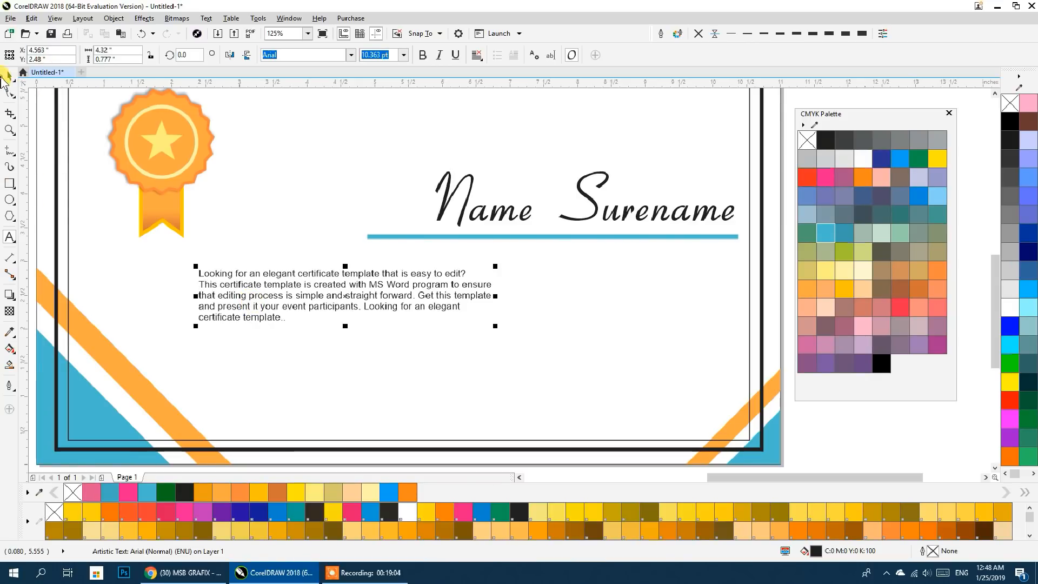
pyautogui.moveTo(260, 275); pyautogui.dragTo(494, 254)
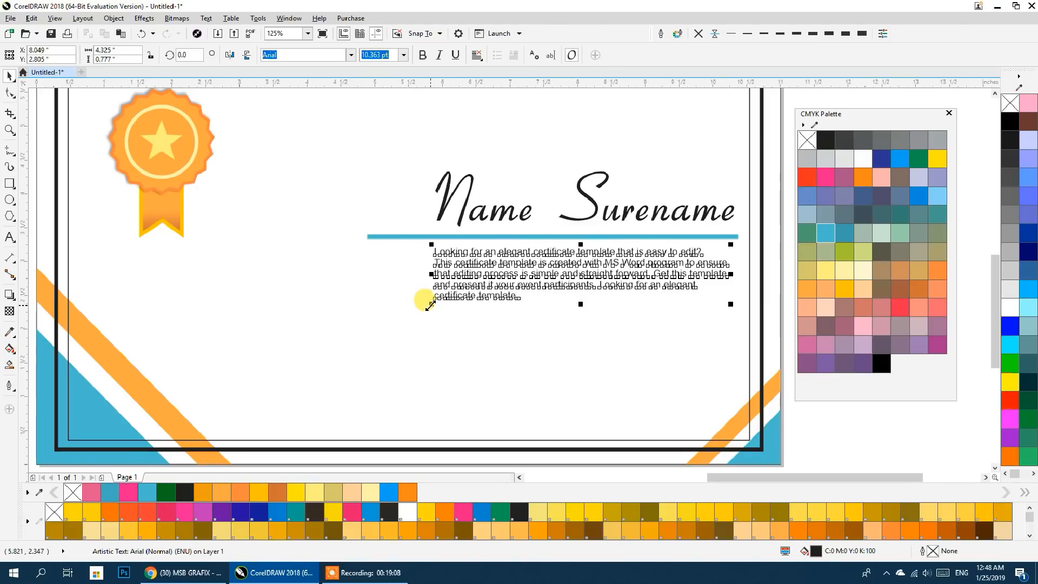
pyautogui.click(342, 56)
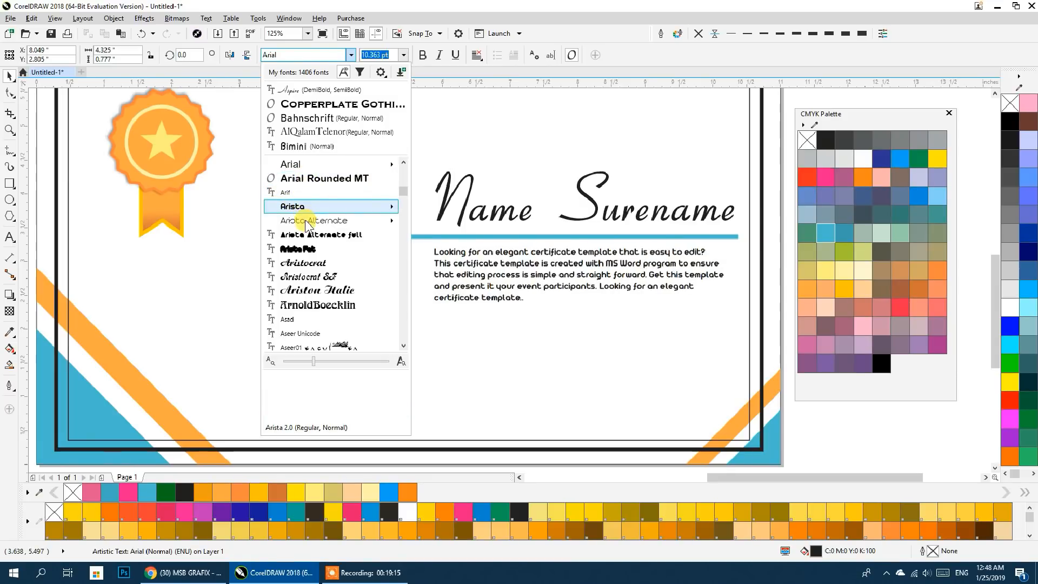
pyautogui.click(306, 104)
# Scale the paragraph down to about 3.58 by 0.46 inches and position it under the right end of the blue line
pyautogui.moveTo(463, 260); pyautogui.dragTo(390, 260)
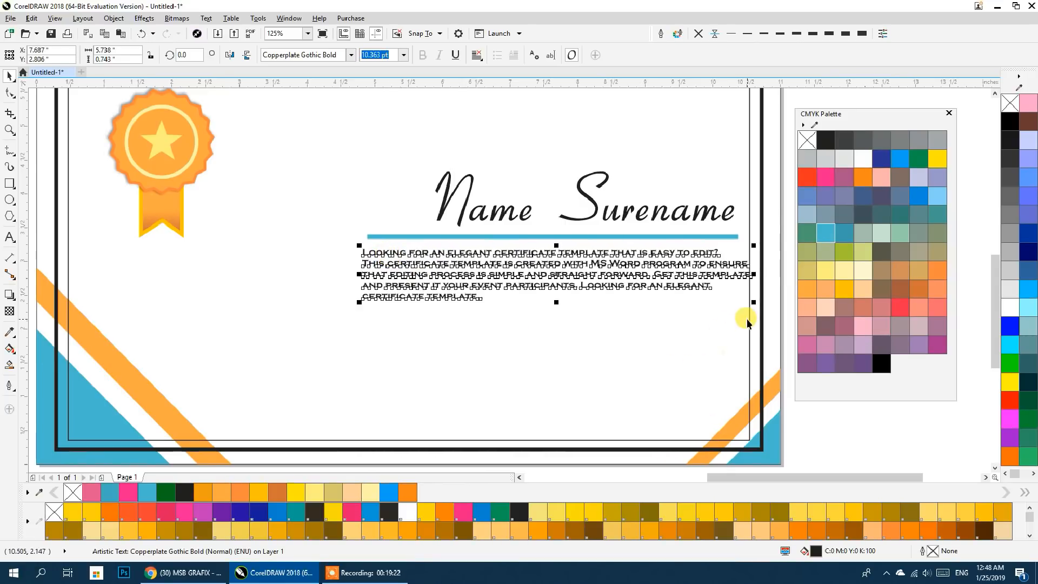
pyautogui.moveTo(753, 304); pyautogui.dragTo(716, 297)
pyautogui.moveTo(508, 266); pyautogui.dragTo(521, 262)
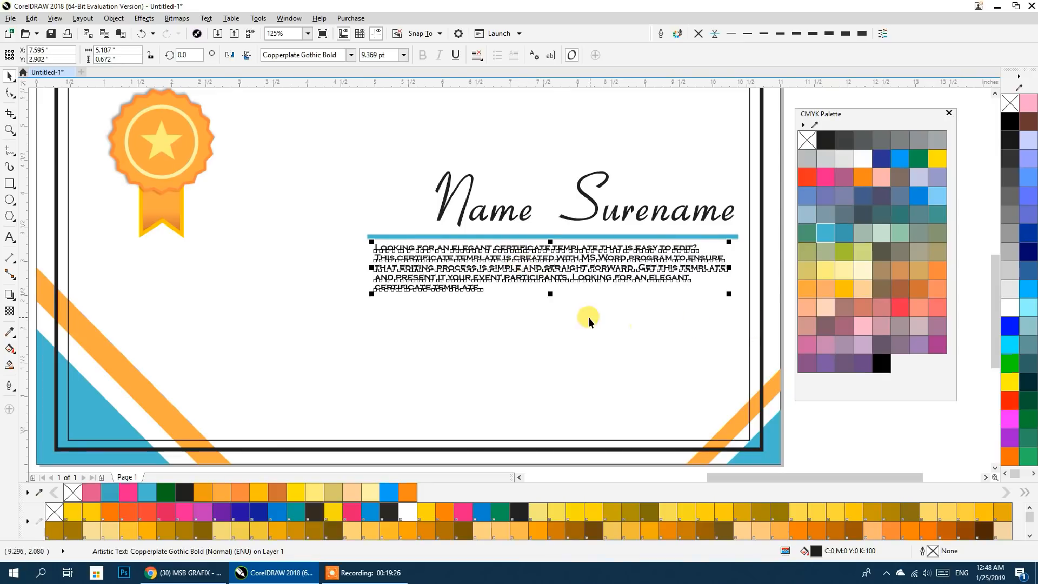
pyautogui.scroll(-2, 589, 321)
pyautogui.moveTo(485, 323); pyautogui.dragTo(634, 298)
pyautogui.scroll(4, 660, 300)
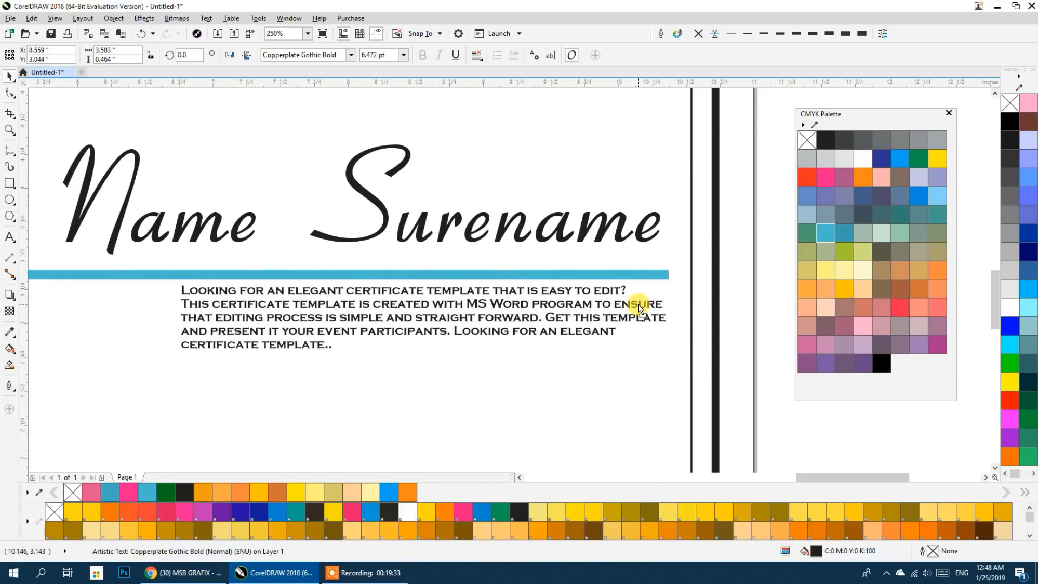
pyautogui.scroll(-4, 688, 307)
pyautogui.click(772, 425)
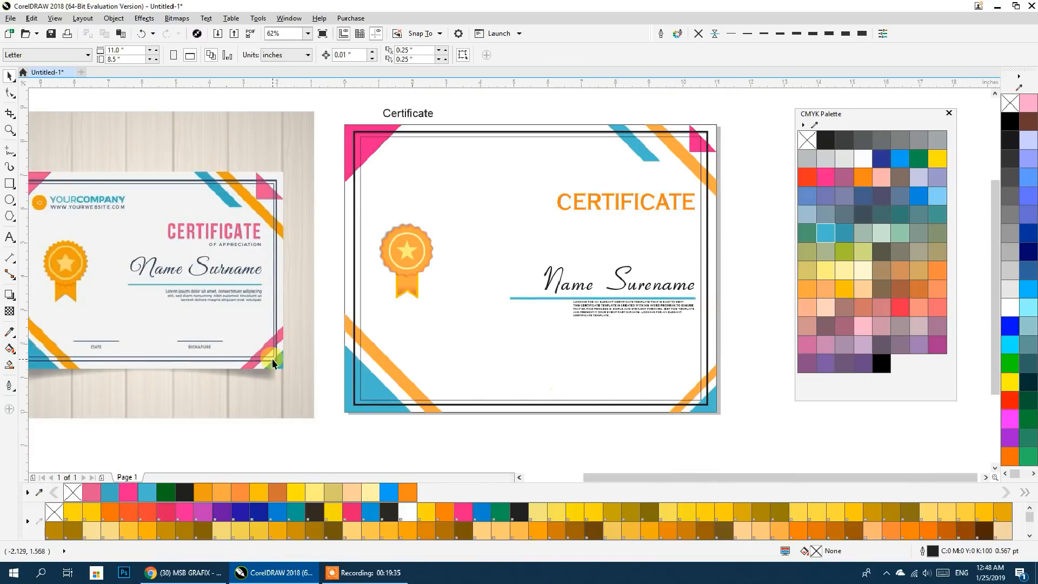
# Draw two matching thin rectangles about 0.05 inches high, side by side near the certificate's lower edge, as date and signature lines
pyautogui.moveTo(444, 353); pyautogui.dragTo(451, 363)
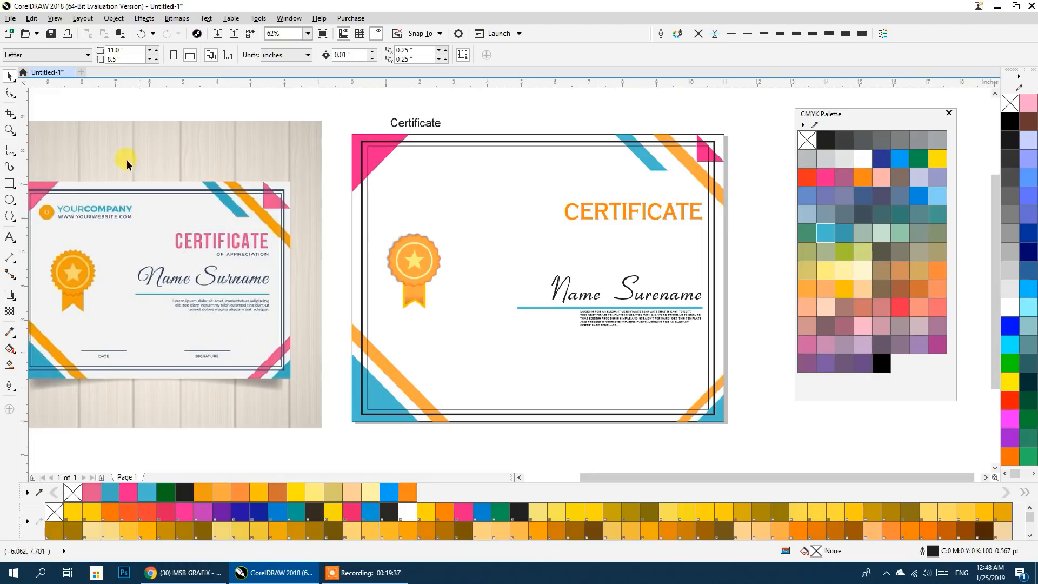
pyautogui.moveTo(255, 377); pyautogui.dragTo(284, 365)
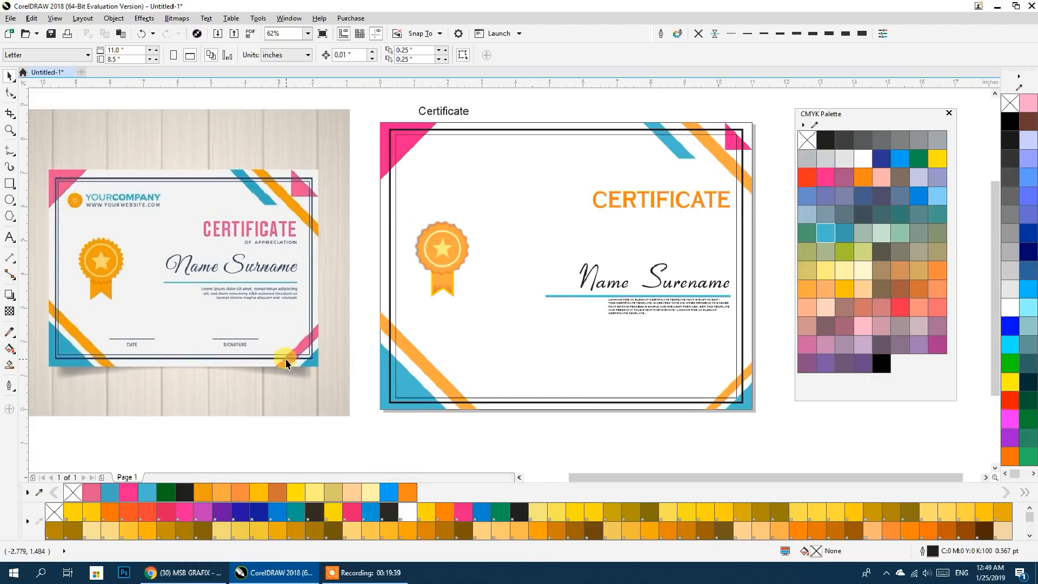
pyautogui.click(9, 184)
pyautogui.moveTo(463, 363); pyautogui.dragTo(672, 354)
pyautogui.click(9, 76)
# Group the date and signature lines and centre the group horizontally on the certificate's border frame
pyautogui.moveTo(717, 466); pyautogui.dragTo(406, 342)
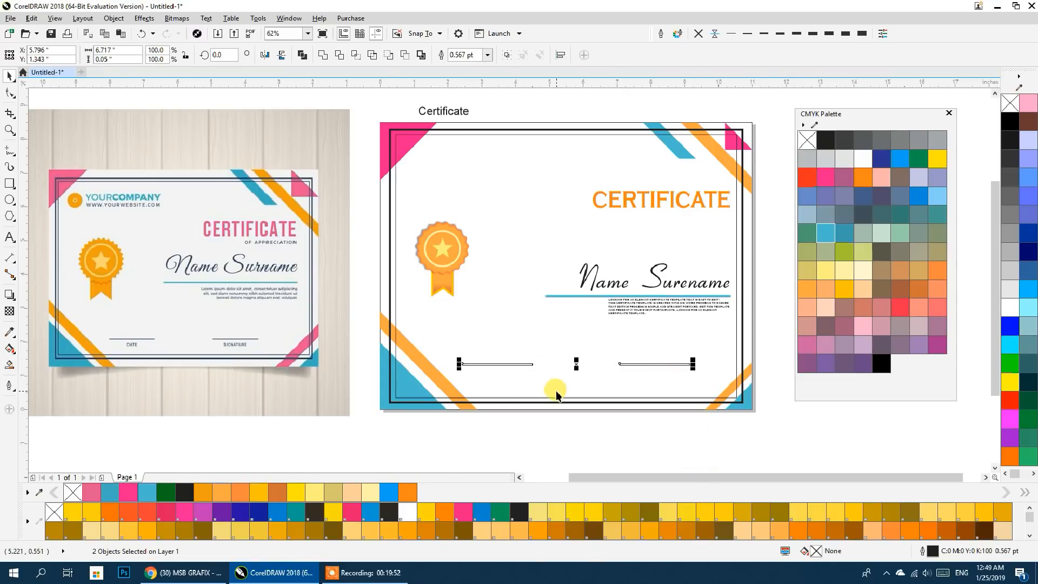
pyautogui.hotkey('ctrl', 'g')
pyautogui.click(559, 393)
pyautogui.press('c')
pyautogui.click(558, 435)
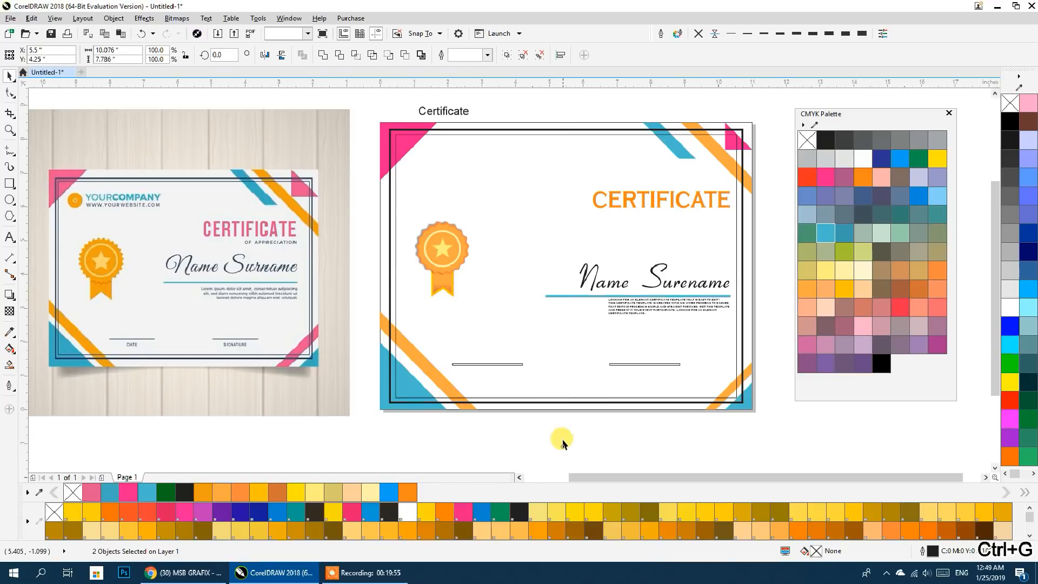
# Shift the grouped date and signature lines slightly right and scale the group down to about 5.18 inches wide
pyautogui.moveTo(612, 367); pyautogui.dragTo(622, 366)
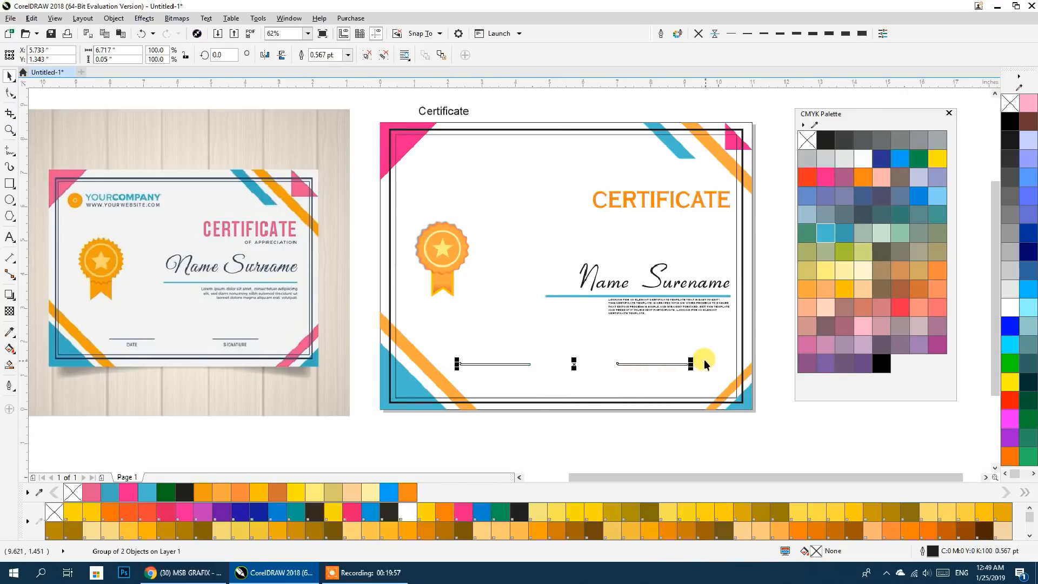
pyautogui.moveTo(689, 354); pyautogui.dragTo(620, 387)
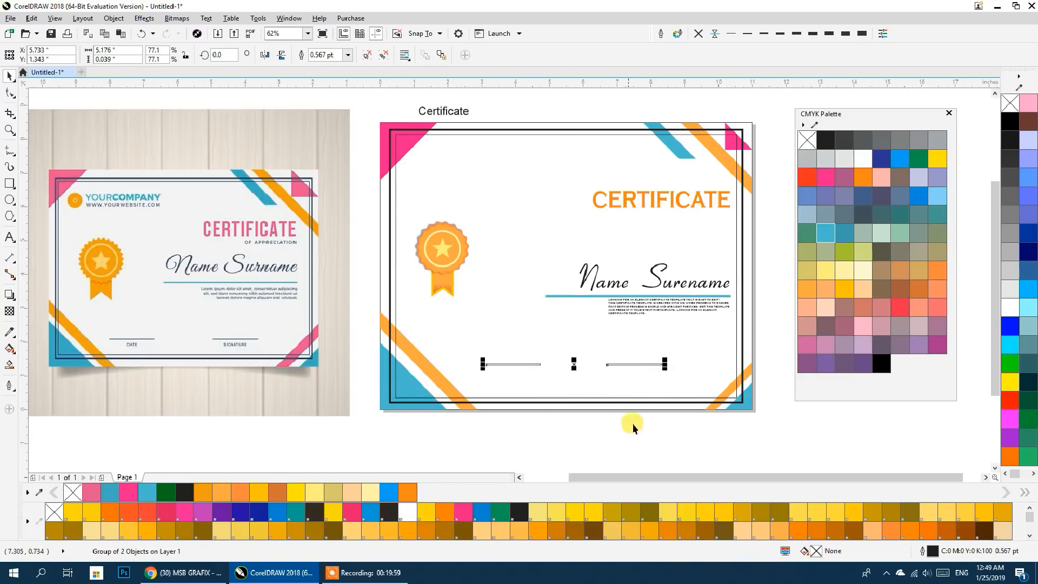
# Move the signature line further right so the two lines span about 5.99 inches, and lower the grouped lines slightly
pyautogui.keyDown('ctrl'); pyautogui.click(624, 365); pyautogui.keyUp('ctrl')
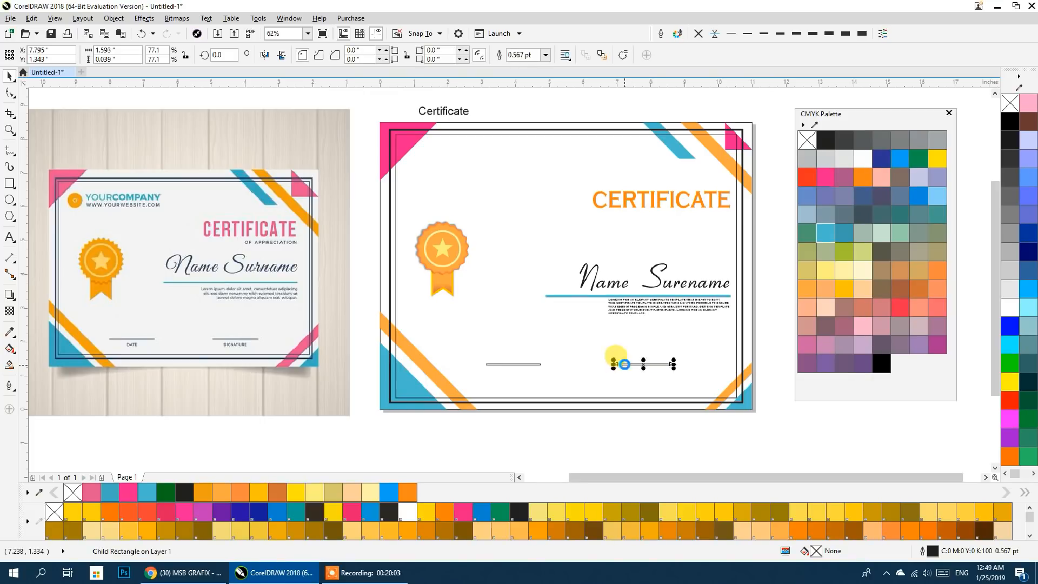
pyautogui.click(593, 461)
pyautogui.click(642, 363)
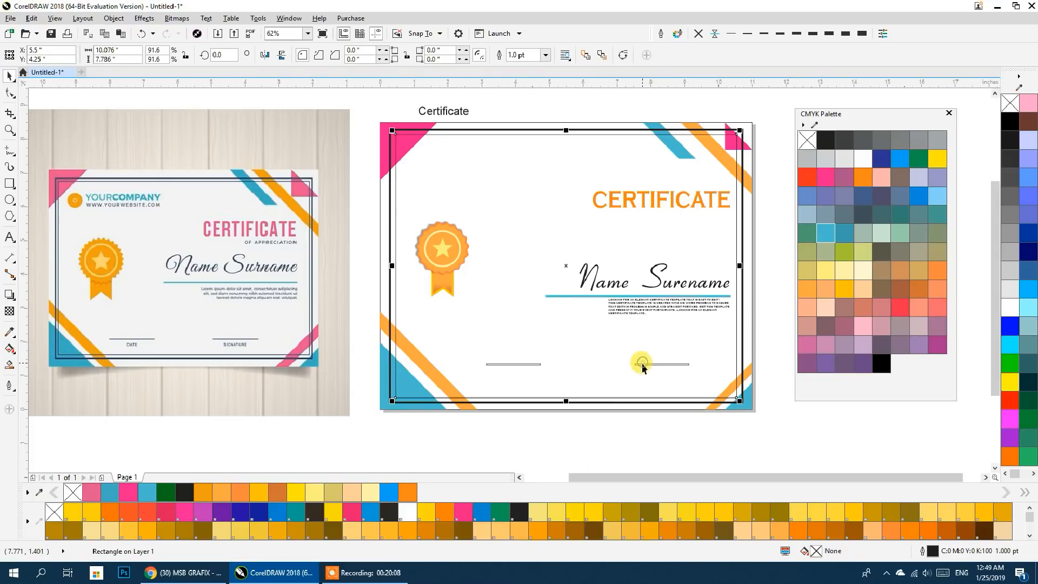
pyautogui.click(639, 367)
pyautogui.scroll(2, 614, 445)
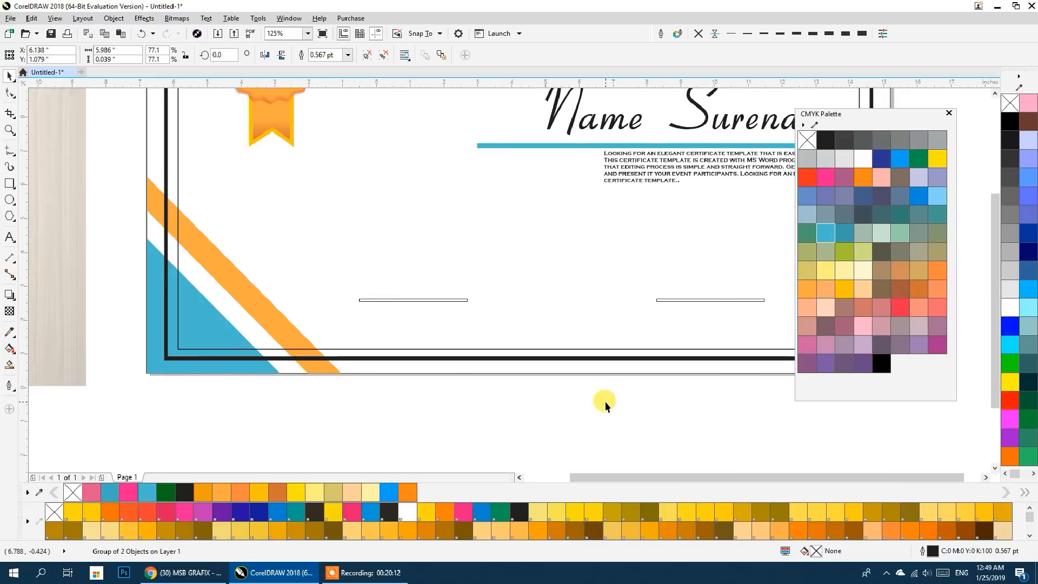
pyautogui.scroll(-2, 581, 426)
pyautogui.moveTo(581, 426); pyautogui.dragTo(565, 431)
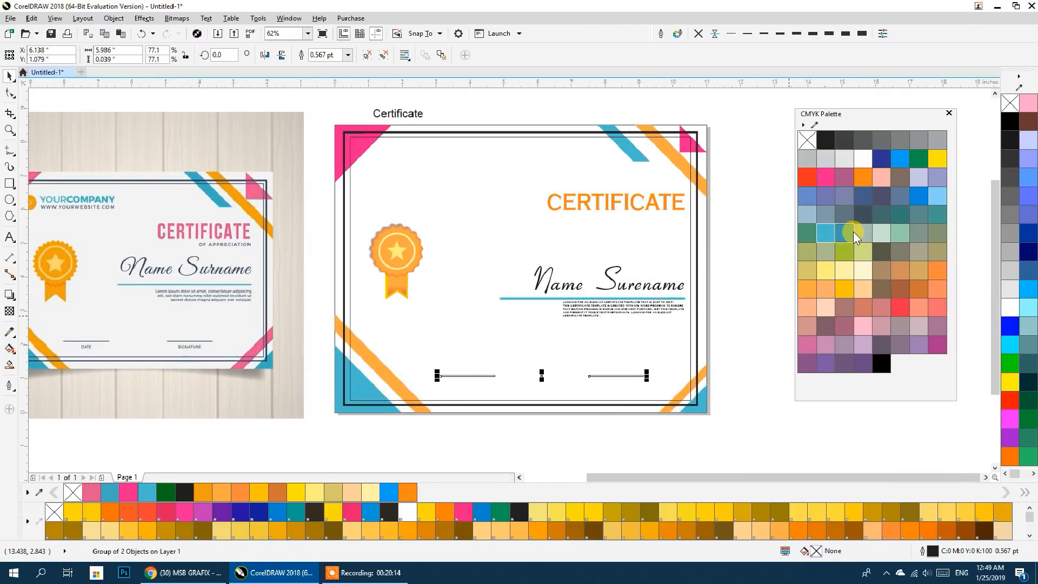
# Fill the grouped date and signature lines with black (C100 M100 Y100 K100) and remove their outline
pyautogui.click(877, 365)
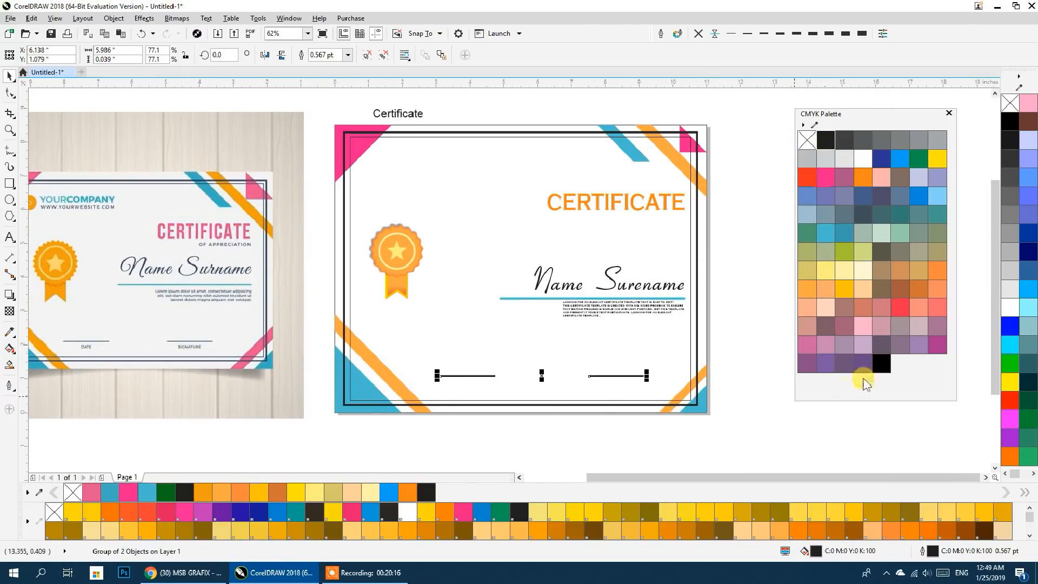
pyautogui.click(882, 364)
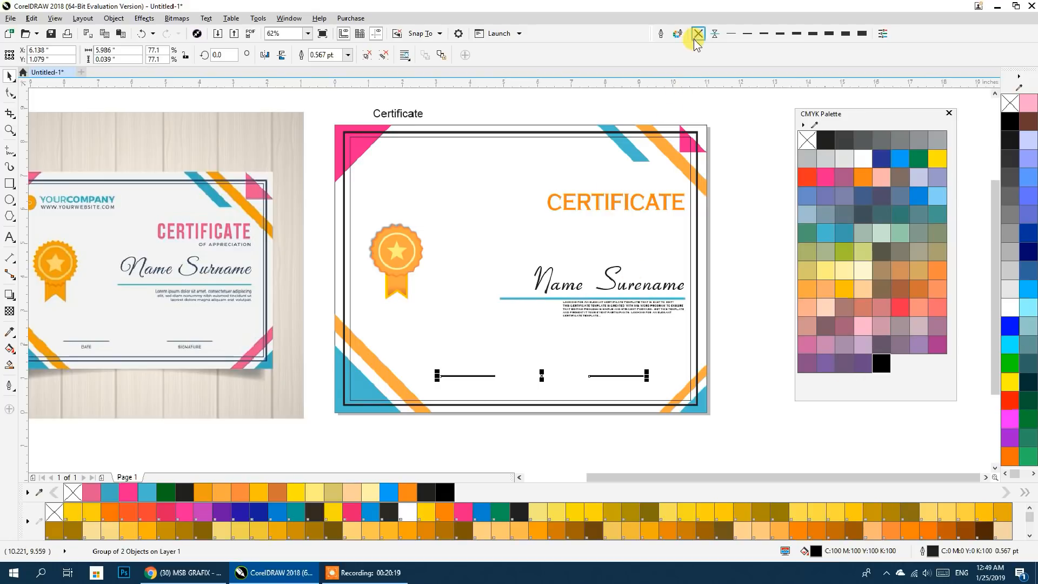
pyautogui.rightClick(808, 139)
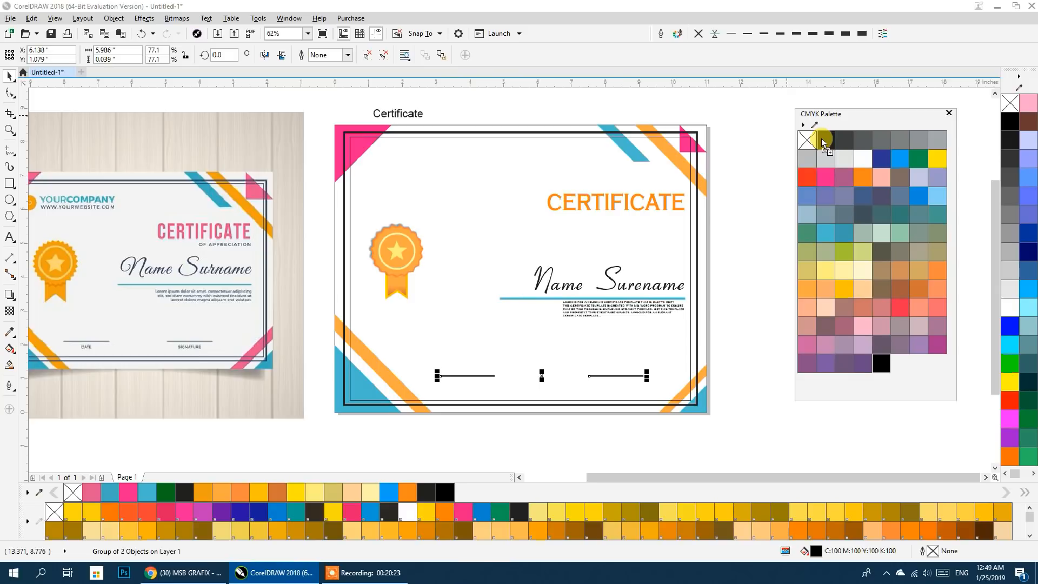
pyautogui.moveTo(821, 157); pyautogui.dragTo(834, 140)
pyautogui.click(815, 433)
pyautogui.click(722, 423)
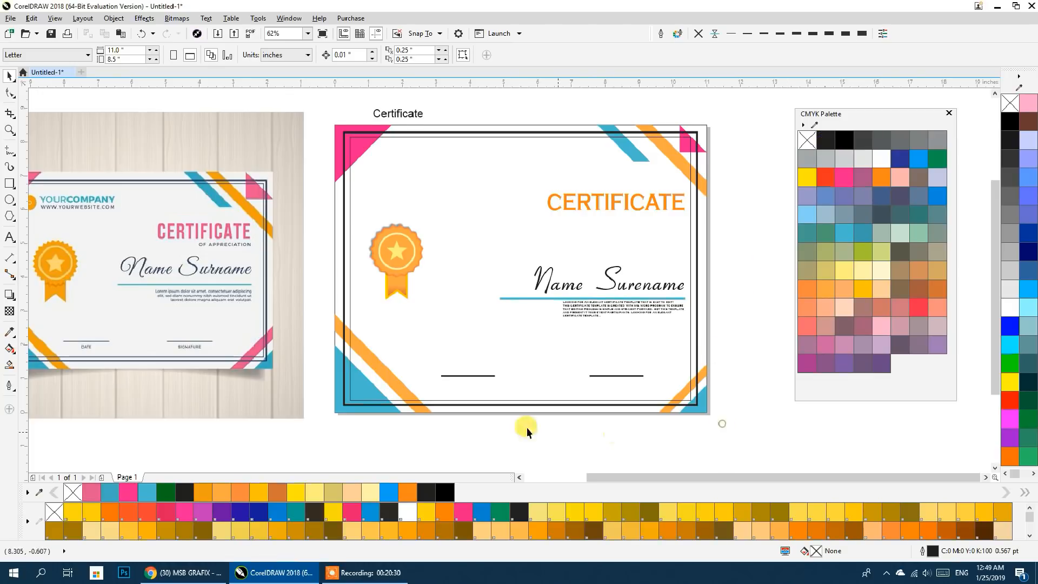
# Duplicate the "Certificate" text under both lines and delete the copy under the date line
pyautogui.moveTo(436, 424); pyautogui.dragTo(489, 417)
pyautogui.scroll(2, 130, 347)
pyautogui.scroll(-2, 536, 329)
pyautogui.moveTo(507, 329)
pyautogui.mouseDown()
pyautogui.moveTo(428, 377)
pyautogui.moveTo(407, 426)
pyautogui.mouseUp()
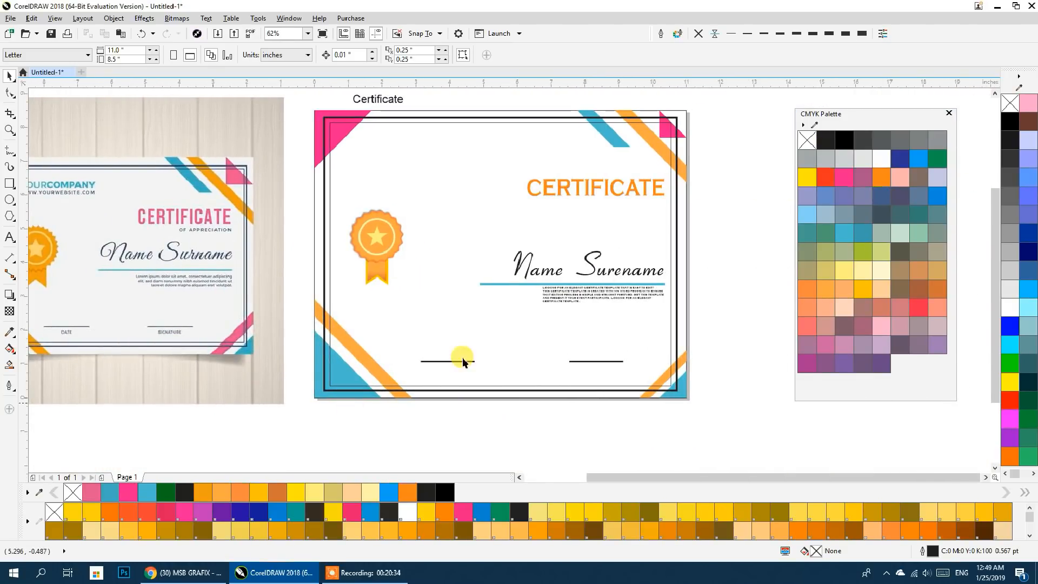
pyautogui.moveTo(395, 111)
pyautogui.mouseDown()
pyautogui.moveTo(463, 375)
pyautogui.moveTo(593, 373)
pyautogui.mouseUp()
pyautogui.rightClick(463, 375)
pyautogui.rightClick(593, 373)
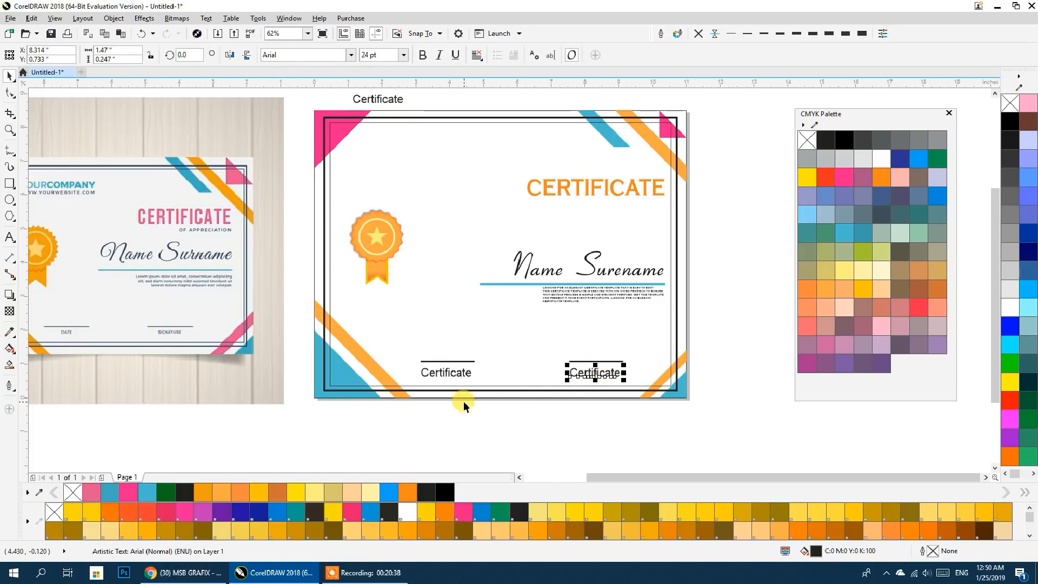
pyautogui.click(444, 375)
pyautogui.press('Delete')
# Scale down the "Certificate" text under the signature line and set its font size to 10 pt
pyautogui.click(574, 373)
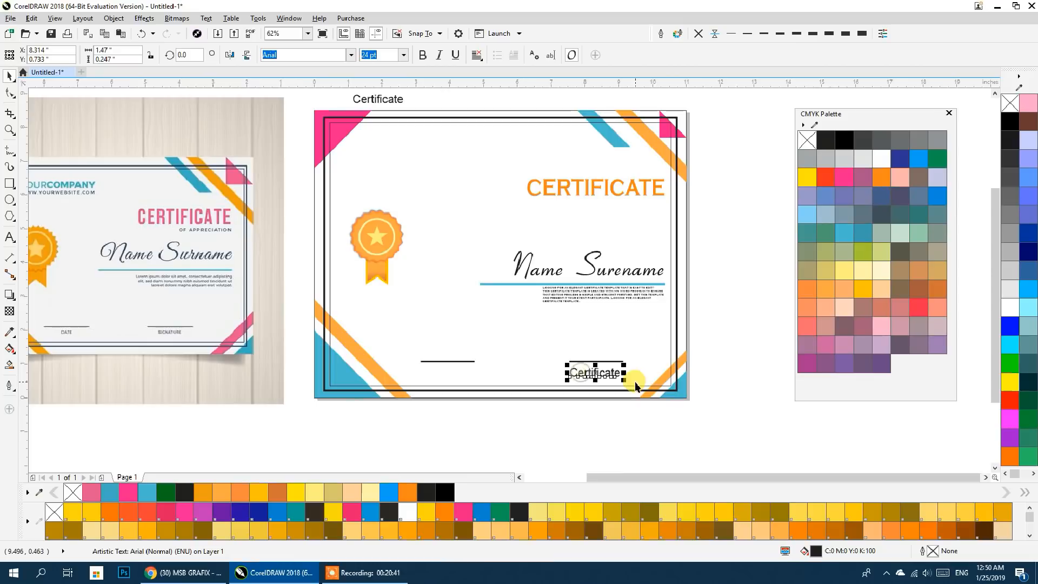
pyautogui.scroll(2, 634, 381)
pyautogui.moveTo(582, 362); pyautogui.dragTo(539, 371)
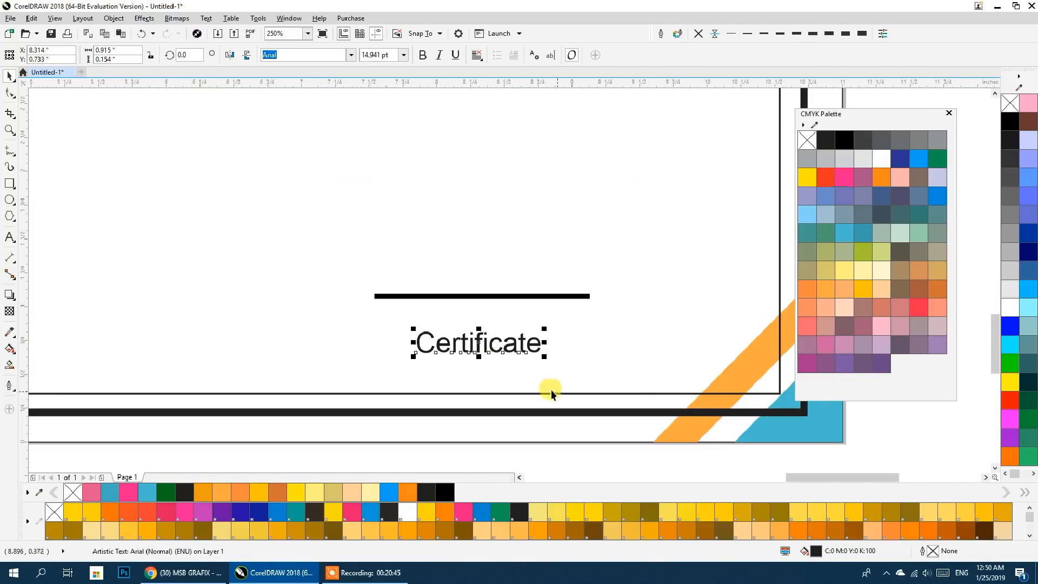
pyautogui.click(389, 53)
pyautogui.press('Return')
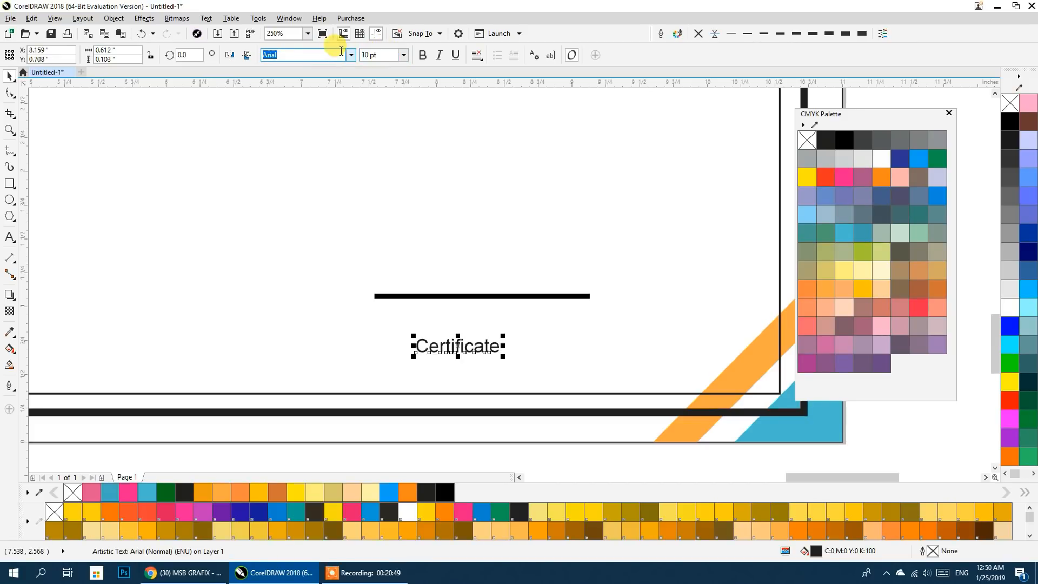
# Ungroup the two lines and centre the small "Certificate" label horizontally under the signature line
pyautogui.keyDown('shift'); pyautogui.click(490, 295); pyautogui.keyUp('shift')
pyautogui.press('c')
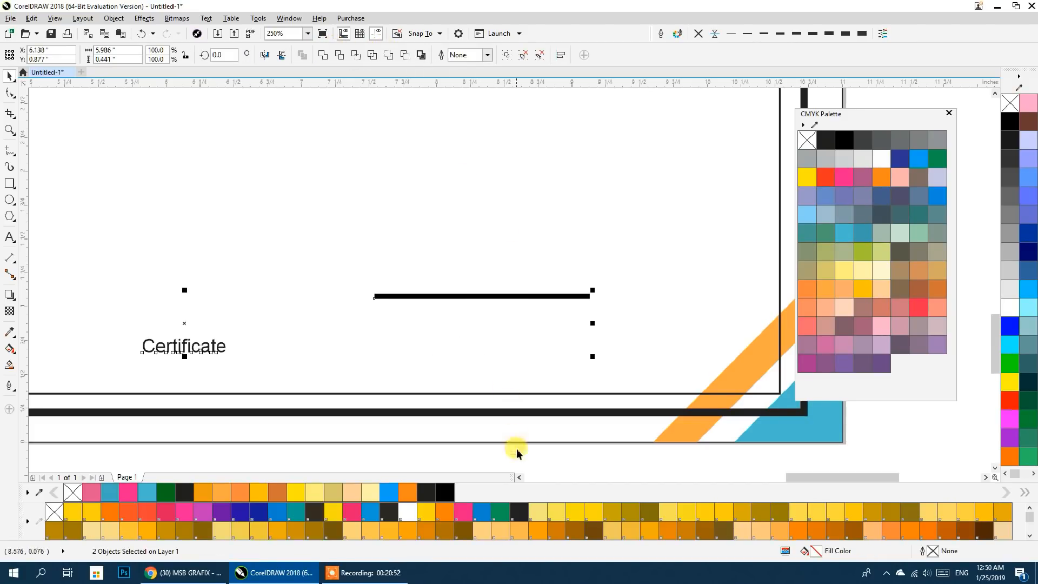
pyautogui.scroll(-2, 522, 452)
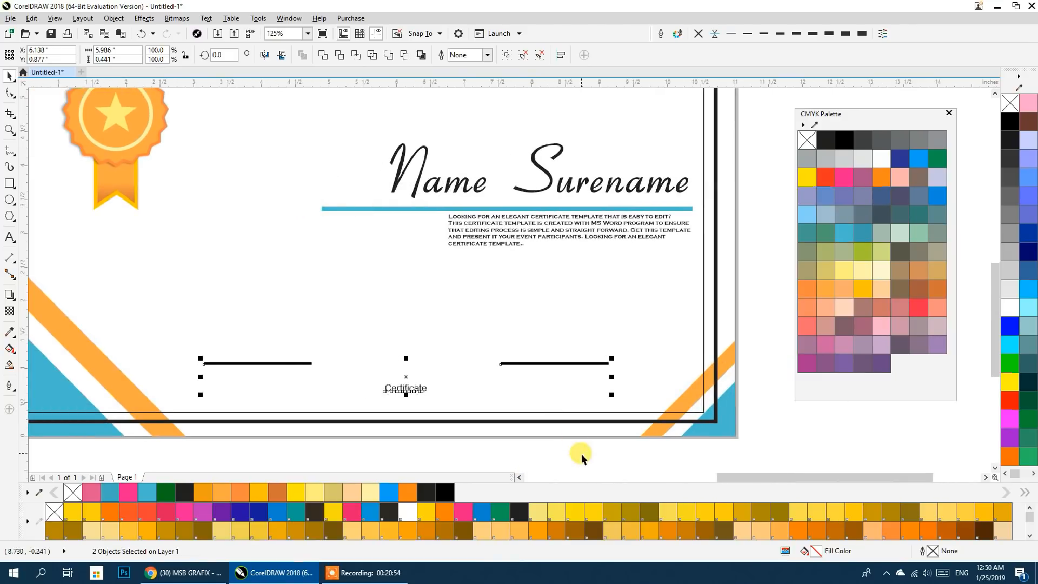
pyautogui.click(538, 56)
pyautogui.click(413, 390)
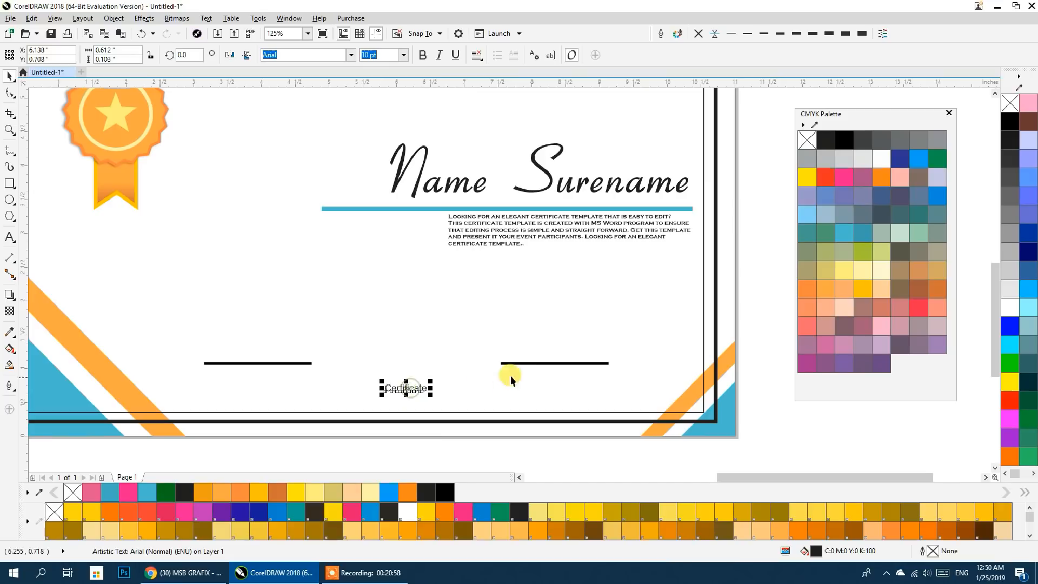
pyautogui.keyDown('shift'); pyautogui.click(554, 364); pyautogui.keyUp('shift')
pyautogui.press('c')
# Duplicate the small "Certificate" label across to the date line and centre it horizontally under that line
pyautogui.hscroll(-5, 547, 411)
pyautogui.scroll(-1, 544, 388)
pyautogui.moveTo(544, 388); pyautogui.dragTo(136, 368)
pyautogui.scroll(1, 224, 392)
pyautogui.moveTo(224, 391); pyautogui.dragTo(350, 396)
pyautogui.click(520, 436)
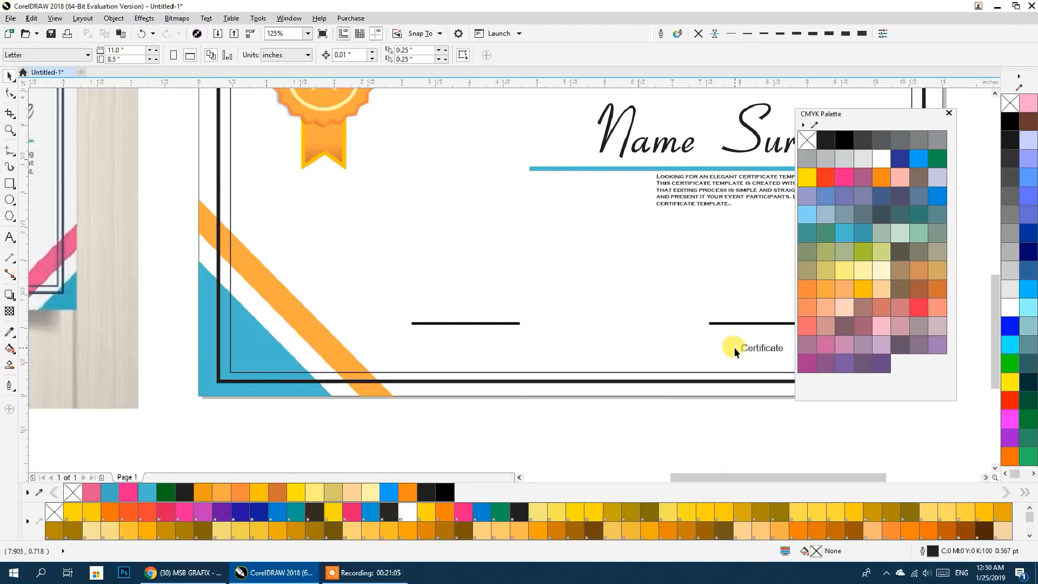
pyautogui.moveTo(740, 347); pyautogui.dragTo(479, 347)
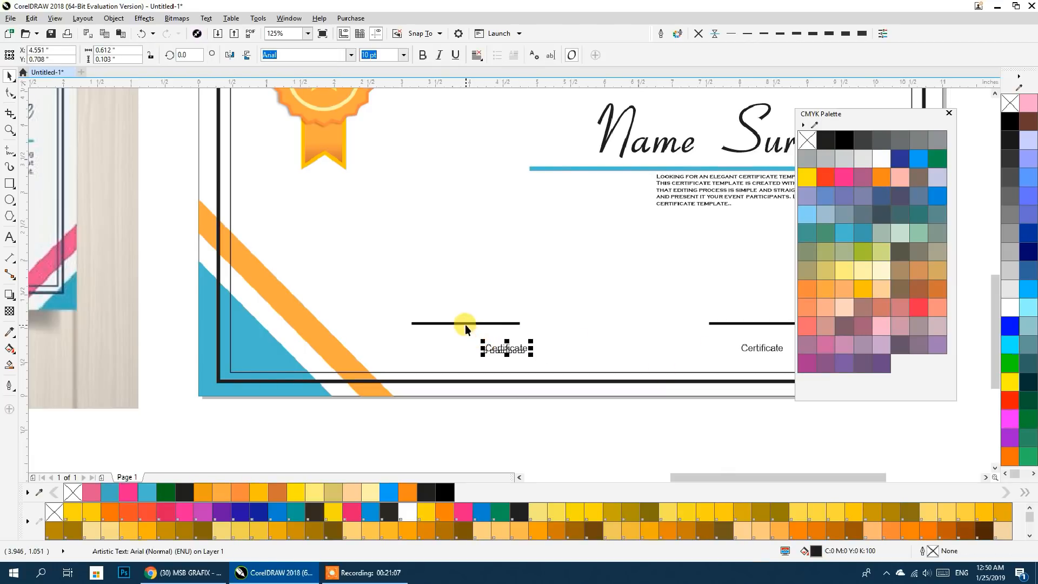
pyautogui.keyDown('shift'); pyautogui.click(465, 324); pyautogui.keyUp('shift')
pyautogui.press('c')
pyautogui.click(469, 424)
pyautogui.moveTo(469, 424); pyautogui.dragTo(363, 437)
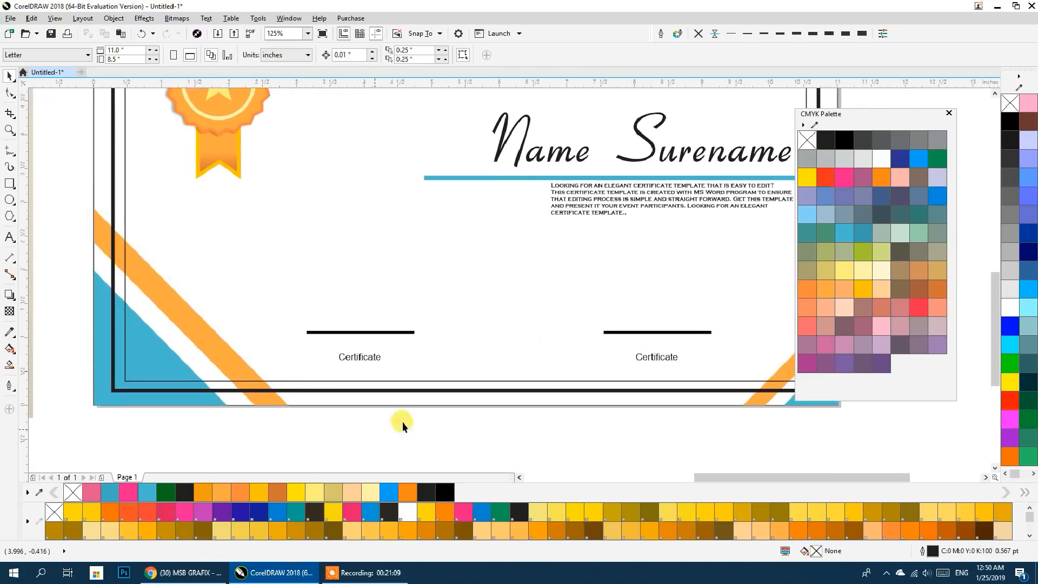
# Move both small "Certificate" labels up together, closer to the lines above them
pyautogui.click(653, 357)
pyautogui.keyDown('shift'); pyautogui.click(391, 357); pyautogui.keyUp('shift')
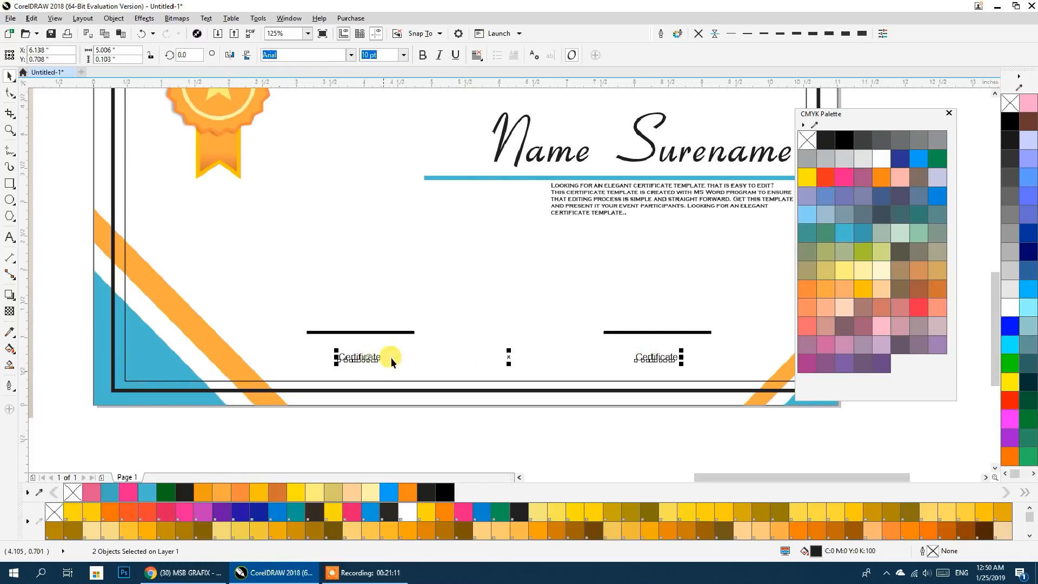
pyautogui.moveTo(506, 357); pyautogui.dragTo(506, 342)
# Replace the label text under the date line with "Date"
pyautogui.click(348, 344)
pyautogui.scroll(4, 348, 343)
pyautogui.doubleClick(348, 342)
pyautogui.write('D')
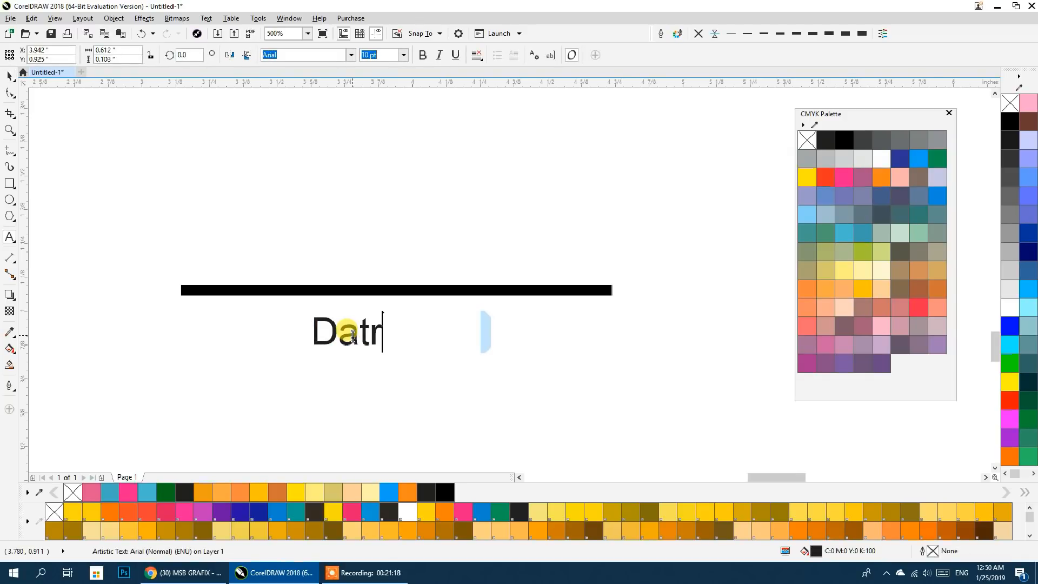
pyautogui.scroll(-4, 353, 335)
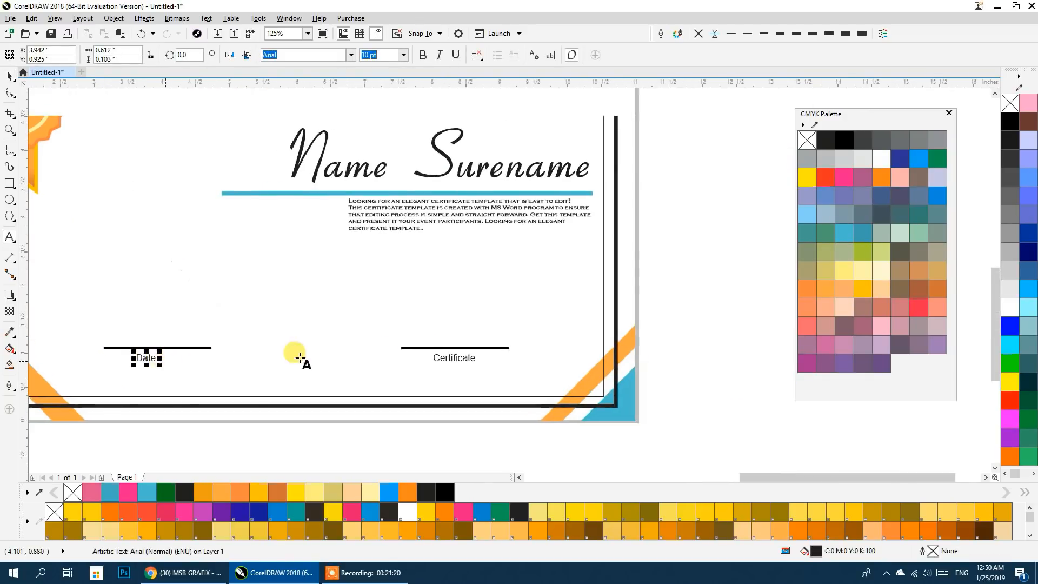
# Replace the other label's text with "Signature" and centre it horizontally under its line
pyautogui.click(448, 358)
pyautogui.doubleClick(448, 359)
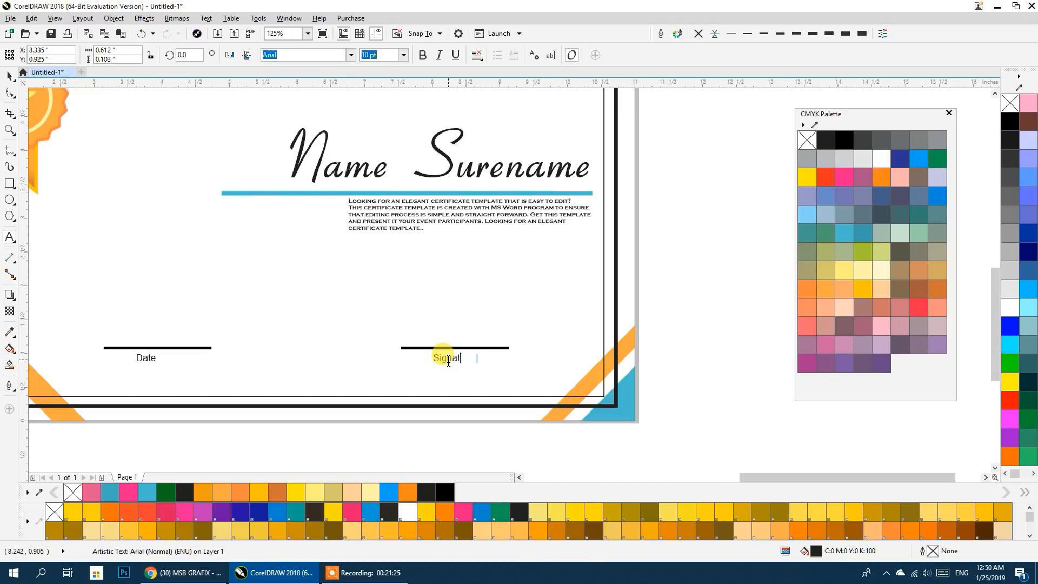
pyautogui.click(9, 77)
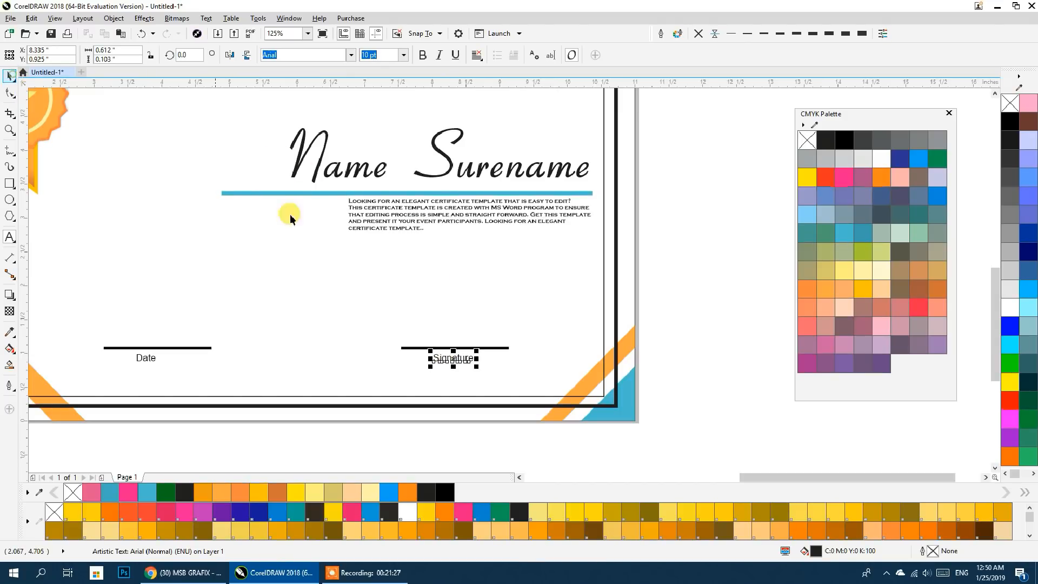
pyautogui.keyDown('shift'); pyautogui.click(495, 347); pyautogui.keyUp('shift')
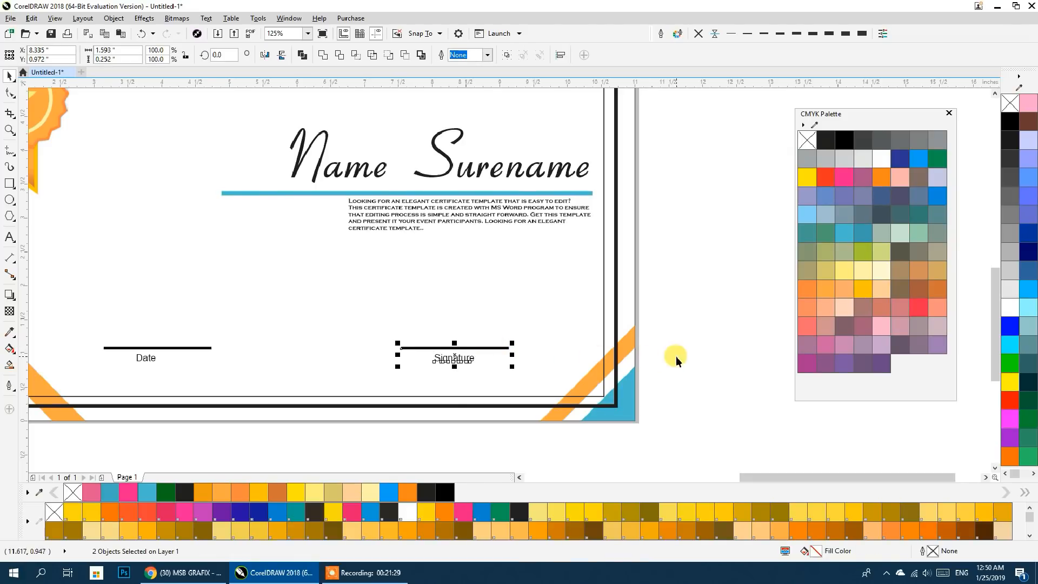
pyautogui.click(446, 409)
pyautogui.click(385, 572)
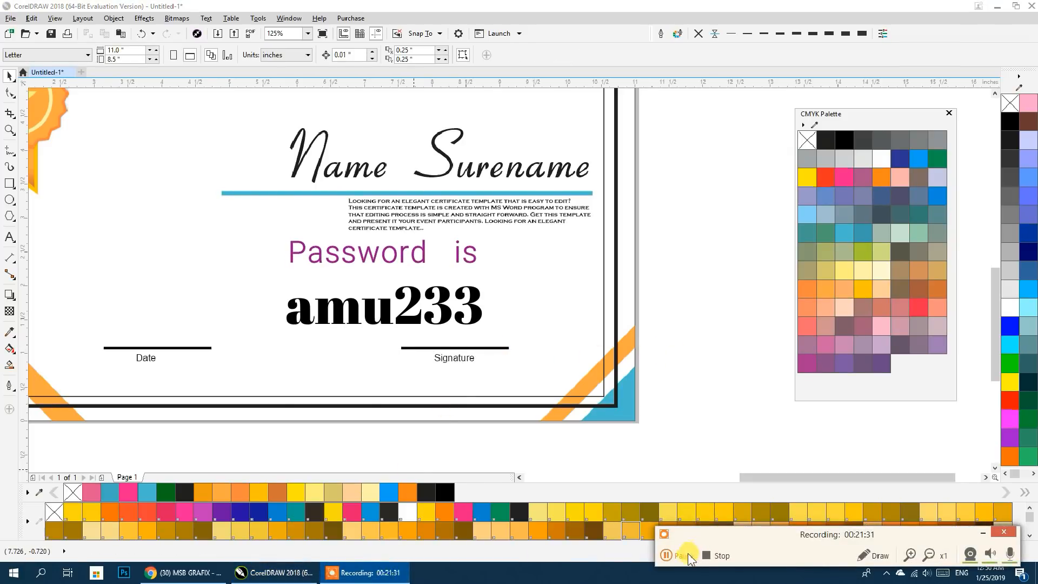
pyautogui.click(981, 527)
# Centre the "Date" label horizontally under its line
pyautogui.moveTo(404, 451); pyautogui.dragTo(647, 465)
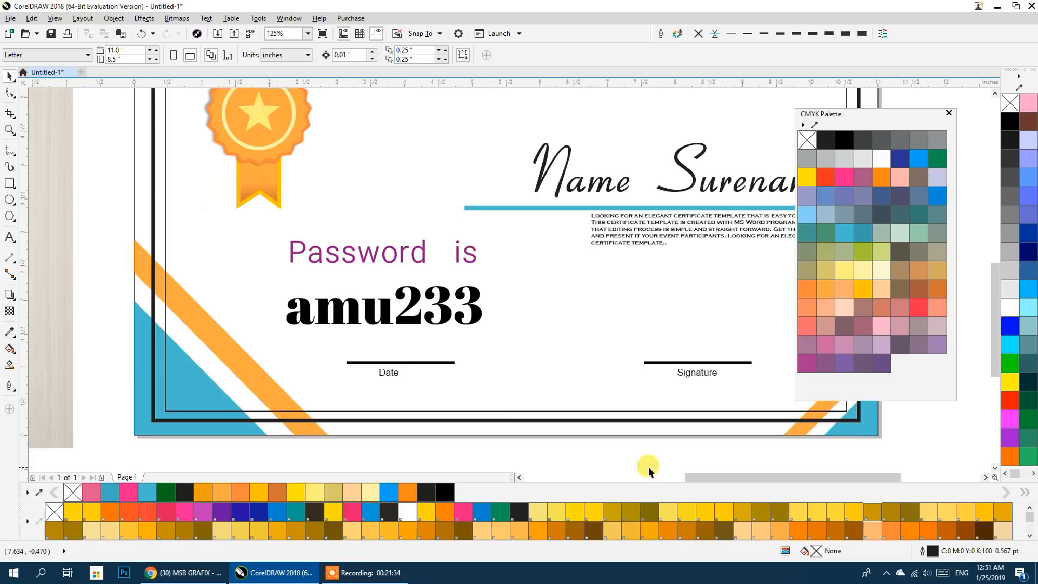
pyautogui.click(389, 372)
pyautogui.keyDown('shift'); pyautogui.click(418, 363); pyautogui.keyUp('shift')
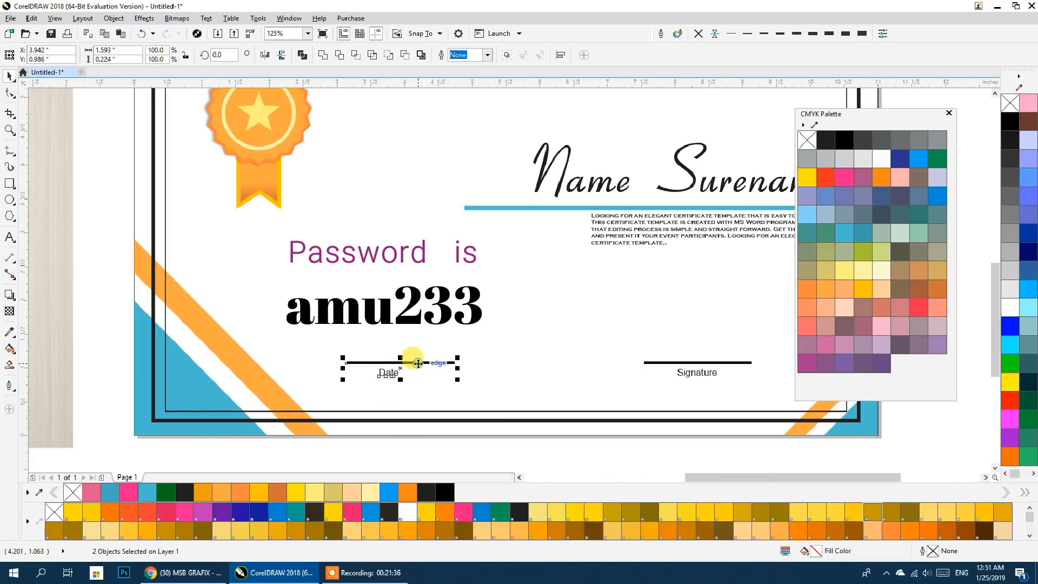
pyautogui.click(434, 455)
pyautogui.scroll(-2, 413, 389)
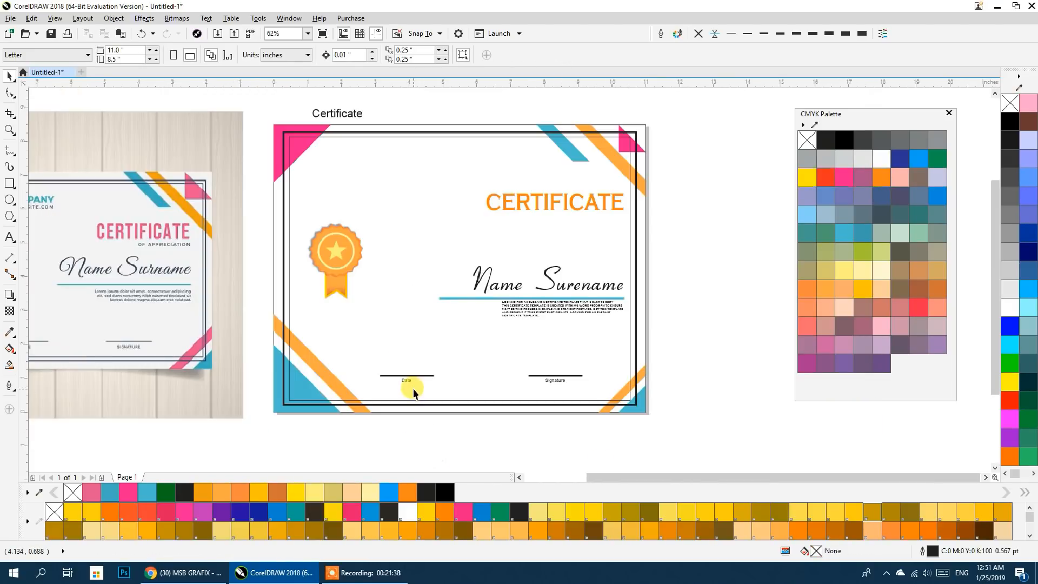
pyautogui.click(370, 570)
pyautogui.click(678, 547)
pyautogui.click(1002, 525)
# Duplicate the spare "Certificate" text above the page to just below the orange title and change it to "of Appreciation"
pyautogui.moveTo(394, 431); pyautogui.dragTo(466, 445)
pyautogui.moveTo(455, 283); pyautogui.dragTo(485, 297)
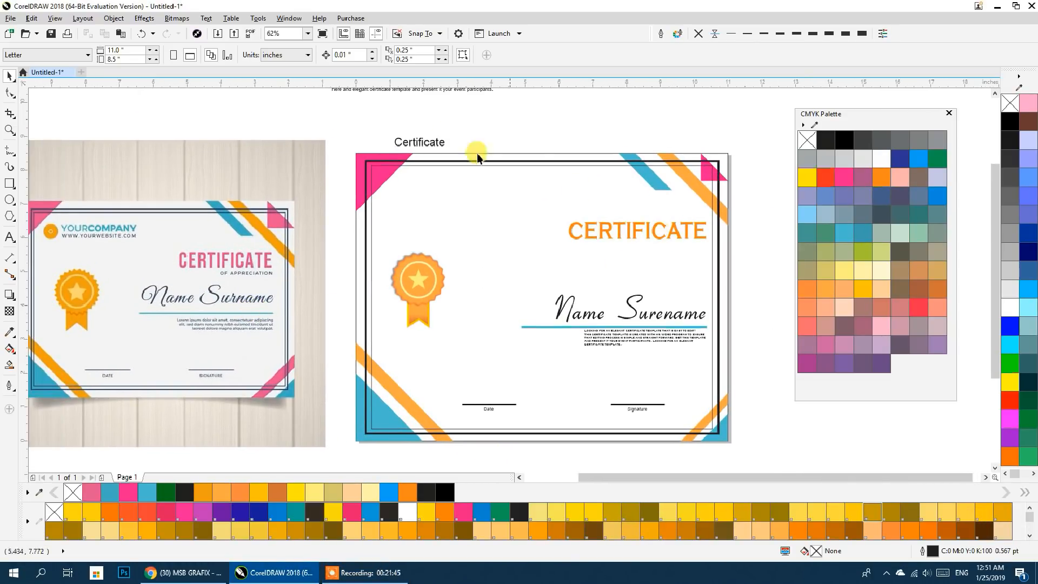
pyautogui.moveTo(433, 146); pyautogui.dragTo(646, 251)
pyautogui.rightClick(646, 252)
pyautogui.doubleClick(641, 251)
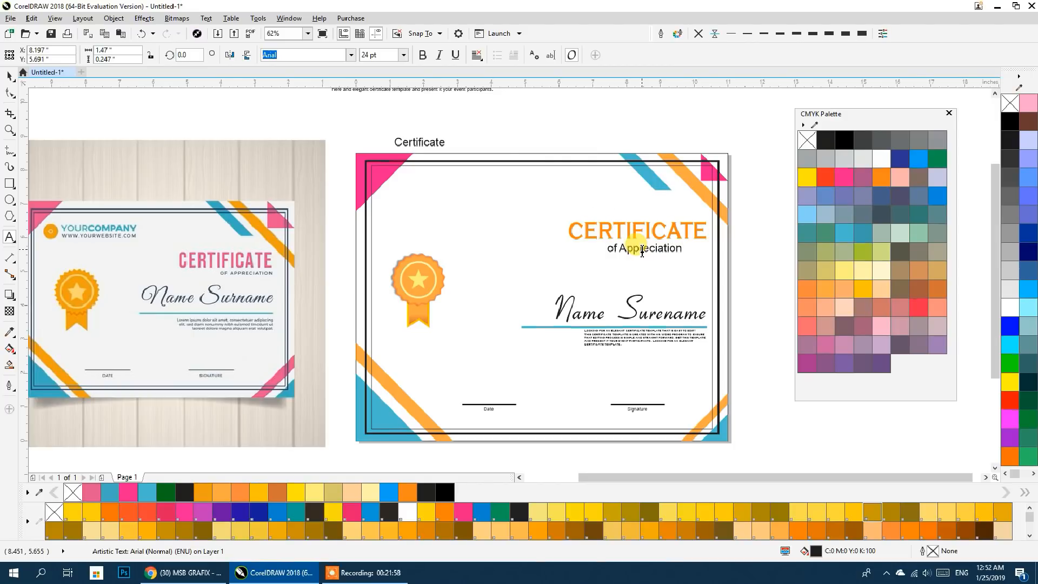
pyautogui.click(642, 250)
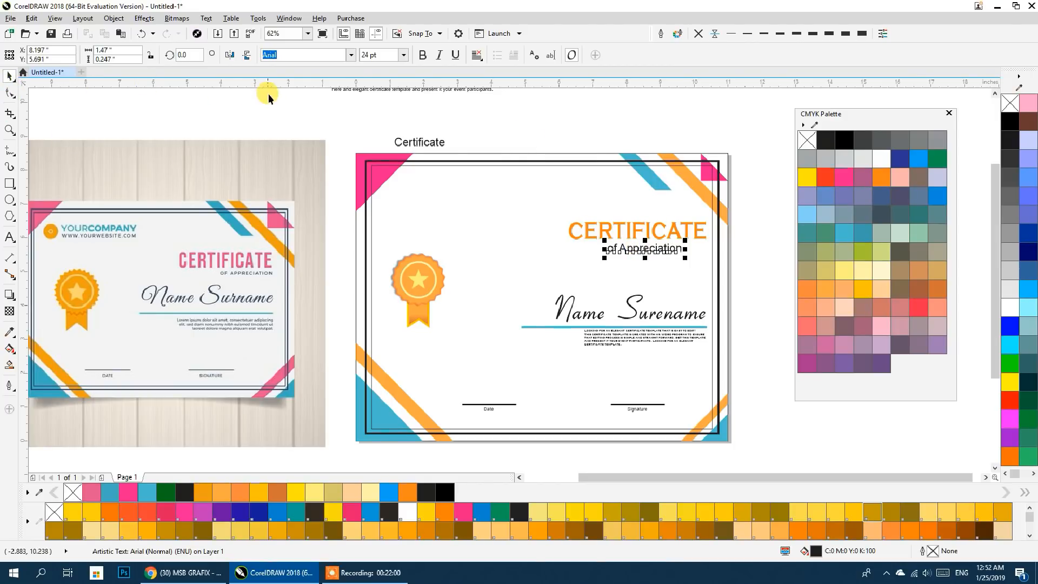
# Set the font of the "of Appreciation" text to Copperplate Gothic Bold
pyautogui.click(351, 56)
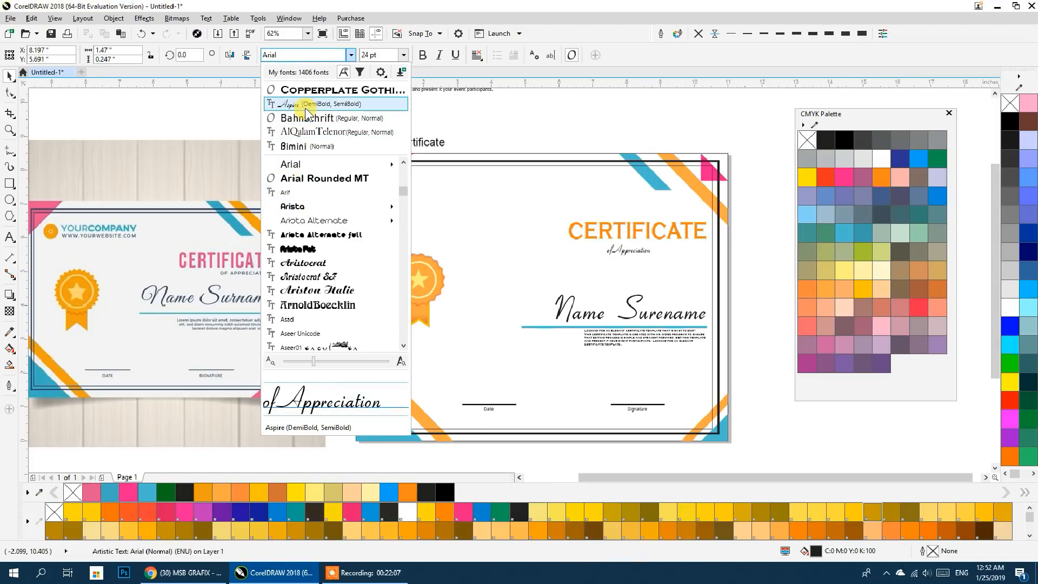
pyautogui.click(313, 94)
pyautogui.scroll(3, 689, 246)
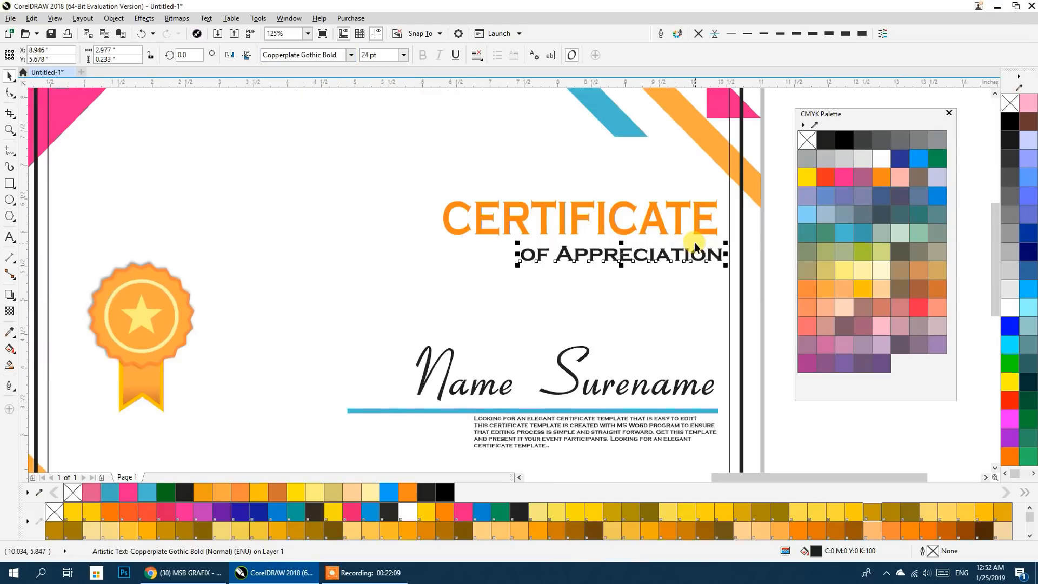
pyautogui.scroll(1, 646, 260)
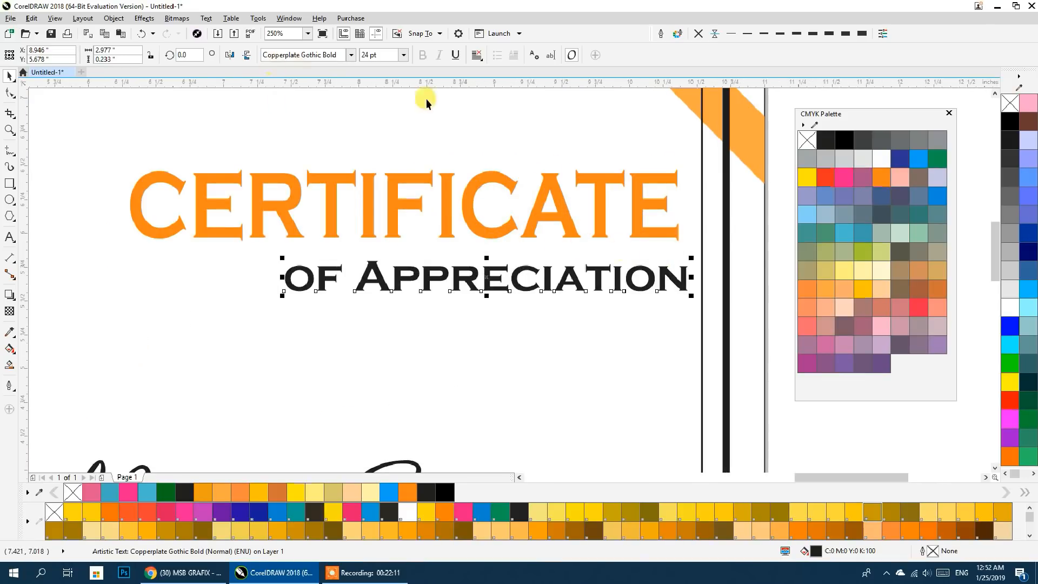
# Move the "of Appreciation" text up directly beneath the orange title and scale it down to about 18.9 pt
pyautogui.moveTo(675, 277); pyautogui.dragTo(670, 264)
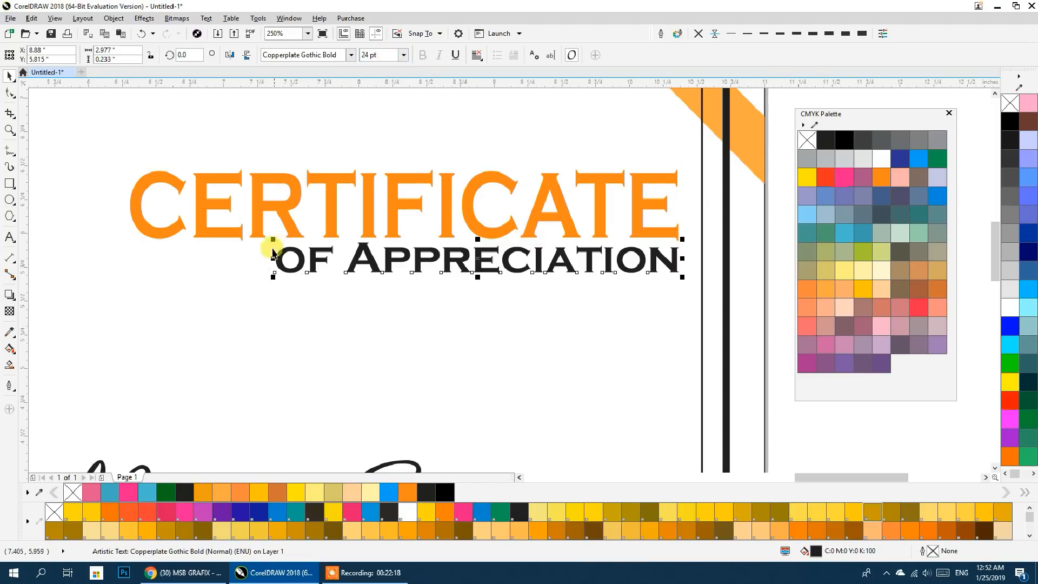
pyautogui.moveTo(273, 277); pyautogui.dragTo(344, 289)
pyautogui.moveTo(363, 290); pyautogui.dragTo(357, 292)
pyautogui.press('Down')
pyautogui.press('Down')
pyautogui.press('Down')
pyautogui.press('Down')
pyautogui.press('Down')
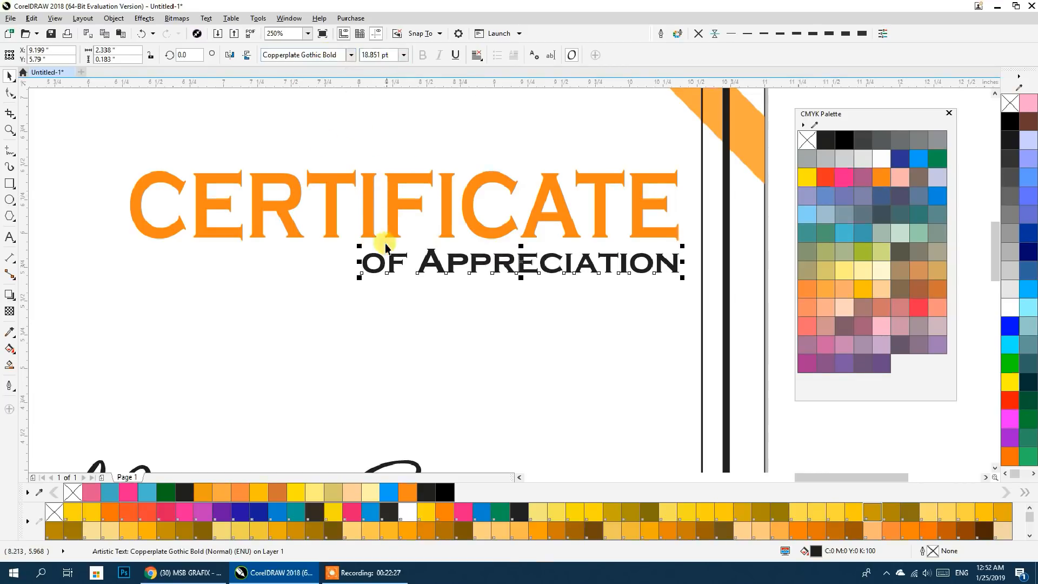
# Scale the "of Appreciation" text down to about 16 pt and shift it slightly left beneath the title
pyautogui.moveTo(359, 277); pyautogui.dragTo(400, 273)
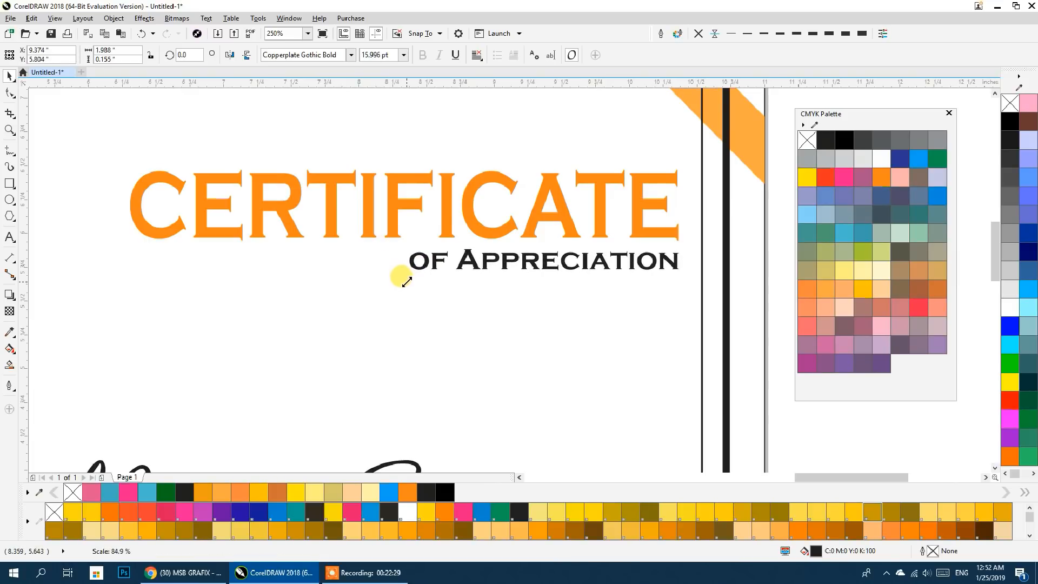
pyautogui.moveTo(547, 262); pyautogui.dragTo(704, 336)
pyautogui.scroll(-2, 395, 222)
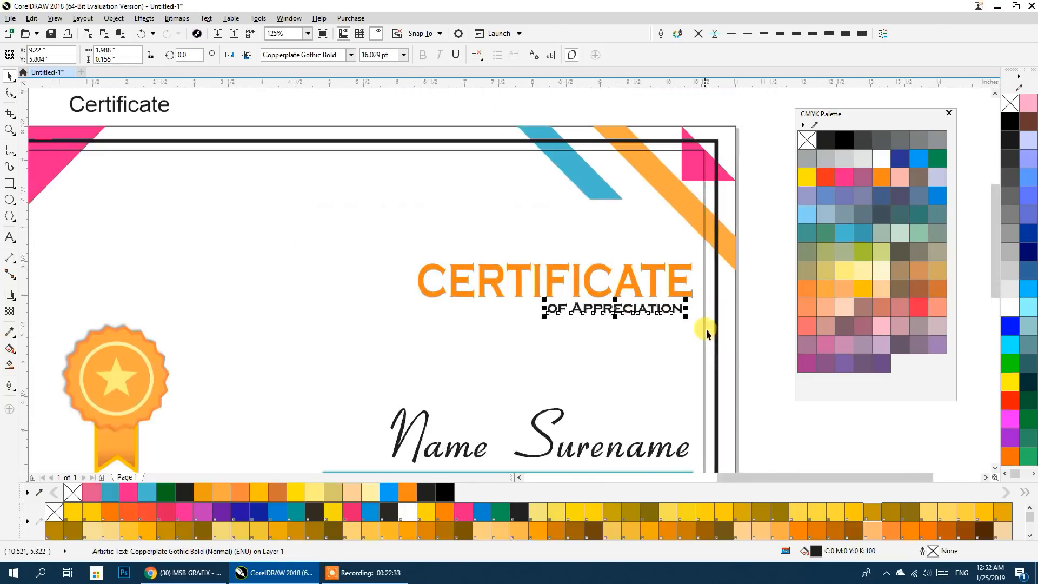
pyautogui.scroll(-1, 640, 238)
pyautogui.moveTo(614, 259); pyautogui.dragTo(576, 249)
pyautogui.click(693, 248)
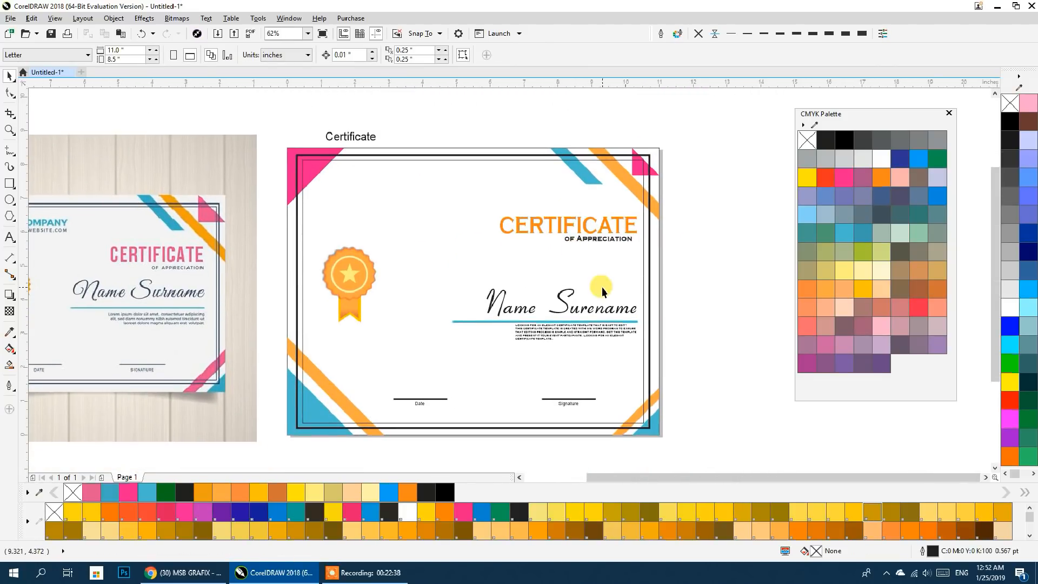
# Move the orange badge slightly right and down on the certificate
pyautogui.moveTo(604, 292); pyautogui.dragTo(705, 264)
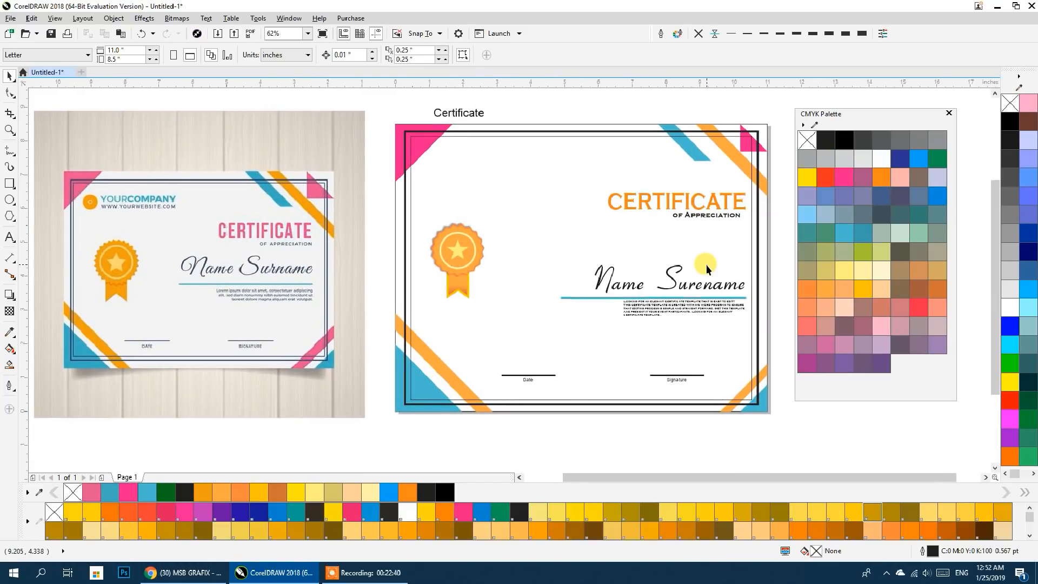
pyautogui.click(553, 284)
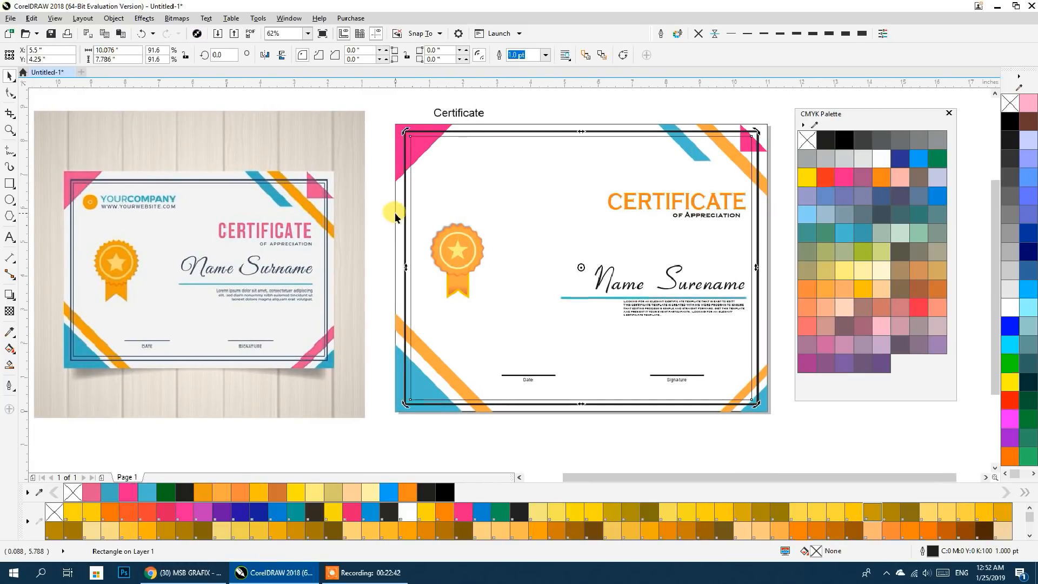
pyautogui.click(380, 198)
pyautogui.moveTo(507, 326); pyautogui.dragTo(507, 326)
pyautogui.moveTo(458, 254); pyautogui.dragTo(475, 260)
pyautogui.click(356, 362)
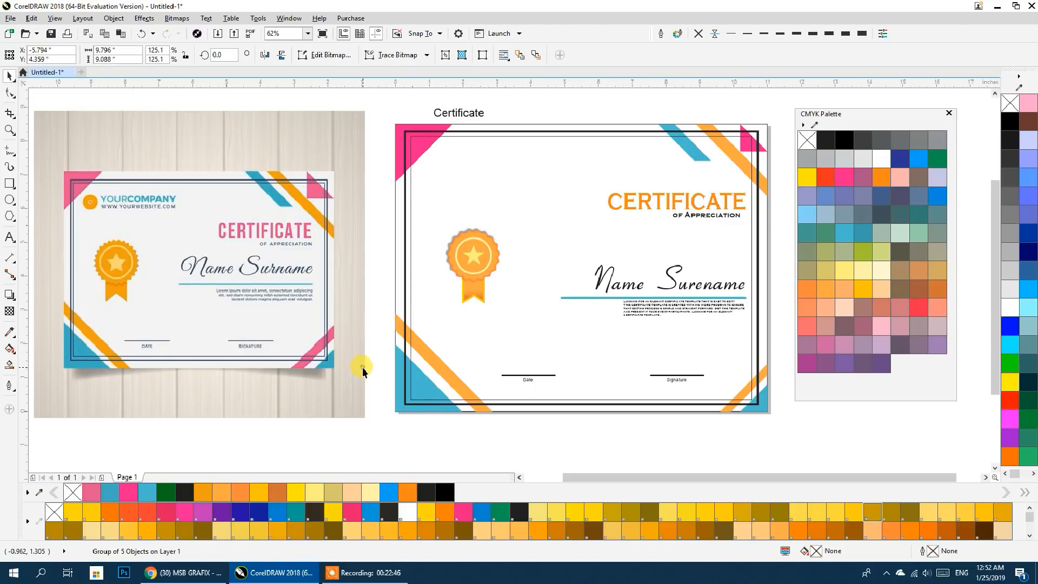
pyautogui.click(379, 423)
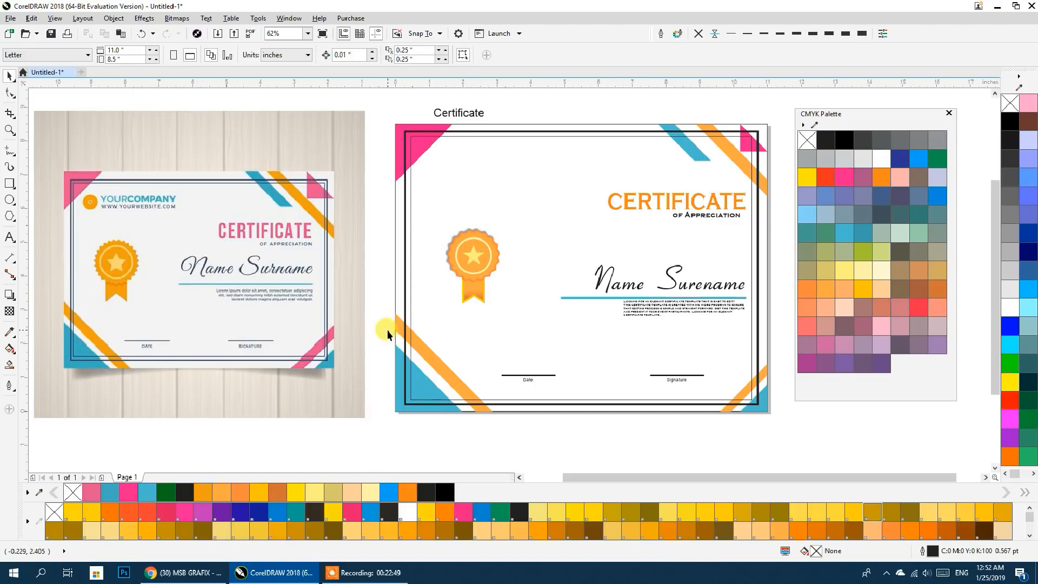
# Move the spare "Certificate" text from the page's upper edge to above the spare paragraph text
pyautogui.moveTo(388, 331); pyautogui.dragTo(308, 316)
pyautogui.scroll(-2, 308, 319)
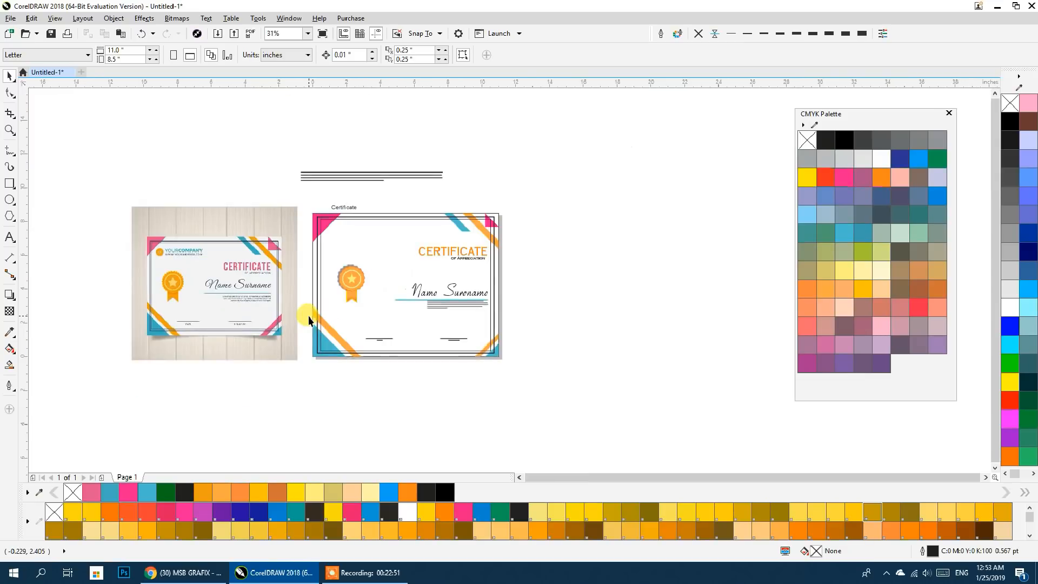
pyautogui.moveTo(359, 310); pyautogui.dragTo(198, 309)
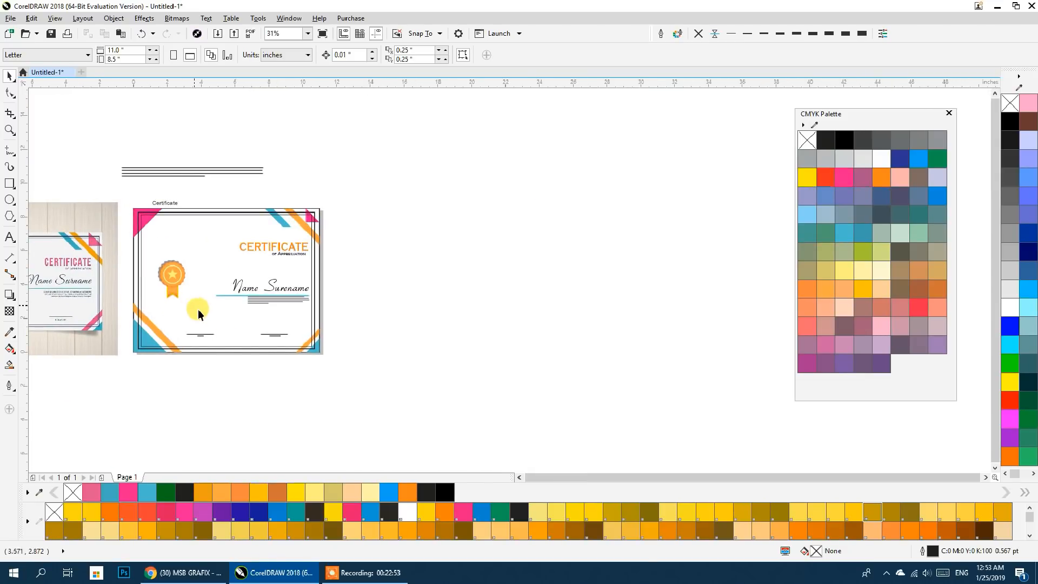
pyautogui.moveTo(248, 374); pyautogui.dragTo(236, 378)
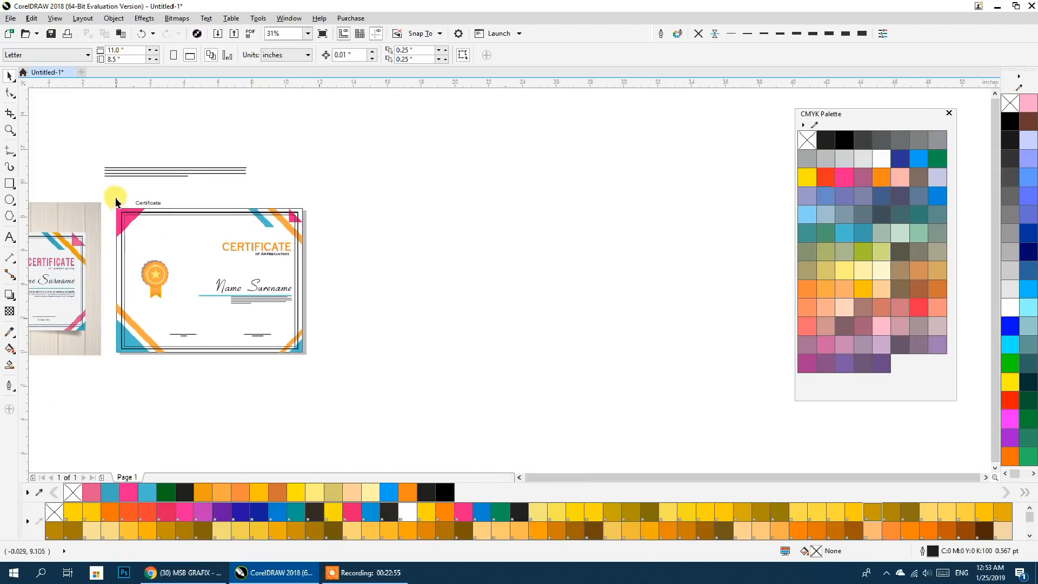
pyautogui.moveTo(143, 200); pyautogui.dragTo(240, 144)
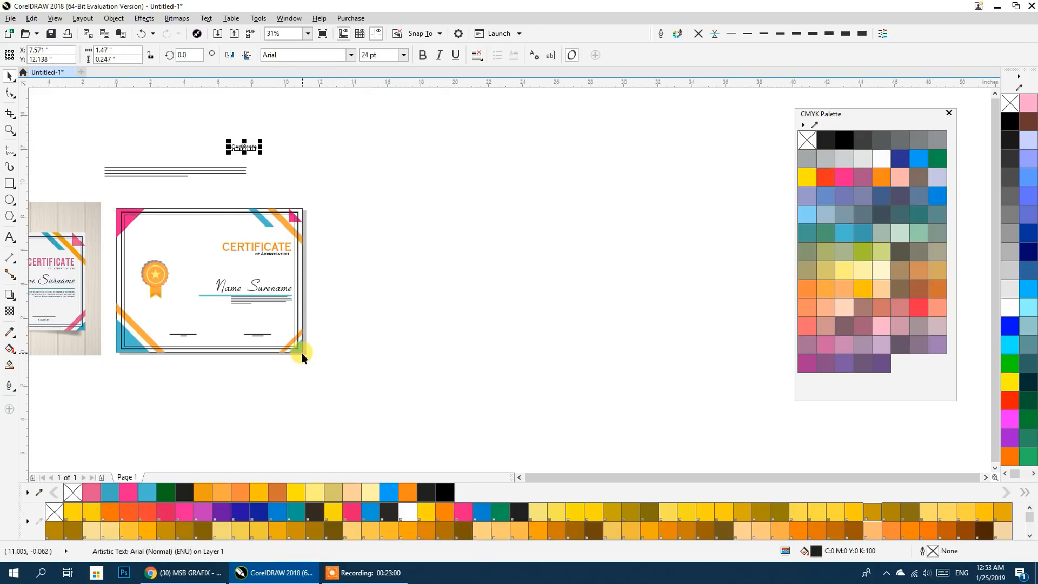
# Duplicate the certificate's 11 × 8.5 in background rectangle onto the empty area to the right of the page
pyautogui.moveTo(300, 310); pyautogui.dragTo(661, 320)
pyautogui.click(510, 400)
pyautogui.scroll(1, 510, 400)
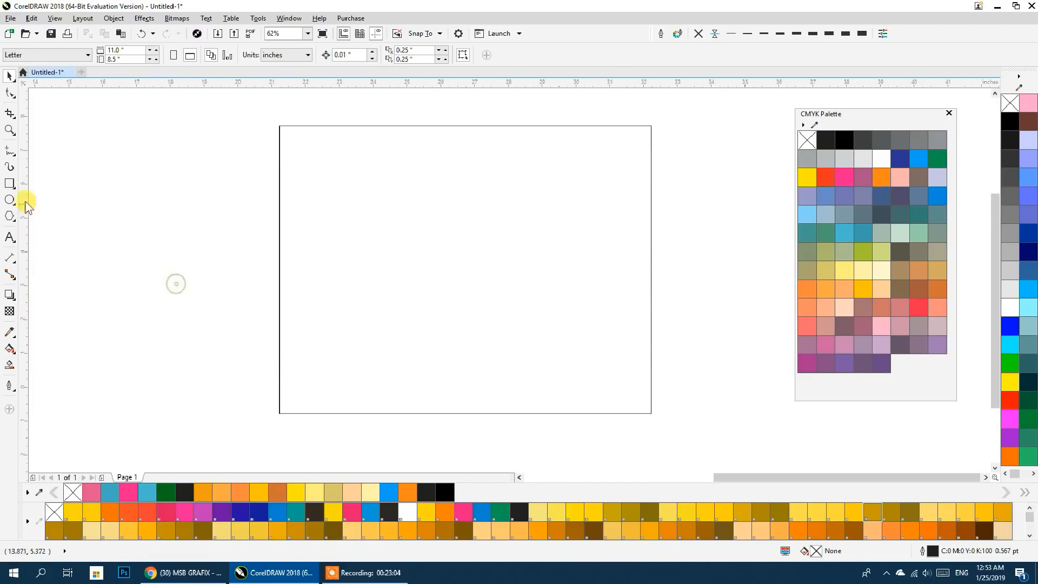
# Draw a rectangle about 6.4 × 5.53 in over the new frame's lower-left corner, convert it to curves and remove its upper-right node
pyautogui.click(10, 184)
pyautogui.moveTo(192, 258)
pyautogui.mouseDown()
pyautogui.moveTo(341, 364)
pyautogui.moveTo(408, 444)
pyautogui.mouseUp()
pyautogui.click(9, 76)
pyautogui.click(10, 93)
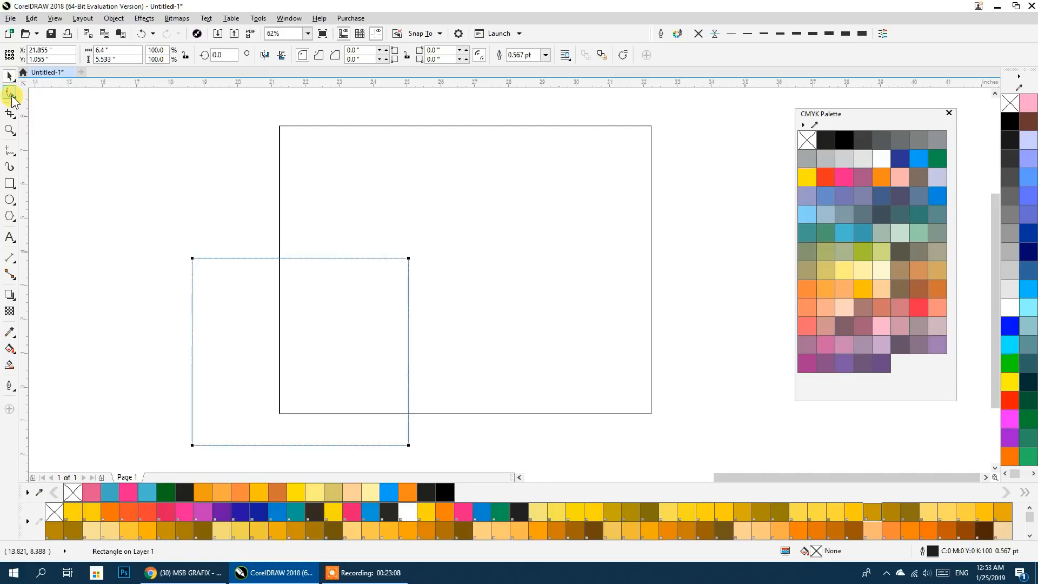
pyautogui.hotkey('ctrl', 'q')
pyautogui.click(409, 258)
pyautogui.press('Delete')
# Position the mauve-filled triangle over the frame's lower-left corner and add a pink mirrored copy about 9.85 in wide at the lower-right
pyautogui.click(10, 76)
pyautogui.moveTo(201, 289); pyautogui.dragTo(253, 275)
pyautogui.moveTo(239, 339); pyautogui.dragTo(528, 302)
pyautogui.moveTo(679, 338); pyautogui.dragTo(620, 332)
pyautogui.click(823, 345)
pyautogui.click(252, 338)
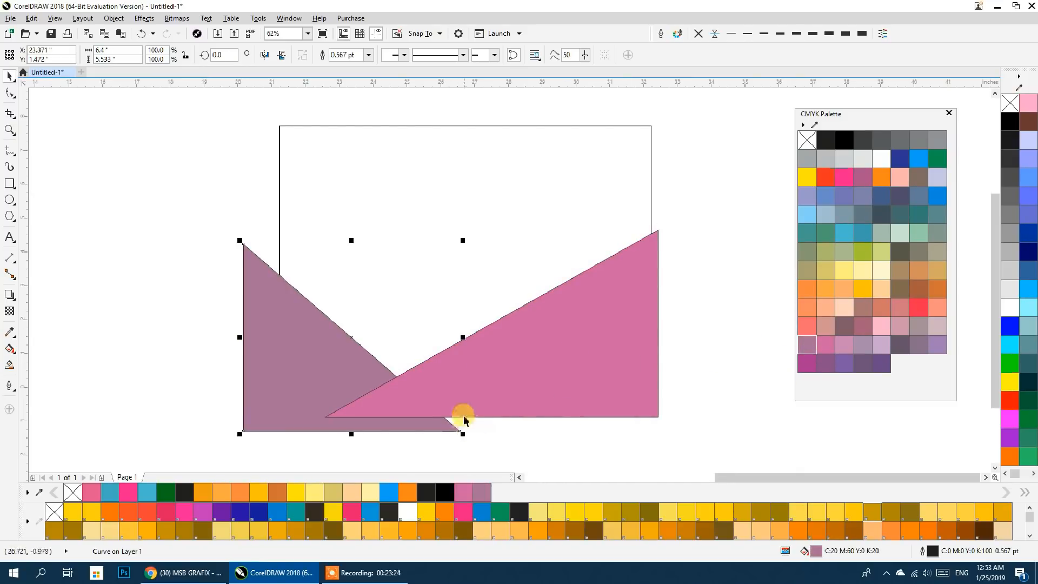
# Remove the outlines of both triangles and bring the mauve one in front of the pink one
pyautogui.keyDown('shift'); pyautogui.click(505, 388); pyautogui.keyUp('shift')
pyautogui.click(699, 34)
pyautogui.click(465, 370)
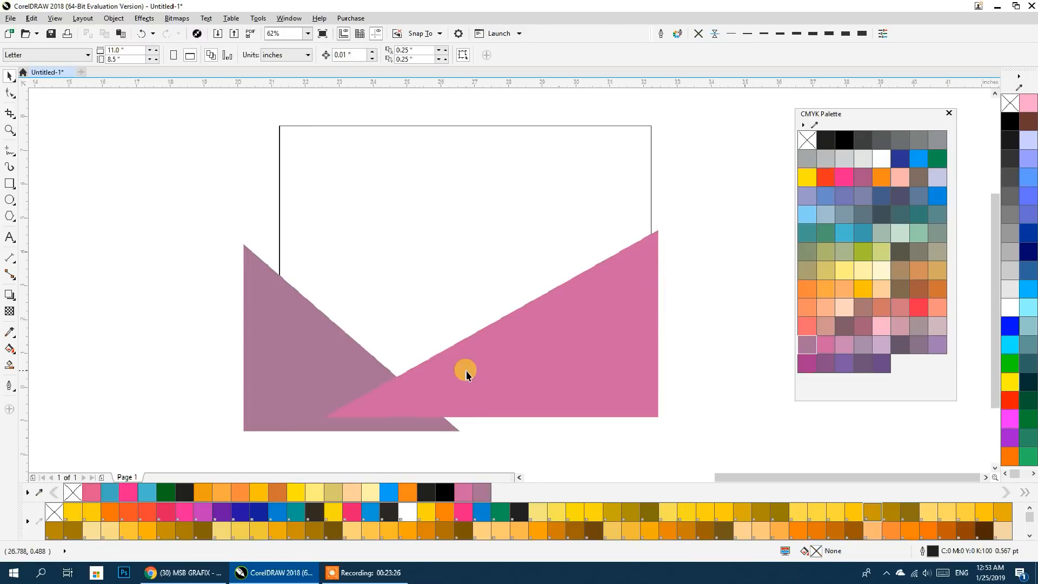
pyautogui.click(339, 369)
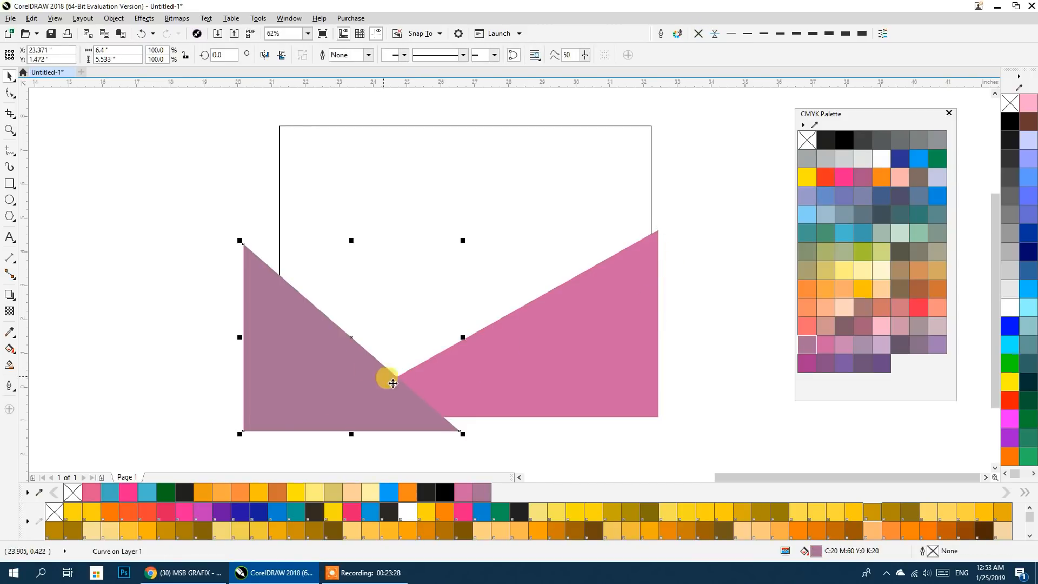
# Stretch a copy of the mauve triangle to about 6.62 in wide, fill it light pink and place it behind the original
pyautogui.scroll(2, 408, 417)
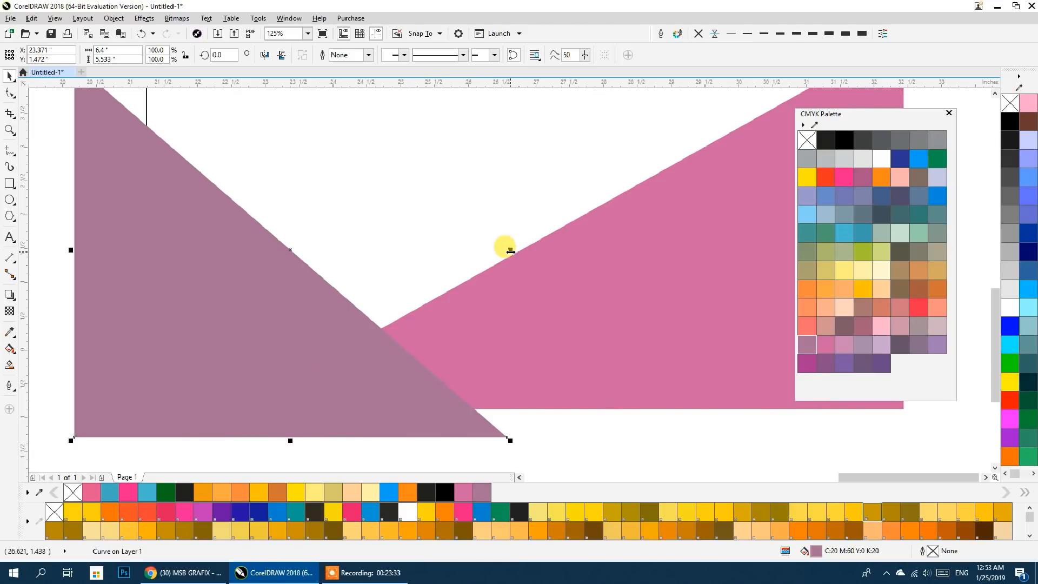
pyautogui.moveTo(510, 250); pyautogui.dragTo(525, 250)
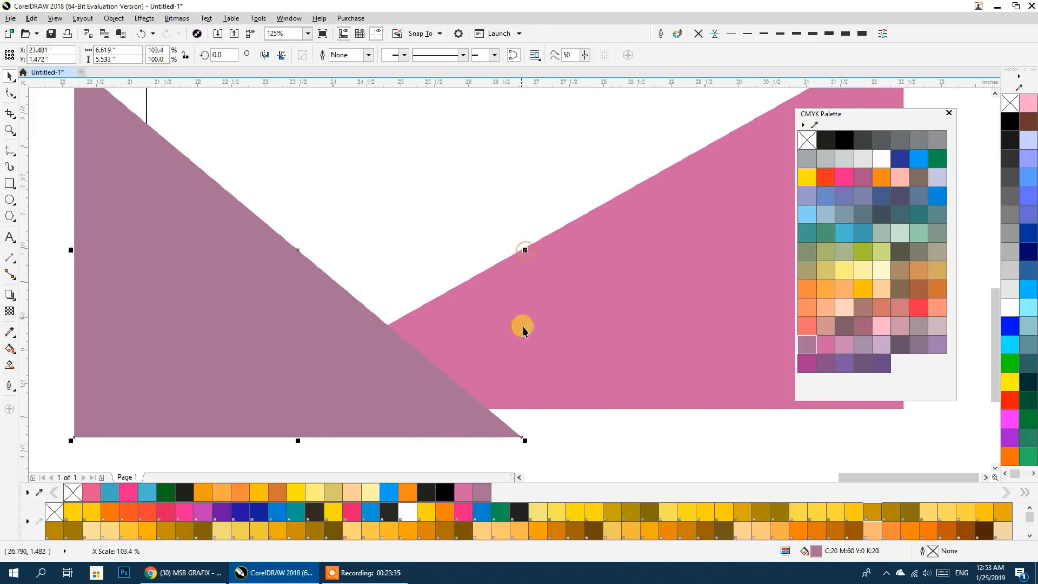
pyautogui.click(843, 344)
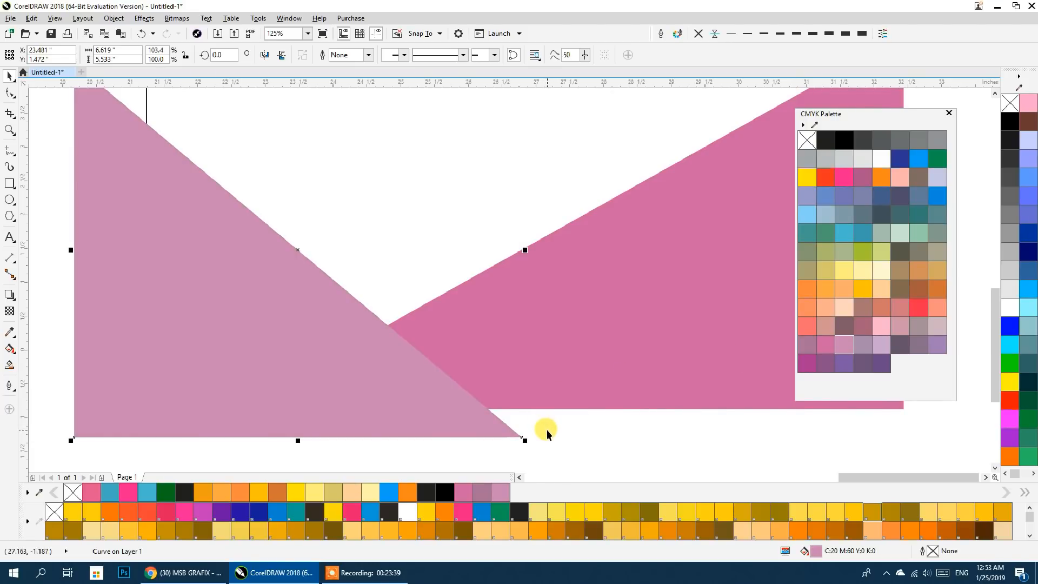
pyautogui.hotkey('ctrl', 'pagedown')
# Stretch a copy of the pink triangle leftward to about 10.05 in wide, fill it red and place it behind the original
pyautogui.click(551, 366)
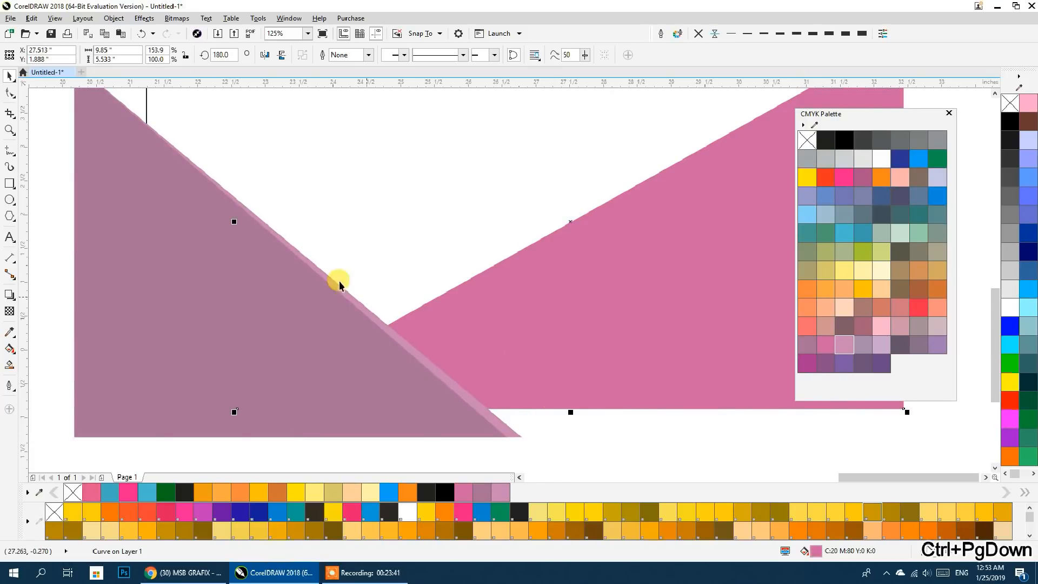
pyautogui.moveTo(233, 222); pyautogui.dragTo(218, 222)
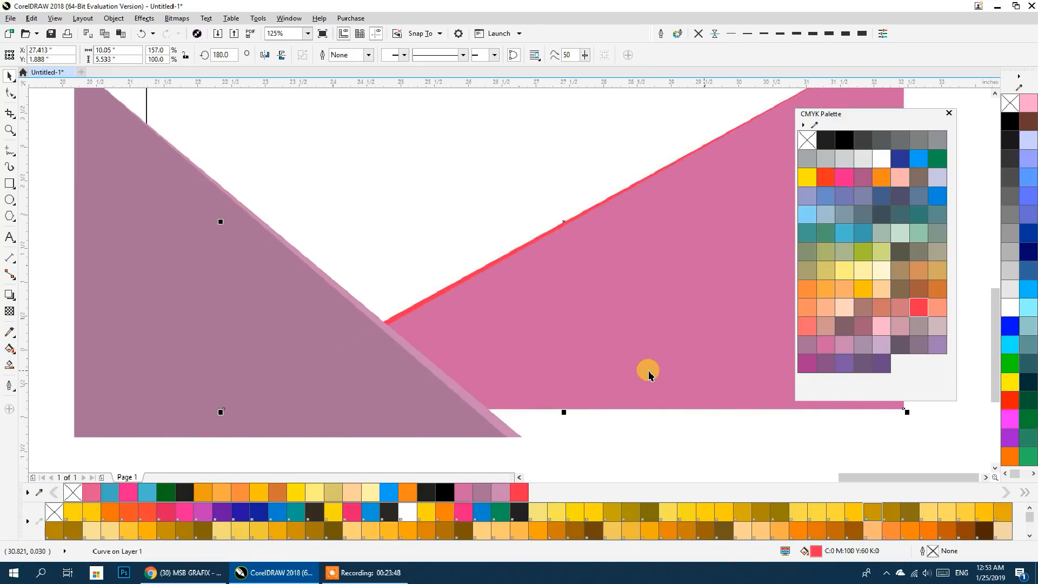
pyautogui.scroll(-1, 501, 353)
# Group the four triangles and PowerClip the group inside the new 11 × 8.5 in rectangle
pyautogui.click(762, 442)
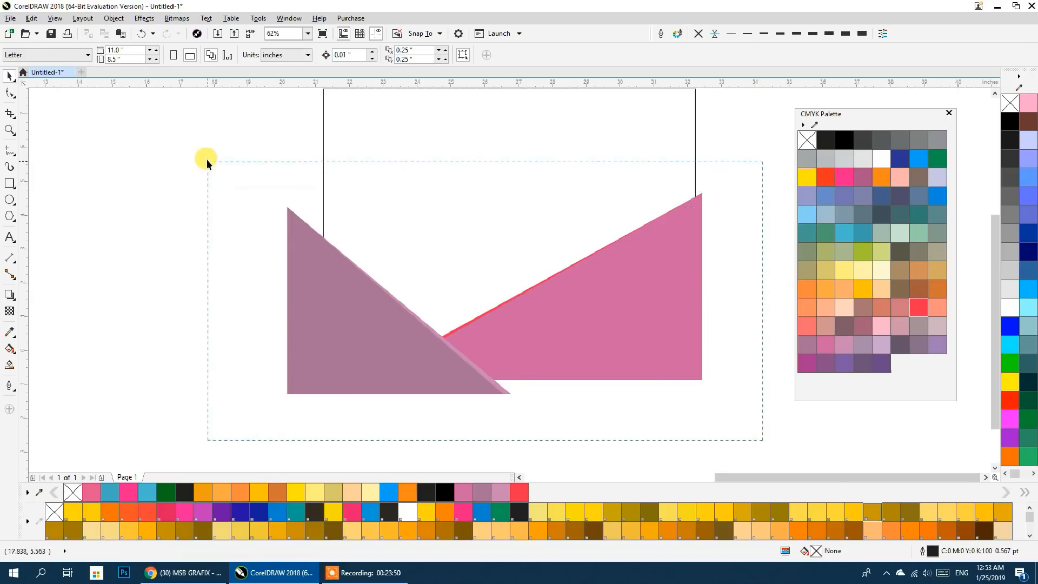
pyautogui.moveTo(208, 163); pyautogui.dragTo(225, 154)
pyautogui.hotkey('ctrl', 'g')
pyautogui.rightClick(301, 211)
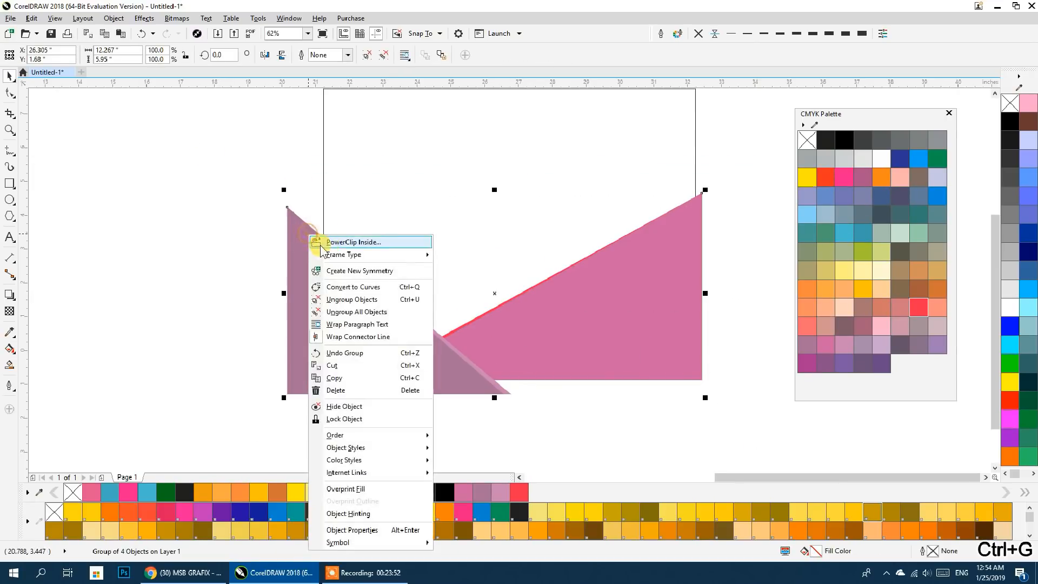
pyautogui.click(475, 197)
pyautogui.moveTo(479, 227); pyautogui.dragTo(441, 253)
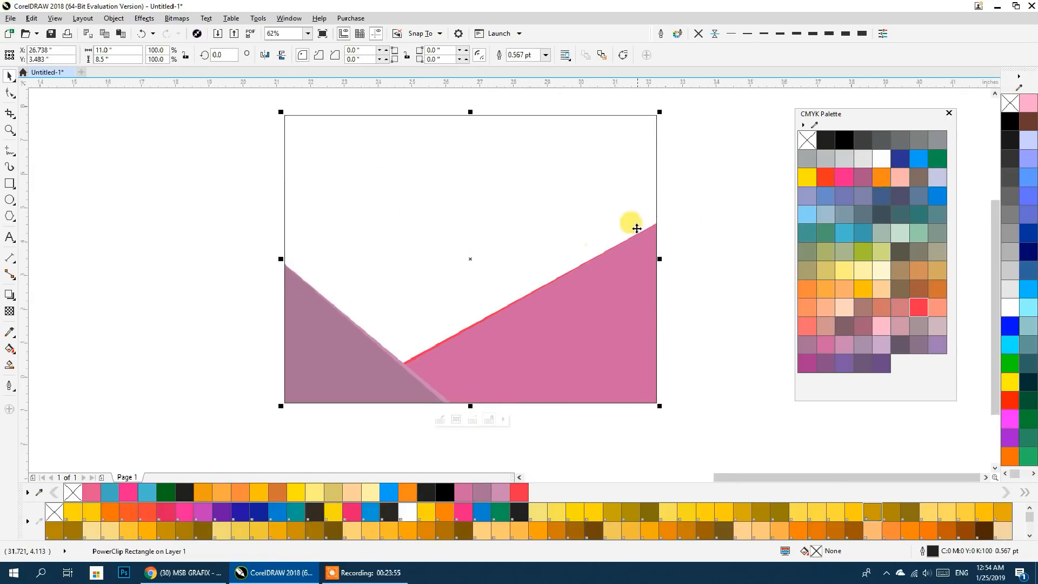
pyautogui.click(674, 232)
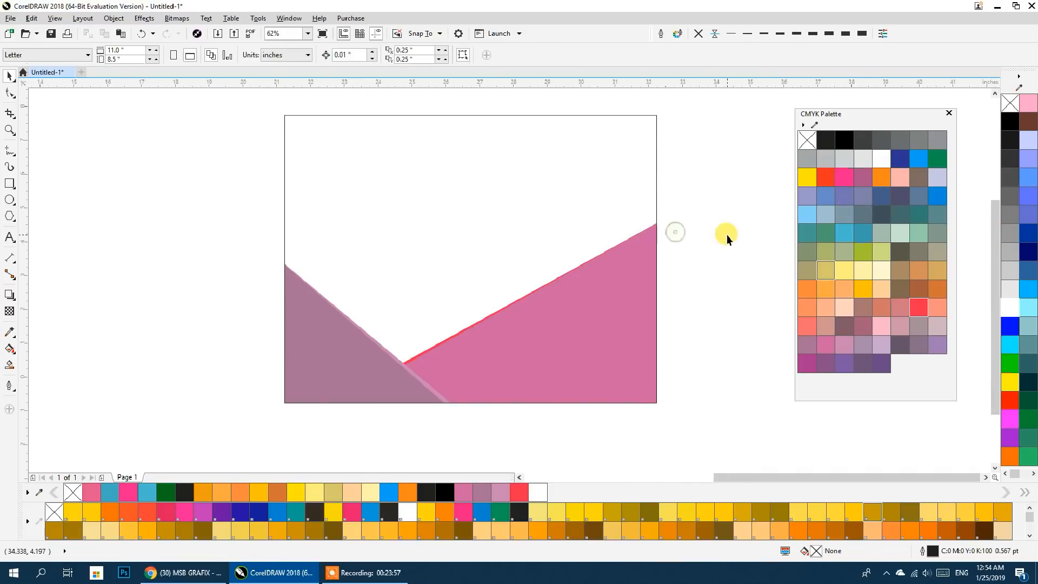
# Copy the badge, title, subtitle, name, blue line and description from the first certificate onto the new design
pyautogui.scroll(-2, 727, 235)
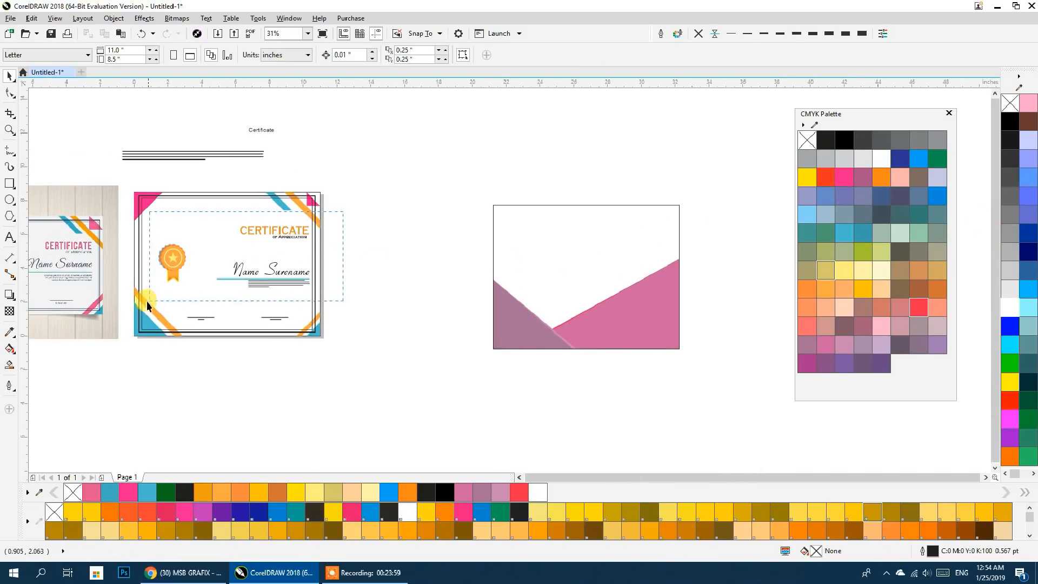
pyautogui.moveTo(150, 305); pyautogui.dragTo(150, 304)
pyautogui.moveTo(173, 263); pyautogui.dragTo(522, 250)
pyautogui.rightClick(522, 250)
pyautogui.click(653, 371)
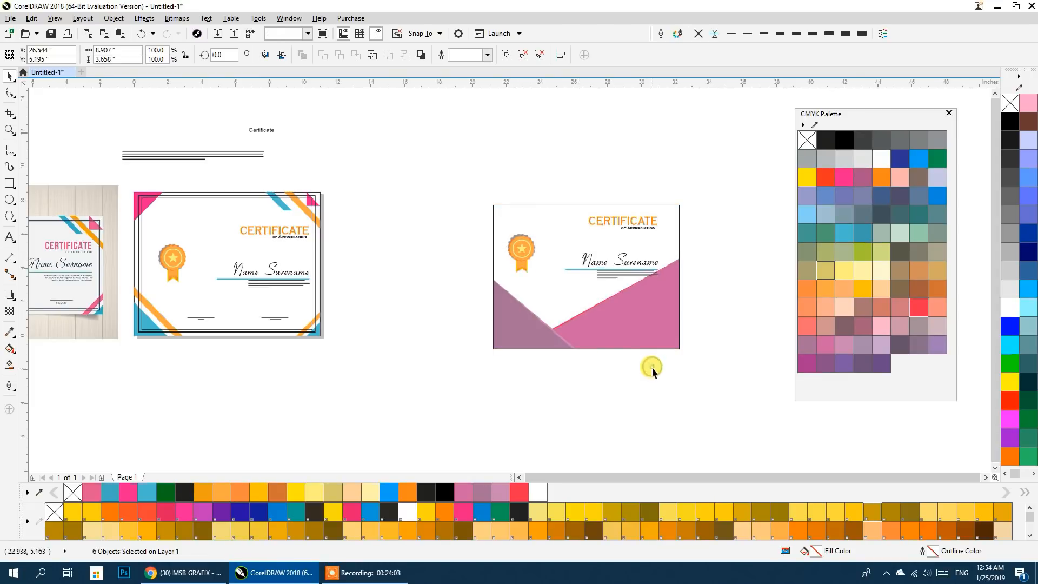
# Copy the date and signature lines with their labels onto the lower part of the new design
pyautogui.moveTo(653, 370); pyautogui.dragTo(607, 394)
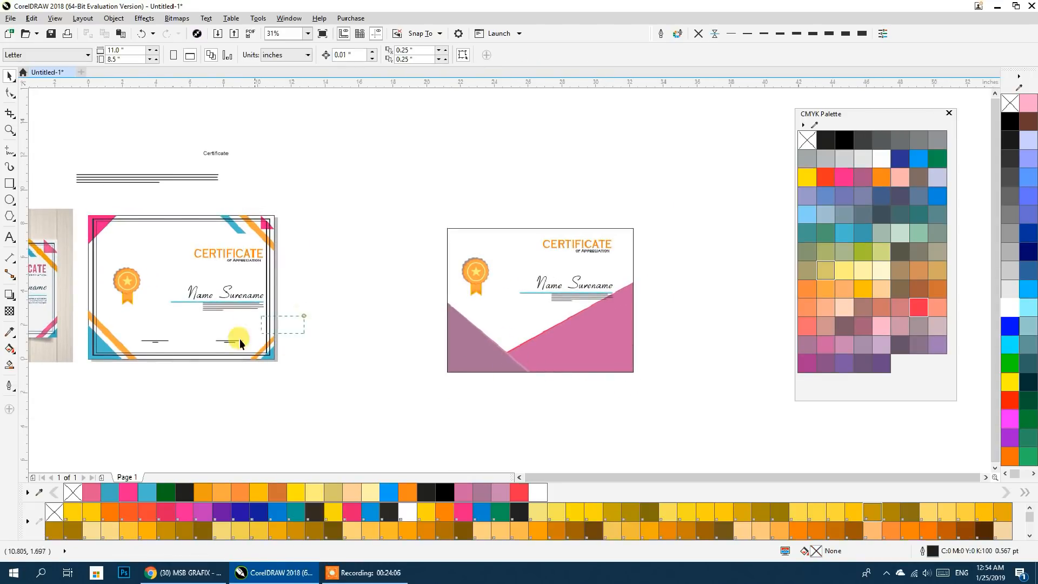
pyautogui.moveTo(137, 358)
pyautogui.mouseDown()
pyautogui.moveTo(243, 342)
pyautogui.moveTo(535, 352)
pyautogui.mouseUp()
pyautogui.click(573, 399)
pyautogui.scroll(2, 534, 316)
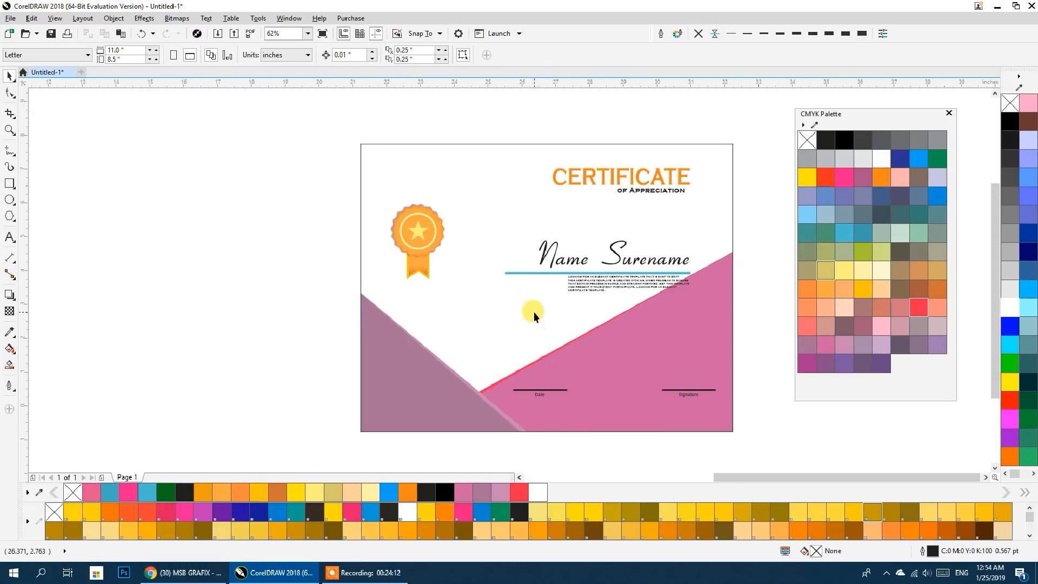
# Draw a circle about 1.2 in across on the mauve triangle in the new design's lower-left corner
pyautogui.moveTo(533, 312); pyautogui.dragTo(520, 282)
pyautogui.click(9, 200)
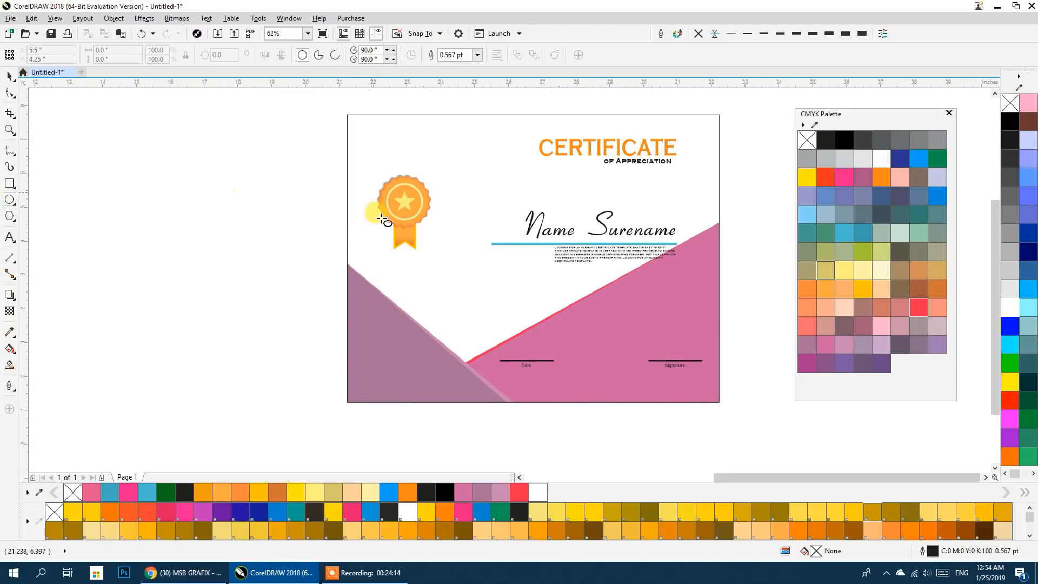
pyautogui.moveTo(373, 331); pyautogui.dragTo(420, 378)
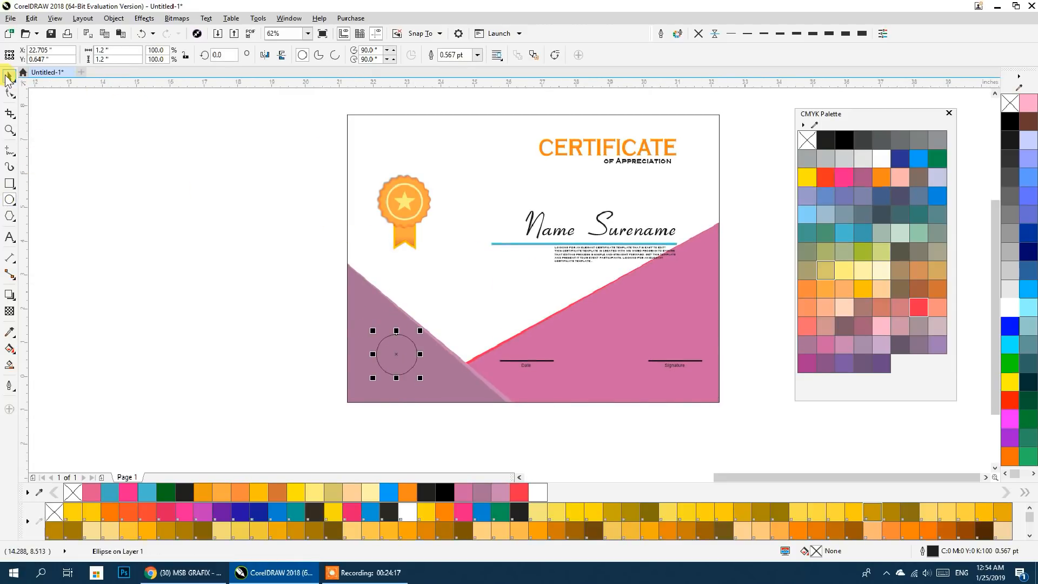
pyautogui.click(185, 214)
pyautogui.moveTo(252, 229); pyautogui.dragTo(261, 287)
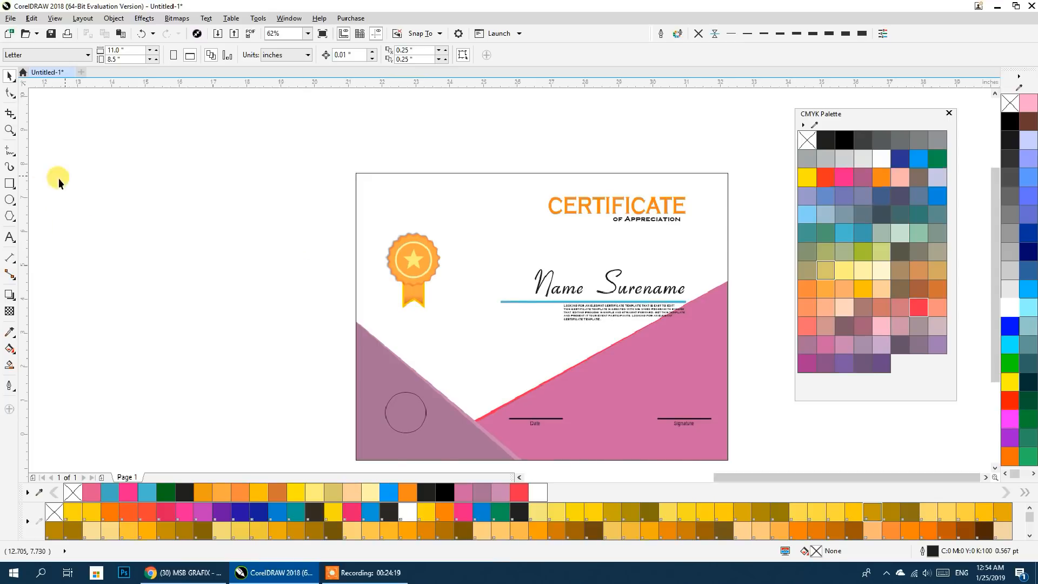
pyautogui.click(10, 184)
pyautogui.click(16, 192)
pyautogui.click(19, 334)
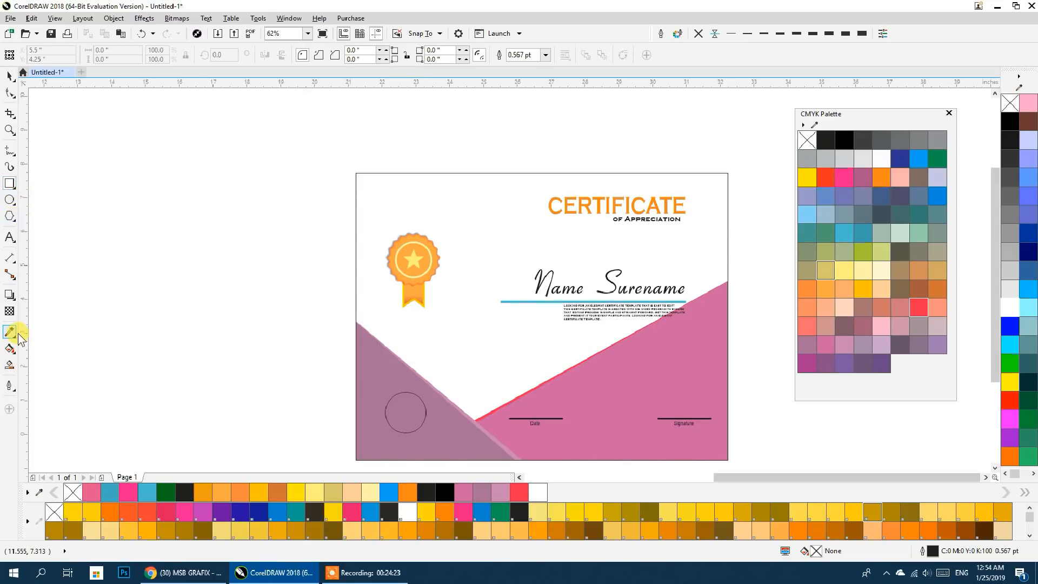
# Draw a wavy banner shape about 4.03 × 1.05 in above the badge on the second certificate
pyautogui.moveTo(11, 216)
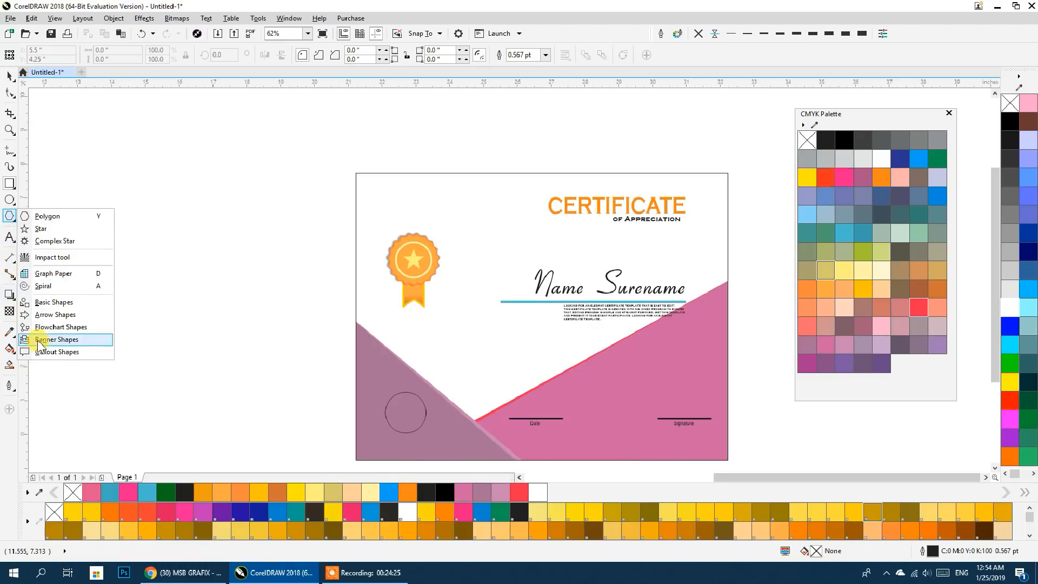
pyautogui.click(56, 339)
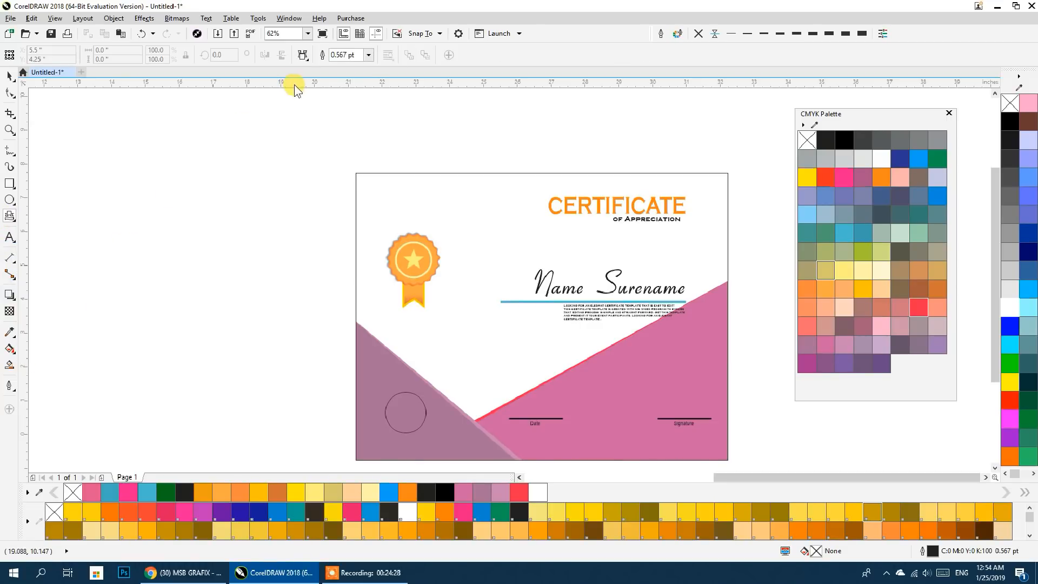
pyautogui.click(309, 56)
pyautogui.click(339, 73)
pyautogui.moveTo(379, 187); pyautogui.dragTo(459, 207)
pyautogui.click(11, 76)
# Fill the wavy banner with mauve-pink (C20 M80 Y0 K0) and remove its outline
pyautogui.click(829, 180)
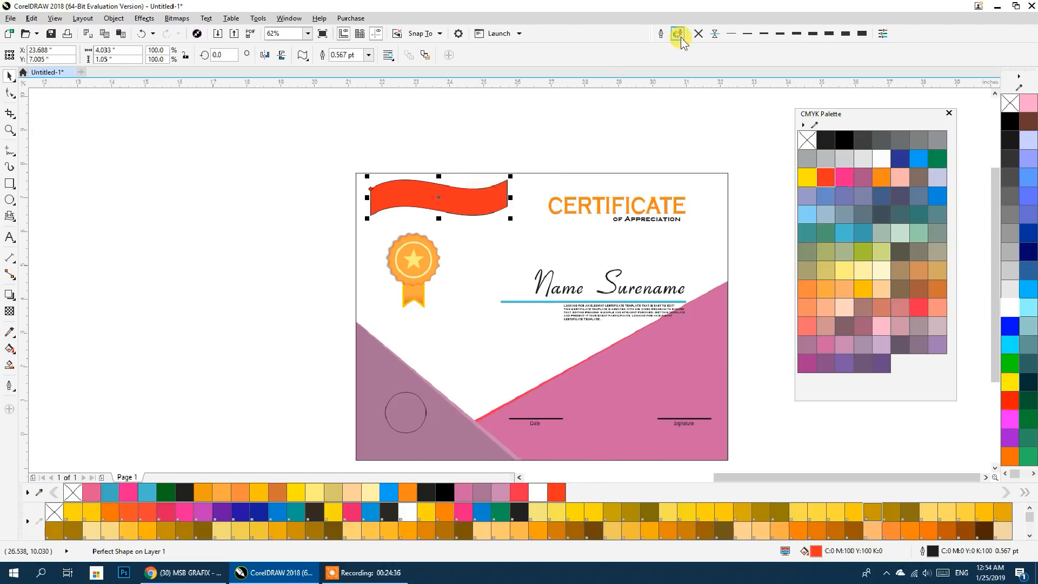
pyautogui.click(703, 34)
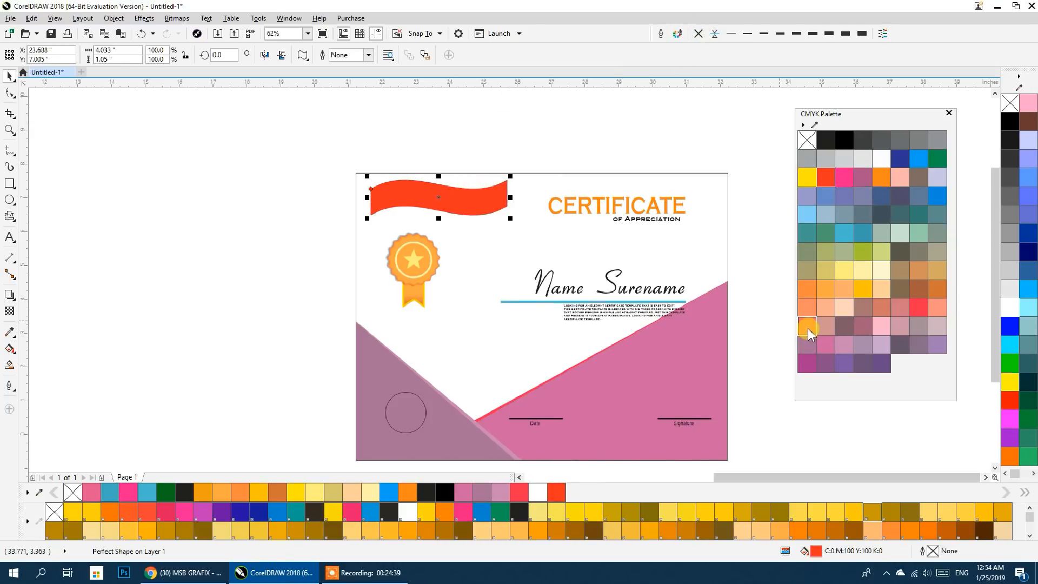
pyautogui.moveTo(575, 294); pyautogui.dragTo(433, 193)
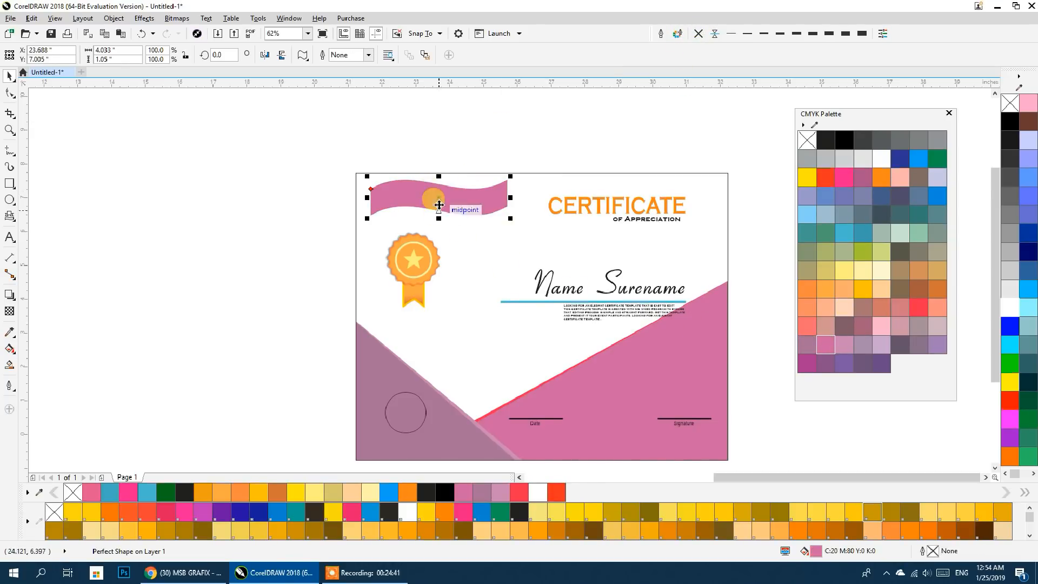
# Apply a linear fountain fill to the banner with both end colors set to mauve-pink
pyautogui.scroll(2, 439, 204)
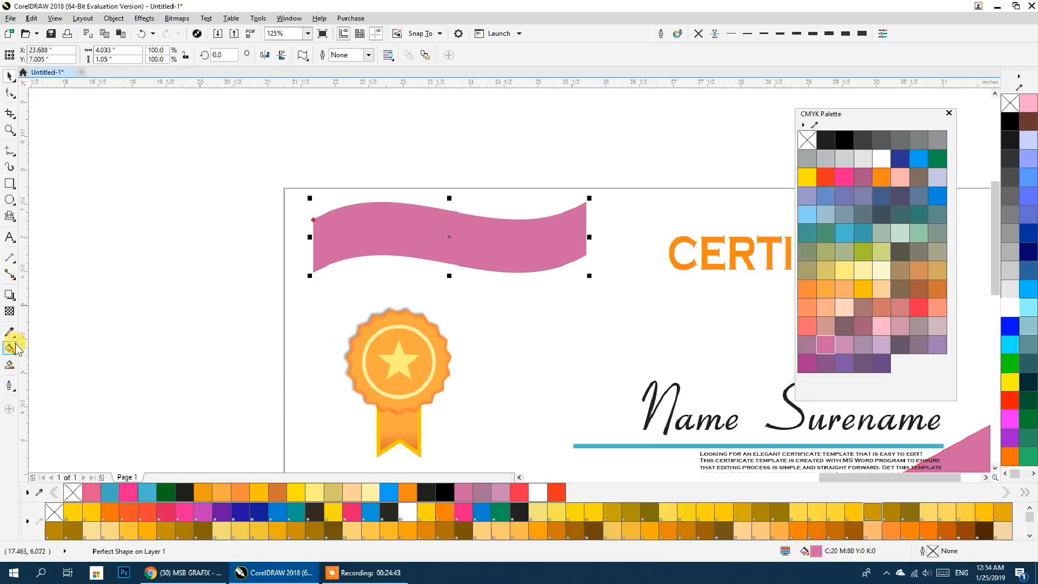
pyautogui.click(11, 351)
pyautogui.moveTo(359, 204); pyautogui.dragTo(545, 315)
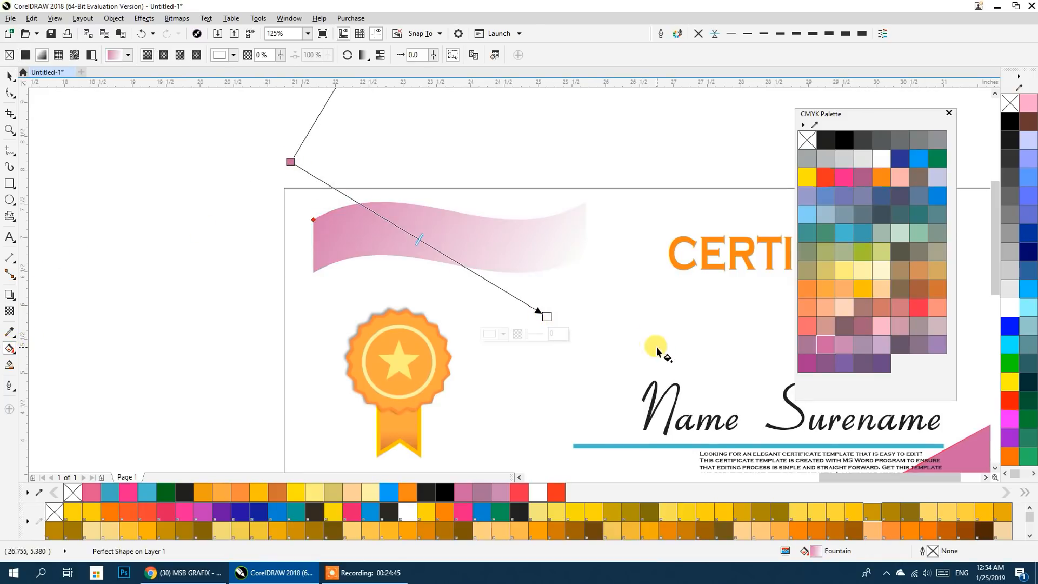
pyautogui.click(820, 352)
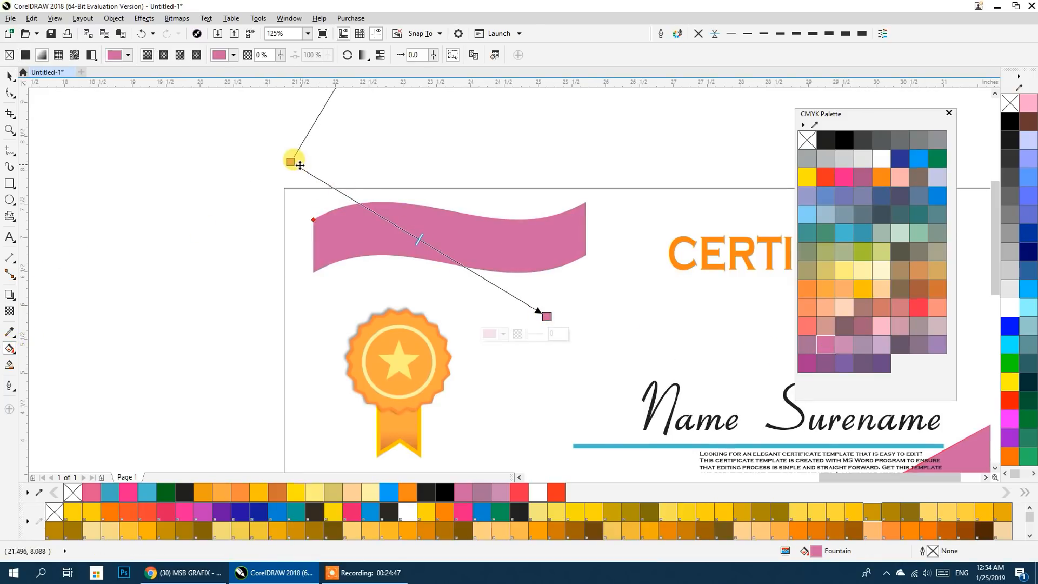
# Add a bright pink color stop mid-gradient and align the fountain fill with the banner's left and right ends
pyautogui.doubleClick(413, 234)
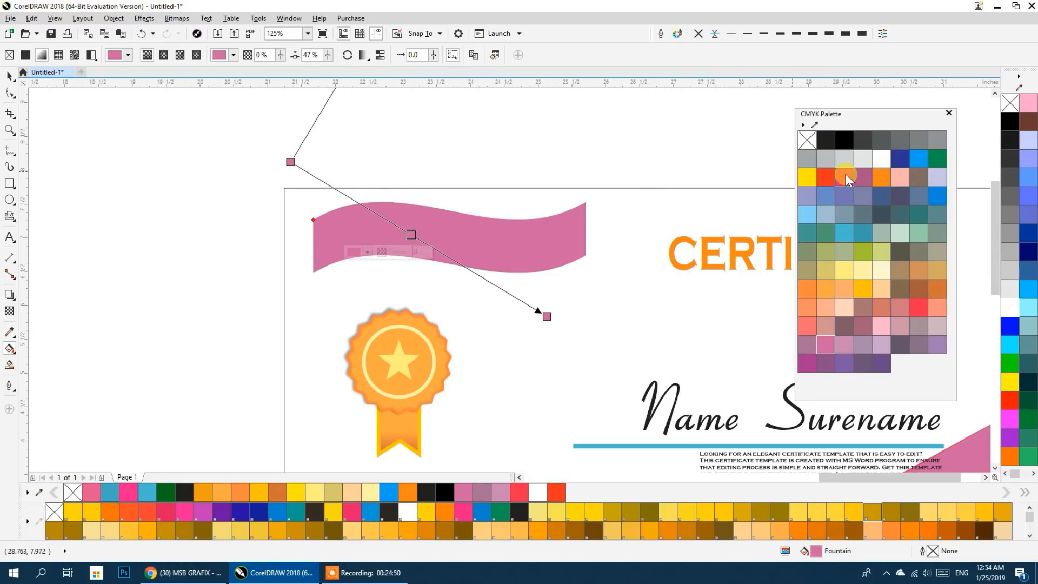
pyautogui.click(843, 177)
pyautogui.moveTo(547, 316); pyautogui.dragTo(586, 254)
pyautogui.moveTo(290, 161); pyautogui.dragTo(313, 220)
pyautogui.click(9, 76)
pyautogui.click(76, 174)
pyautogui.click(457, 261)
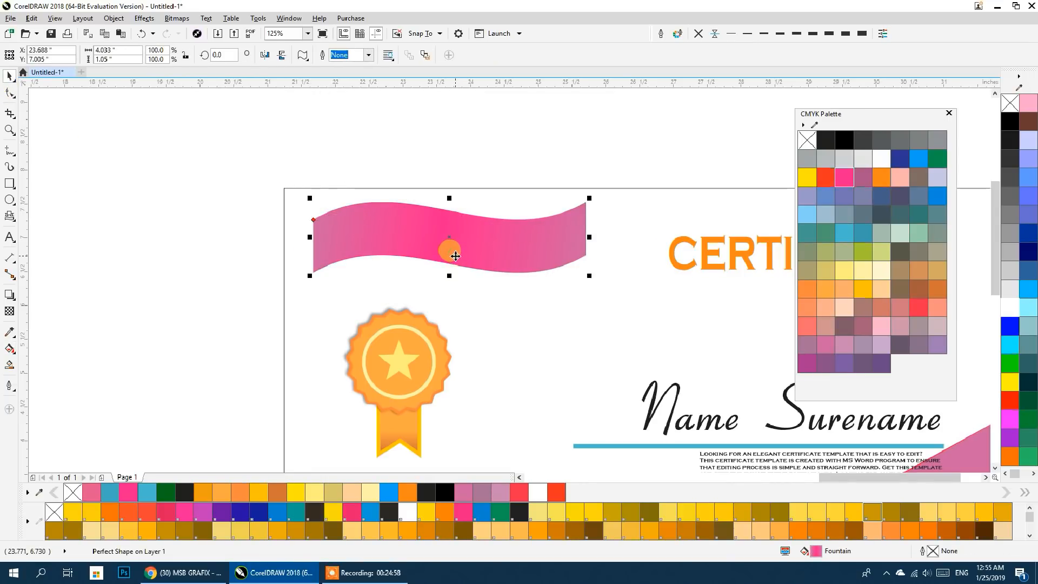
pyautogui.click(247, 225)
# Duplicate the second certificate's PowerClip rectangle into the empty space to its right
pyautogui.scroll(-3, 248, 226)
pyautogui.scroll(-5, 343, 231)
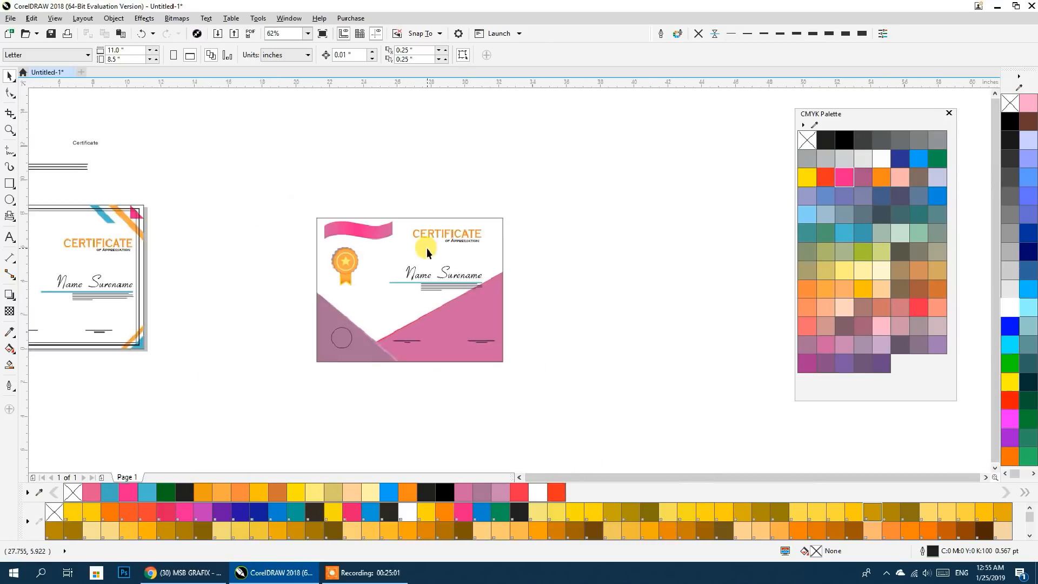
pyautogui.moveTo(424, 284); pyautogui.dragTo(591, 281)
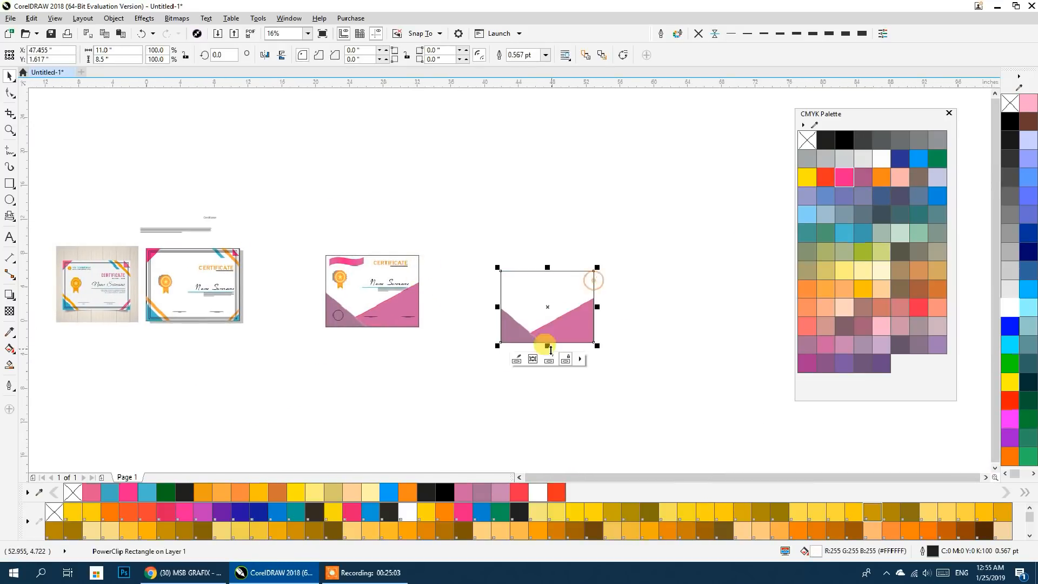
# Extract the triangles from the duplicated PowerClip rectangle and delete them
pyautogui.scroll(3, 577, 322)
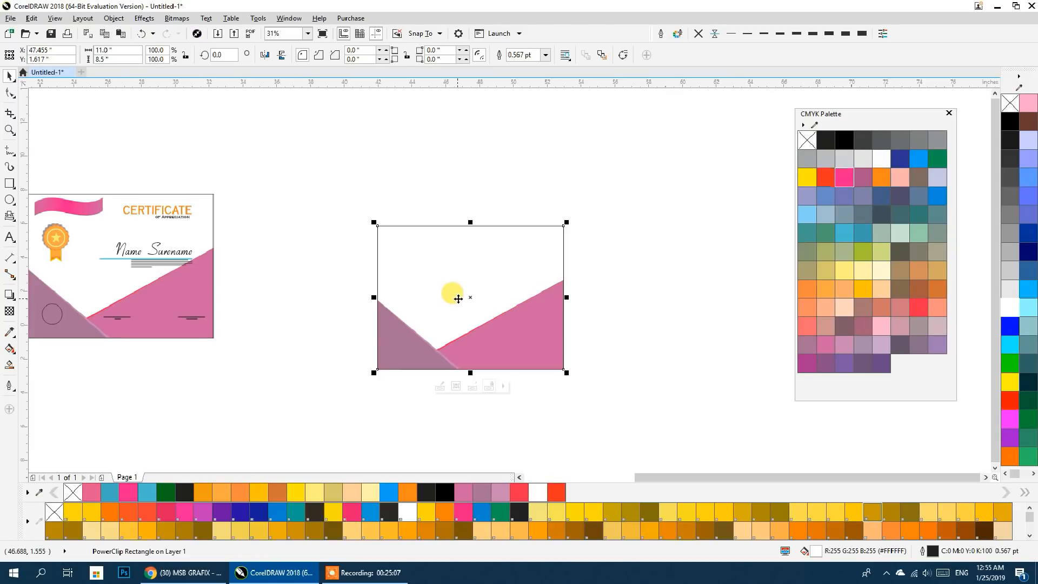
pyautogui.rightClick(492, 290)
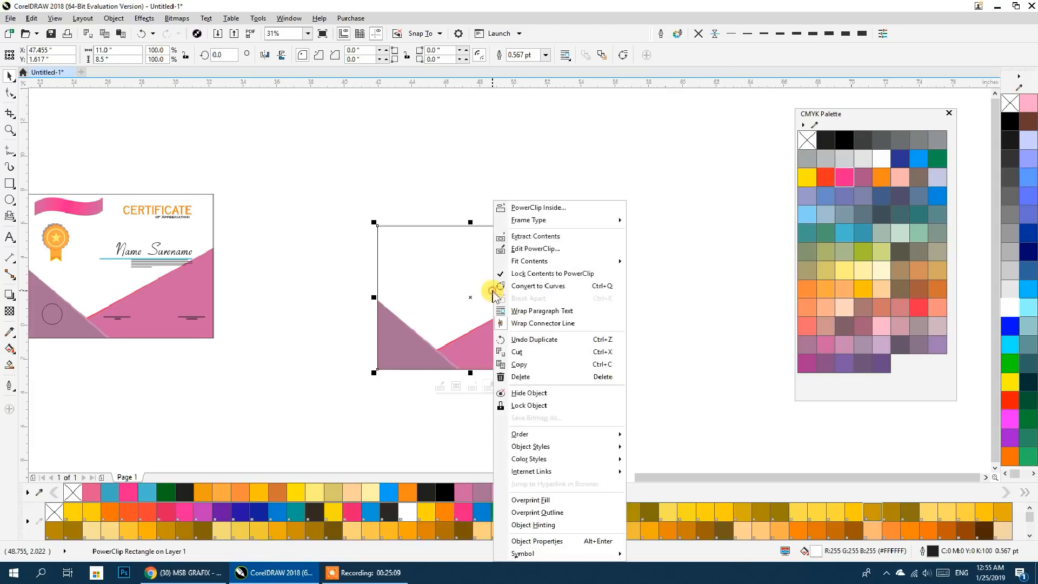
pyautogui.click(531, 236)
pyautogui.click(638, 251)
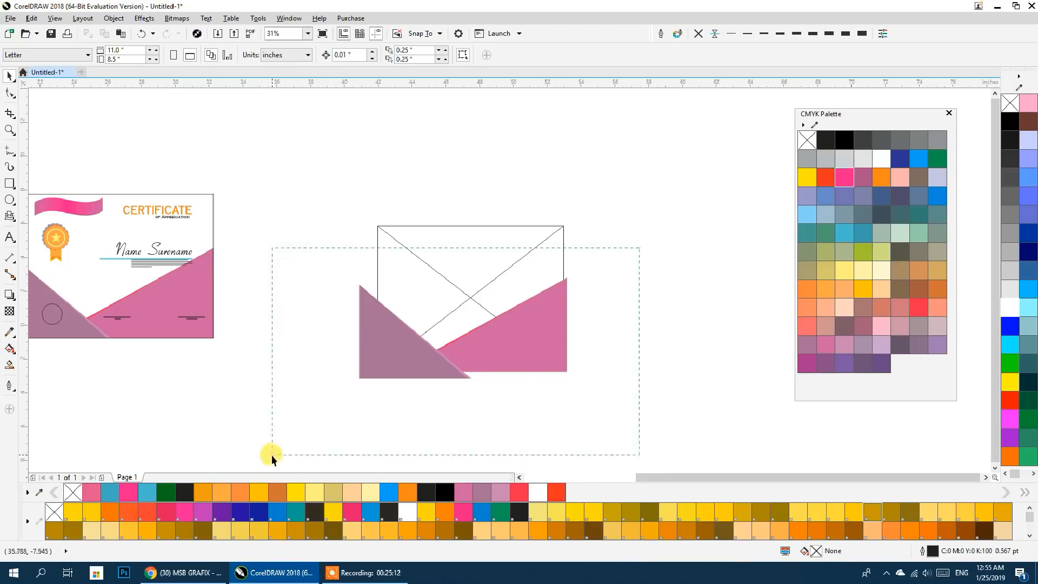
pyautogui.moveTo(271, 455); pyautogui.dragTo(272, 454)
pyautogui.press('Delete')
# Set the emptied PowerClip rectangle's frame type to None so it is a plain rectangle
pyautogui.click(463, 296)
pyautogui.rightClick(520, 248)
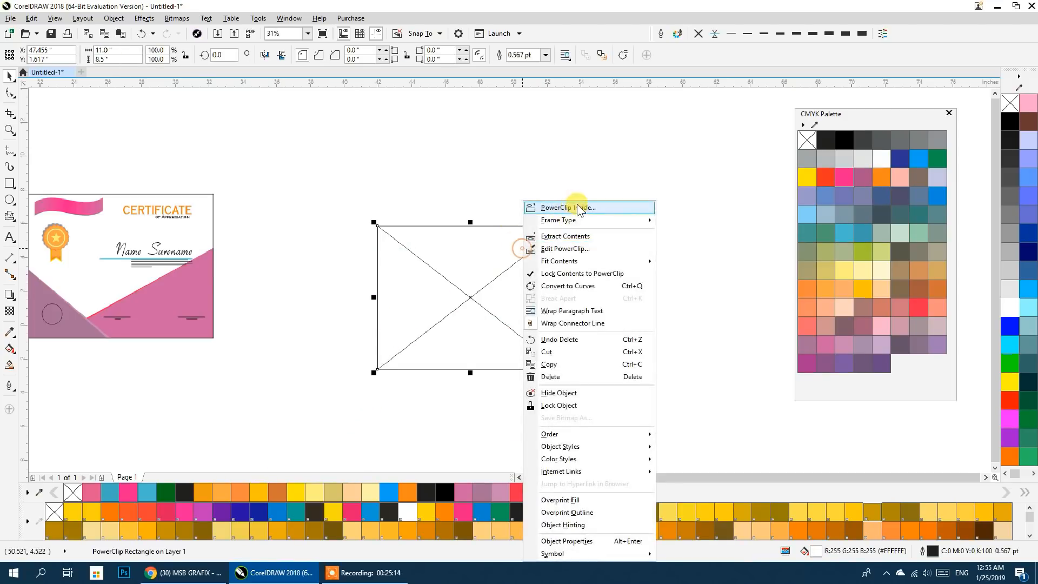
pyautogui.moveTo(595, 220)
pyautogui.click(676, 248)
pyautogui.click(514, 292)
pyautogui.click(515, 290)
pyautogui.click(268, 384)
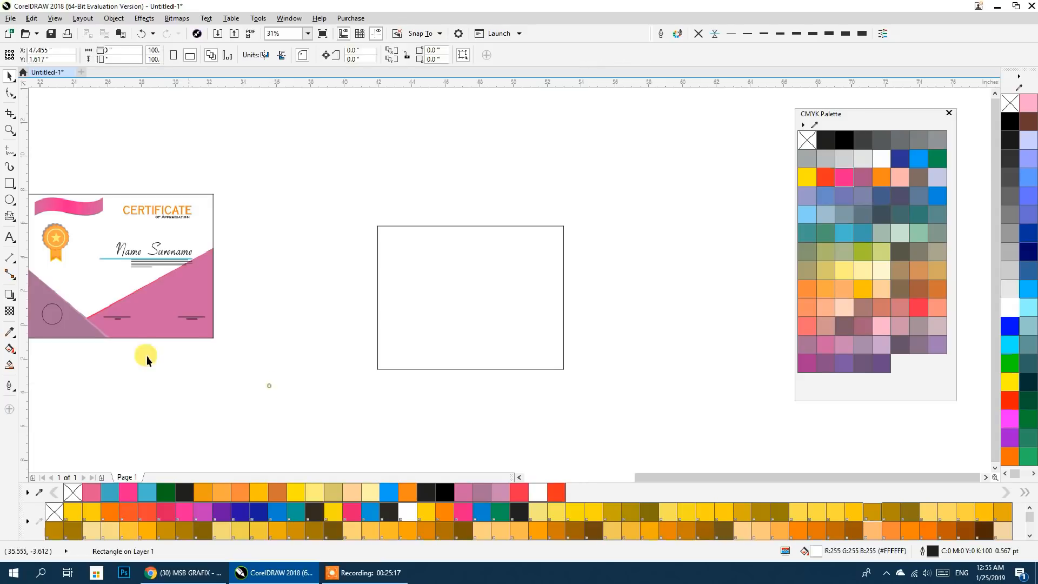
# Draw a long horizontal rectangle, resize it to about 9.08 × 1.07 in and place it across the new page's lower-left edge
pyautogui.click(10, 184)
pyautogui.moveTo(344, 319); pyautogui.dragTo(585, 354)
pyautogui.click(10, 76)
pyautogui.scroll(2, 423, 349)
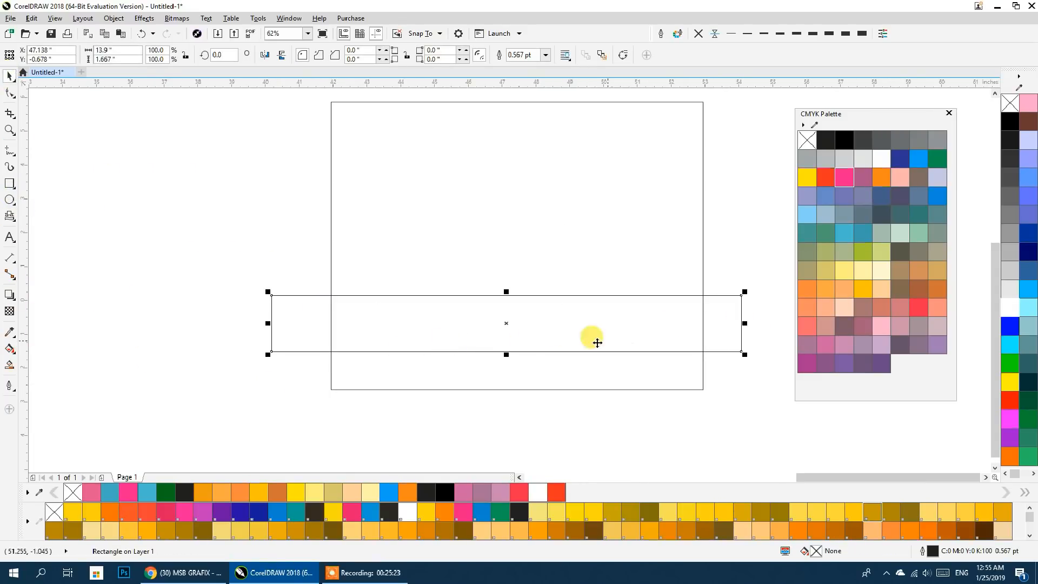
pyautogui.moveTo(505, 355); pyautogui.dragTo(510, 334)
pyautogui.moveTo(744, 313); pyautogui.dragTo(581, 313)
pyautogui.moveTo(574, 315); pyautogui.dragTo(608, 373)
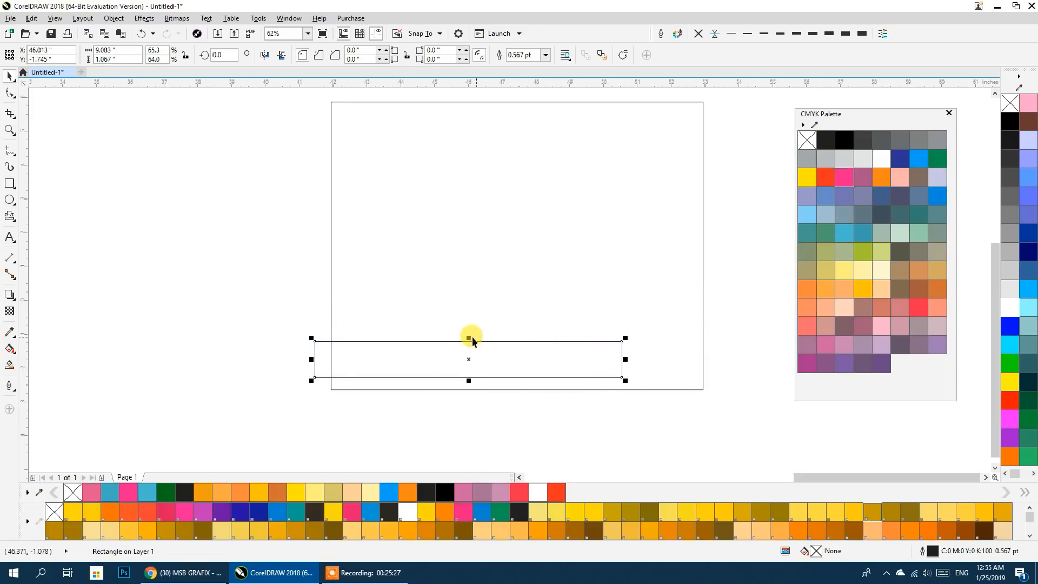
# Flatten the rectangle to about 0.53 in high and stack three staggered, thinner copies above it, about 0.13, 0.27 and 0.13 in high
pyautogui.moveTo(470, 335); pyautogui.dragTo(394, 336)
pyautogui.rightClick(478, 351)
pyautogui.rightClick(395, 336)
pyautogui.scroll(2, 502, 356)
pyautogui.moveTo(547, 348); pyautogui.dragTo(571, 350)
pyautogui.moveTo(629, 314); pyautogui.dragTo(542, 311)
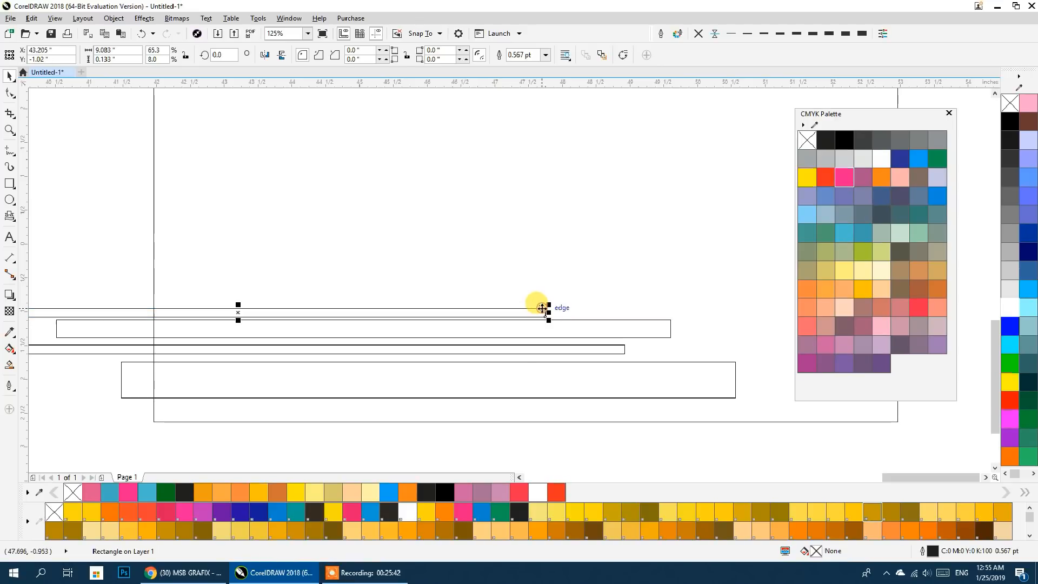
pyautogui.click(535, 417)
pyautogui.moveTo(521, 416); pyautogui.dragTo(488, 404)
pyautogui.scroll(-2, 491, 401)
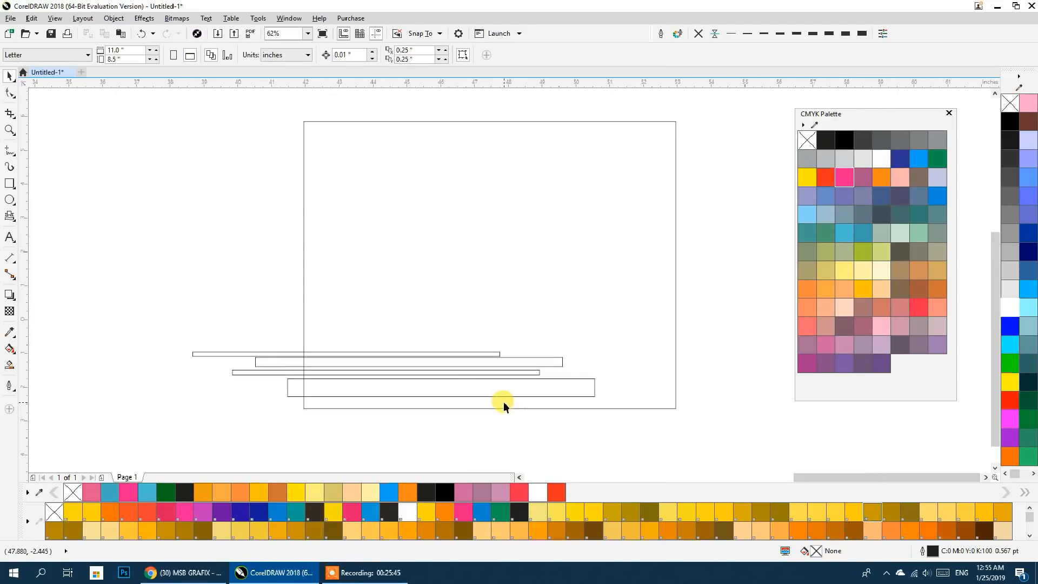
# Fill the two thicker bars light yellow, the lower thin bar khaki gold and the top bar amber, and remove all four outlines
pyautogui.click(520, 396)
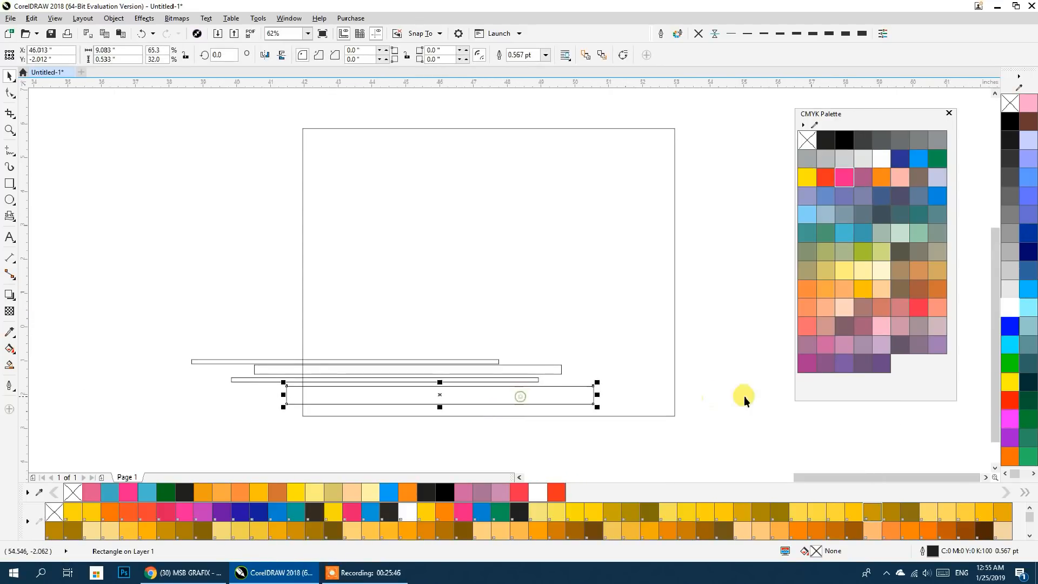
pyautogui.click(879, 345)
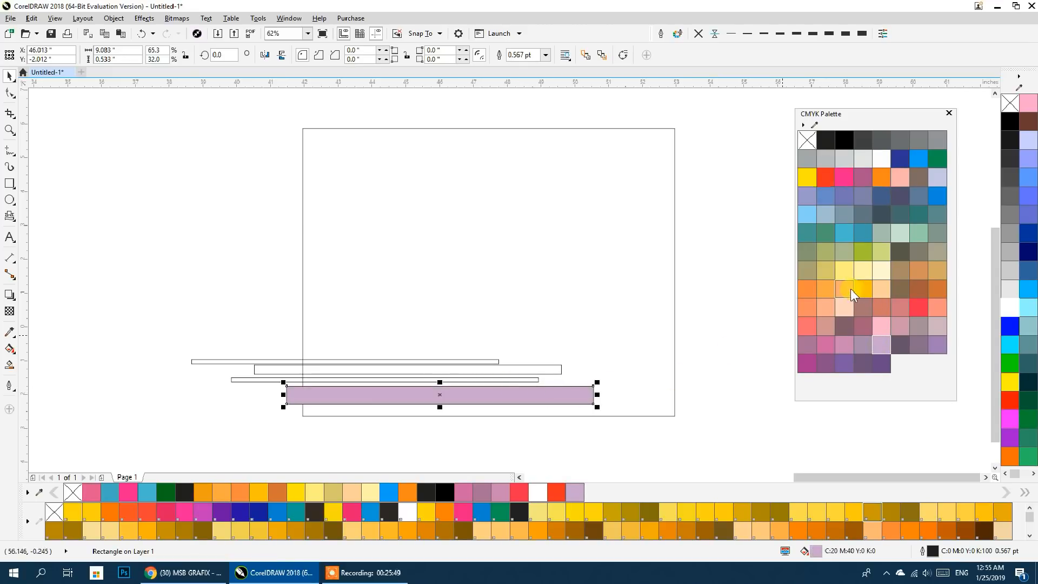
pyautogui.click(843, 271)
pyautogui.click(519, 380)
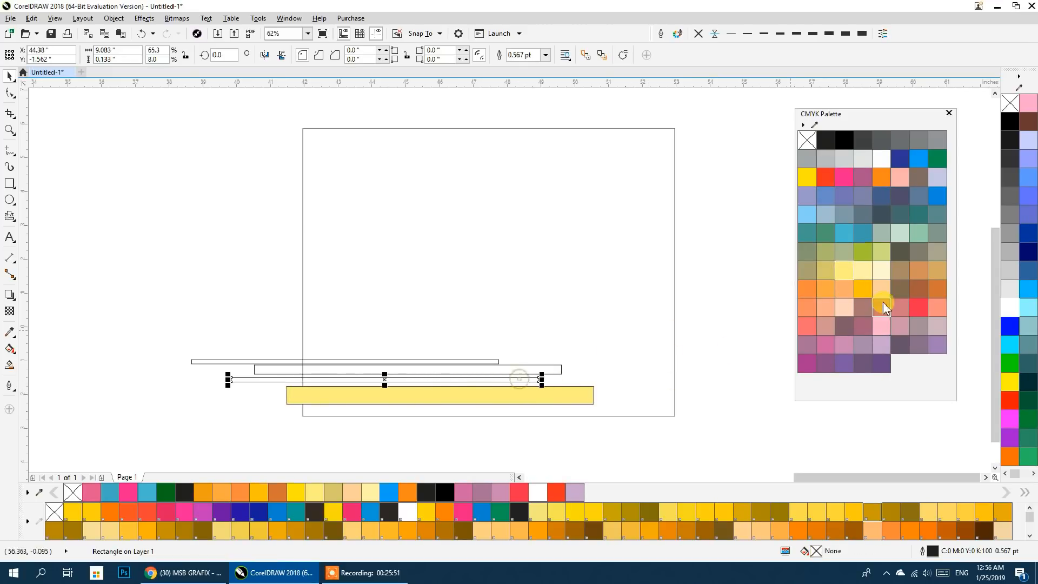
pyautogui.click(824, 270)
pyautogui.click(562, 368)
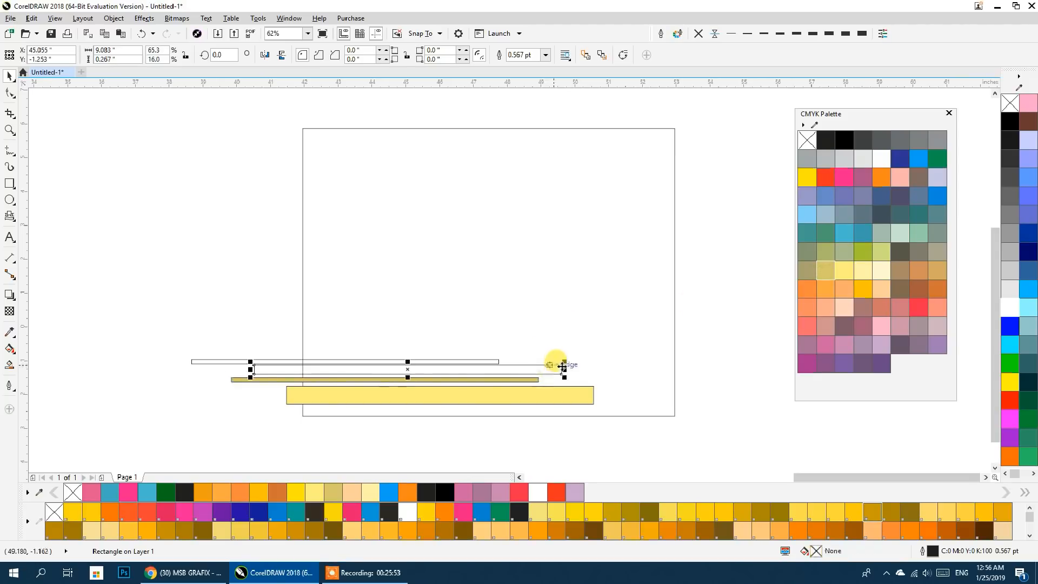
pyautogui.click(495, 360)
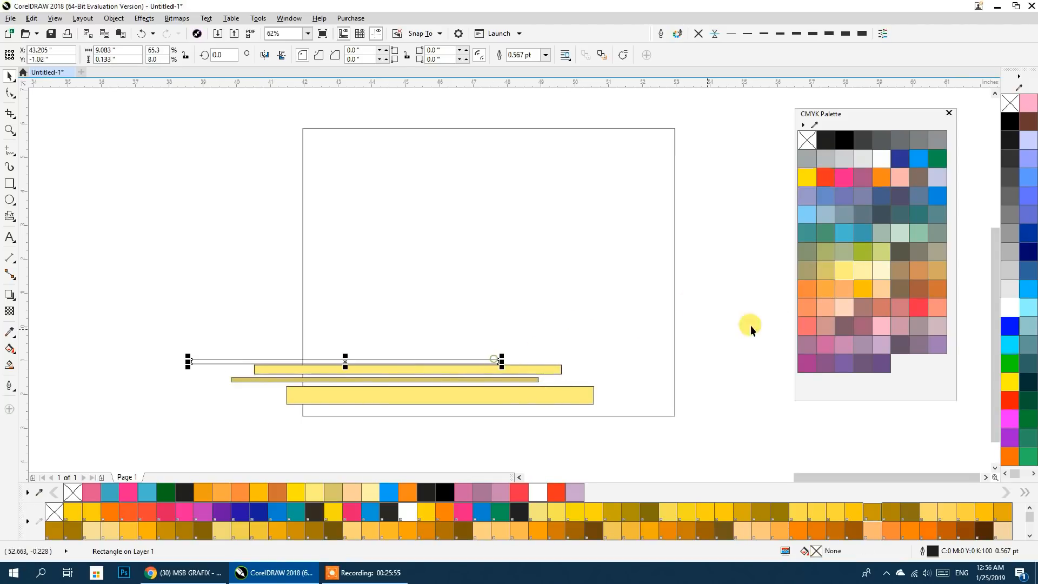
pyautogui.click(861, 286)
pyautogui.moveTo(695, 451); pyautogui.dragTo(169, 317)
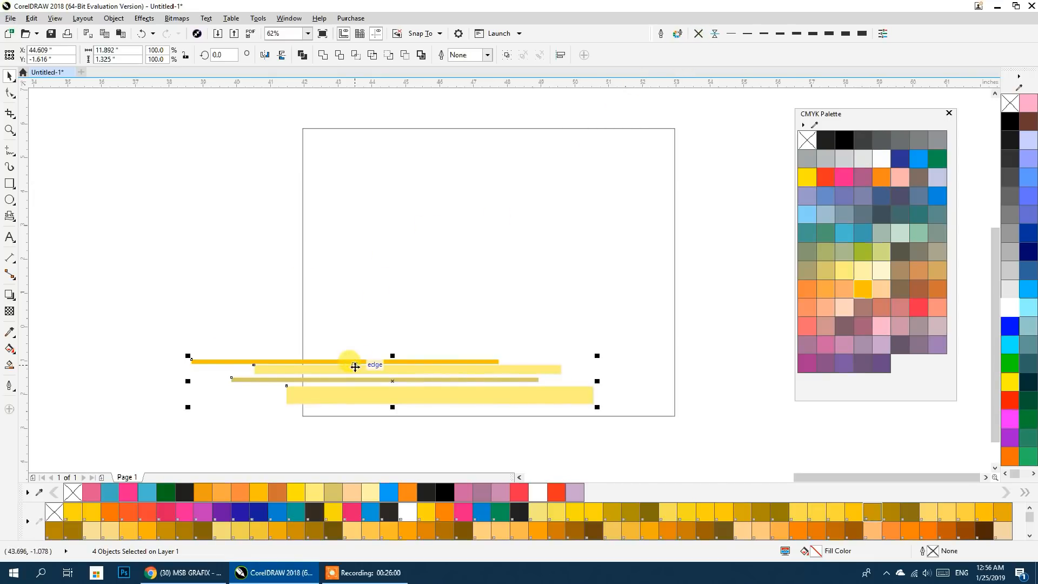
# Copy the four bars to the upper part of the new page, group the copy and rotate it 90 degrees
pyautogui.moveTo(354, 367); pyautogui.dragTo(446, 182)
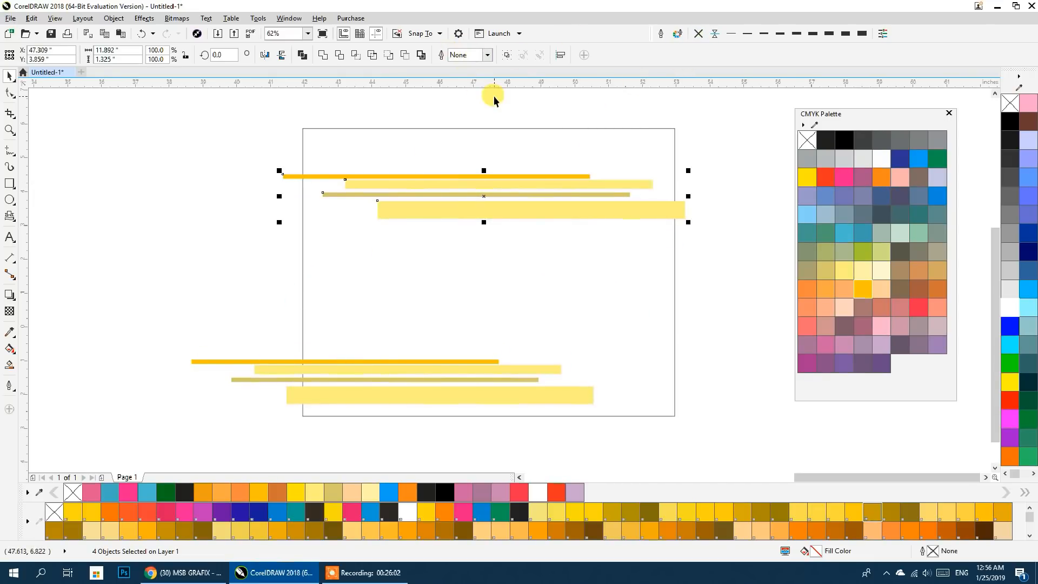
pyautogui.hotkey('ctrl', 'g')
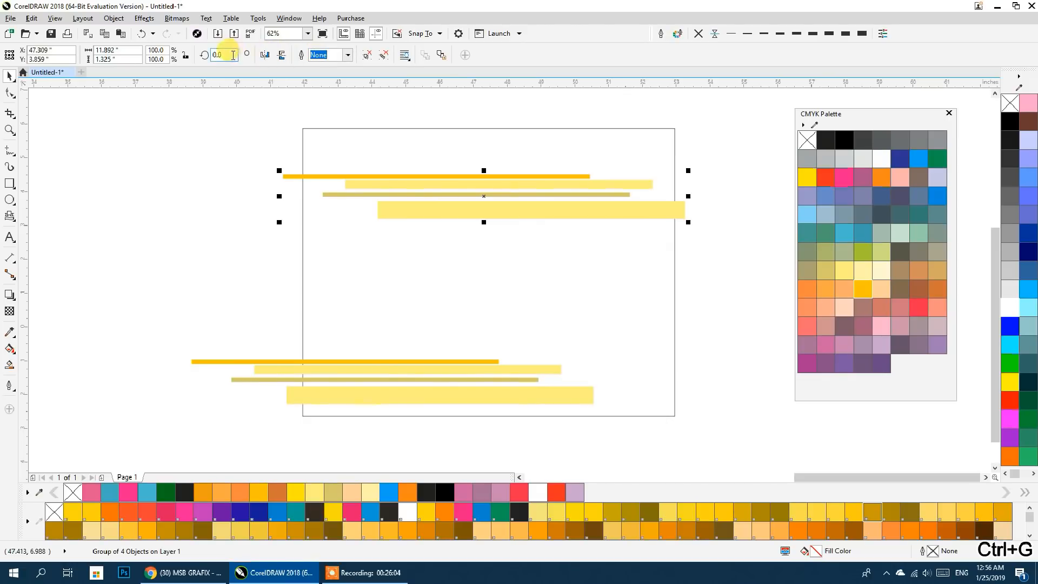
pyautogui.write('90')
pyautogui.press('Return')
# Scale the vertical bar group to about 0.68 × 6.06 in and place it across the page's top edge near the upper-right corner
pyautogui.moveTo(480, 164); pyautogui.dragTo(674, 224)
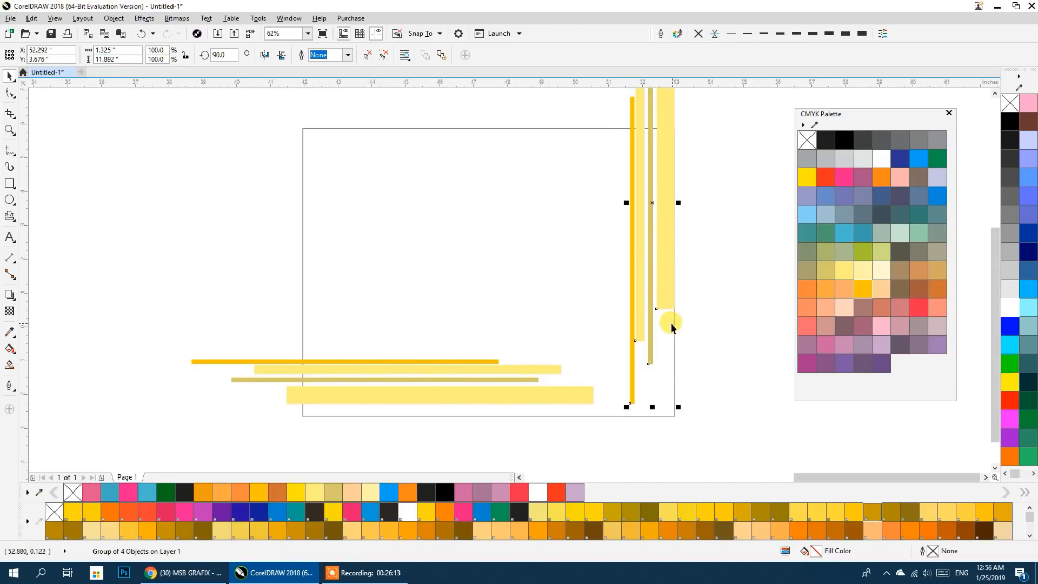
pyautogui.moveTo(626, 407); pyautogui.dragTo(650, 329)
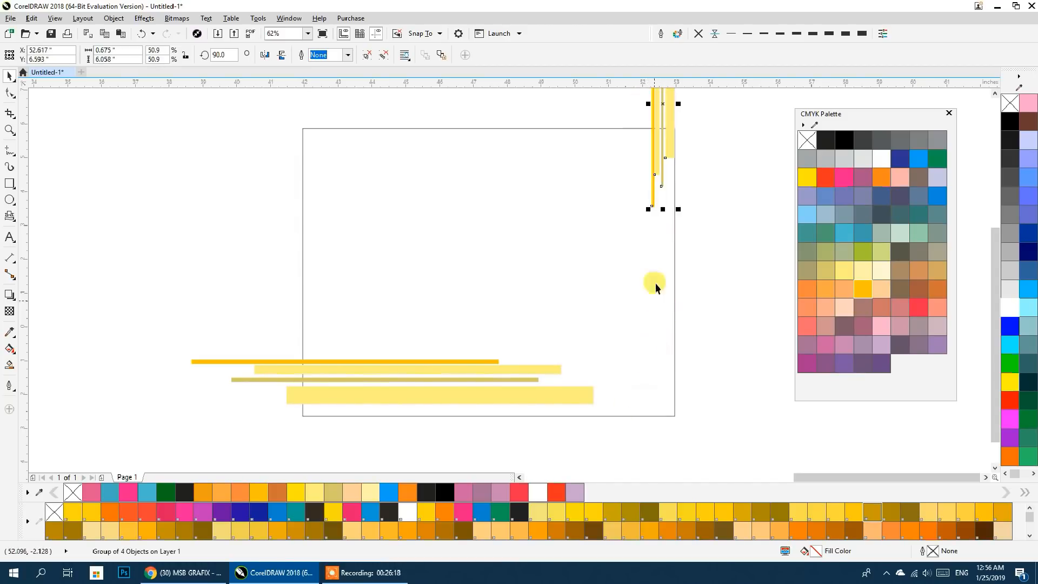
pyautogui.moveTo(672, 153); pyautogui.dragTo(653, 208)
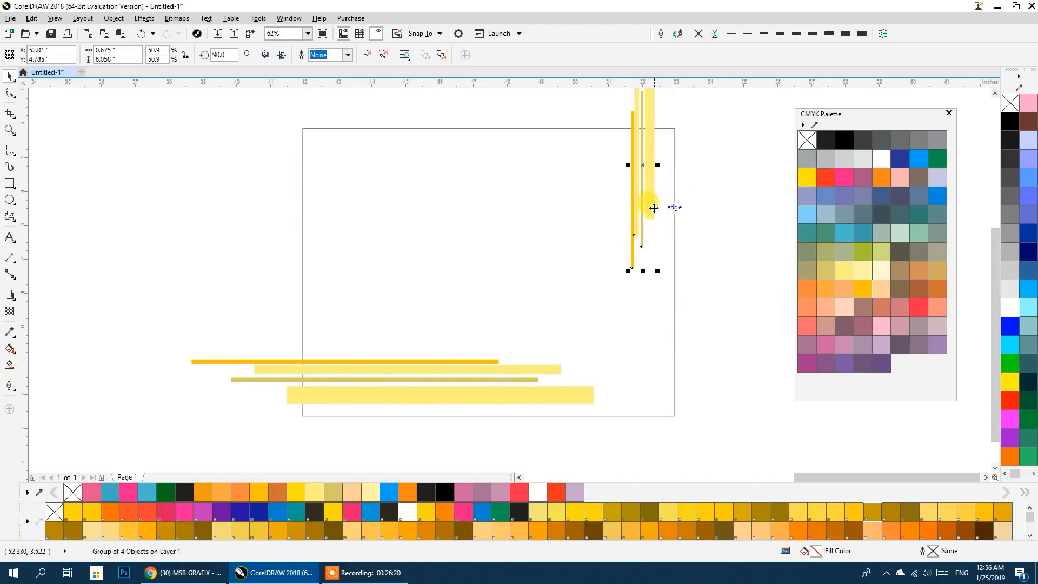
# Group the horizontal bars and PowerClip both bar groups inside the new 11 × 8.5 in rectangle
pyautogui.click(711, 260)
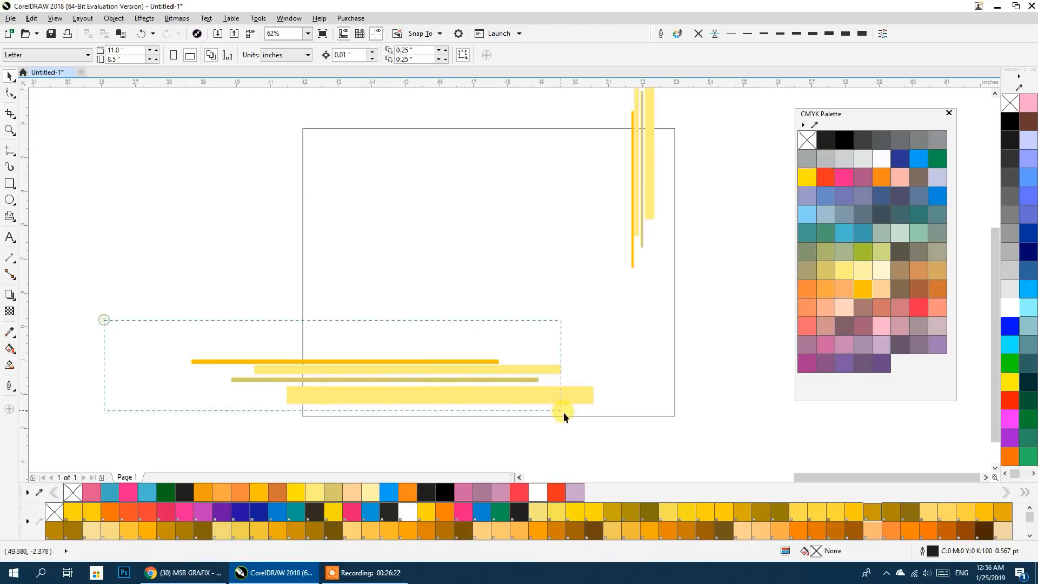
pyautogui.hotkey('ctrl', 'g')
pyautogui.keyDown('shift'); pyautogui.click(642, 196); pyautogui.keyUp('shift')
pyautogui.rightClick(641, 195)
pyautogui.click(661, 202)
pyautogui.click(631, 312)
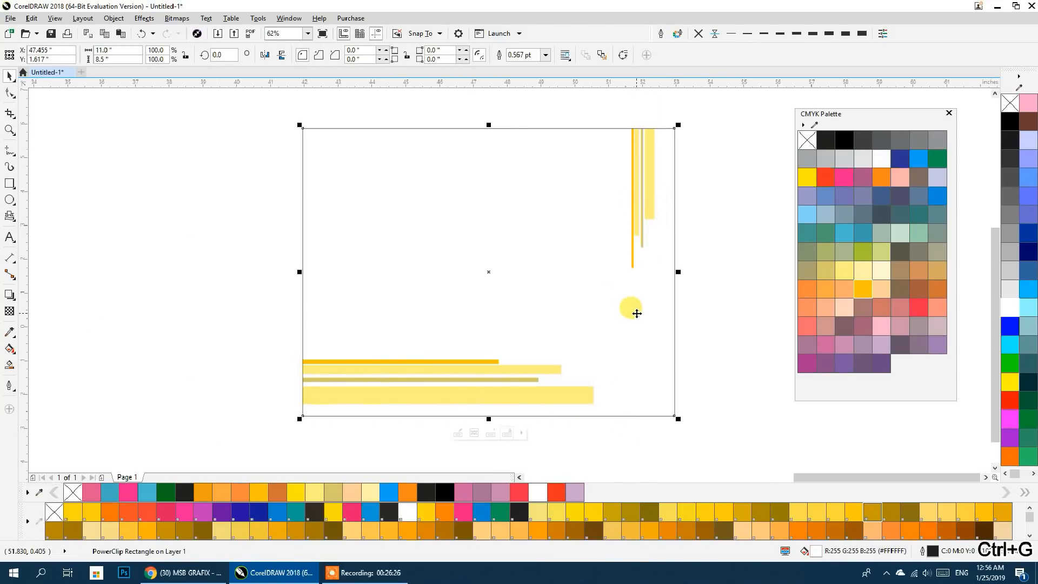
pyautogui.click(704, 308)
pyautogui.scroll(-1, 137, 265)
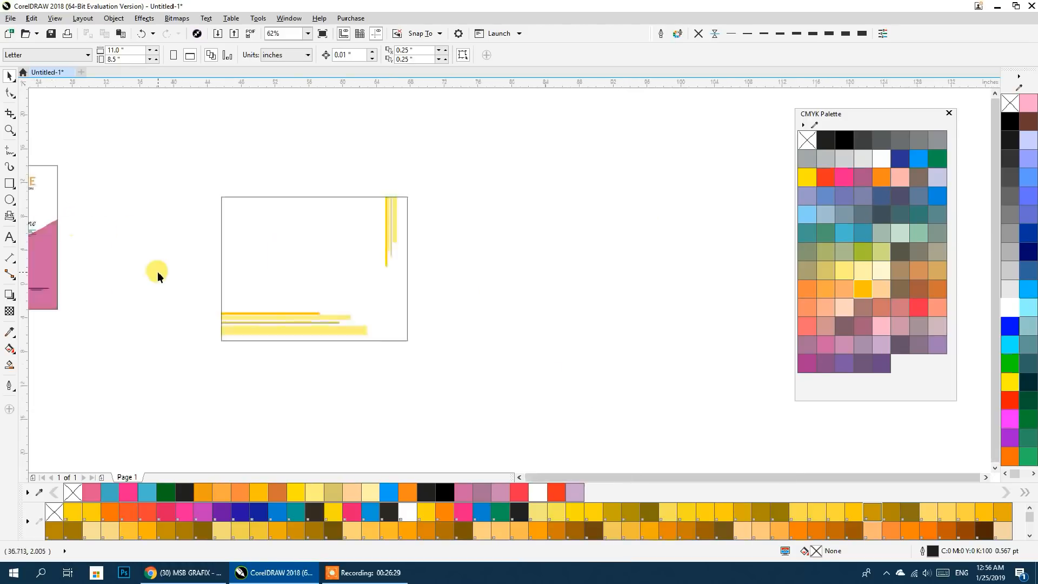
# Copy the certificate texts and medal onto the barred certificate and move the name, underline and paragraph block toward the page's left edge
pyautogui.moveTo(156, 274); pyautogui.dragTo(321, 311)
pyautogui.moveTo(73, 298); pyautogui.dragTo(47, 303)
pyautogui.moveTo(66, 252); pyautogui.dragTo(523, 386)
pyautogui.click(373, 279)
pyautogui.click(607, 391)
pyautogui.scroll(2, 499, 280)
pyautogui.moveTo(203, 250); pyautogui.dragTo(597, 338)
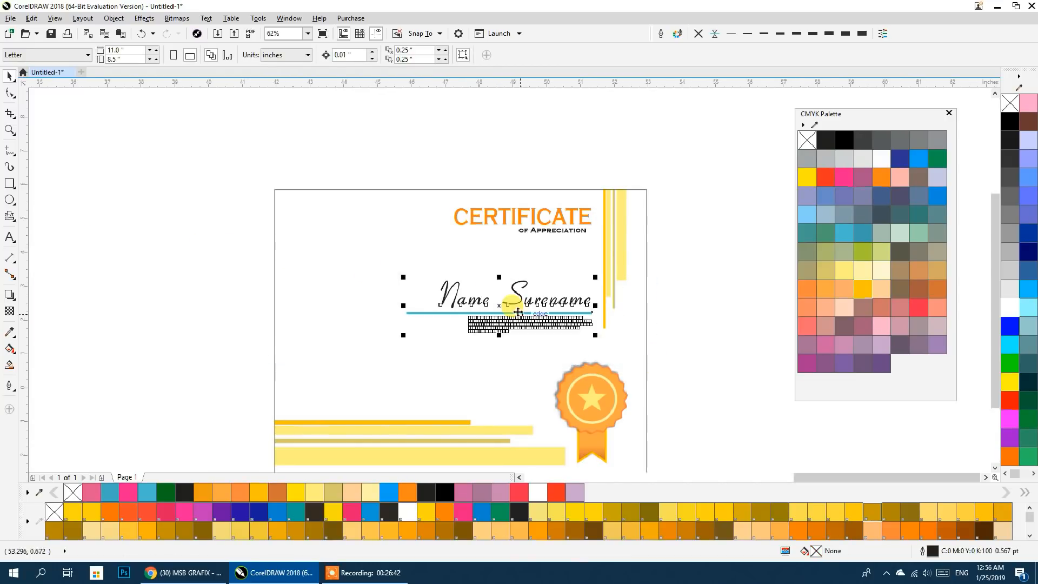
pyautogui.moveTo(515, 305); pyautogui.dragTo(391, 315)
pyautogui.click(189, 325)
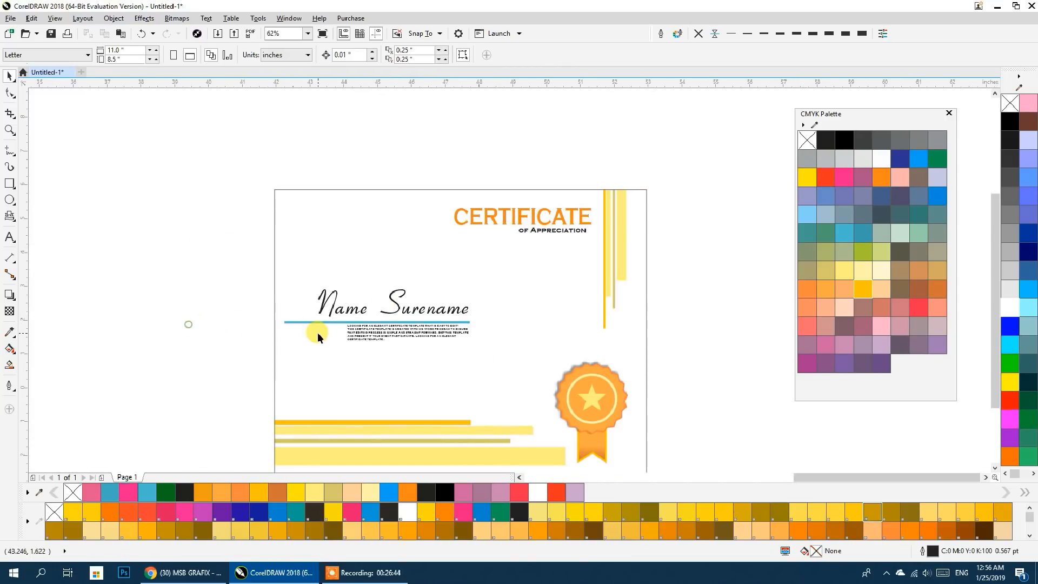
# Recolour the underline amber and enlarge the name text above it to about 87 pt, spanning the line's length
pyautogui.click(297, 323)
pyautogui.click(298, 321)
pyautogui.click(860, 289)
pyautogui.click(396, 312)
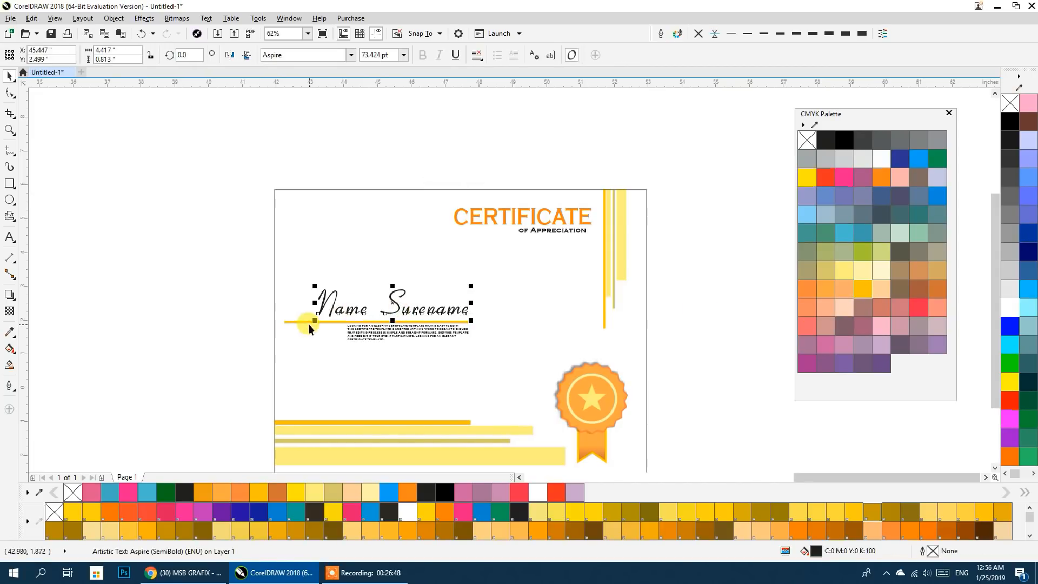
pyautogui.moveTo(313, 322); pyautogui.dragTo(284, 326)
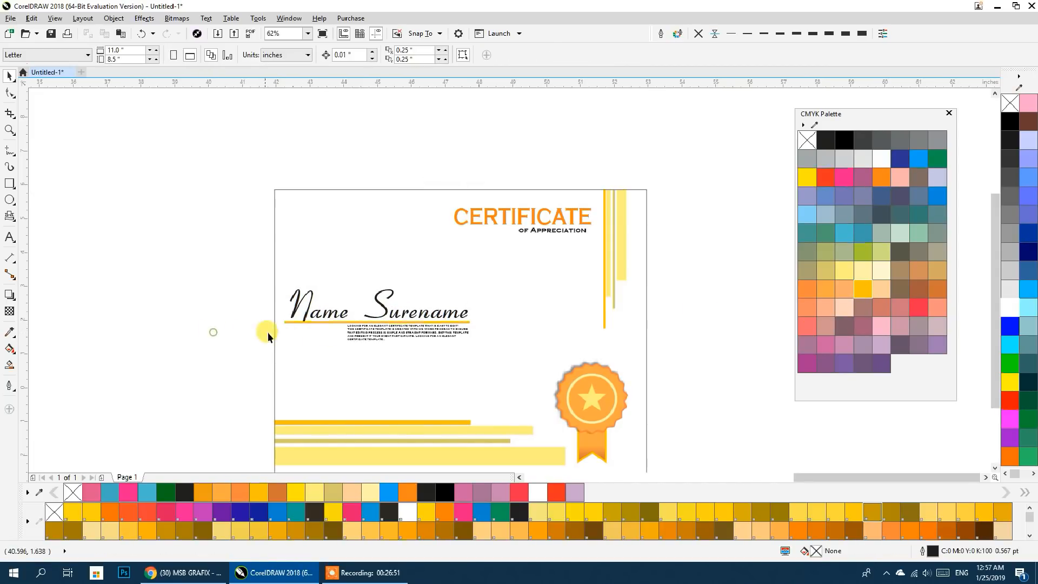
pyautogui.click(249, 330)
# Move the description paragraph below the underline so it starts at the line's left end
pyautogui.scroll(3, 310, 319)
pyautogui.click(287, 325)
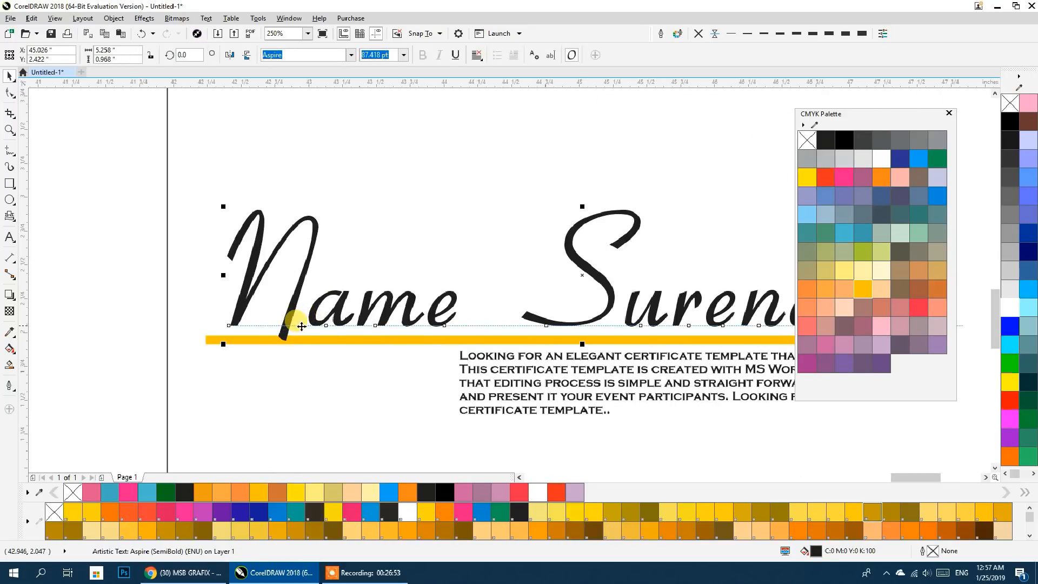
pyautogui.click(201, 320)
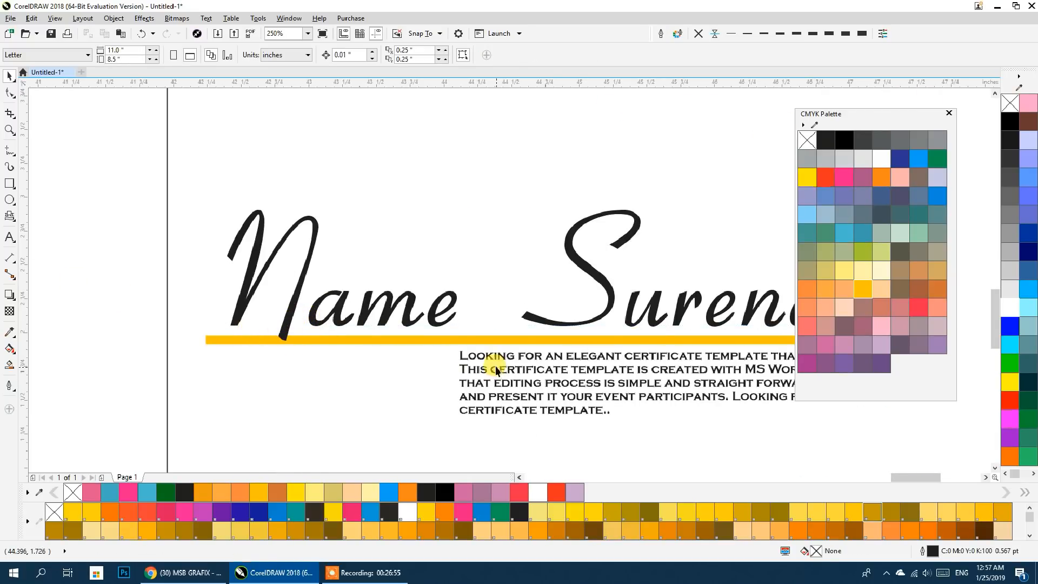
pyautogui.moveTo(494, 361); pyautogui.dragTo(243, 362)
pyautogui.scroll(-1, 309, 339)
pyautogui.click(128, 297)
# Enlarge the CERTIFICATE title and its "of Appreciation" subtitle together, bringing the title to about 65 pt beside the vertical bars
pyautogui.scroll(-1, 417, 361)
pyautogui.moveTo(399, 171); pyautogui.dragTo(587, 241)
pyautogui.moveTo(631, 268); pyautogui.dragTo(631, 268)
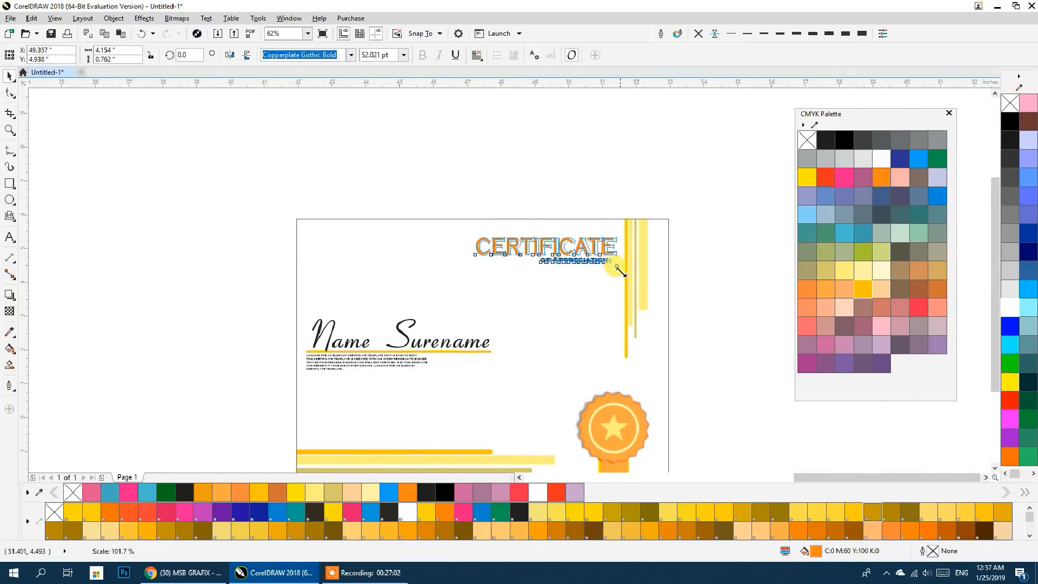
pyautogui.moveTo(475, 268); pyautogui.dragTo(441, 282)
pyautogui.click(481, 187)
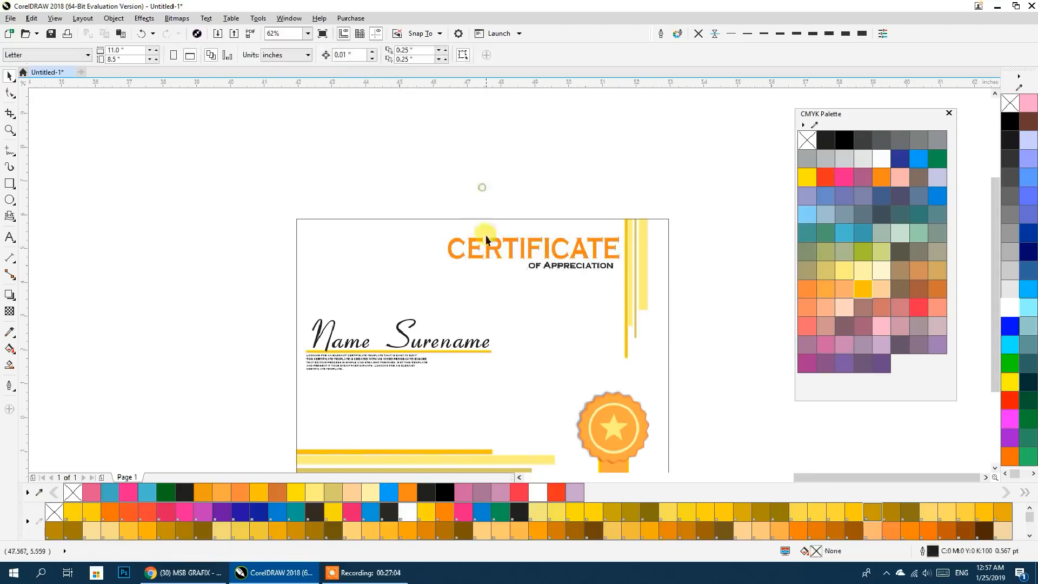
# Set the CERTIFICATE title's font to Edwardian Script ITC
pyautogui.click(298, 53)
pyautogui.click(350, 55)
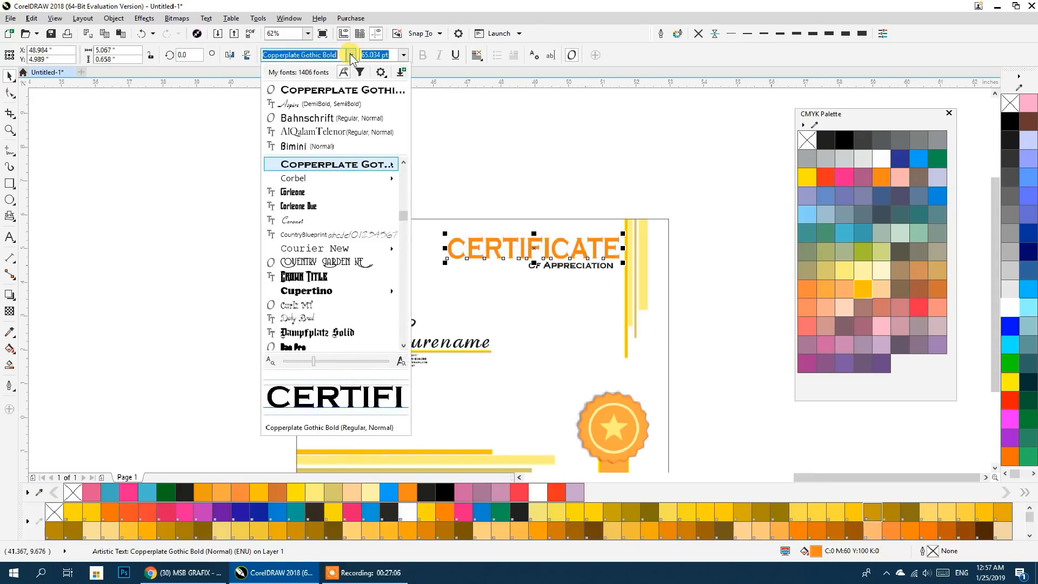
pyautogui.scroll(-6, 338, 299)
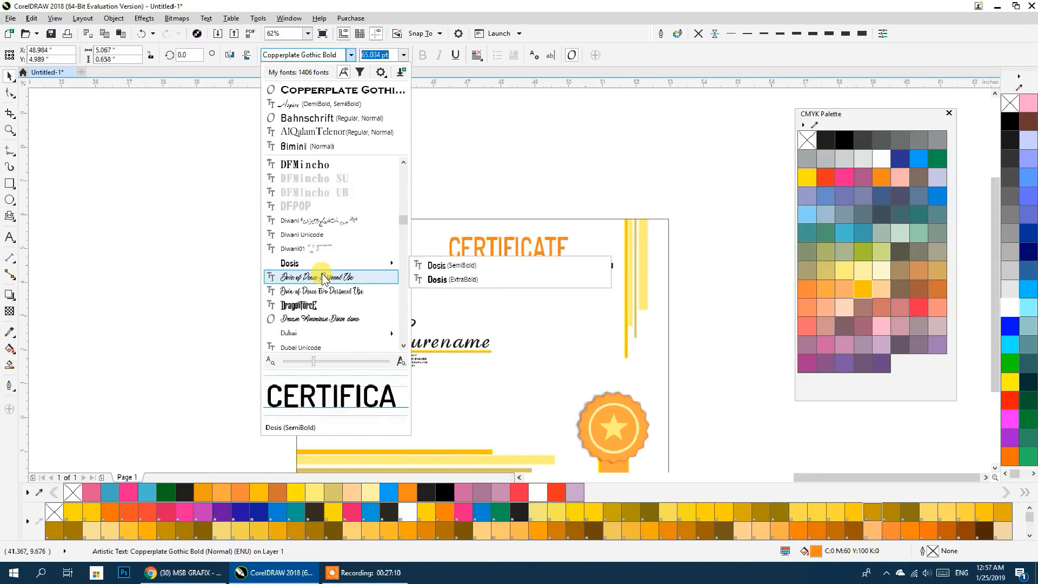
pyautogui.scroll(-3, 310, 276)
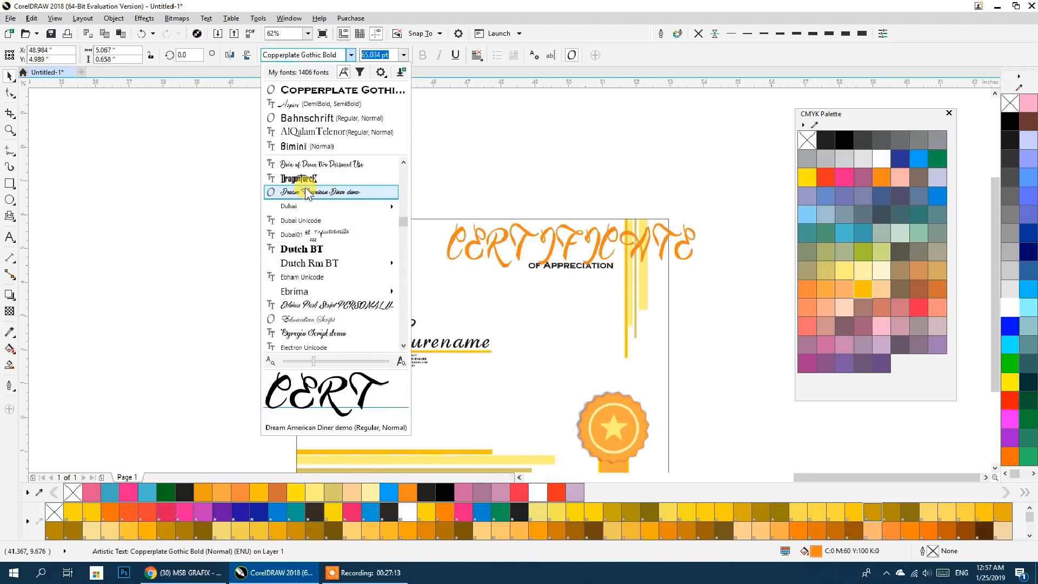
pyautogui.scroll(-3, 324, 227)
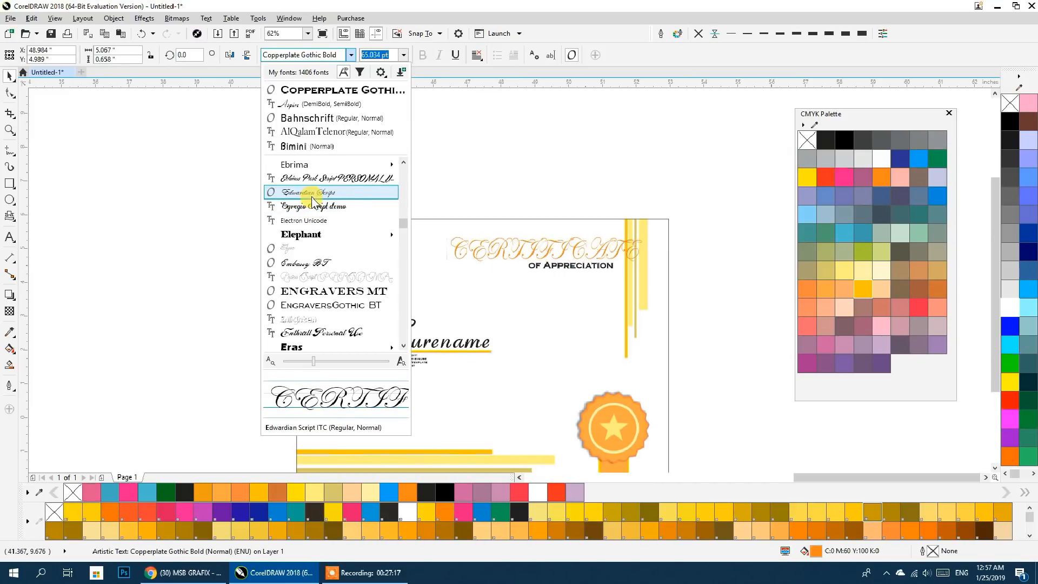
pyautogui.click(312, 196)
pyautogui.click(546, 248)
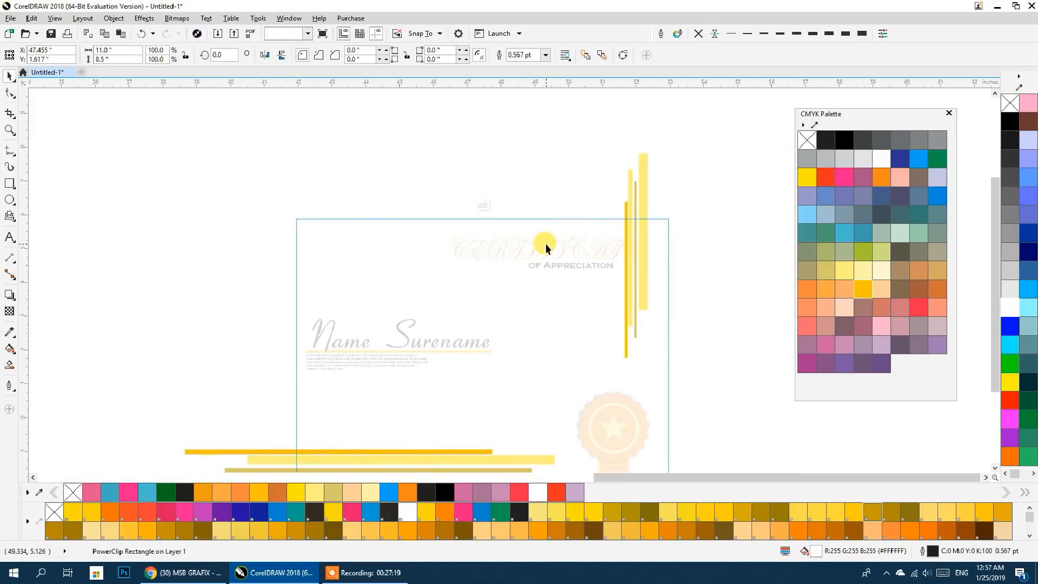
# Change the script title's lettering to Title Case
pyautogui.click(537, 252)
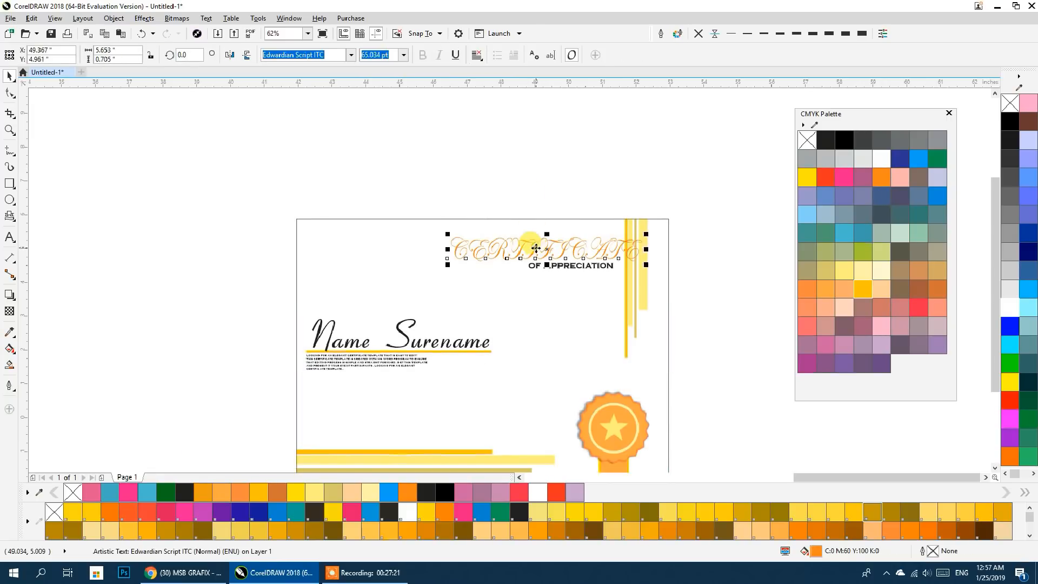
pyautogui.doubleClick(536, 252)
pyautogui.rightClick(536, 252)
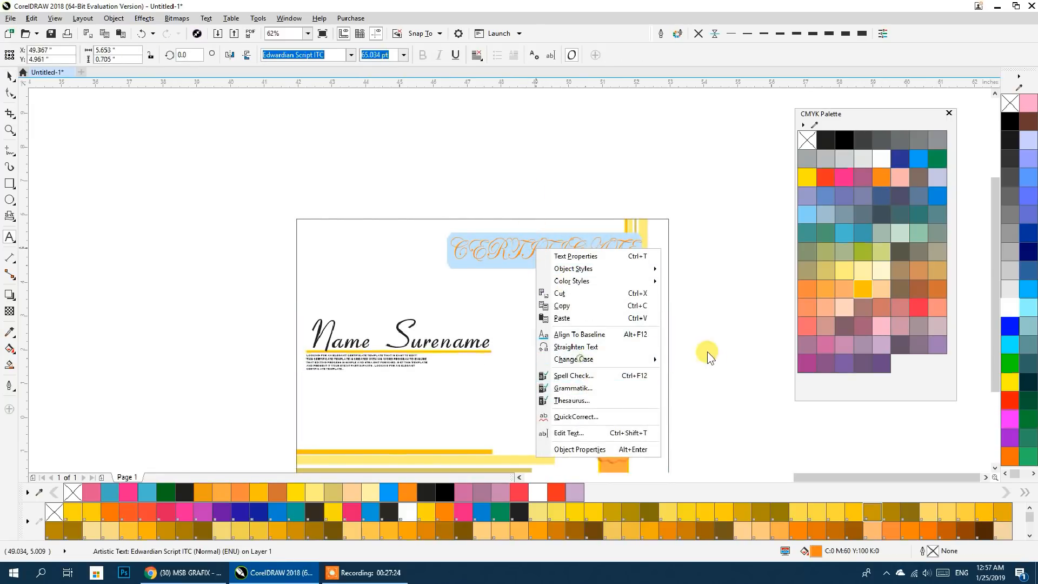
pyautogui.moveTo(656, 360)
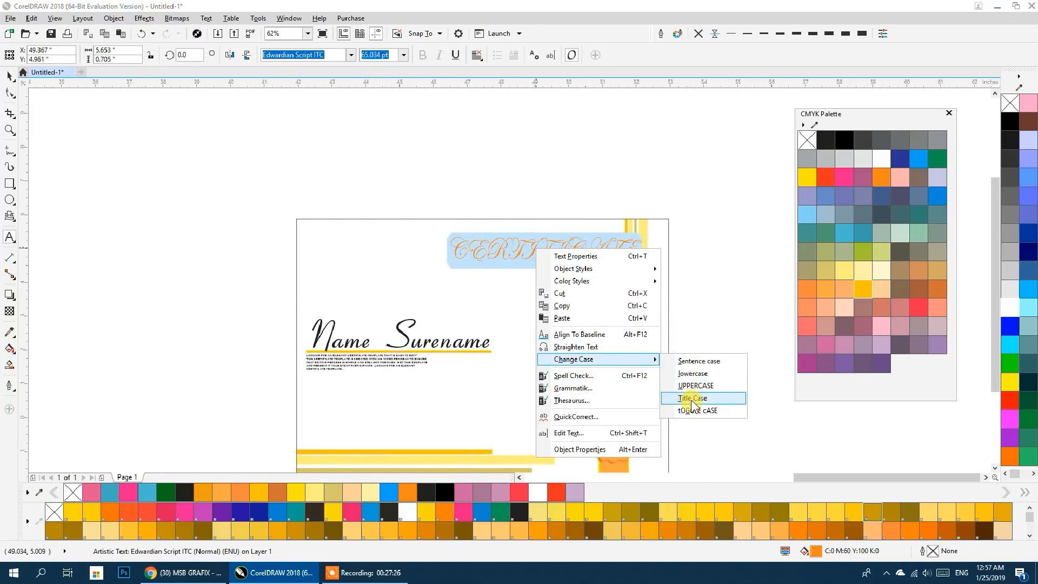
pyautogui.click(691, 398)
pyautogui.click(9, 77)
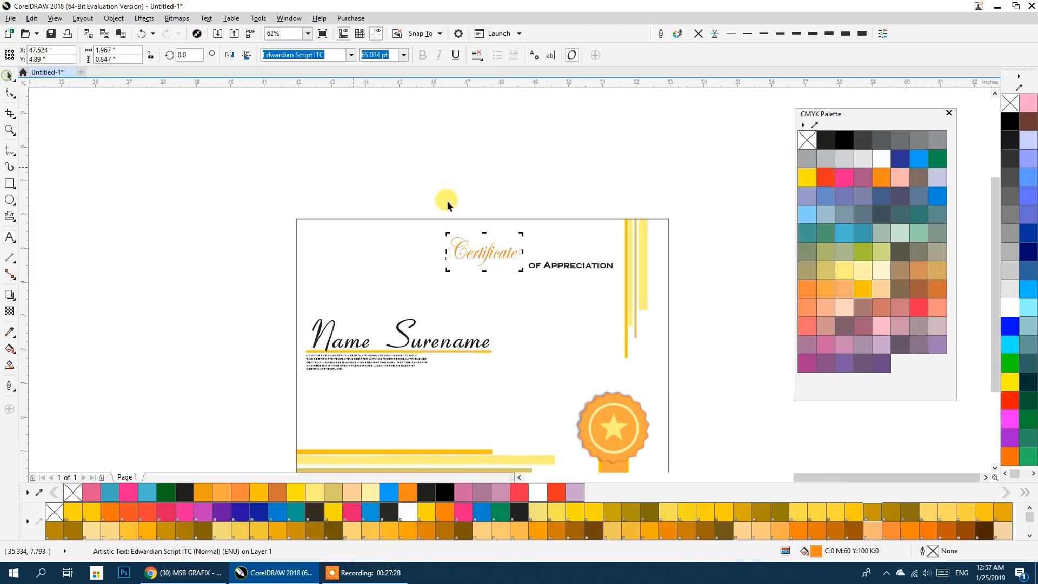
# Enlarge the Certificate title to about 168 pt, raise it near the page top and place "of Appreciation" beneath its right end
pyautogui.moveTo(521, 270); pyautogui.dragTo(621, 343)
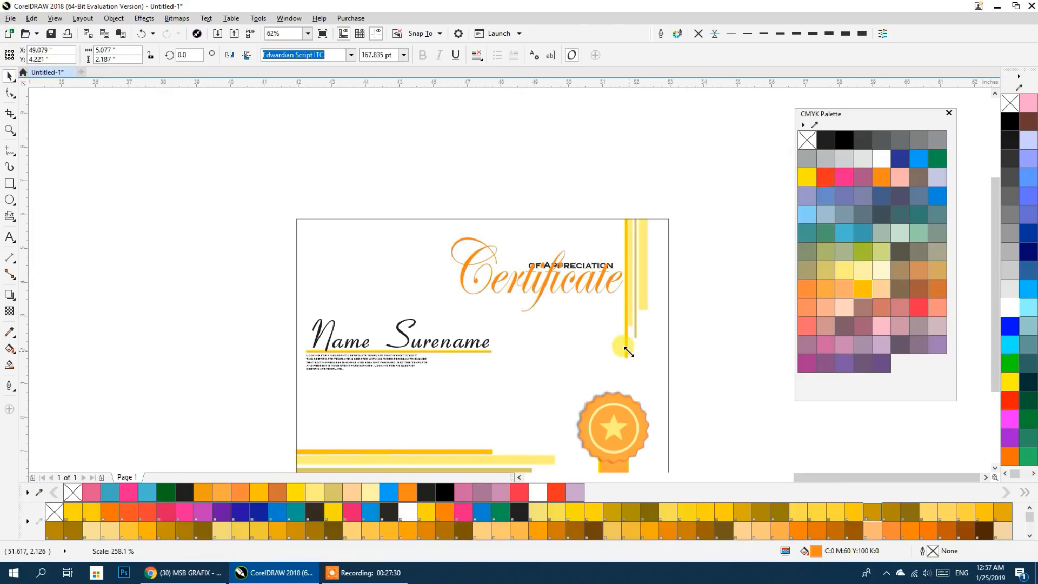
pyautogui.click(706, 193)
pyautogui.moveTo(553, 284); pyautogui.dragTo(582, 287)
pyautogui.click(608, 170)
# Shrink "of Appreciation" slightly and keep it under the right end of the title, clear of the bars
pyautogui.scroll(2, 550, 268)
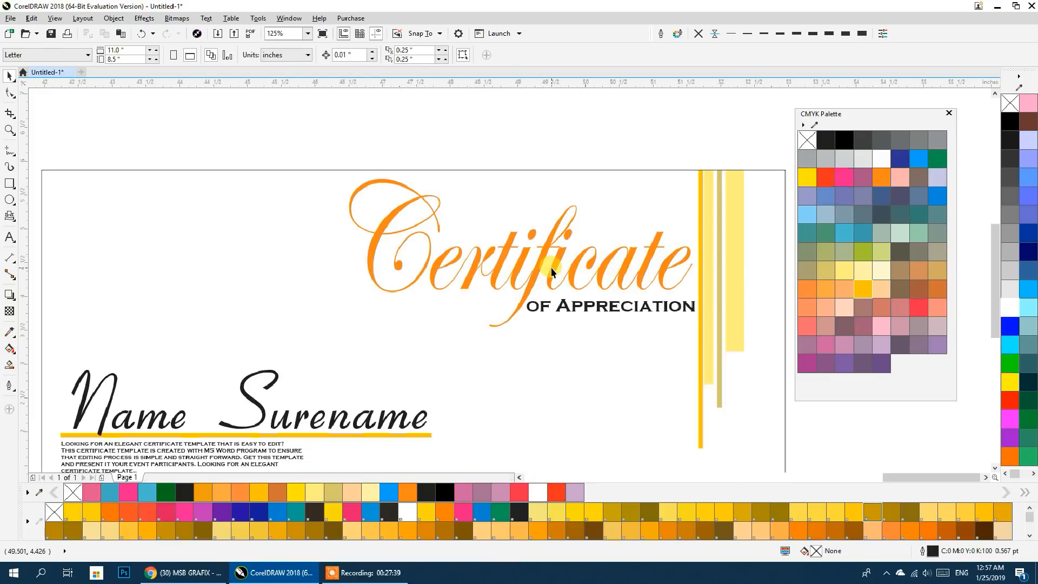
pyautogui.click(688, 311)
pyautogui.moveTo(694, 314); pyautogui.dragTo(666, 312)
pyautogui.scroll(-2, 557, 144)
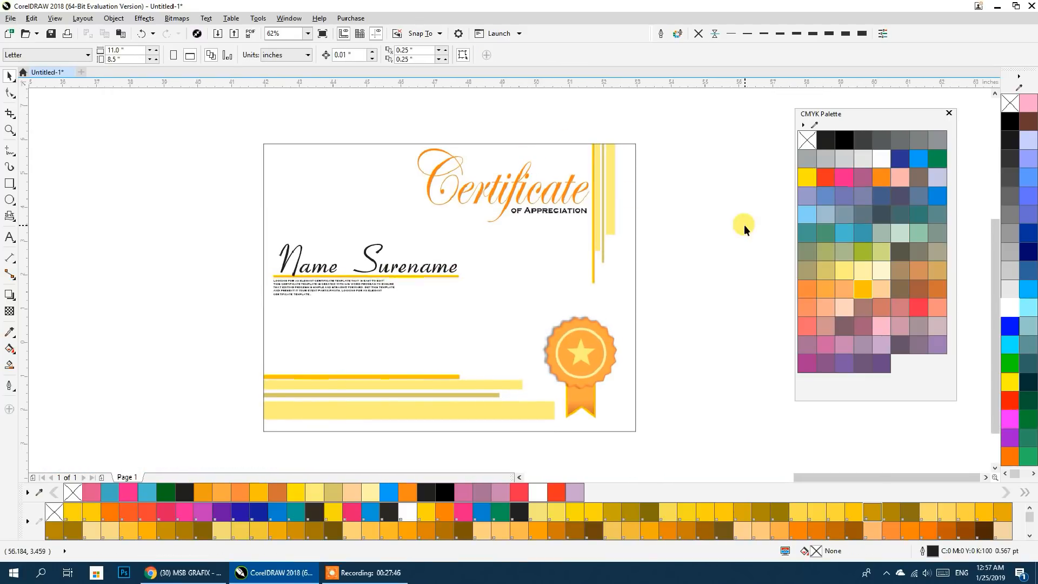
# Duplicate the vertical bar group inside the PowerClip, rotate the copy to about 53° and place it across the page's upper-left corner
pyautogui.doubleClick(608, 201)
pyautogui.click(610, 199)
pyautogui.moveTo(610, 199); pyautogui.dragTo(348, 201)
pyautogui.scroll(2, 213, 238)
pyautogui.click(313, 153)
pyautogui.scroll(2, 328, 149)
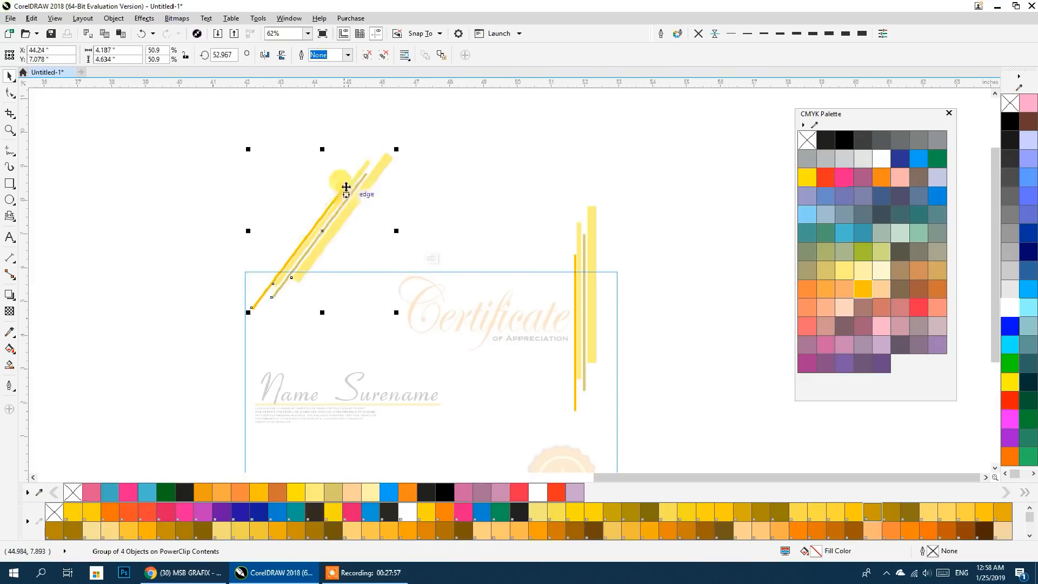
pyautogui.keyDown('ctrl'); pyautogui.click(275, 159); pyautogui.keyUp('ctrl')
pyautogui.click(301, 180)
pyautogui.scroll(-1, 411, 211)
pyautogui.moveTo(412, 239); pyautogui.dragTo(423, 247)
pyautogui.scroll(1, 490, 304)
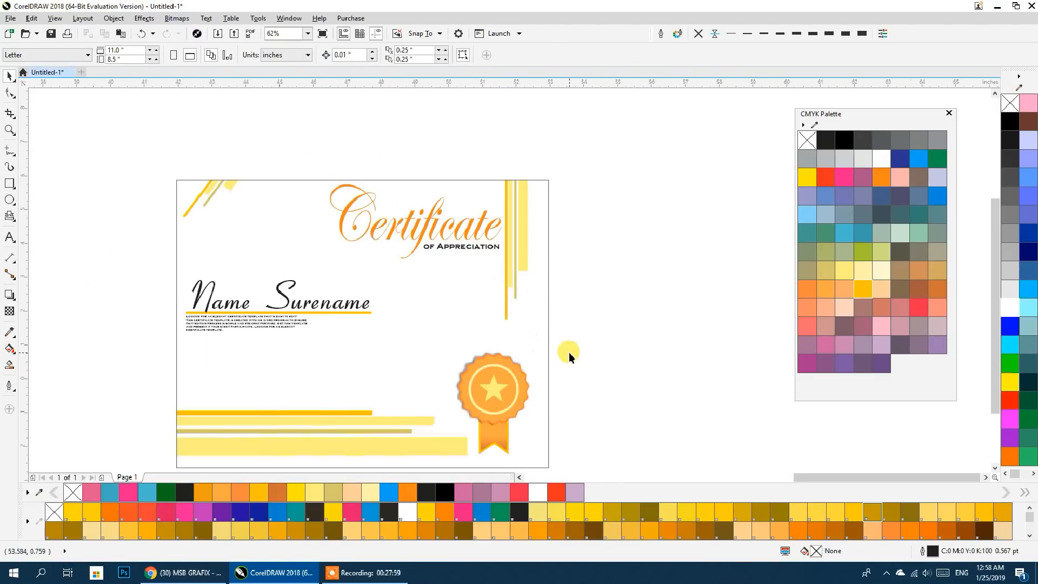
pyautogui.moveTo(561, 272); pyautogui.dragTo(554, 262)
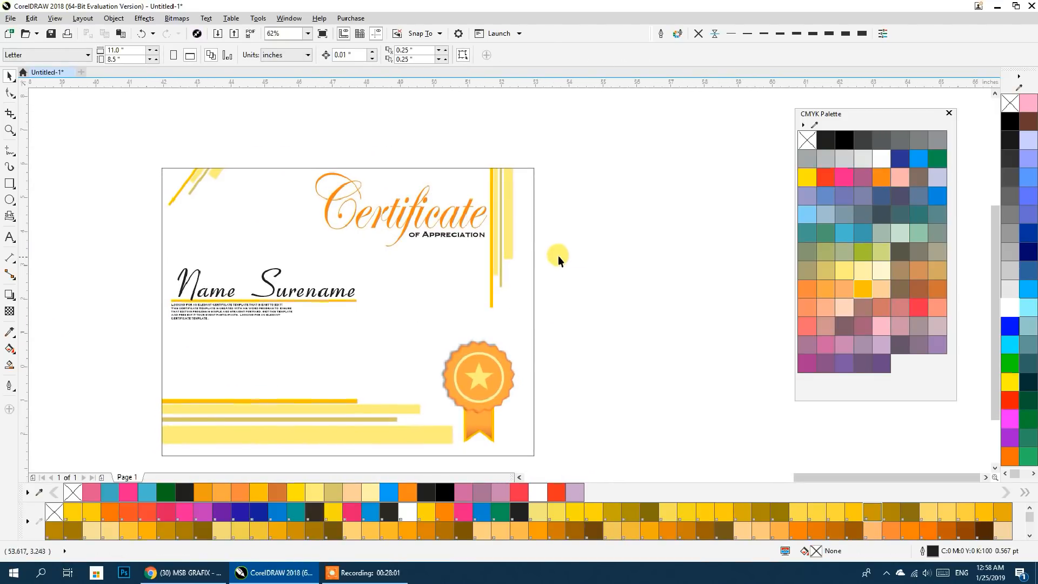
# Enlarge the name, underline and paragraph block slightly and shift it inward from the page's left edge
pyautogui.moveTo(376, 320); pyautogui.dragTo(362, 333)
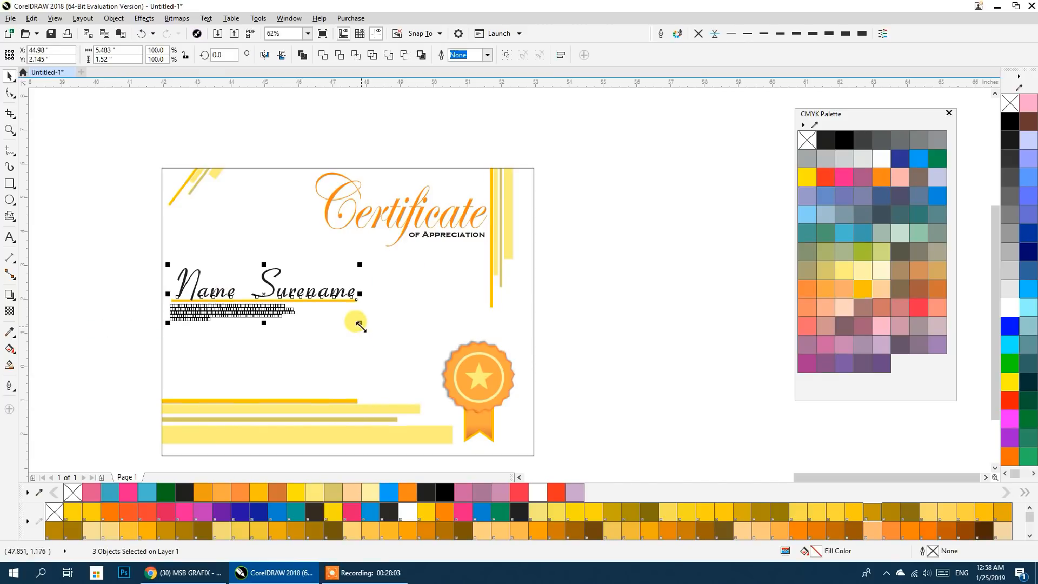
pyautogui.moveTo(279, 313); pyautogui.dragTo(300, 320)
pyautogui.click(555, 248)
# Copy the finished yellow certificate to the empty area below and between the second and third designs
pyautogui.scroll(-2, 488, 250)
pyautogui.moveTo(382, 304); pyautogui.dragTo(549, 314)
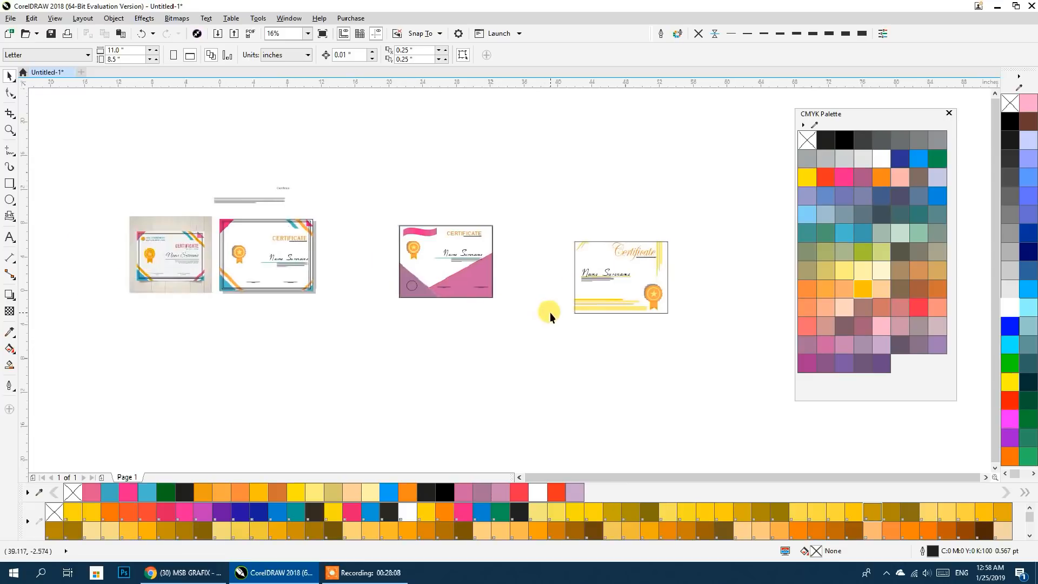
pyautogui.moveTo(711, 330); pyautogui.dragTo(711, 330)
pyautogui.moveTo(641, 289); pyautogui.dragTo(459, 367)
pyautogui.rightClick(459, 366)
# Open the copied certificate's PowerClip contents and delete all three bar groups
pyautogui.scroll(2, 430, 388)
pyautogui.click(728, 337)
pyautogui.doubleClick(515, 291)
pyautogui.click(400, 343)
pyautogui.press('Delete')
pyautogui.click(619, 186)
pyautogui.press('Delete')
pyautogui.click(339, 122)
pyautogui.press('Delete')
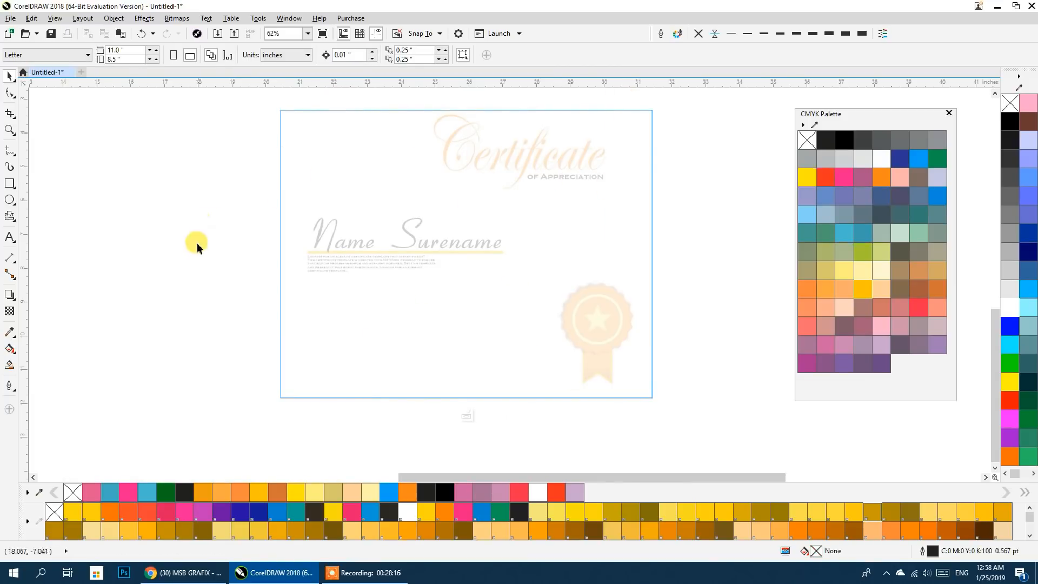
# Draw a circle about 8.27 in across over the page's lower-left part and add a slightly larger copy sharing its upper-left side
pyautogui.click(10, 199)
pyautogui.moveTo(223, 110); pyautogui.dragTo(510, 396)
pyautogui.moveTo(343, 280); pyautogui.dragTo(343, 333)
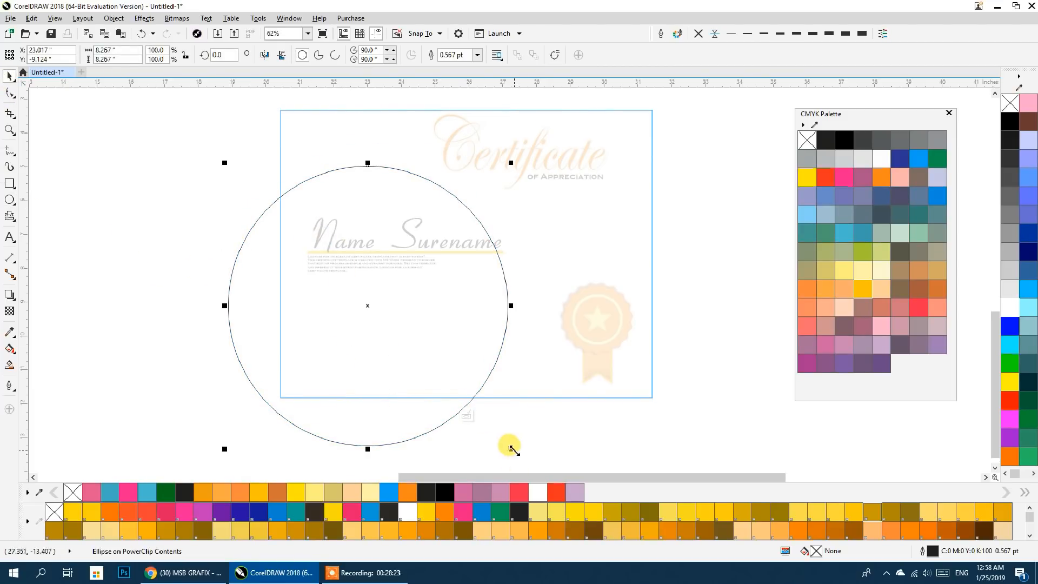
pyautogui.moveTo(508, 446)
pyautogui.mouseDown()
pyautogui.moveTo(525, 456)
pyautogui.moveTo(511, 447)
pyautogui.mouseUp()
# Smart-fill the crescent between the two circles to create a separate green shape
pyautogui.click(10, 348)
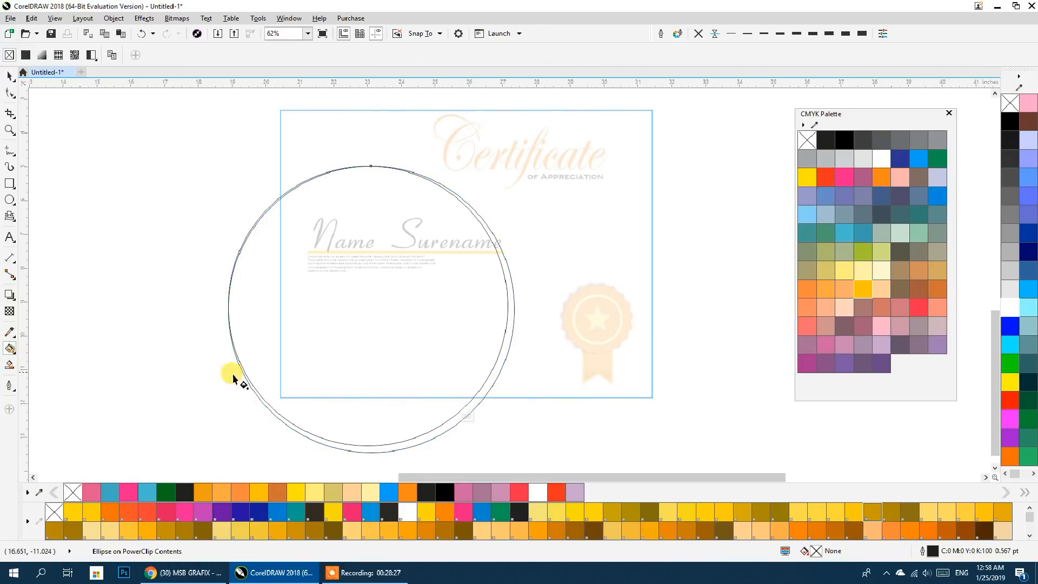
pyautogui.click(498, 365)
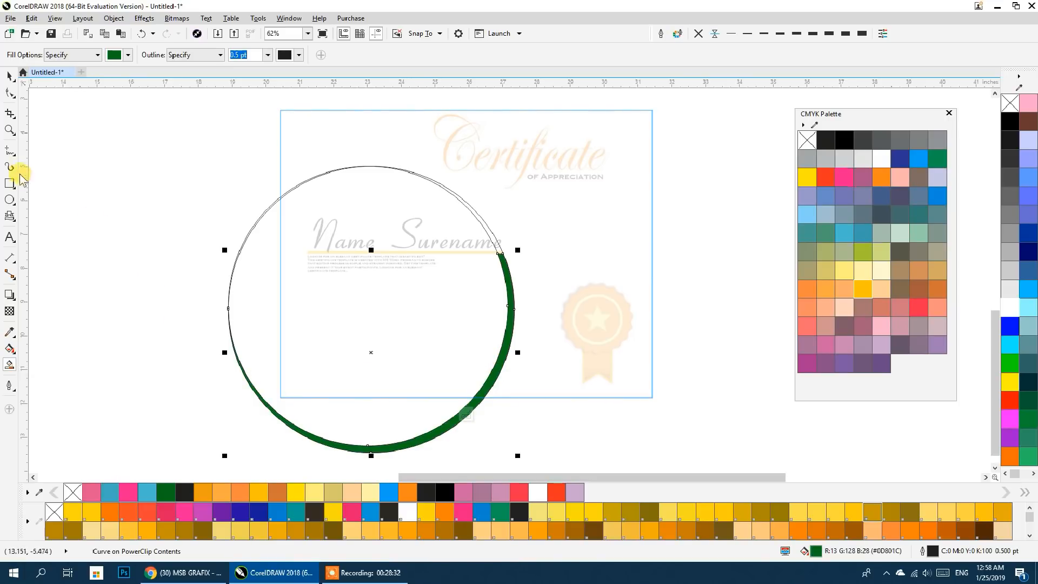
pyautogui.click(8, 77)
pyautogui.click(183, 240)
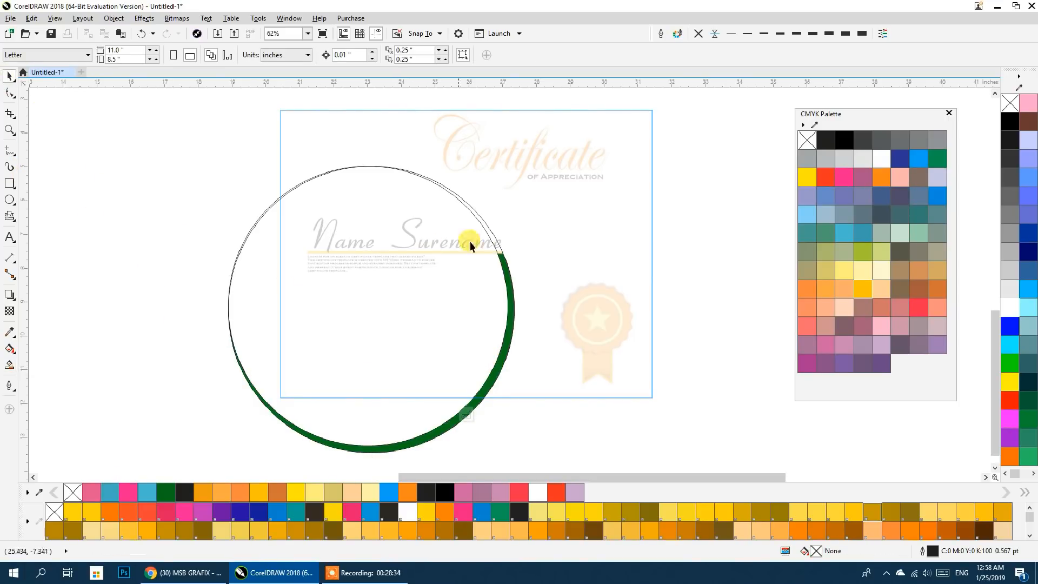
# Delete the two construction circles, leaving only the filled crescent
pyautogui.click(486, 228)
pyautogui.click(148, 247)
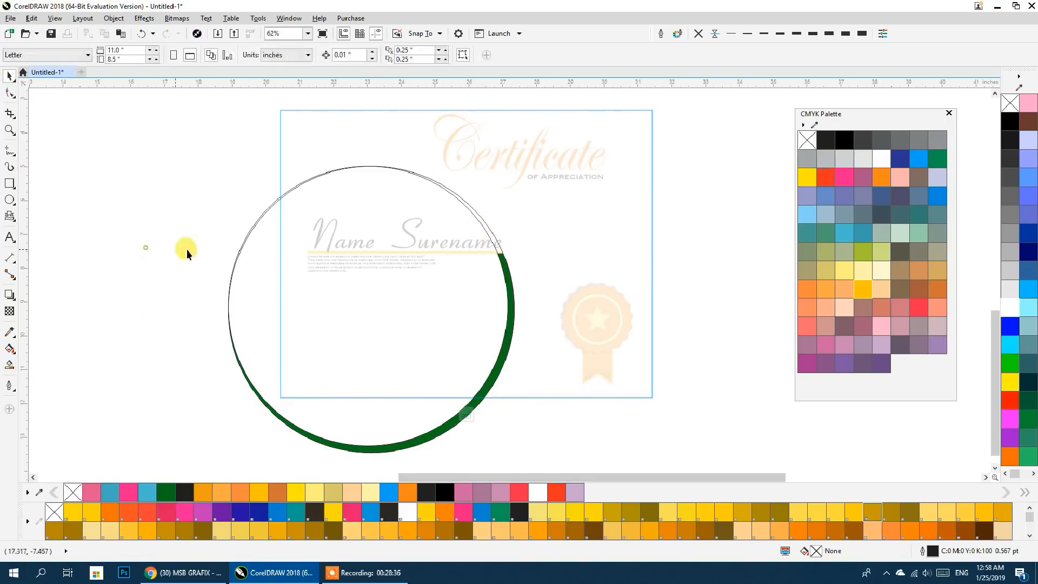
pyautogui.click(258, 275)
pyautogui.press('Delete')
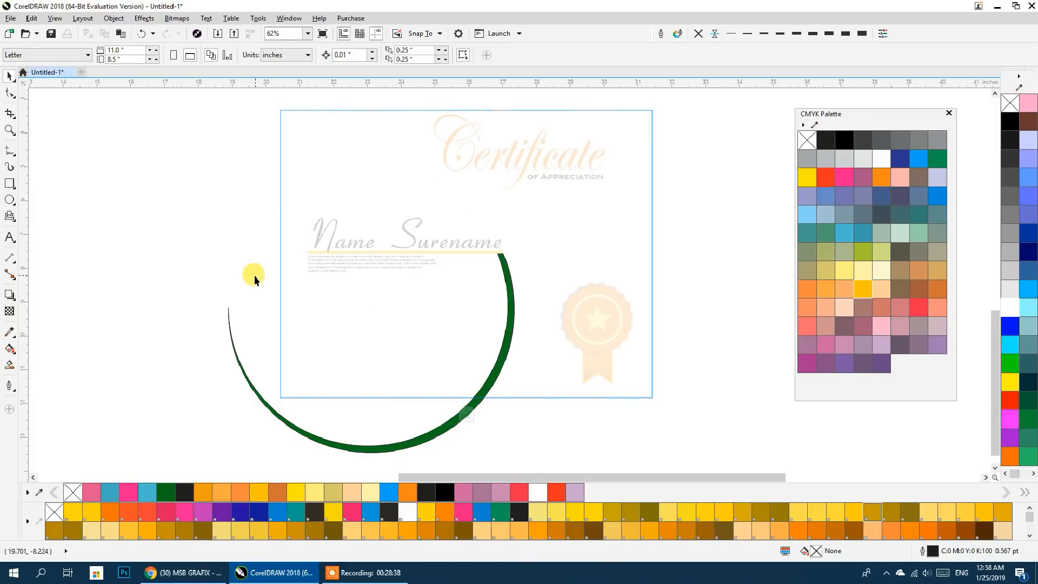
# Fill the crescent red without an outline and add an inner copy scaled to about 8.05 × 5.6 in
pyautogui.click(511, 318)
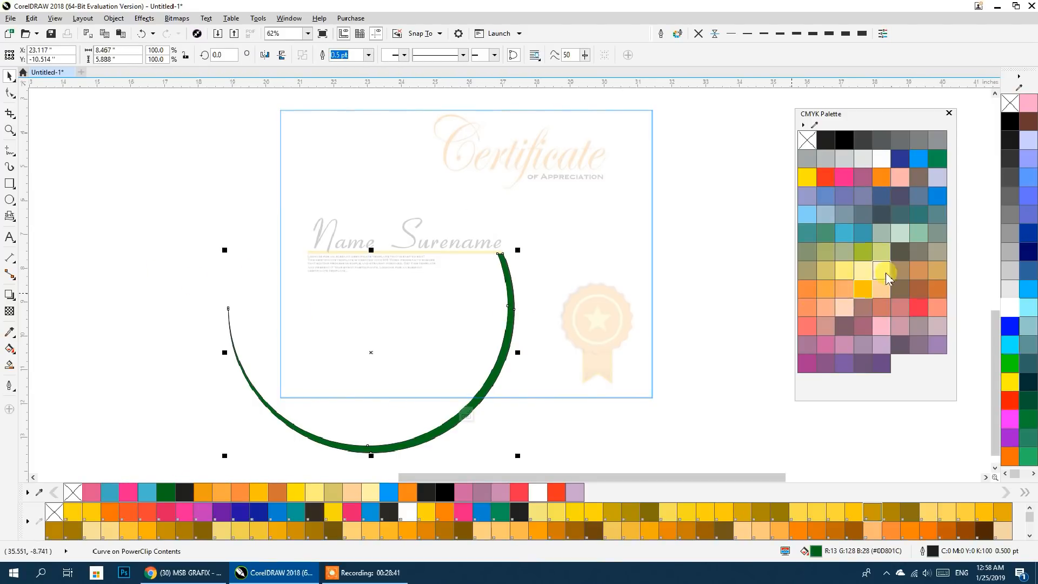
pyautogui.click(918, 306)
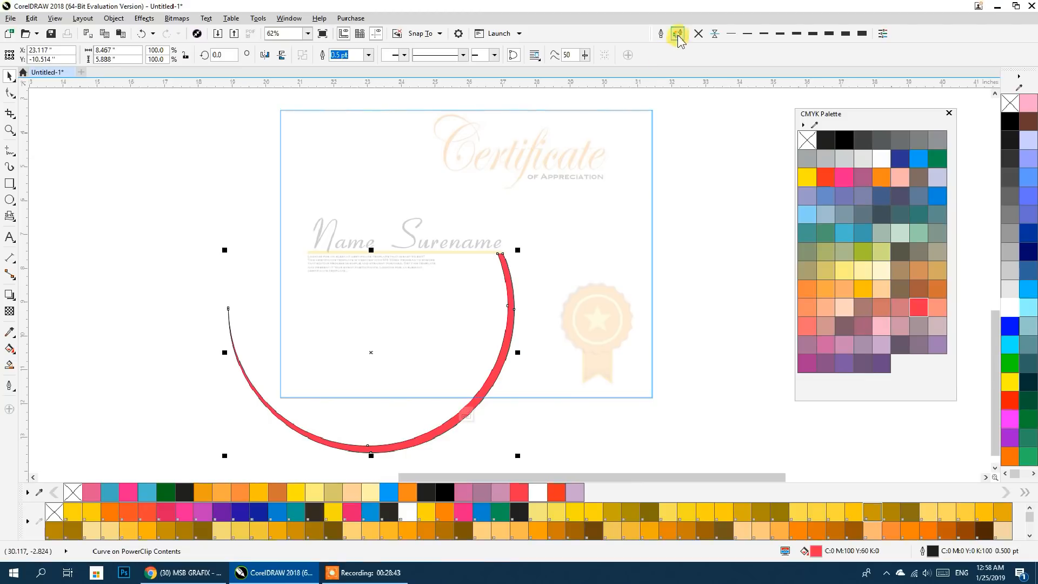
pyautogui.click(698, 34)
pyautogui.moveTo(517, 455)
pyautogui.mouseDown()
pyautogui.moveTo(498, 444)
pyautogui.moveTo(512, 453)
pyautogui.mouseUp()
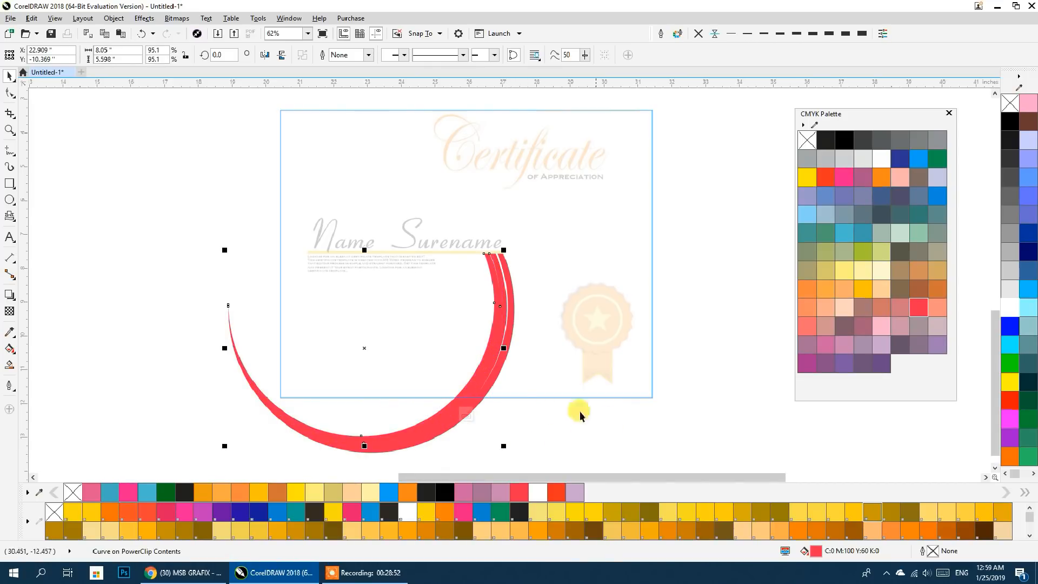
# Move the middle and inner crescents sideways so the three bands meet edge to edge along their upper ends
pyautogui.scroll(4, 503, 251)
pyautogui.scroll(2, 512, 227)
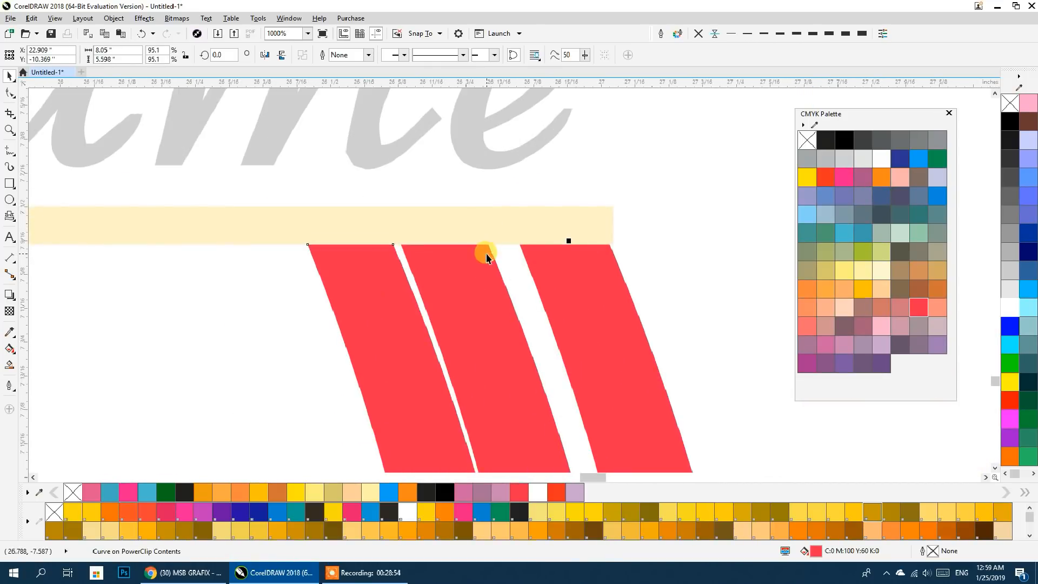
pyautogui.moveTo(487, 247); pyautogui.dragTo(518, 246)
pyautogui.click(394, 259)
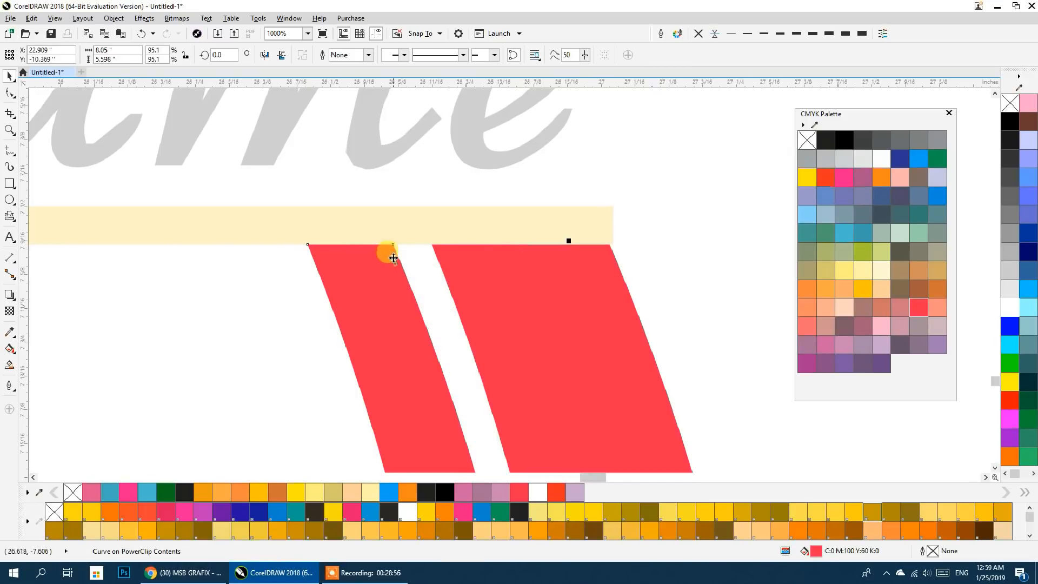
pyautogui.moveTo(390, 246); pyautogui.dragTo(427, 246)
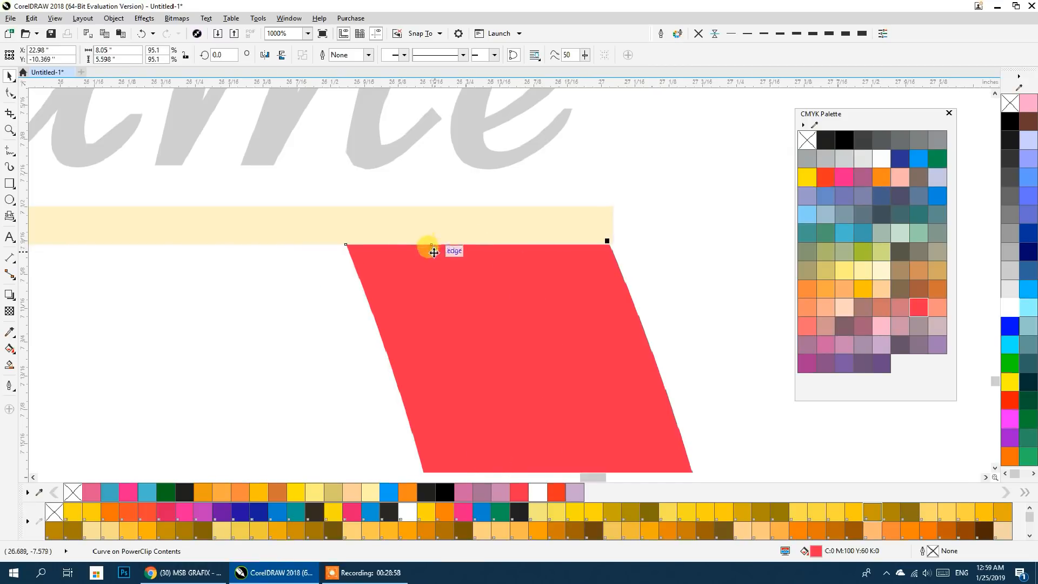
pyautogui.scroll(-3, 427, 246)
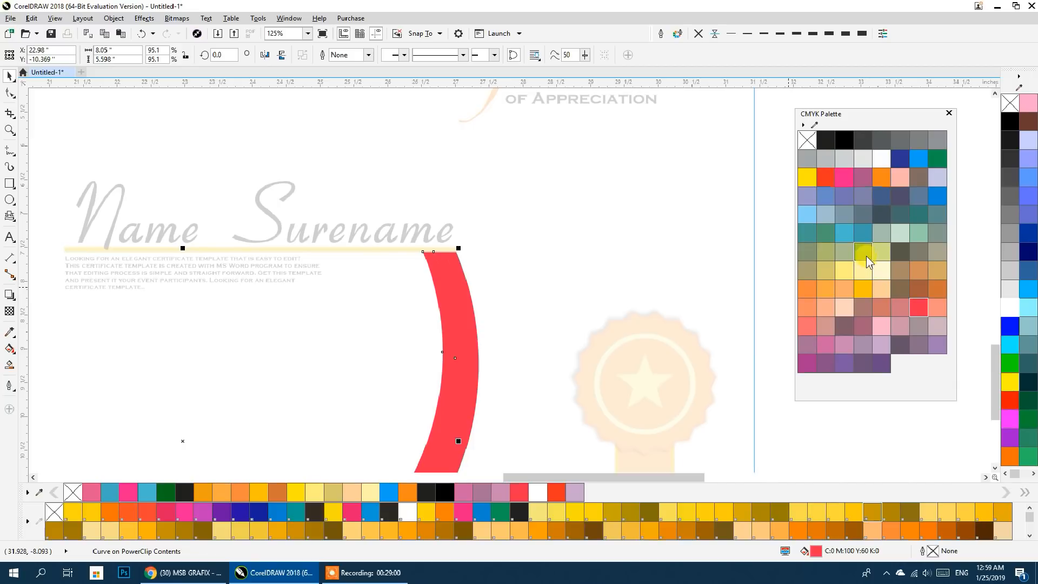
# Try green and grey fills on the inner crescent and blue and light grey on the middle one
pyautogui.click(864, 254)
pyautogui.click(442, 266)
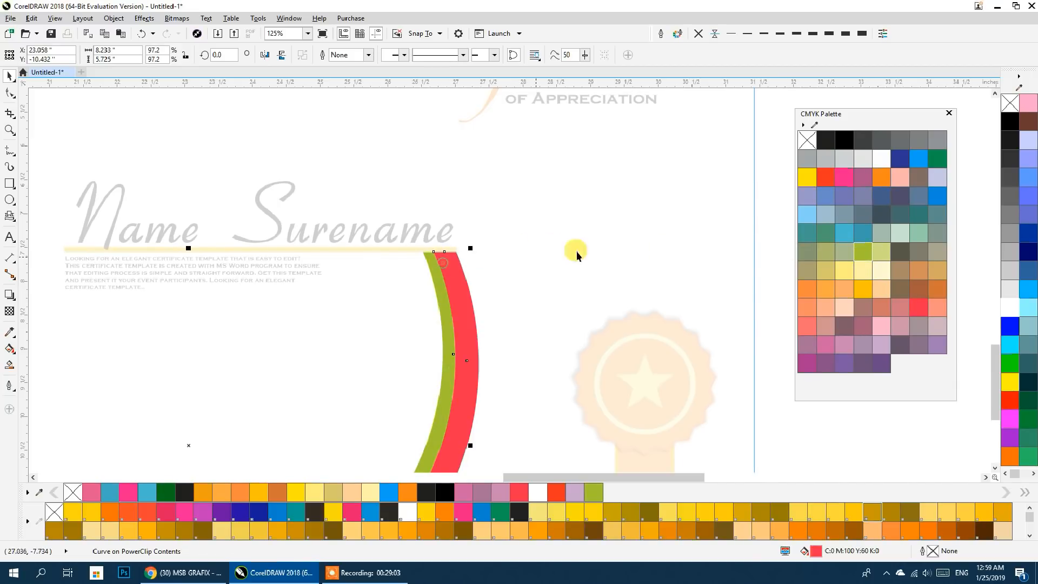
pyautogui.click(844, 232)
pyautogui.scroll(-3, 529, 309)
pyautogui.scroll(5, 563, 354)
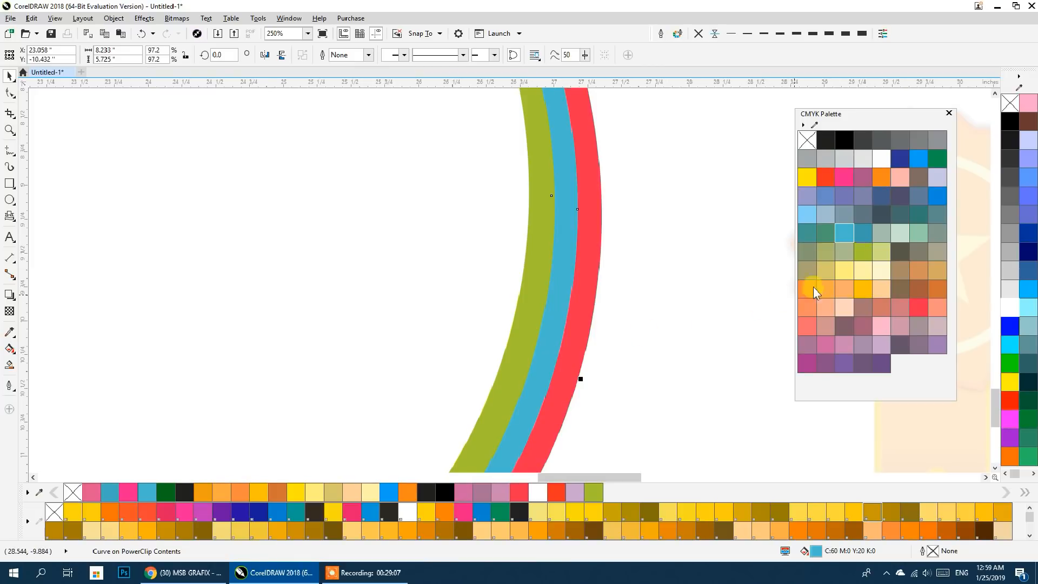
pyautogui.click(846, 157)
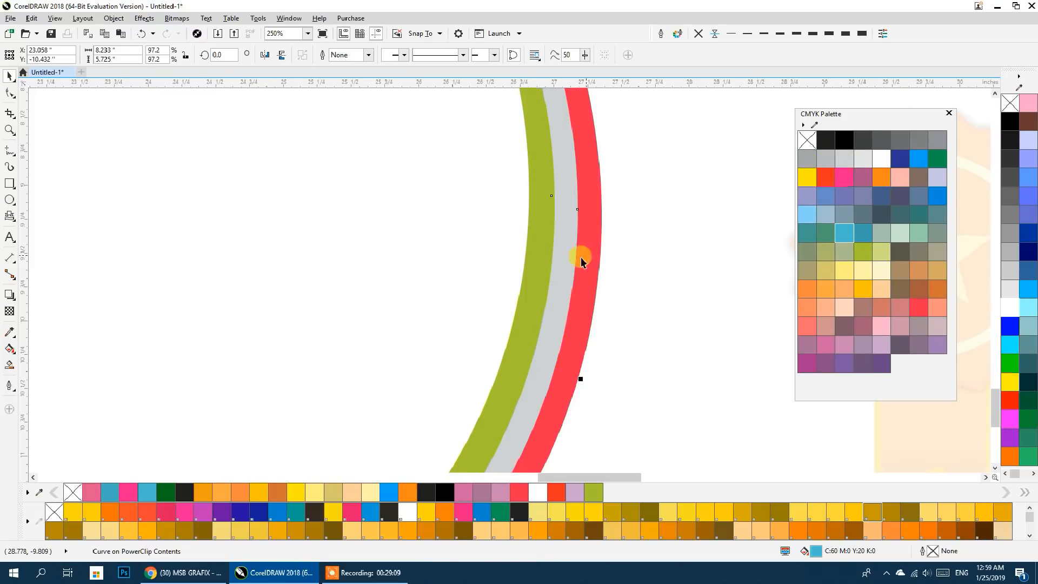
pyautogui.click(538, 262)
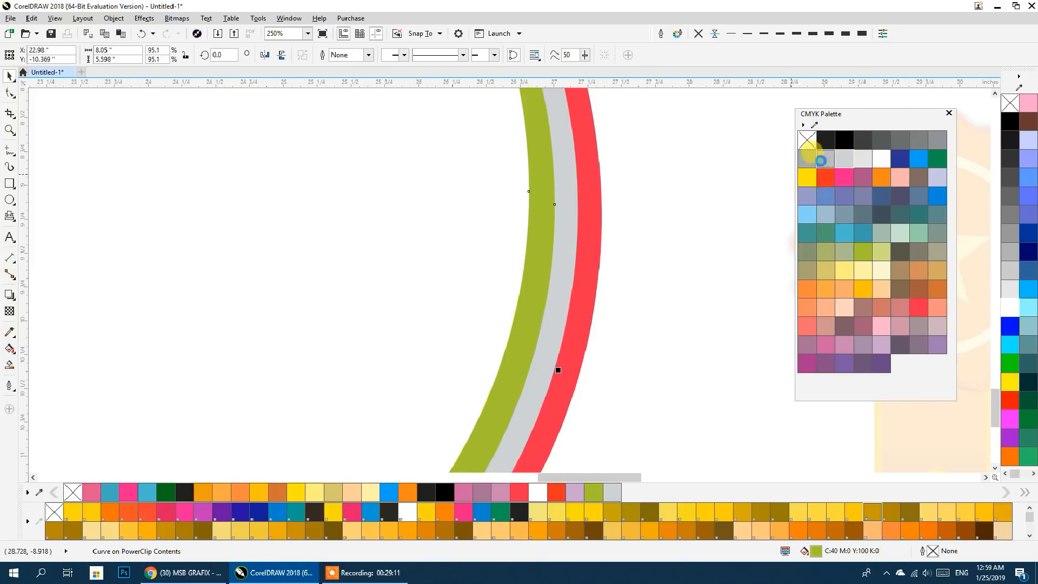
pyautogui.click(820, 160)
# Fill the outer crescent pale lavender, the middle one light yellow and the inner one pink
pyautogui.click(595, 235)
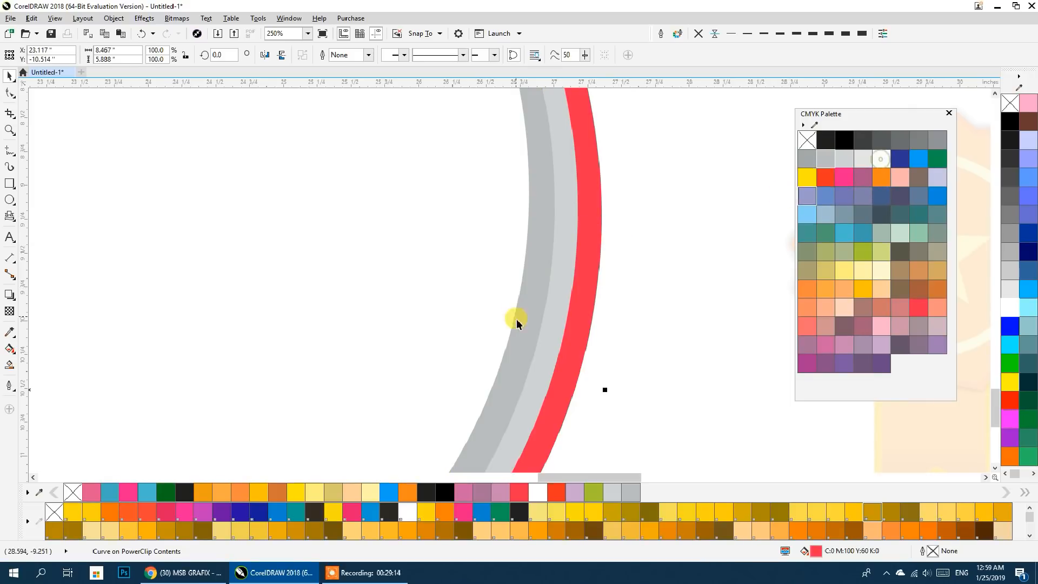
pyautogui.click(889, 165)
pyautogui.click(933, 178)
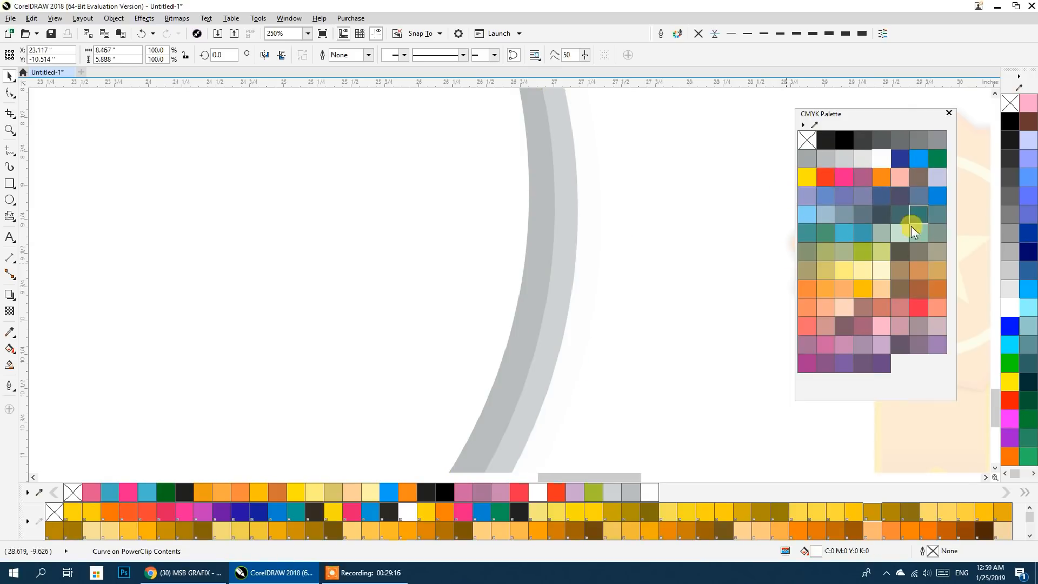
pyautogui.click(553, 283)
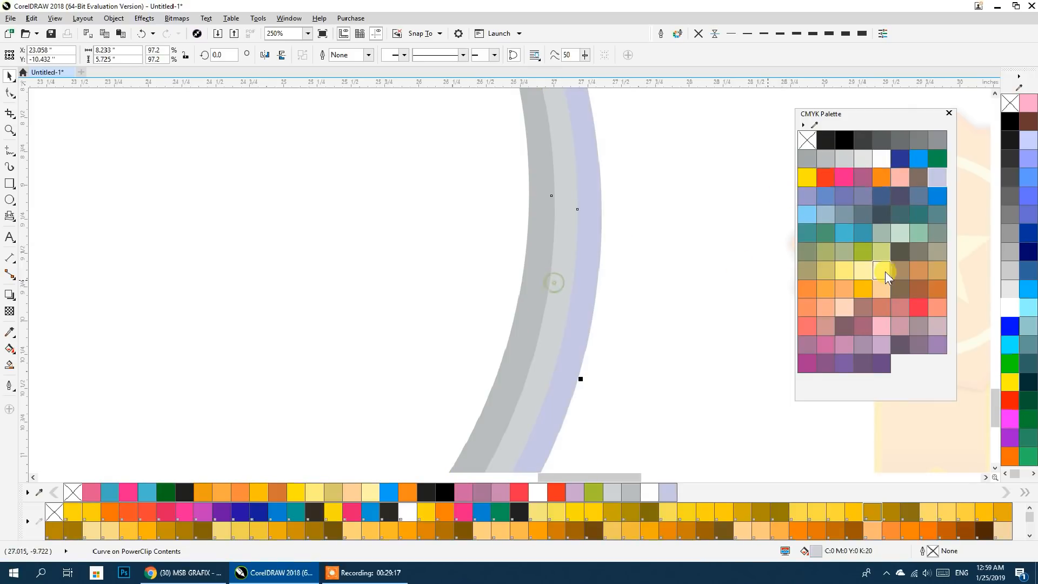
pyautogui.click(844, 270)
pyautogui.click(536, 291)
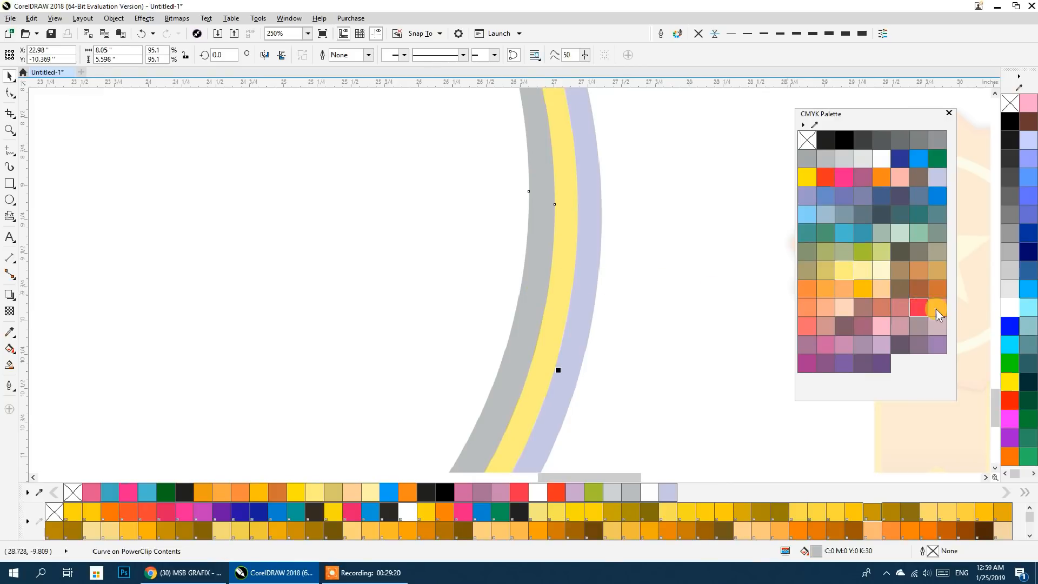
pyautogui.click(881, 326)
pyautogui.scroll(-5, 588, 299)
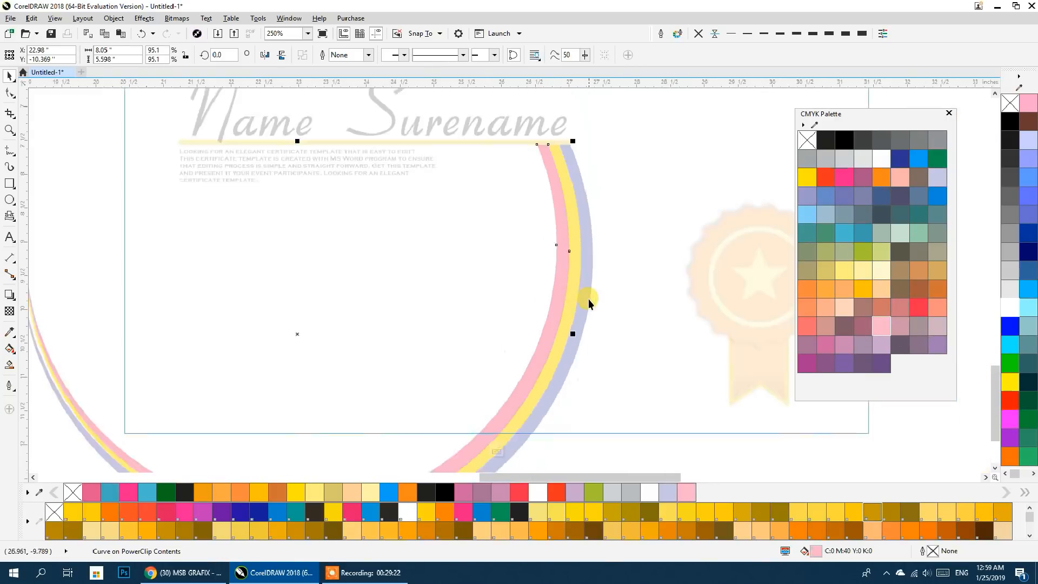
# Group the three coloured crescents inside the certificate's PowerClip frame
pyautogui.keyDown('ctrl'); pyautogui.click(608, 398); pyautogui.keyUp('ctrl')
pyautogui.click(607, 398)
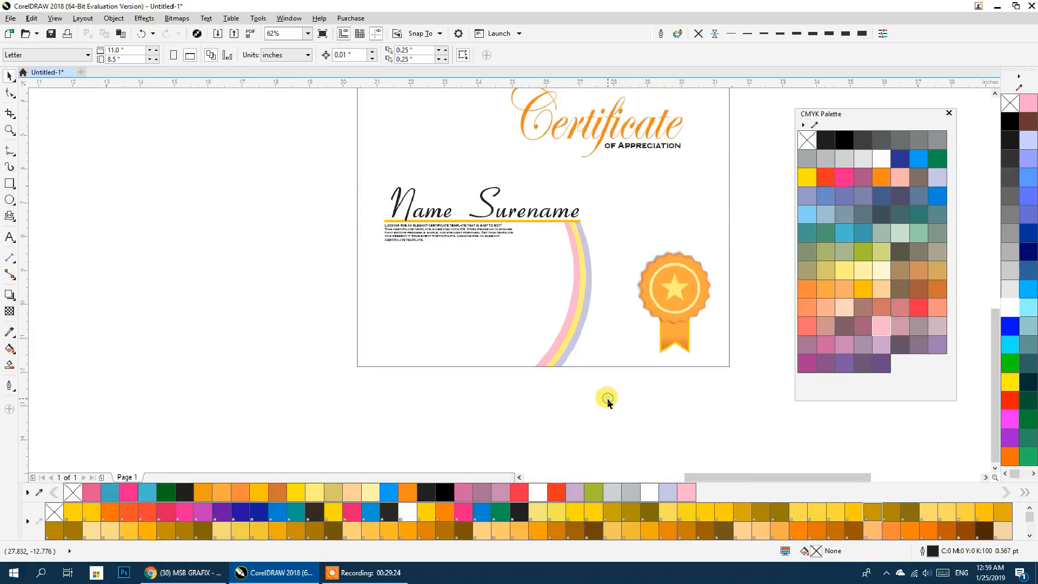
pyautogui.keyDown('ctrl'); pyautogui.click(599, 361); pyautogui.keyUp('ctrl')
pyautogui.click(601, 406)
pyautogui.moveTo(572, 424); pyautogui.dragTo(514, 359)
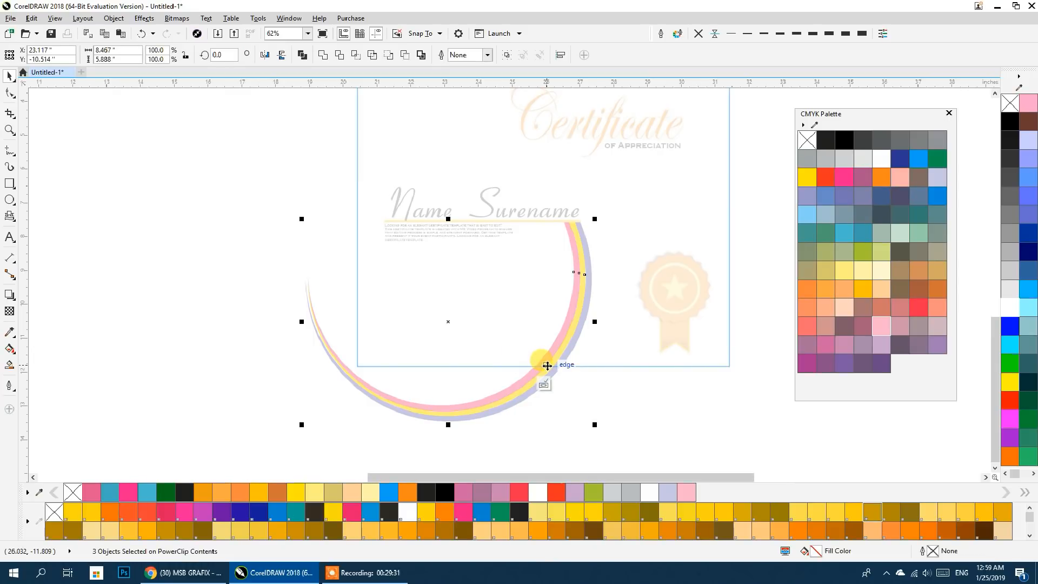
pyautogui.hotkey('ctrl', 'g')
pyautogui.click(519, 404)
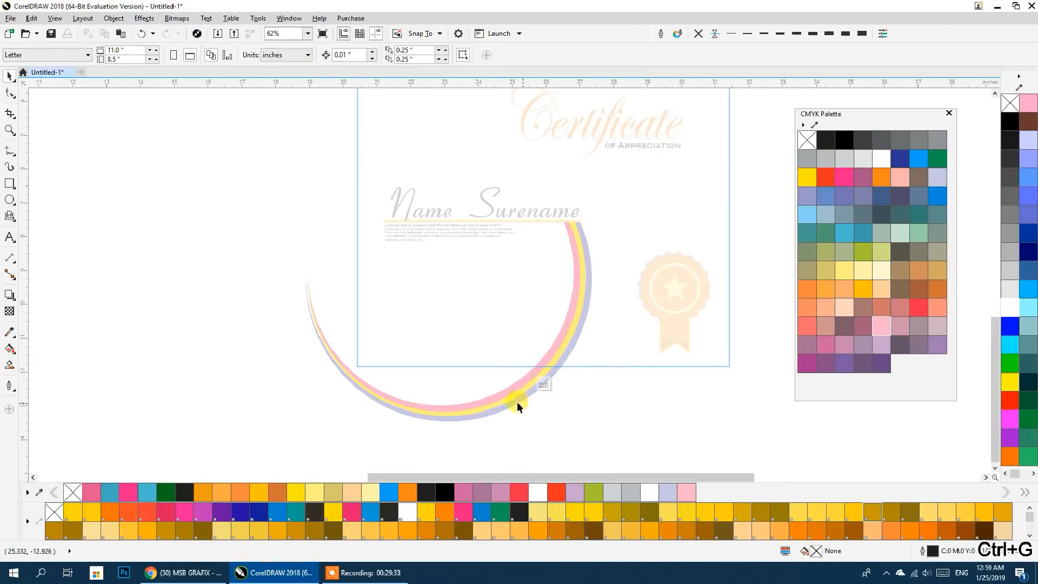
# Duplicate the crescent group, turn the copy 180° and place it across the page's upper-right part inside the PowerClip
pyautogui.moveTo(447, 409); pyautogui.dragTo(329, 352)
pyautogui.hotkey('ctrl', 'z')
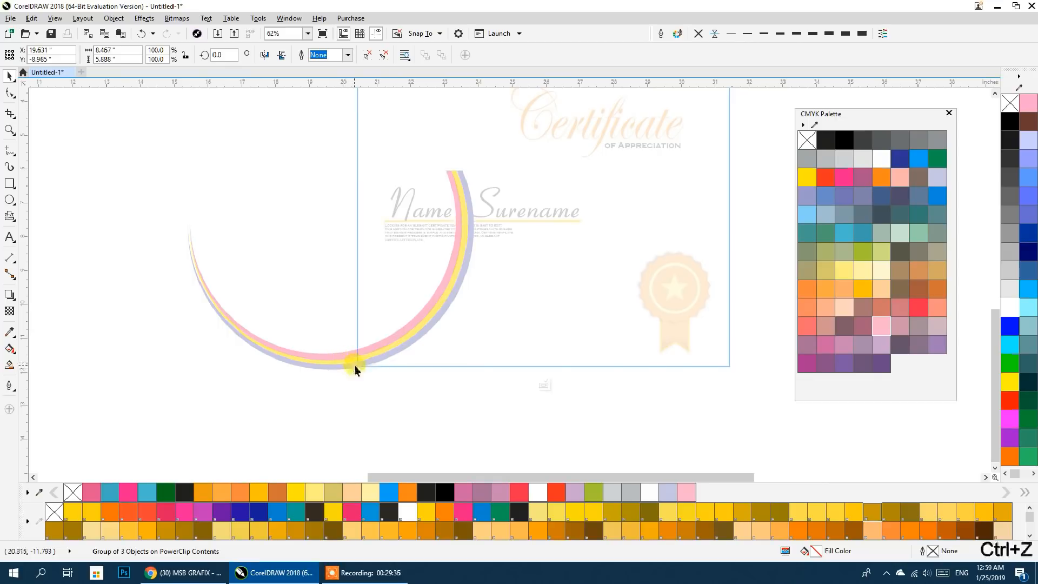
pyautogui.moveTo(491, 399); pyautogui.dragTo(322, 281)
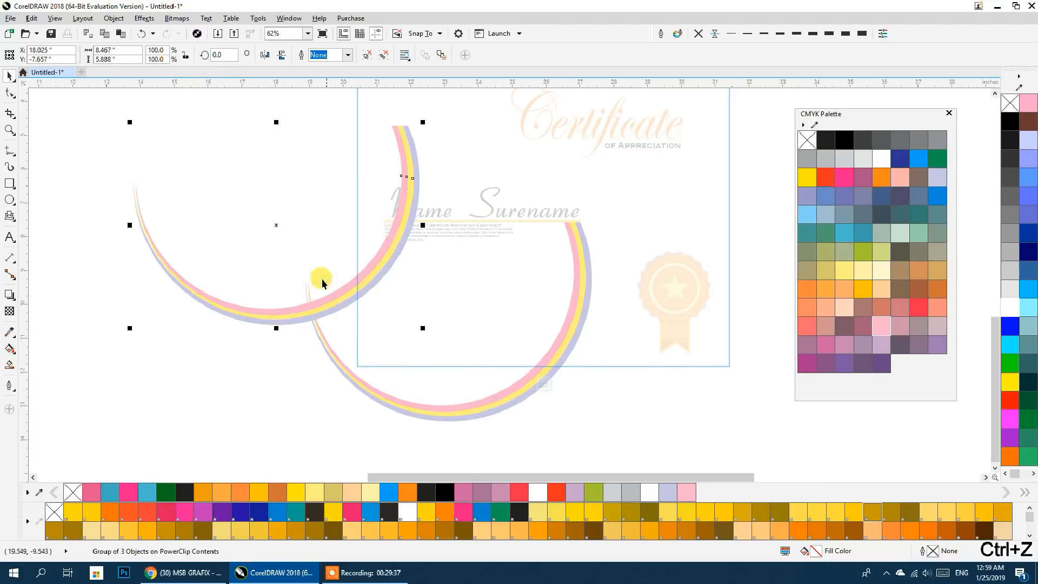
pyautogui.click(281, 55)
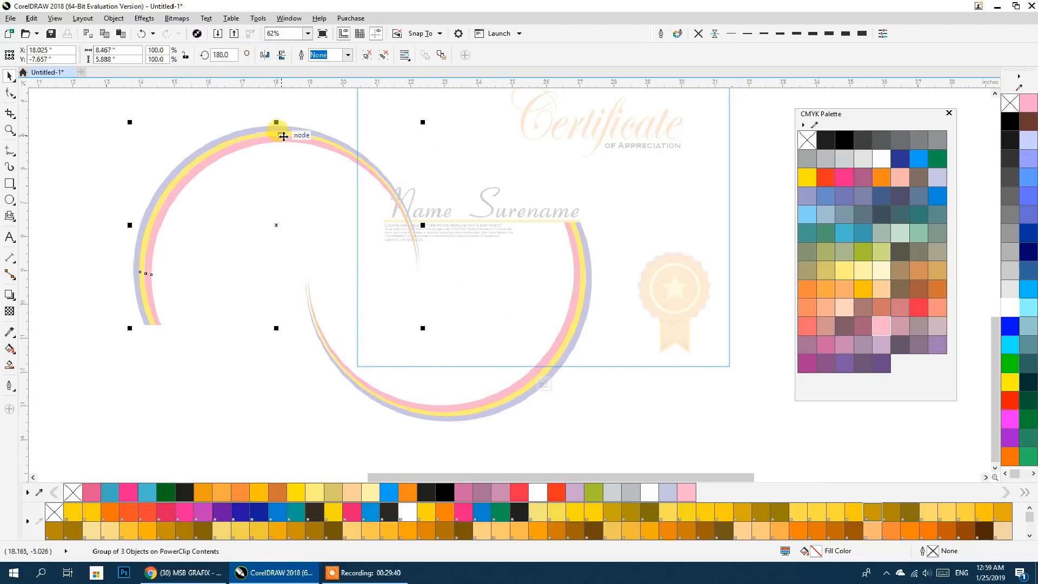
pyautogui.moveTo(283, 136); pyautogui.dragTo(649, 190)
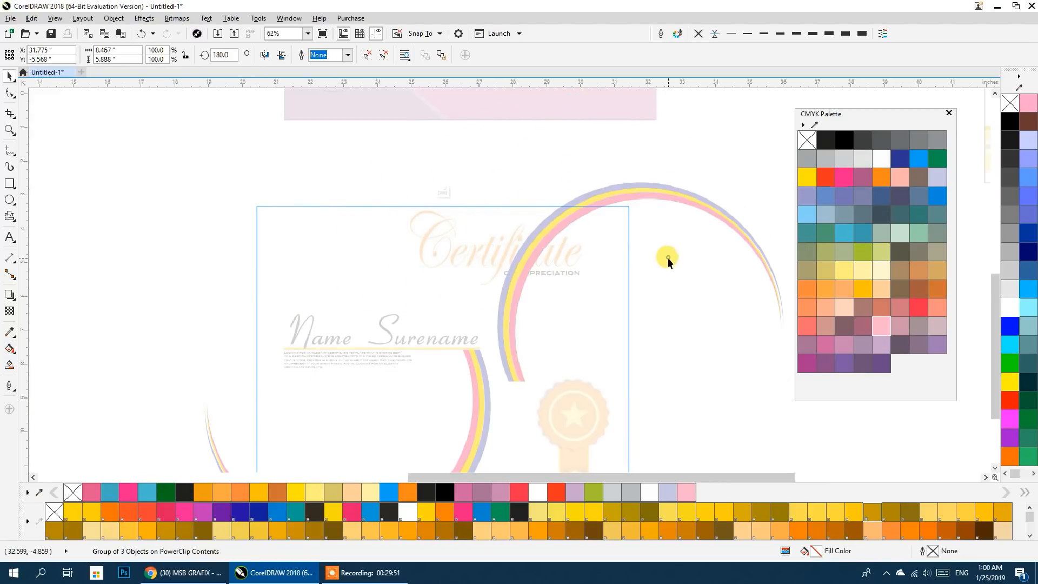
pyautogui.keyDown('ctrl'); pyautogui.click(667, 259); pyautogui.keyUp('ctrl')
pyautogui.moveTo(666, 260); pyautogui.dragTo(615, 234)
pyautogui.click(663, 227)
# Move the Certificate of Appreciation title to the page's upper-left corner
pyautogui.moveTo(443, 240); pyautogui.dragTo(300, 242)
pyautogui.press('Escape')
pyautogui.moveTo(488, 252); pyautogui.dragTo(346, 263)
pyautogui.click(644, 239)
# Move the badge up beside the upper curve and the name block down to the page's lower left
pyautogui.moveTo(552, 336); pyautogui.dragTo(552, 232)
pyautogui.click(547, 335)
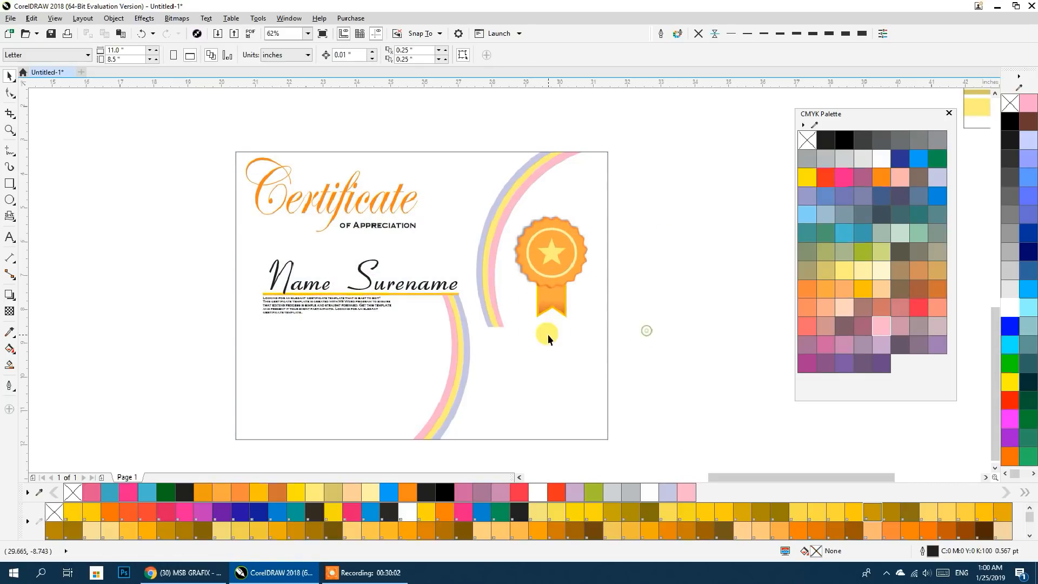
pyautogui.moveTo(315, 285); pyautogui.dragTo(398, 361)
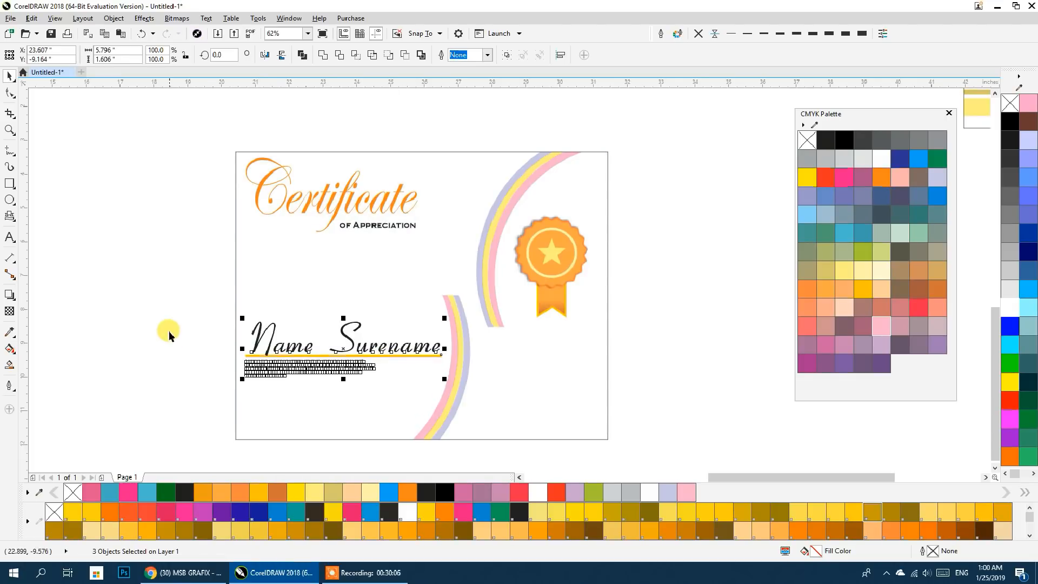
pyautogui.click(656, 310)
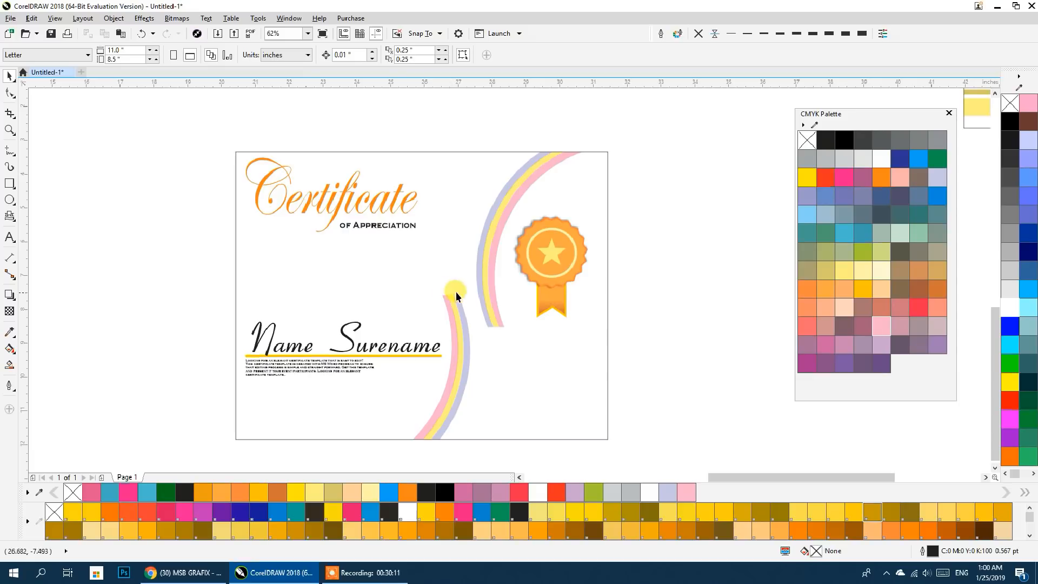
# Enlarge the award badge to about 3.53 × 4.6 in and place it over the ends of the two curves
pyautogui.moveTo(517, 284); pyautogui.dragTo(437, 330)
pyautogui.moveTo(513, 363); pyautogui.dragTo(532, 392)
pyautogui.moveTo(489, 326); pyautogui.dragTo(501, 322)
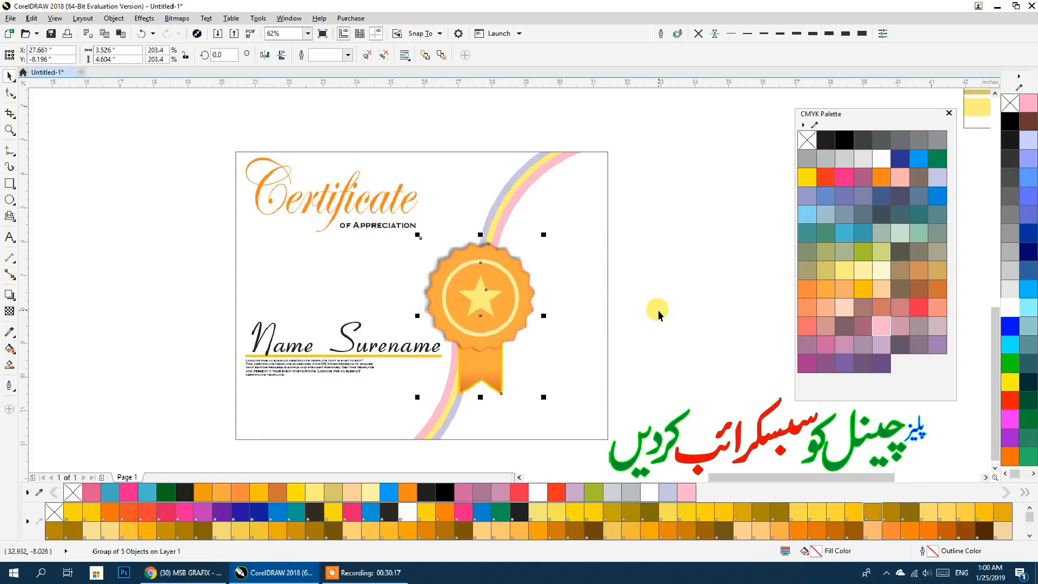
pyautogui.click(642, 276)
pyautogui.click(591, 233)
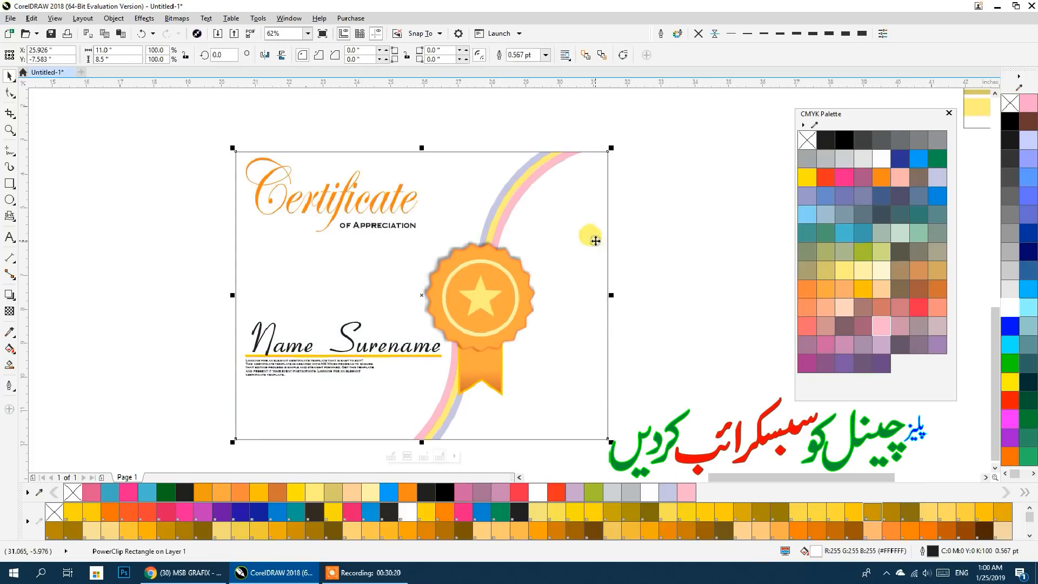
pyautogui.click(652, 227)
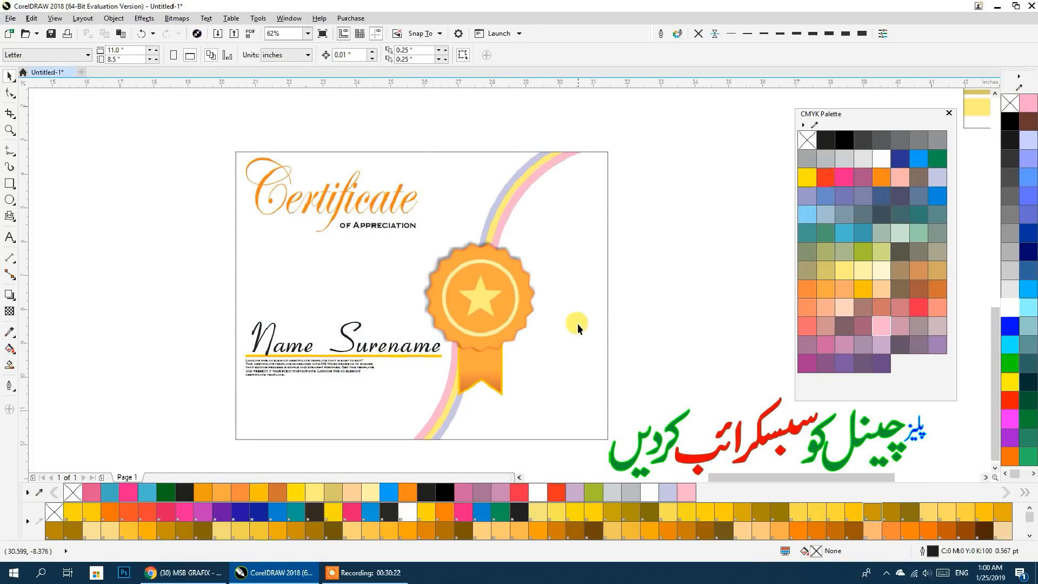
# Copy the upper-right crescent group to below it inside the PowerClip and mirror the copy vertically and horizontally
pyautogui.moveTo(575, 322); pyautogui.dragTo(576, 308)
pyautogui.doubleClick(583, 264)
pyautogui.click(529, 172)
pyautogui.moveTo(505, 188); pyautogui.dragTo(515, 263)
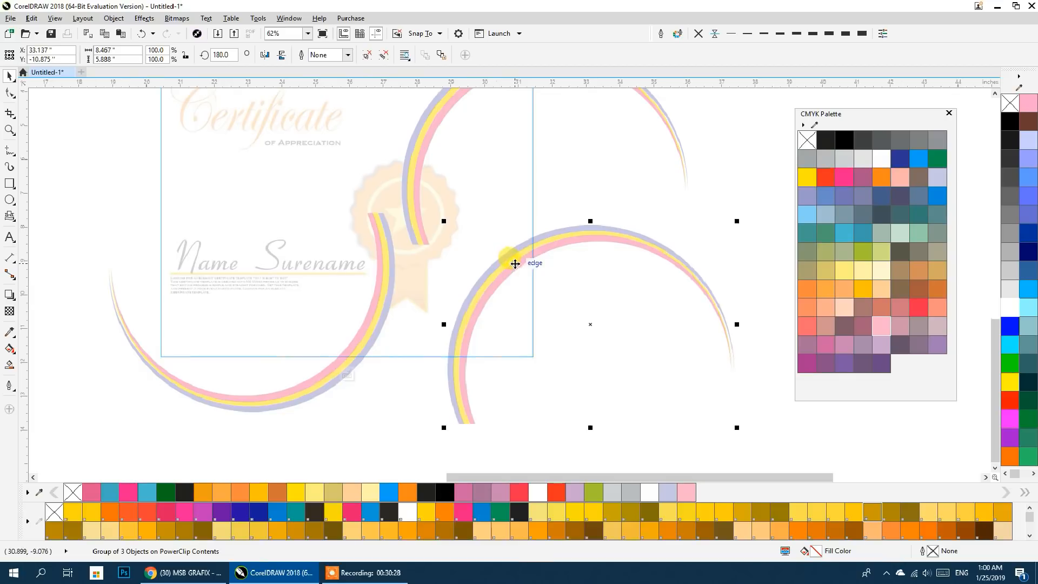
pyautogui.click(281, 56)
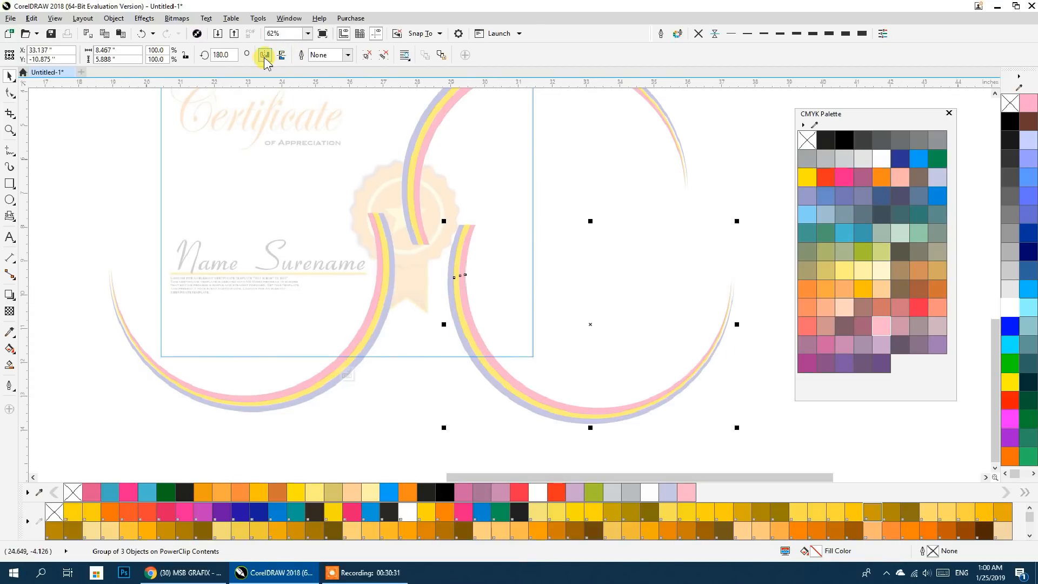
pyautogui.click(265, 55)
# Rotate the copied crescent group to about 285.4° and place it so it runs behind the badge to the page's lower edge
pyautogui.moveTo(705, 354); pyautogui.dragTo(707, 281)
pyautogui.moveTo(739, 150); pyautogui.dragTo(667, 319)
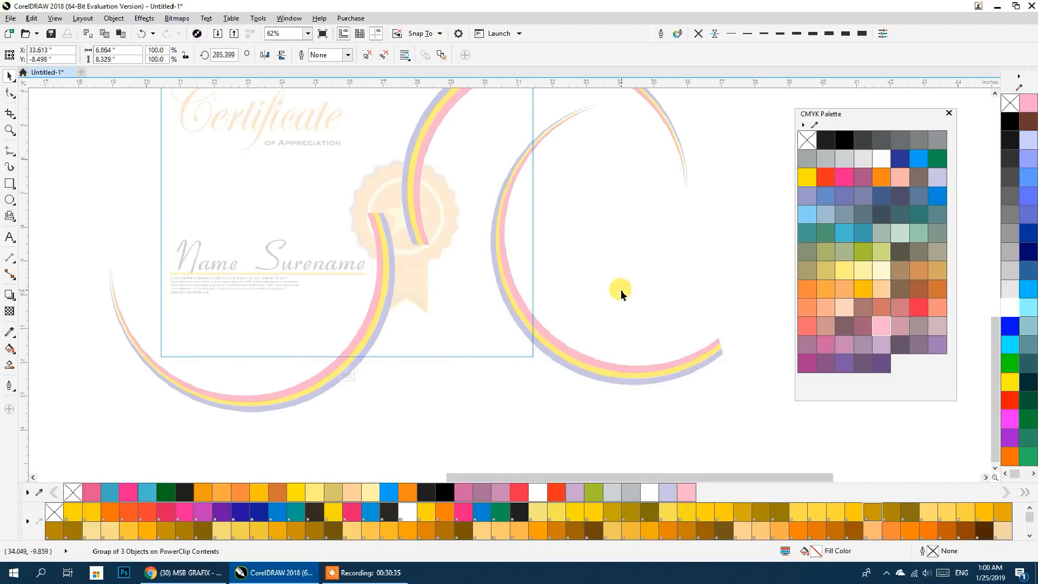
pyautogui.moveTo(563, 351); pyautogui.dragTo(496, 401)
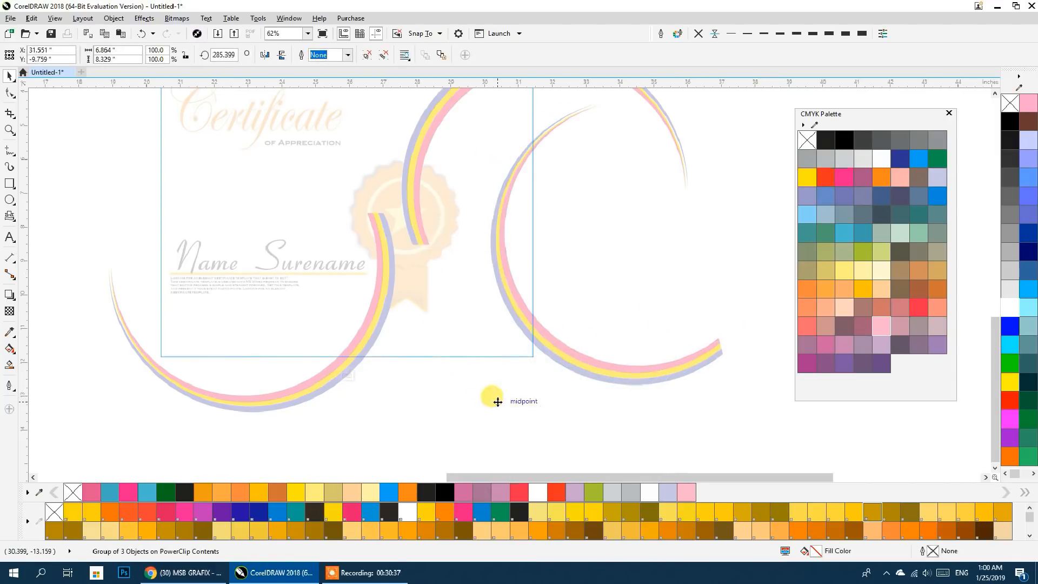
pyautogui.keyDown('ctrl'); pyautogui.click(622, 292); pyautogui.keyUp('ctrl')
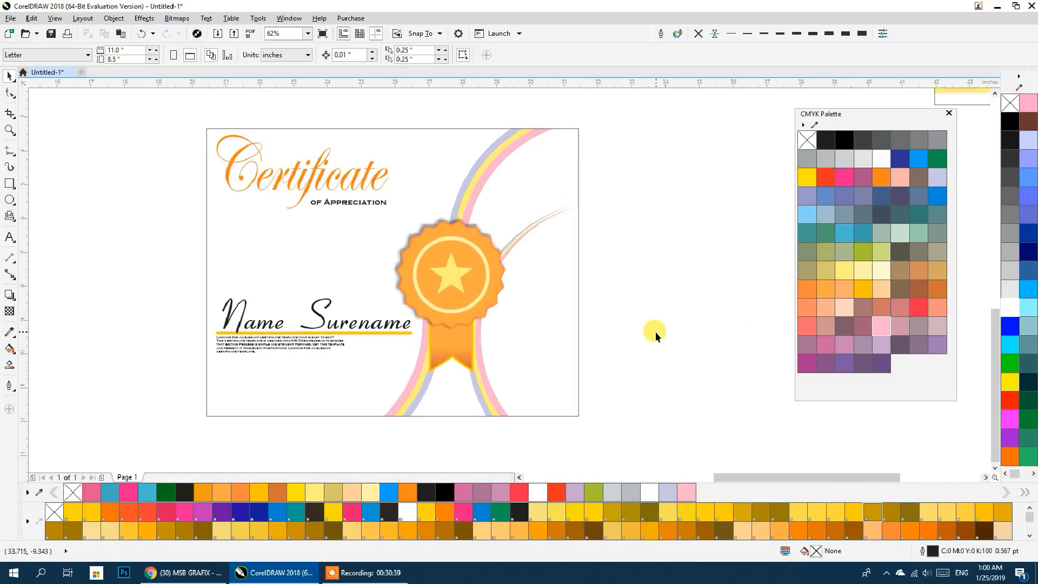
pyautogui.moveTo(483, 262); pyautogui.dragTo(489, 262)
pyautogui.click(622, 252)
# Review all the certificate designs side by side, including the fourth layout with the curved ribbons
pyautogui.moveTo(622, 253); pyautogui.dragTo(504, 311)
pyautogui.scroll(-3, 646, 271)
pyautogui.scroll(2, 504, 311)
pyautogui.scroll(-1, 496, 319)
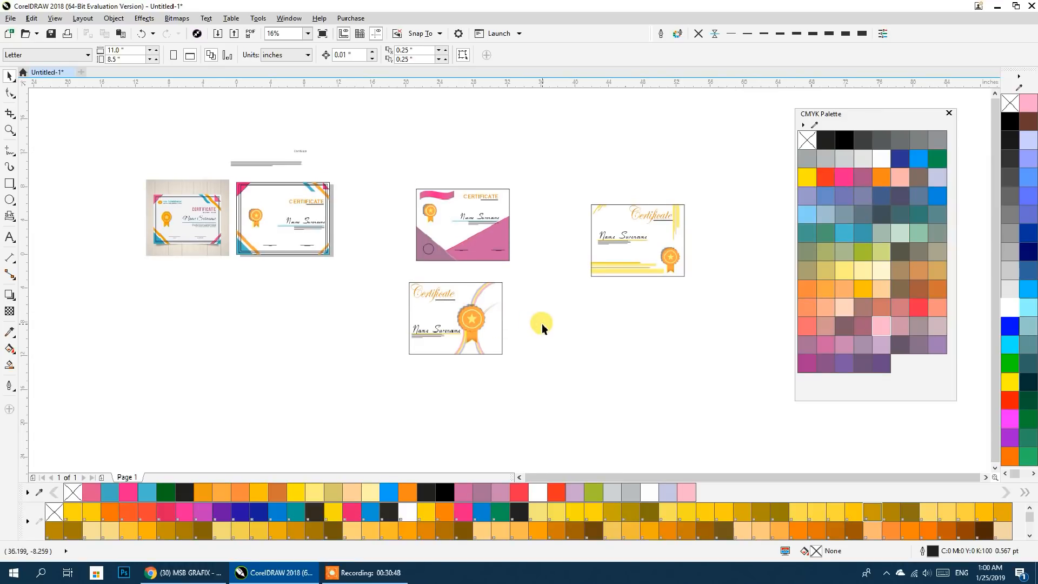
pyautogui.moveTo(534, 325); pyautogui.dragTo(618, 312)
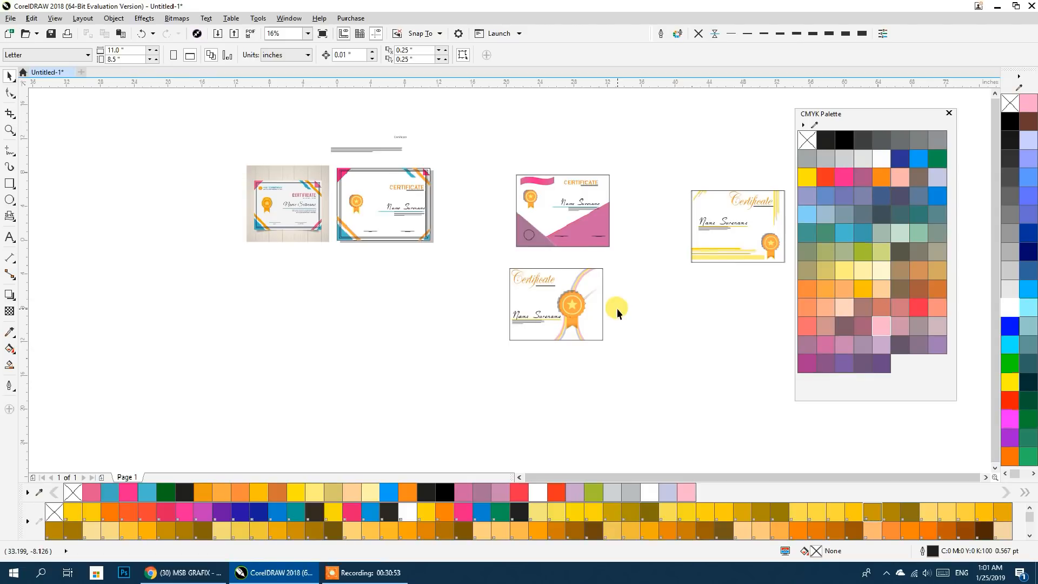
pyautogui.moveTo(618, 312); pyautogui.dragTo(537, 310)
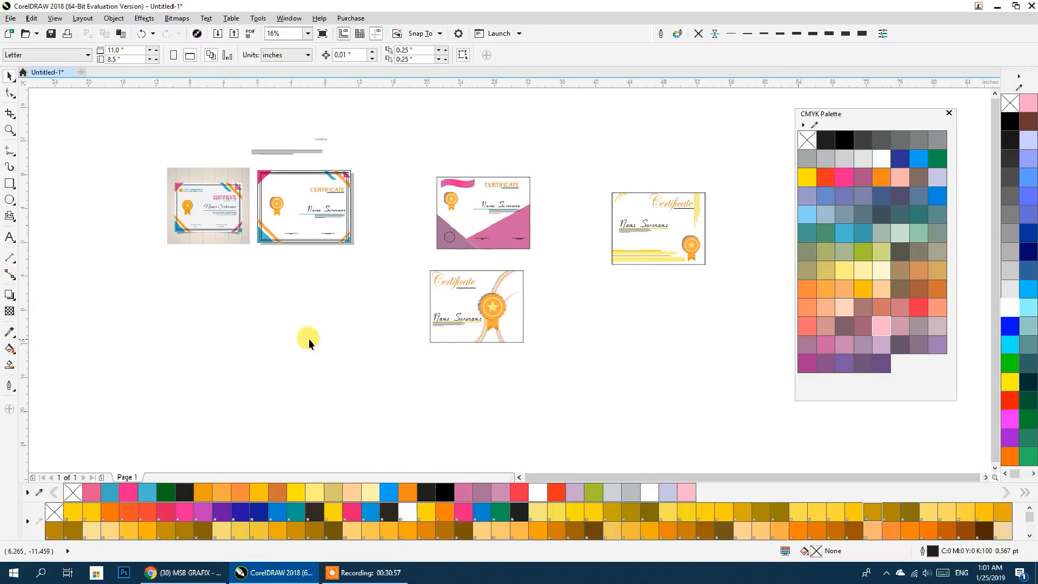
pyautogui.moveTo(308, 339); pyautogui.dragTo(330, 341)
pyautogui.scroll(2, 514, 346)
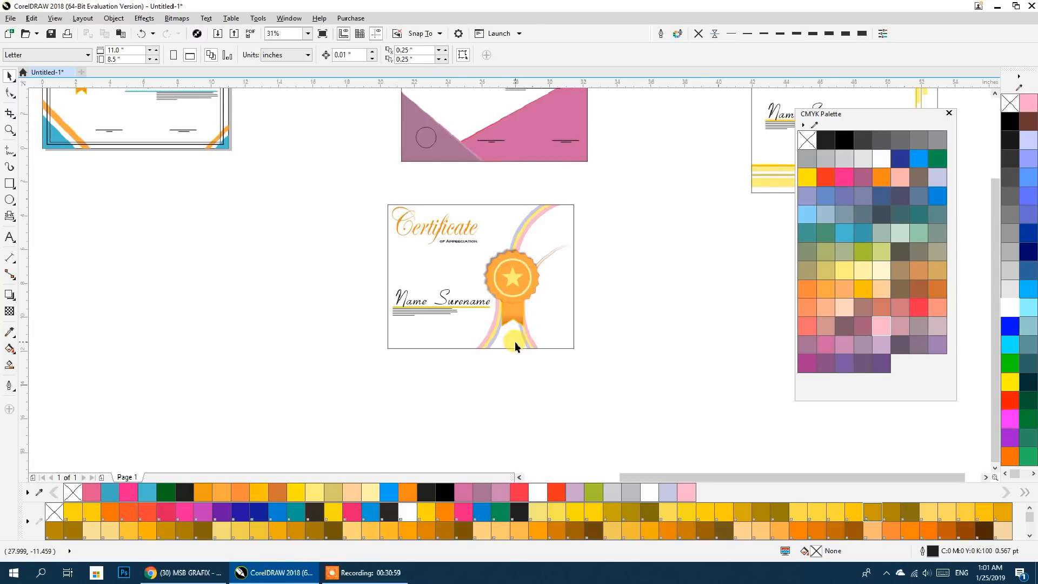
# Copy the first certificate's two border rectangles to the empty area below it and group the copies
pyautogui.moveTo(257, 233); pyautogui.dragTo(400, 349)
pyautogui.click(389, 275)
pyautogui.scroll(4, 374, 269)
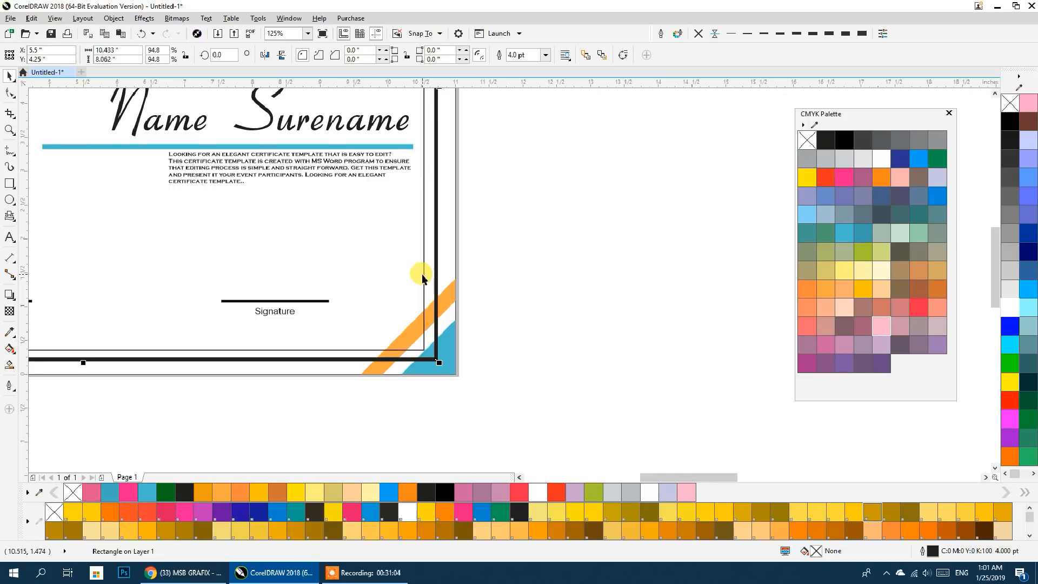
pyautogui.keyDown('shift'); pyautogui.click(423, 278); pyautogui.keyUp('shift')
pyautogui.scroll(-4, 412, 269)
pyautogui.moveTo(412, 268); pyautogui.dragTo(471, 413)
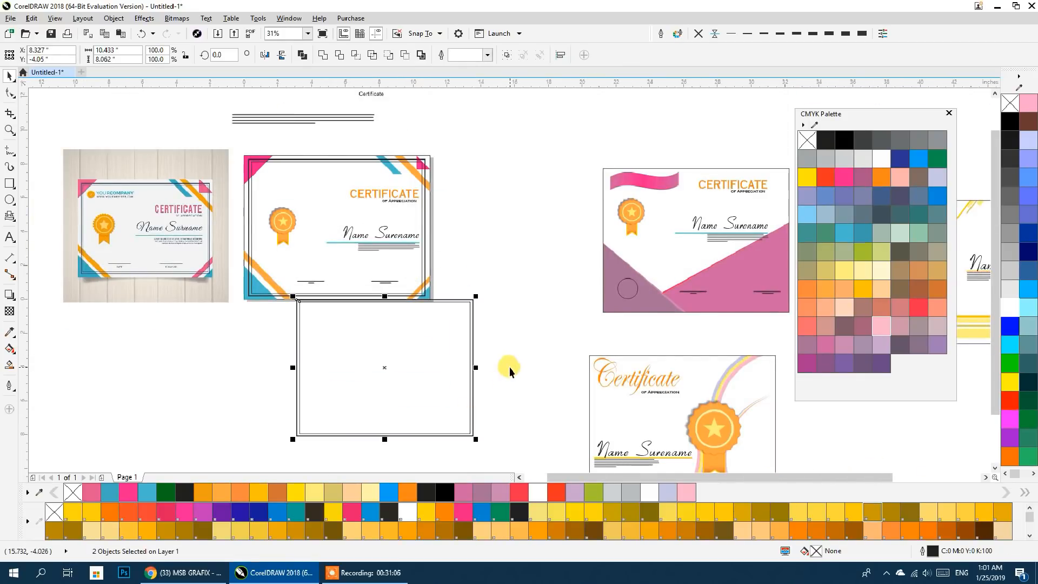
pyautogui.hotkey('ctrl', 'g')
# Centre the grouped double frame horizontally and vertically on the pink certificate's page
pyautogui.moveTo(510, 364); pyautogui.dragTo(348, 312)
pyautogui.keyDown('shift'); pyautogui.click(500, 252); pyautogui.keyUp('shift')
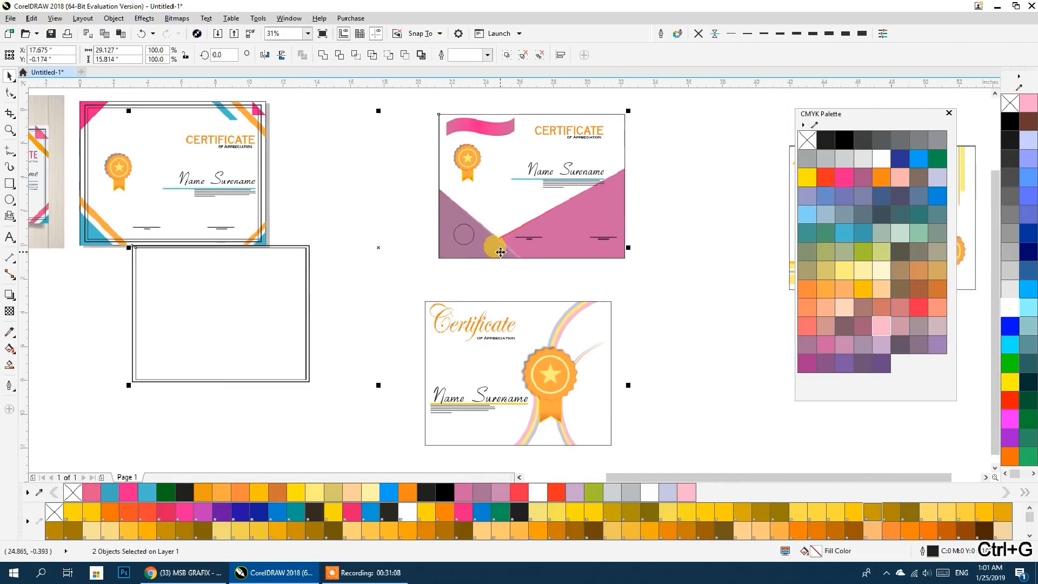
pyautogui.press('c')
pyautogui.press('e')
pyautogui.click(379, 257)
# Copy the double frame from the pink certificate and centre the copy on the curved-ribbon certificate below
pyautogui.moveTo(452, 252); pyautogui.dragTo(307, 357)
pyautogui.keyDown('shift'); pyautogui.click(601, 380); pyautogui.keyUp('shift')
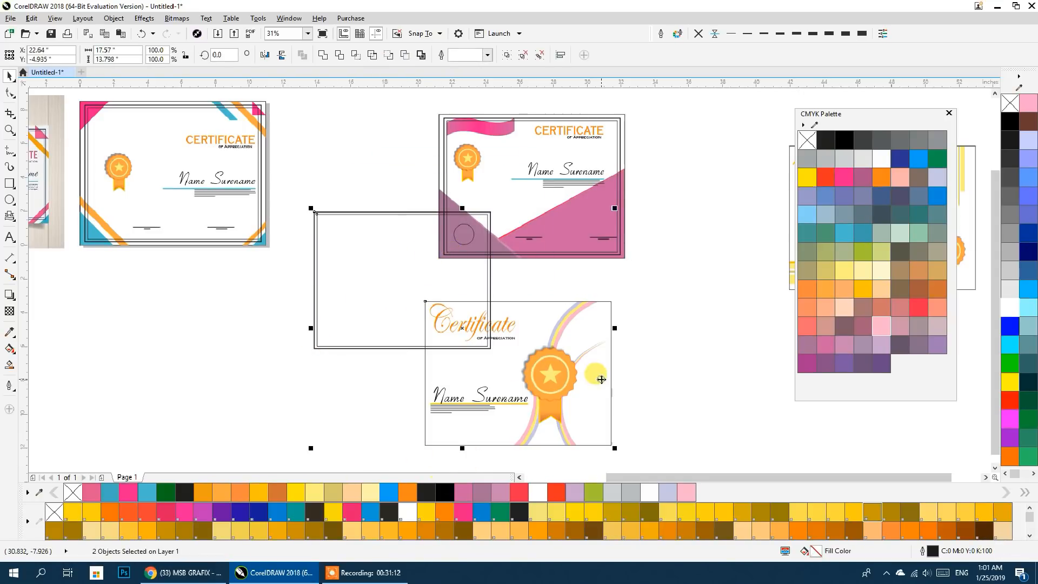
pyautogui.press('e')
pyautogui.press('c')
pyautogui.moveTo(742, 343); pyautogui.dragTo(423, 339)
pyautogui.click(423, 340)
# Place another copy of the double frame centred on the yellow-striped certificate's page
pyautogui.moveTo(287, 319); pyautogui.dragTo(503, 394)
pyautogui.keyDown('shift'); pyautogui.click(534, 268); pyautogui.keyUp('shift')
pyautogui.press('e')
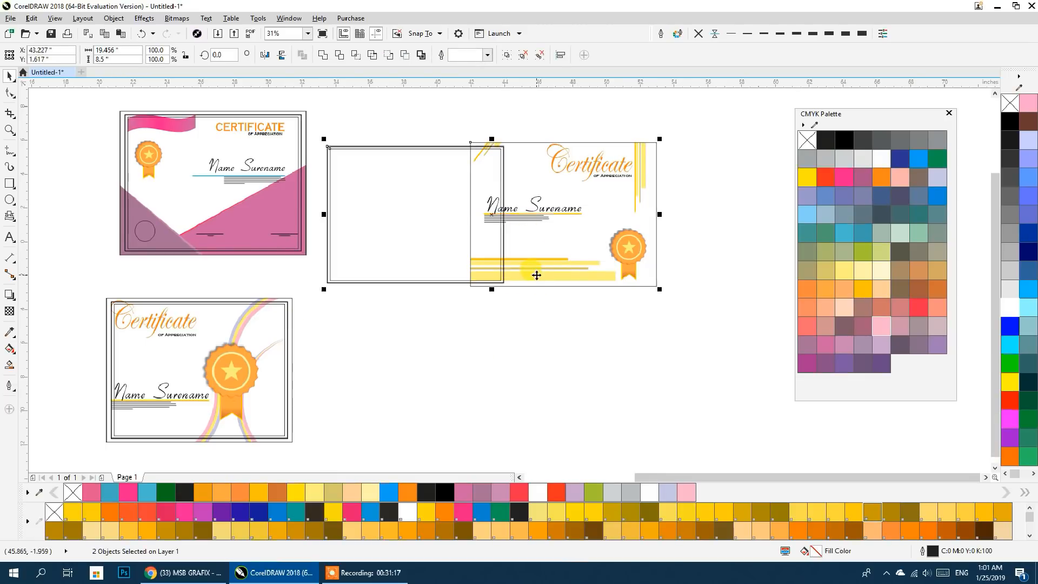
pyautogui.press('c')
pyautogui.click(670, 328)
pyautogui.scroll(1, 643, 357)
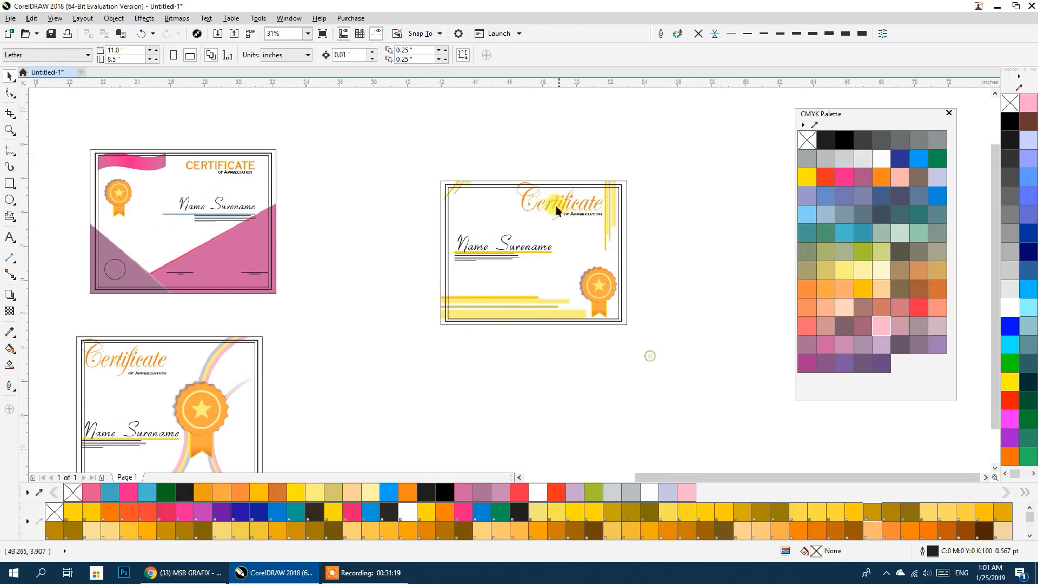
pyautogui.scroll(2, 552, 207)
pyautogui.moveTo(556, 212); pyautogui.dragTo(557, 229)
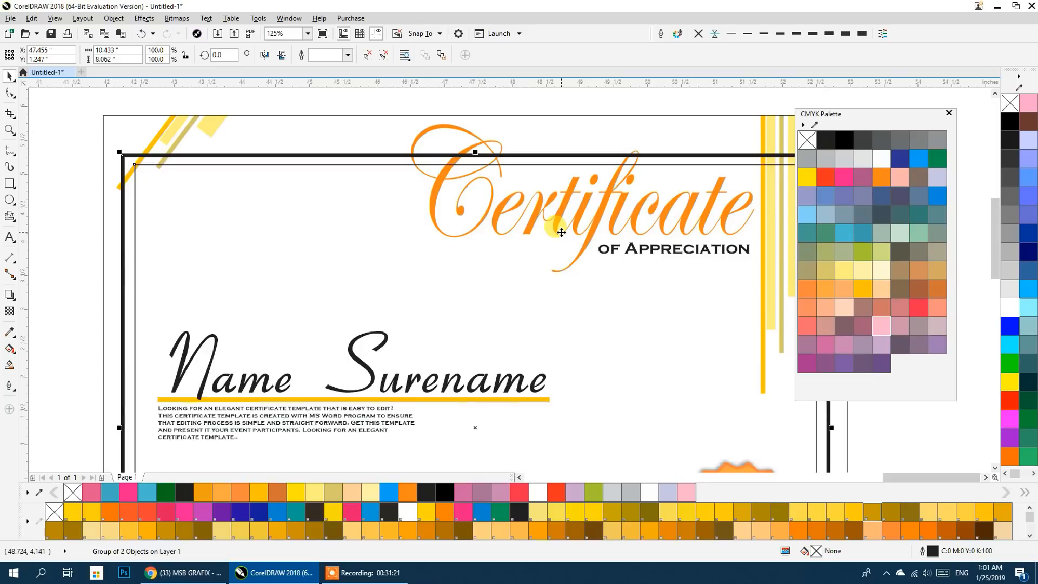
pyautogui.hotkey('ctrl', 'z')
pyautogui.scroll(-2, 555, 228)
# Move the yellow-striped certificate's "Certificate of Appreciation" heading down to Y 4.473 in, inside the frame's upper border
pyautogui.moveTo(504, 172); pyautogui.dragTo(571, 218)
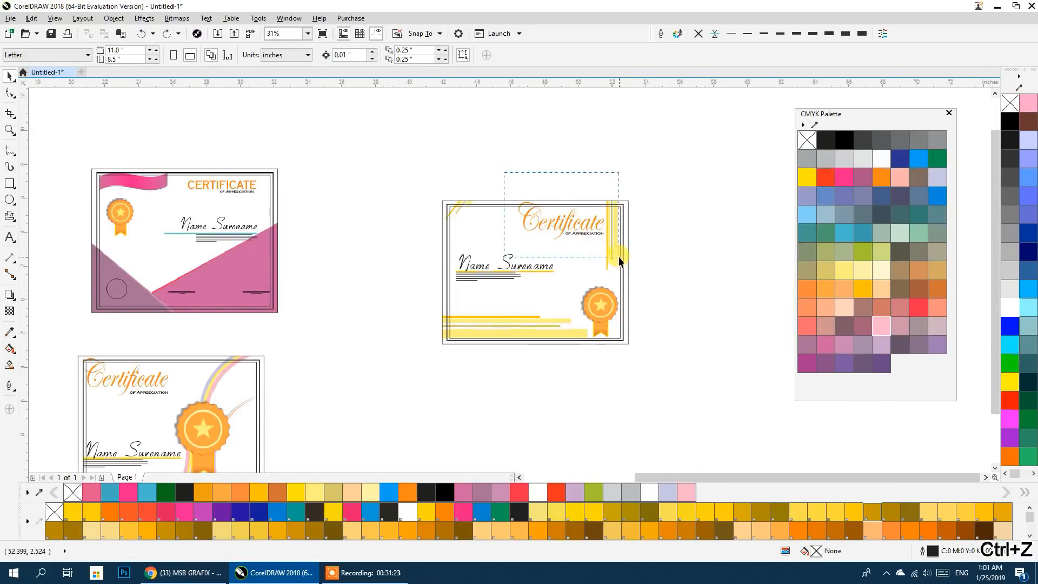
pyautogui.moveTo(619, 260); pyautogui.dragTo(618, 258)
pyautogui.scroll(2, 583, 220)
pyautogui.press('Down')
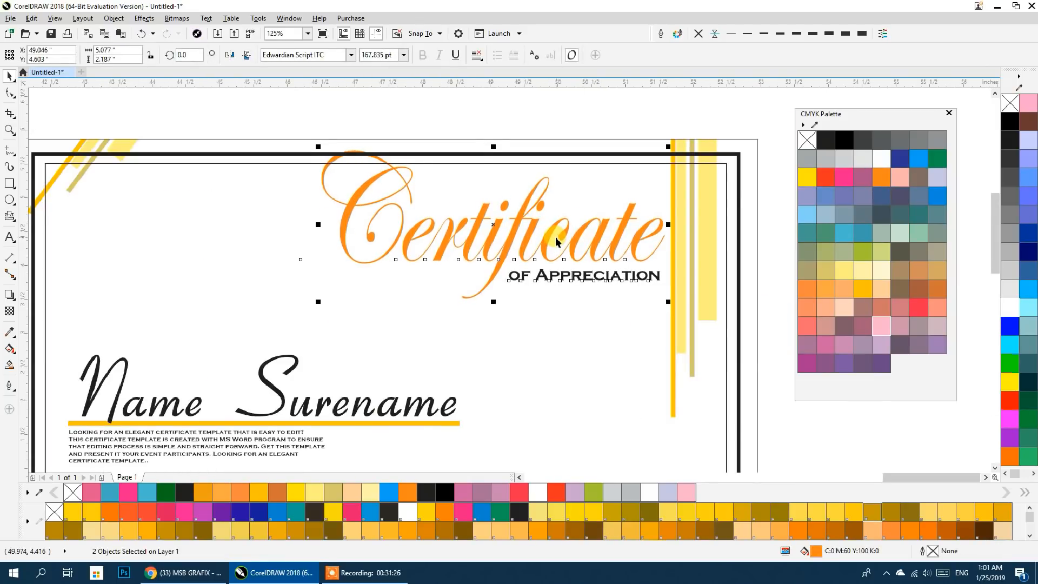
pyautogui.press('Down')
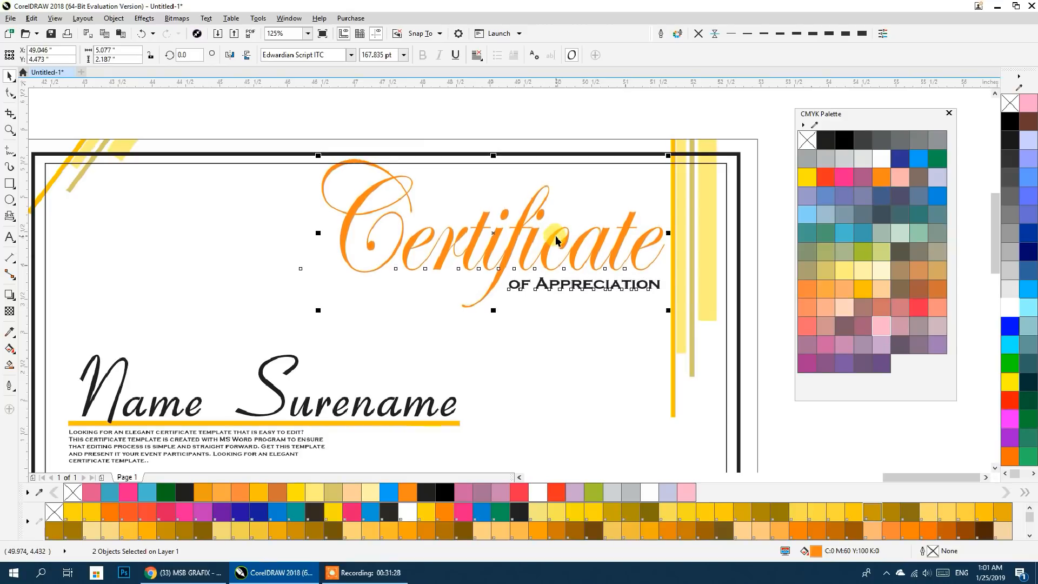
pyautogui.click(463, 101)
pyautogui.scroll(-1, 571, 209)
# Try magenta (C0 M100 Y0 K0) as the outline colour of the yellow-striped certificate's double frame
pyautogui.click(654, 287)
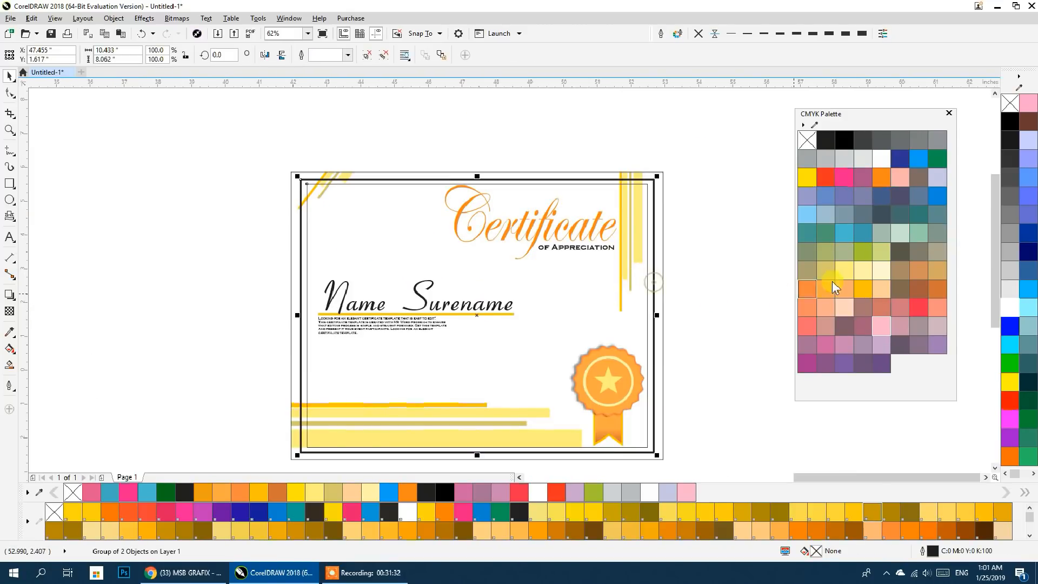
pyautogui.click(826, 177)
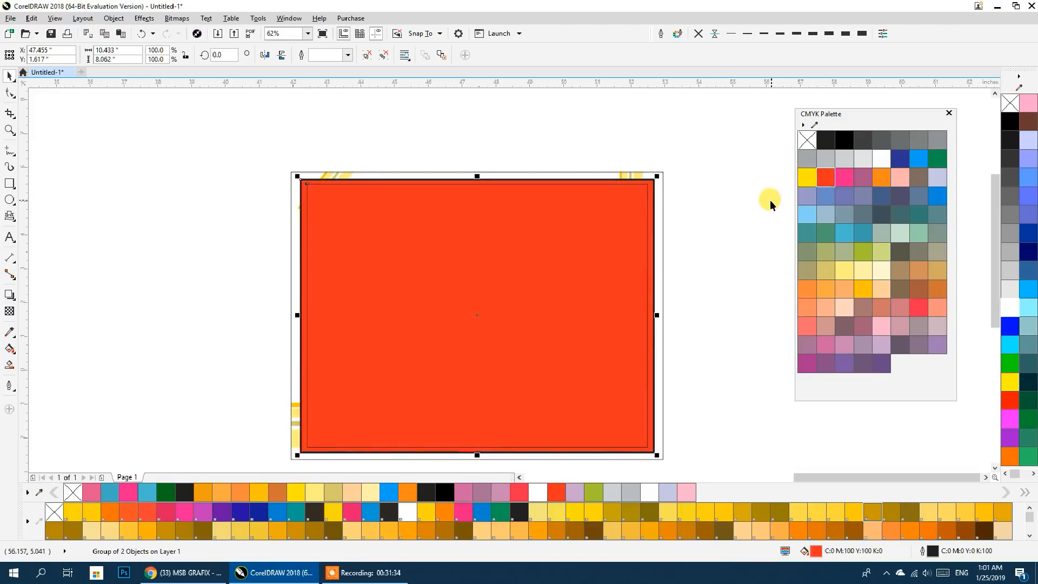
pyautogui.hotkey('ctrl', 'z')
pyautogui.rightClick(847, 176)
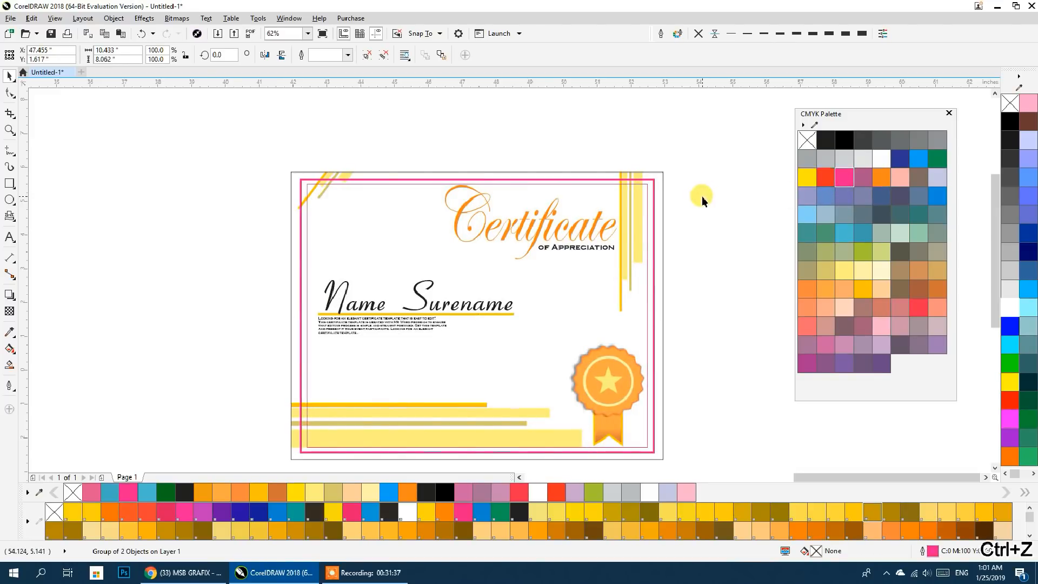
pyautogui.click(699, 215)
pyautogui.moveTo(692, 270); pyautogui.dragTo(656, 261)
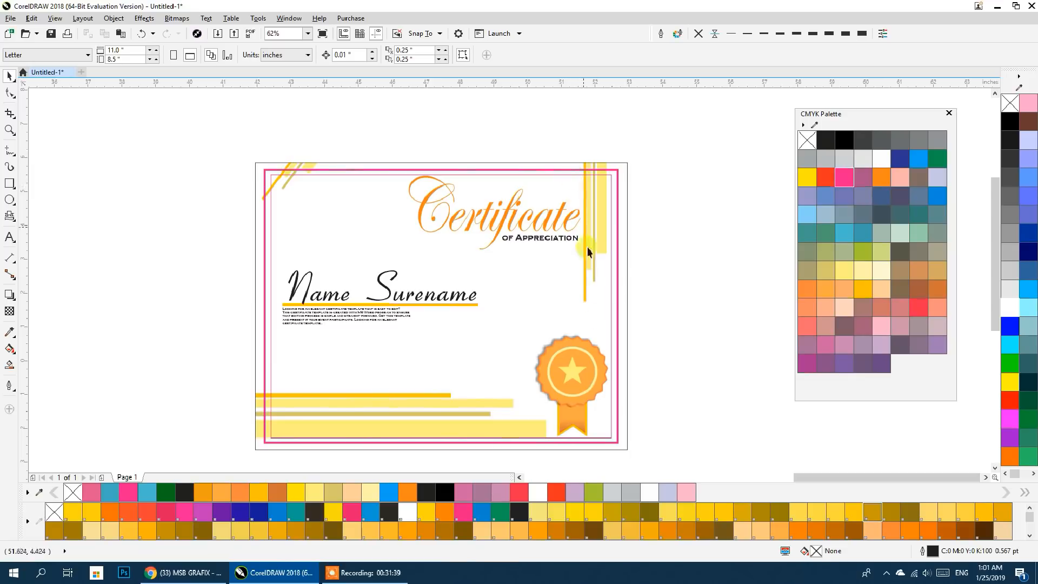
pyautogui.click(362, 572)
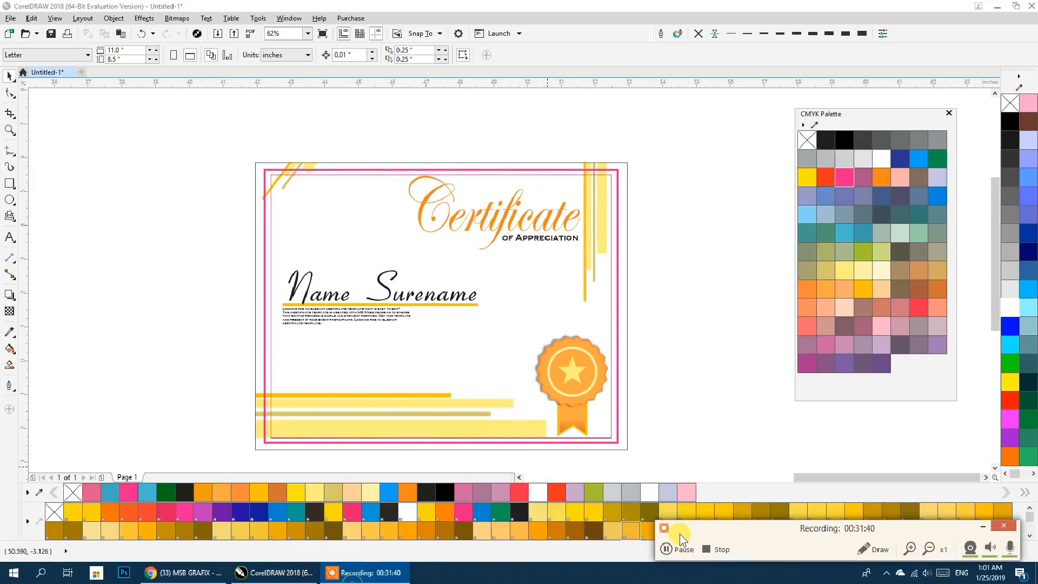
pyautogui.click(981, 529)
# Sample the golden yellow of the lower stripe and apply it to the outlines of both frame rectangles
pyautogui.click(619, 269)
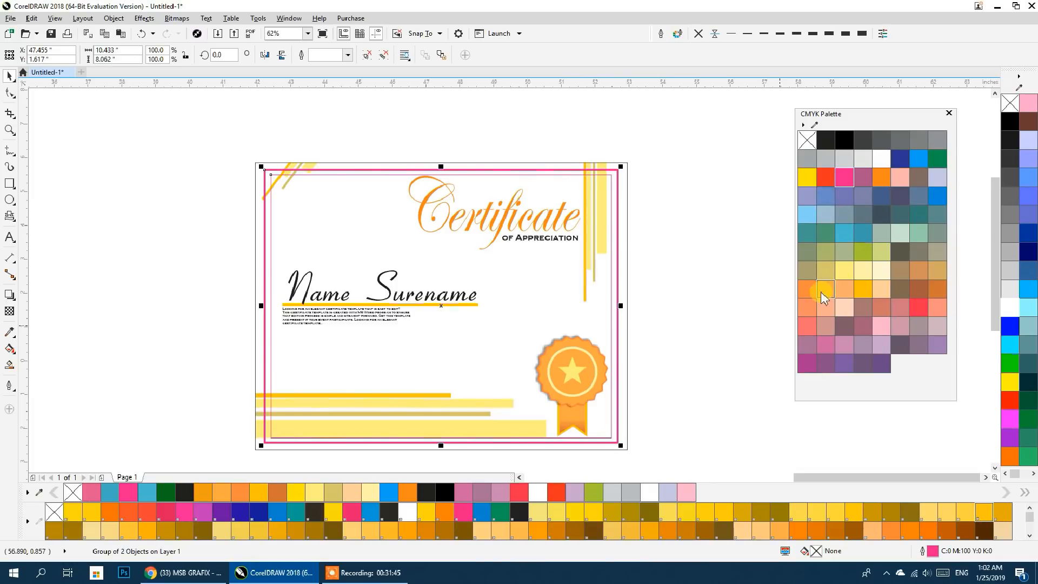
pyautogui.click(10, 331)
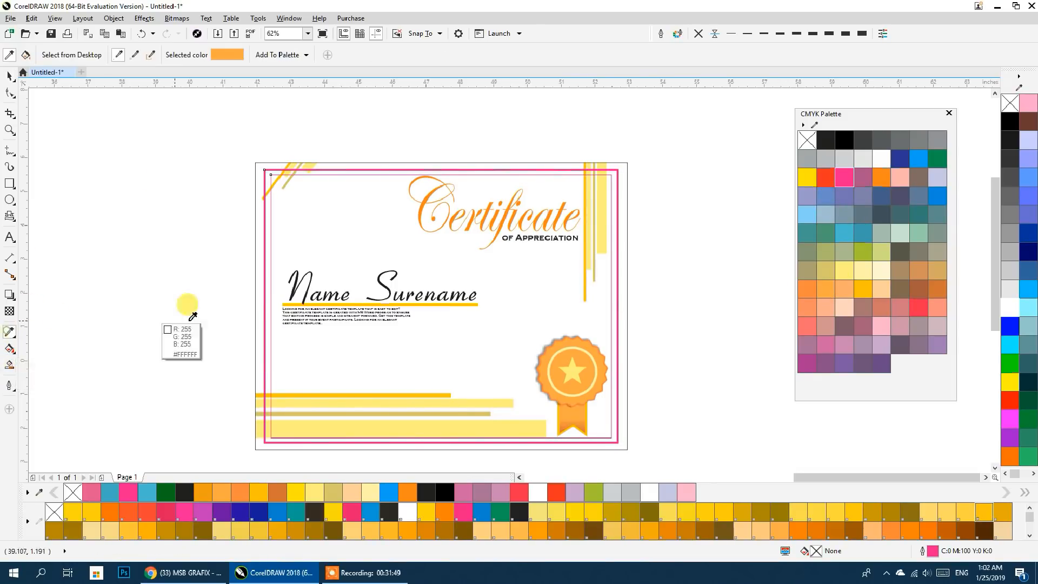
pyautogui.click(320, 398)
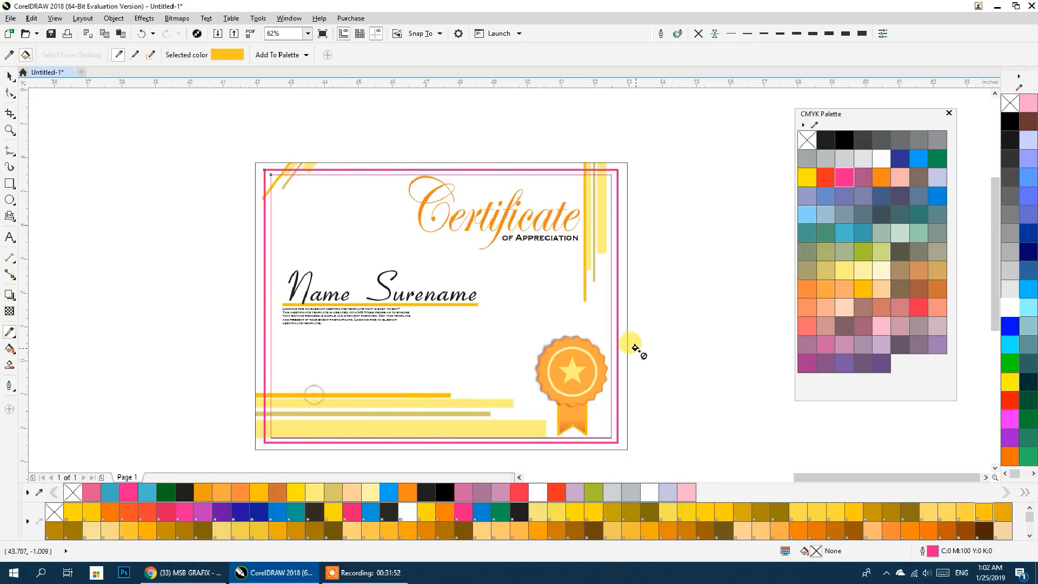
pyautogui.scroll(5, 617, 338)
pyautogui.click(606, 314)
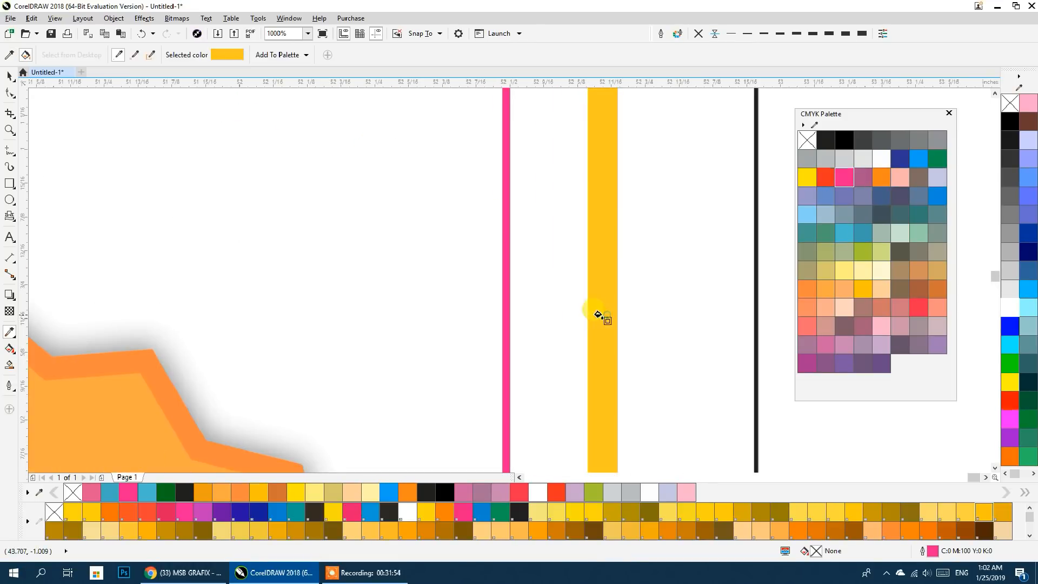
pyautogui.click(502, 300)
pyautogui.scroll(-8, 609, 398)
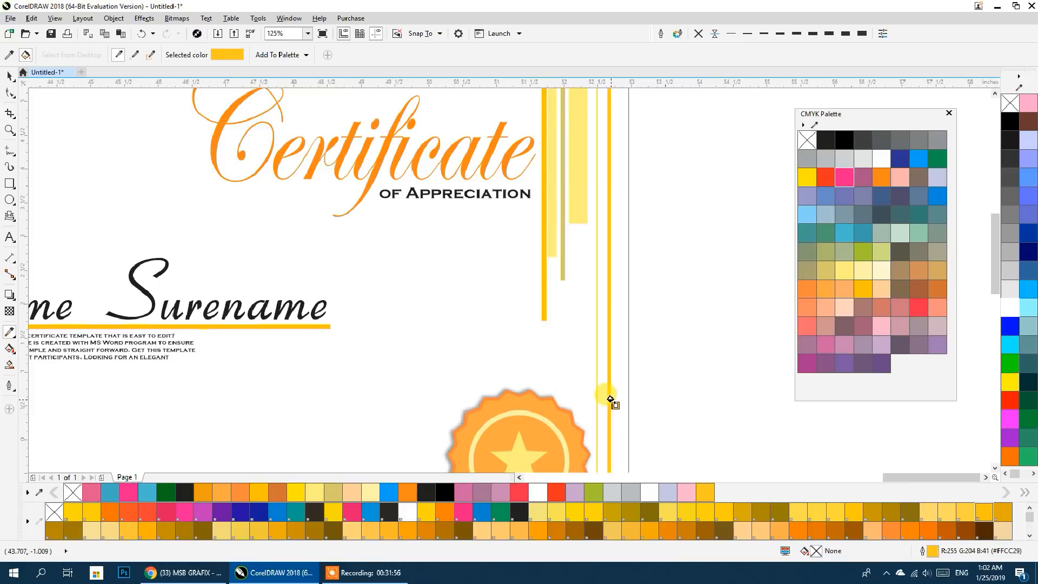
pyautogui.scroll(3, 609, 403)
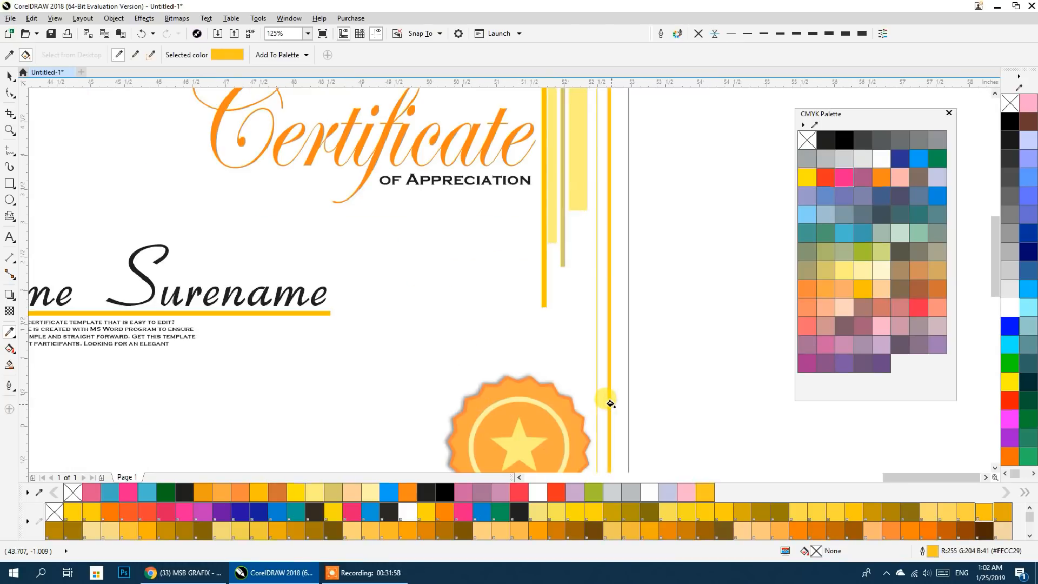
pyautogui.click(8, 74)
pyautogui.scroll(-1, 381, 203)
pyautogui.moveTo(417, 215); pyautogui.dragTo(454, 257)
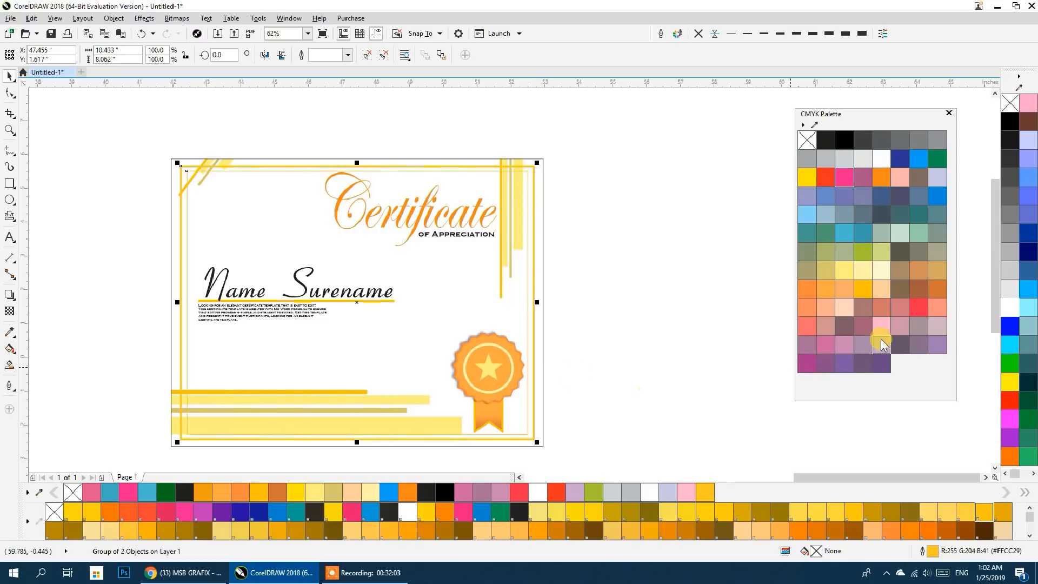
pyautogui.click(643, 292)
pyautogui.click(534, 286)
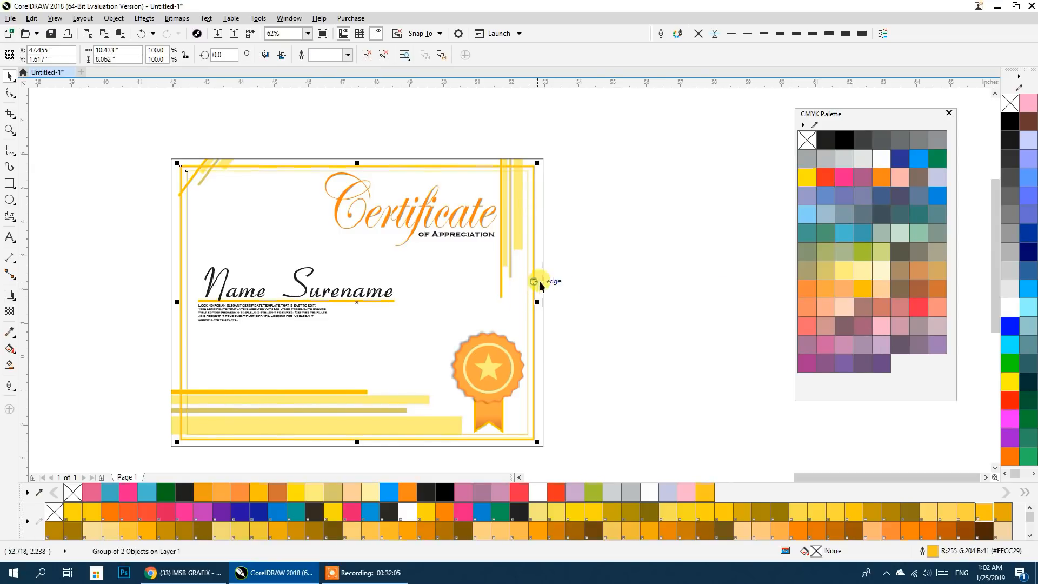
pyautogui.click(826, 181)
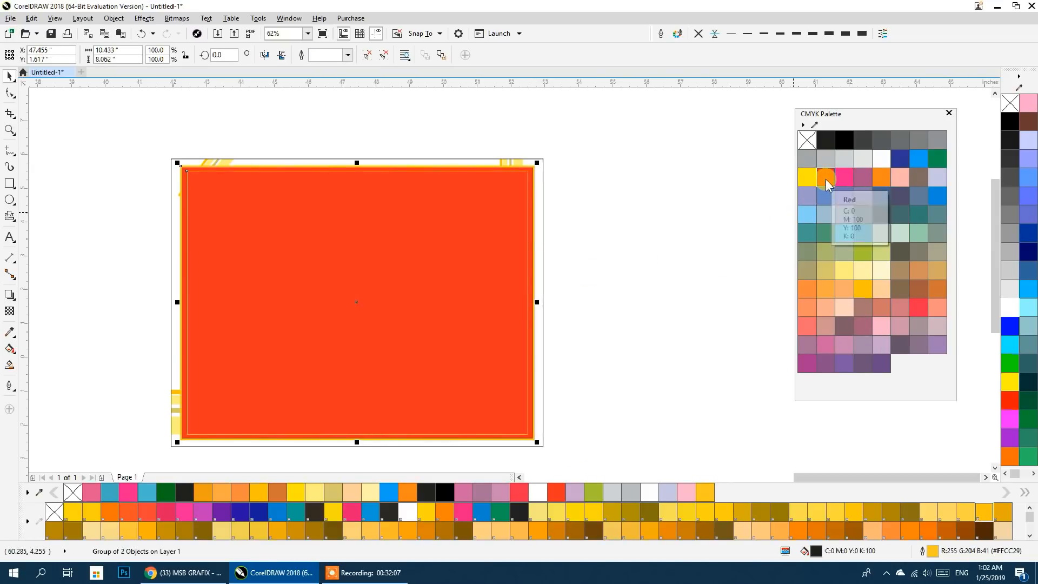
pyautogui.hotkey('ctrl', 'z')
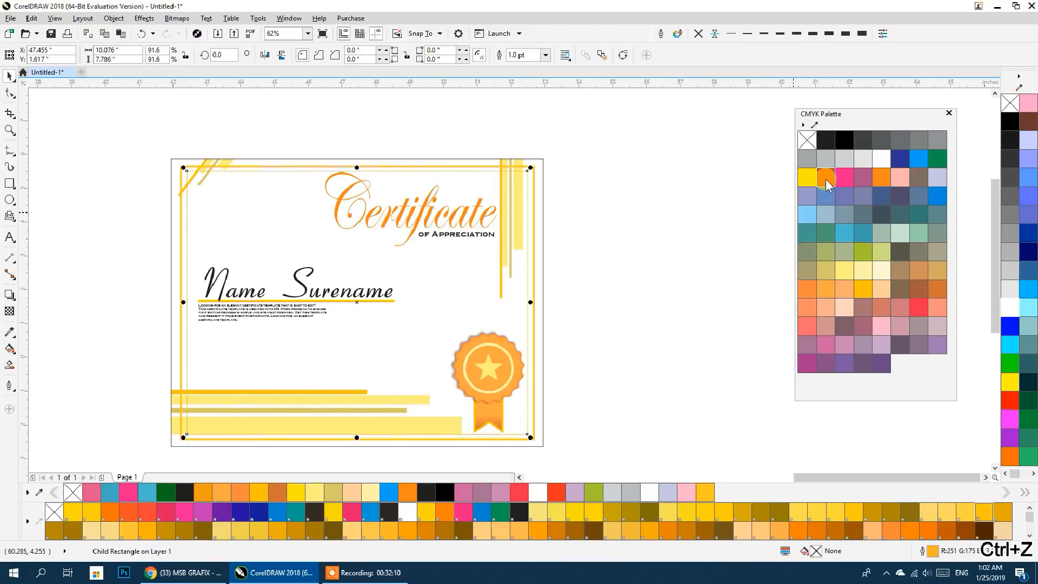
# Recolour the outline of the yellow-striped certificate's thick outer frame rectangle orange
pyautogui.click(615, 268)
pyautogui.scroll(3, 538, 271)
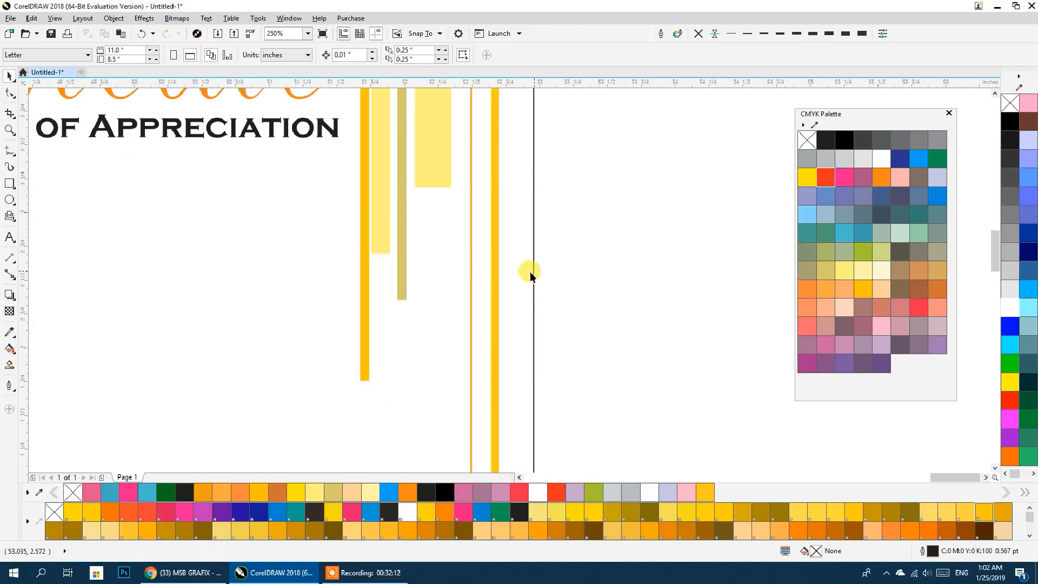
pyautogui.click(497, 266)
pyautogui.click(496, 267)
pyautogui.keyDown('ctrl'); pyautogui.click(496, 267); pyautogui.keyUp('ctrl')
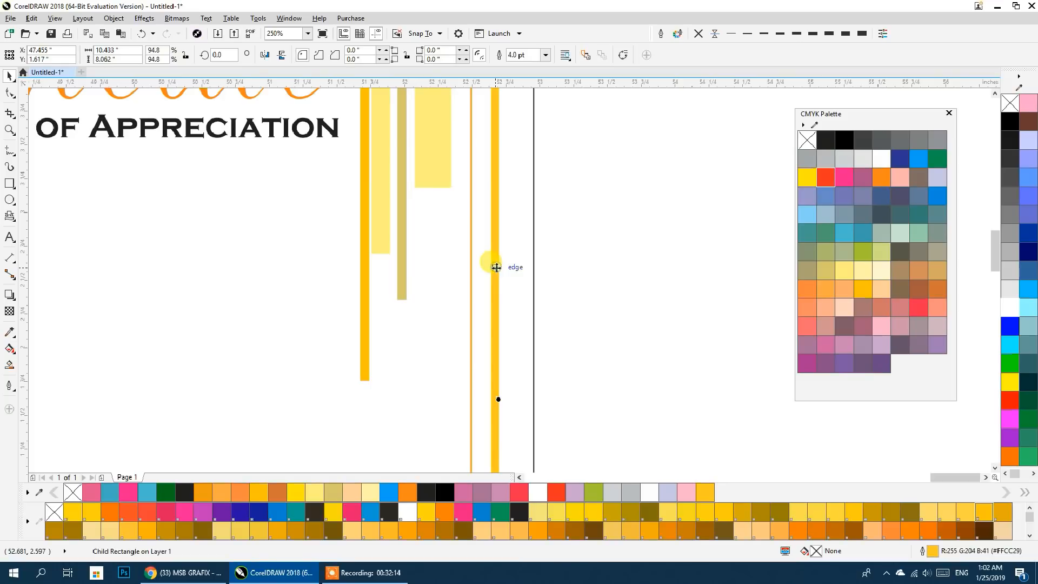
pyautogui.click(492, 269)
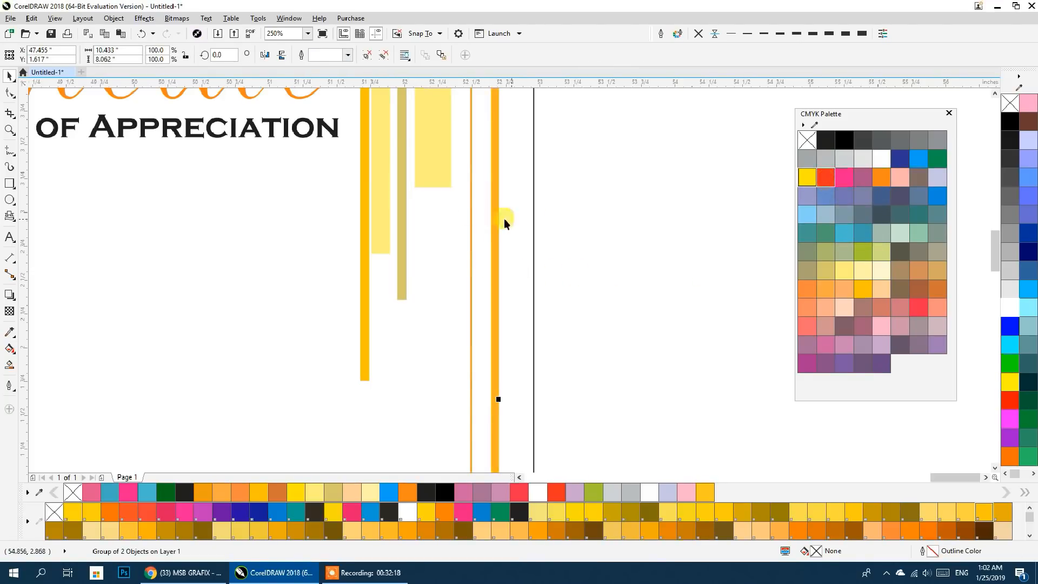
pyautogui.scroll(-2, 630, 308)
pyautogui.click(669, 373)
# Sample the ribbon's pink on the curved-ribbon certificate and apply it to the outline of the frame's outer rectangle
pyautogui.moveTo(669, 373); pyautogui.dragTo(699, 269)
pyautogui.scroll(-1, 698, 269)
pyautogui.moveTo(469, 351); pyautogui.dragTo(578, 354)
pyautogui.moveTo(424, 409); pyautogui.dragTo(613, 322)
pyautogui.scroll(2, 588, 336)
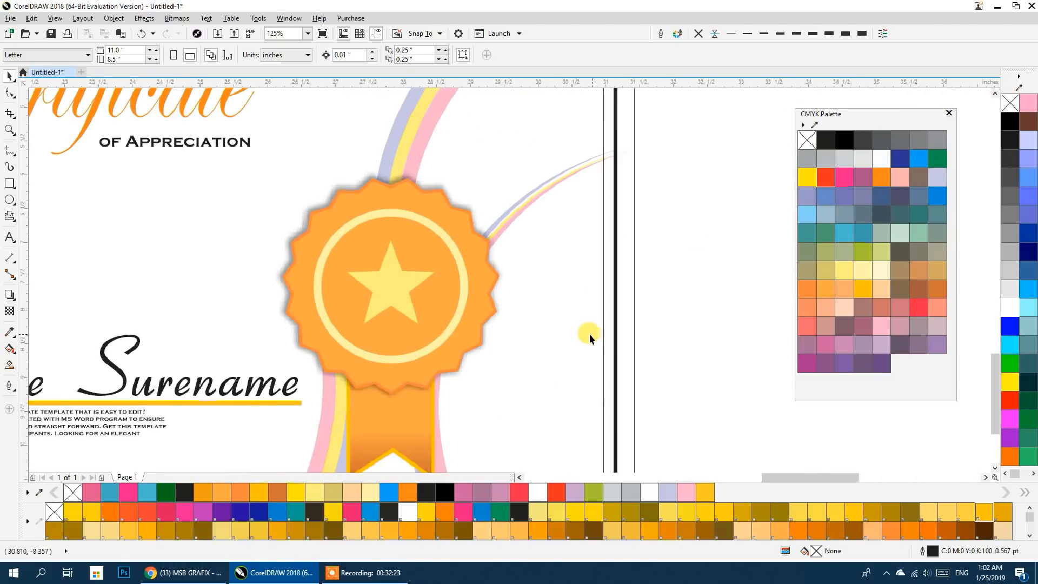
pyautogui.scroll(-1, 589, 334)
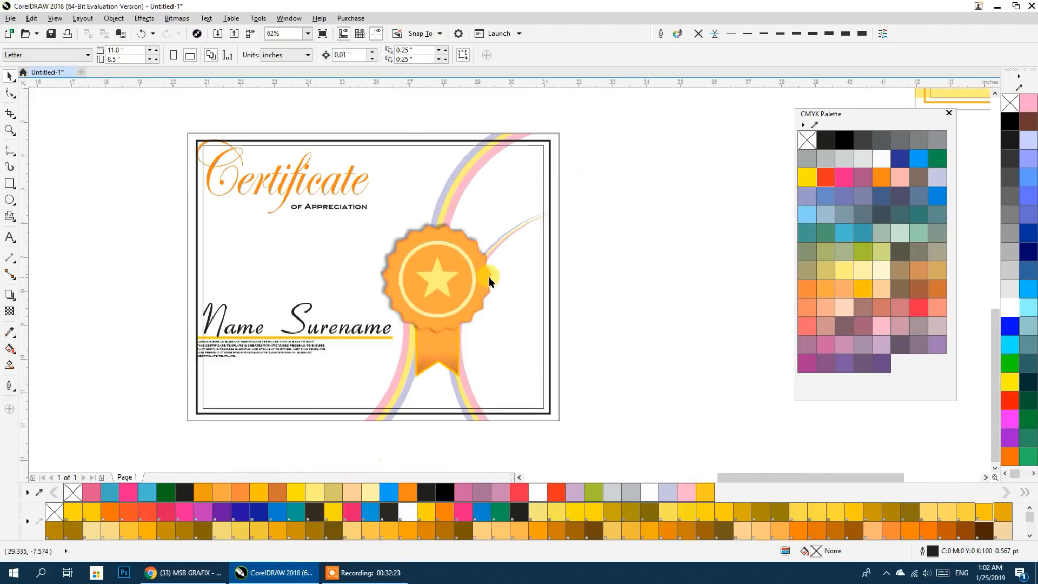
pyautogui.click(550, 203)
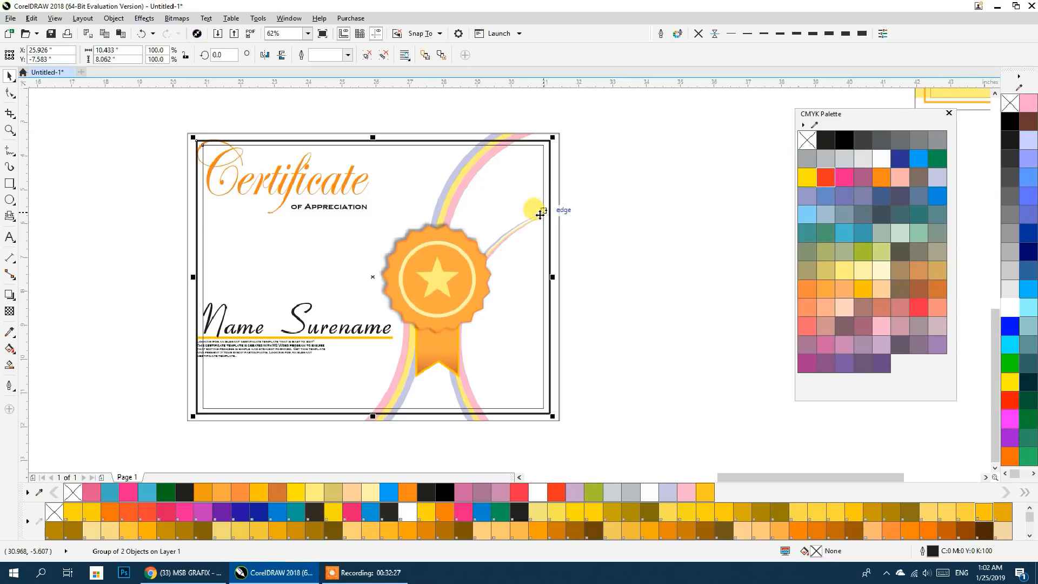
pyautogui.click(9, 331)
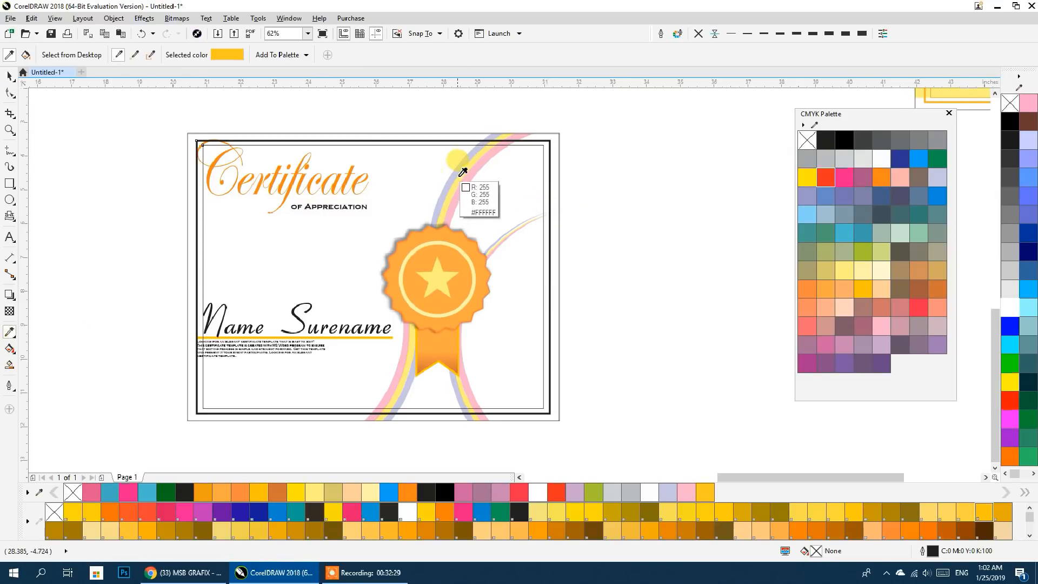
pyautogui.scroll(2, 541, 187)
pyautogui.scroll(1, 540, 187)
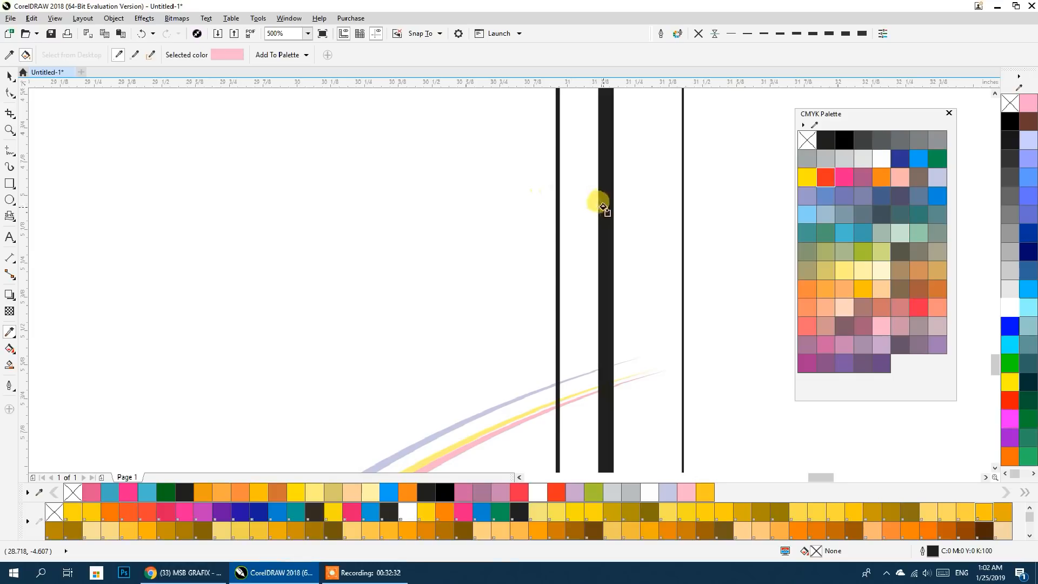
pyautogui.click(603, 207)
pyautogui.scroll(-3, 602, 204)
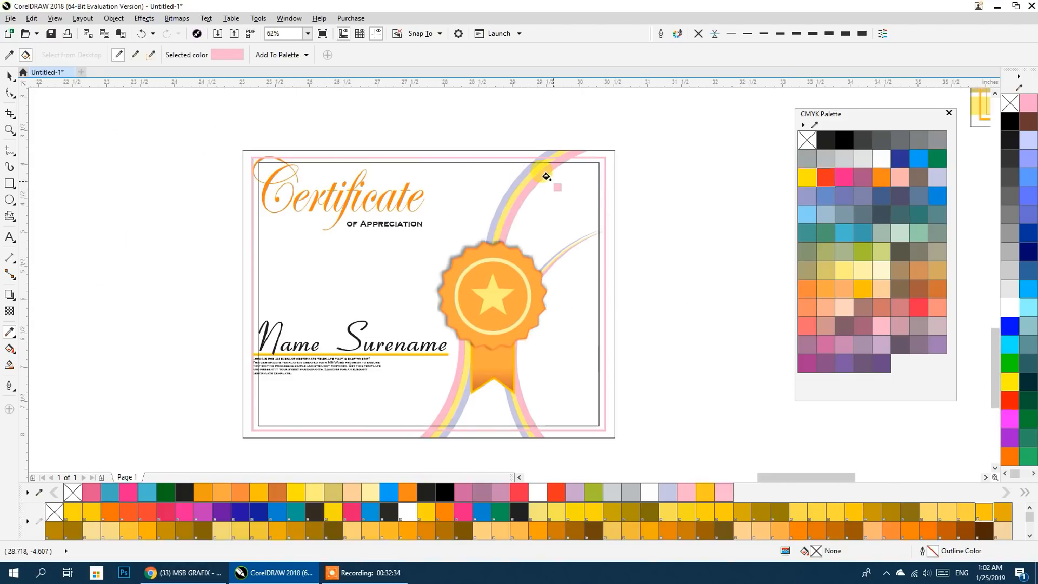
# Sample the lavender of the curved ribbon and apply it to the outline of the frame's thin inner rectangle
pyautogui.scroll(2, 468, 165)
pyautogui.press('shift')
pyautogui.click(456, 143)
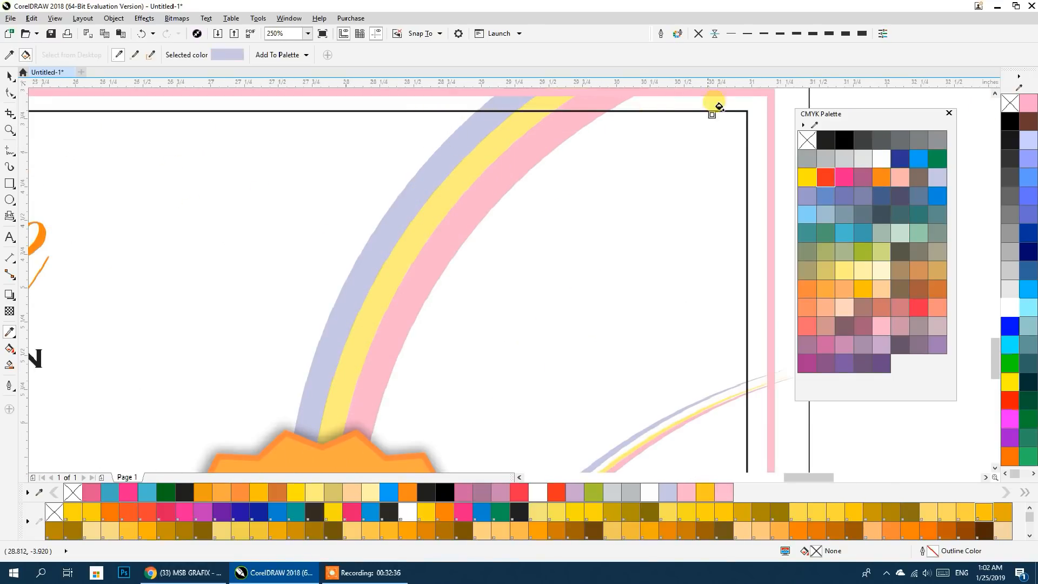
pyautogui.scroll(3, 724, 105)
pyautogui.click(745, 117)
pyautogui.scroll(-6, 682, 180)
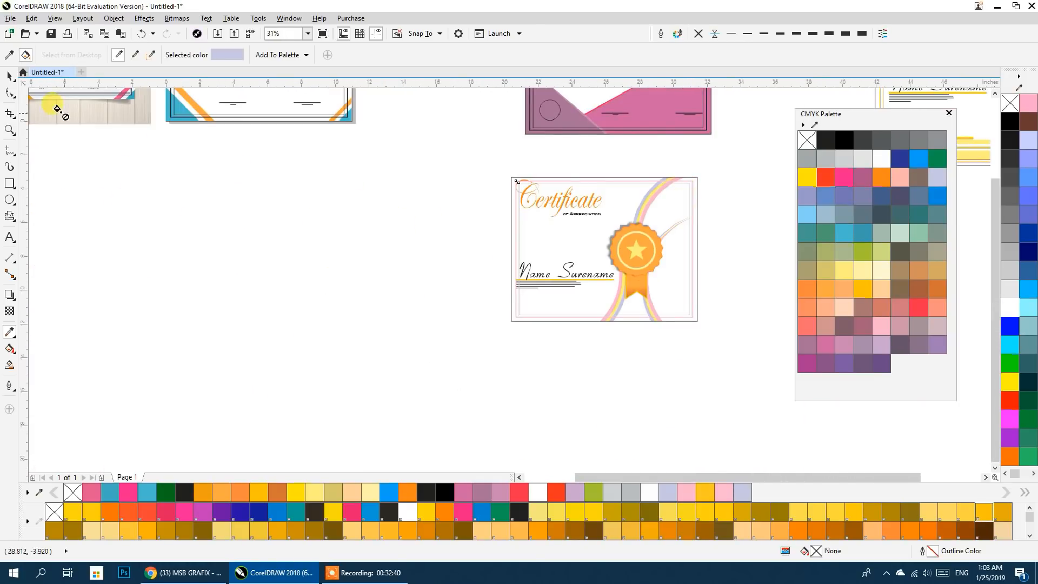
pyautogui.click(9, 77)
# Move the "Certificate of Appreciation" heading slightly down and right so it sits inside the inner frame
pyautogui.scroll(2, 541, 202)
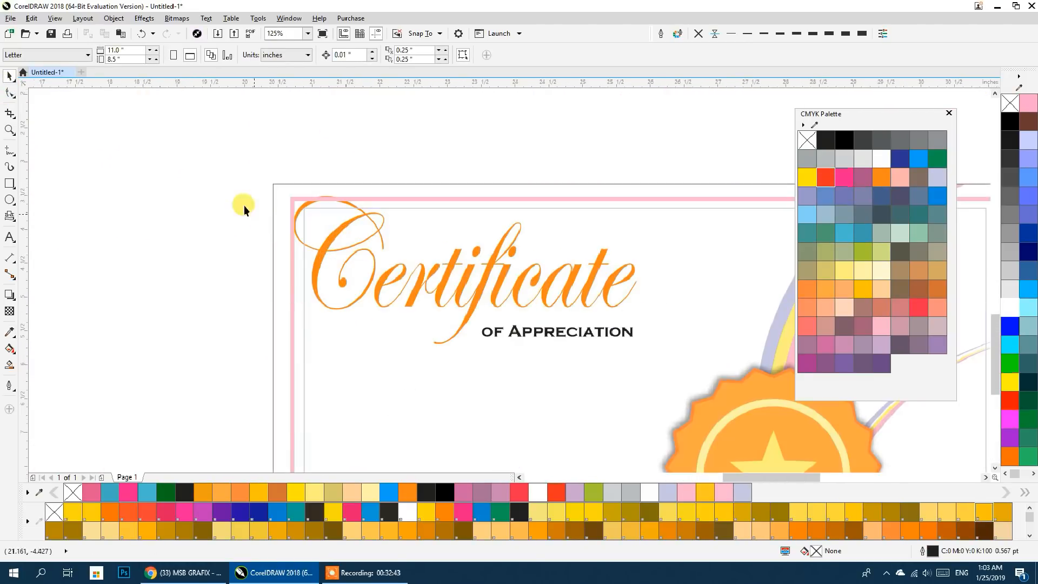
pyautogui.moveTo(620, 356); pyautogui.dragTo(619, 331)
pyautogui.hotkey('ctrl', 'z')
pyautogui.hotkey('ctrl', 'z')
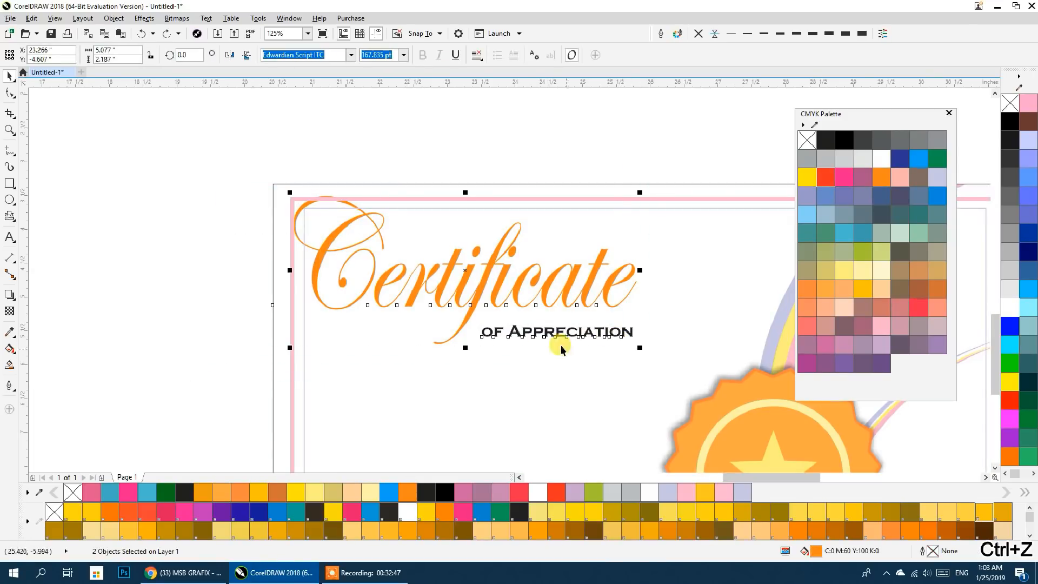
pyautogui.moveTo(467, 279); pyautogui.dragTo(482, 263)
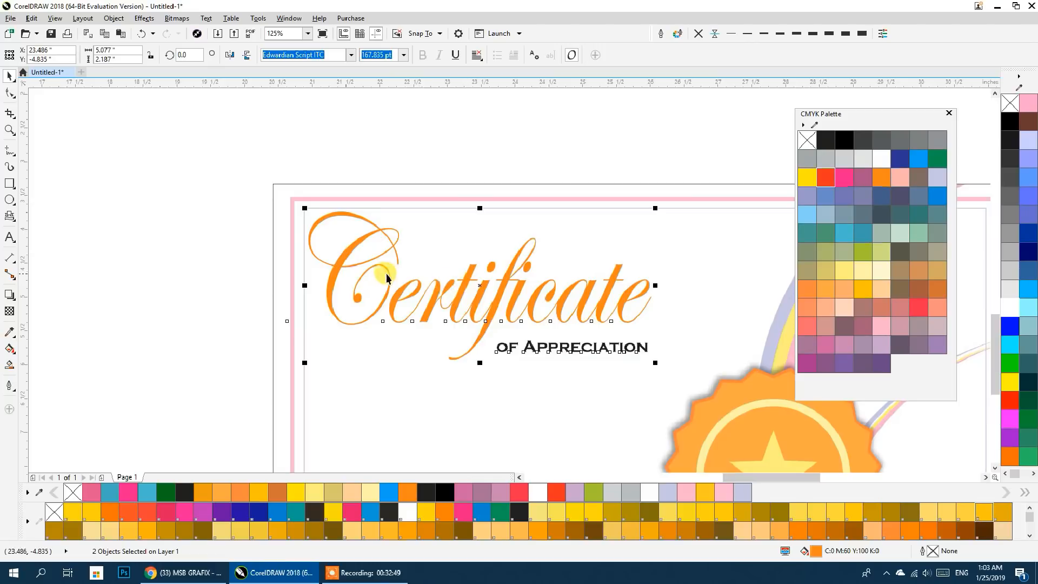
# Fit the name, yellow underline and body text inside the inner frame by moving them right and scaling them to about 5.66 × 1.57 in
pyautogui.scroll(-2, 483, 263)
pyautogui.scroll(2, 420, 391)
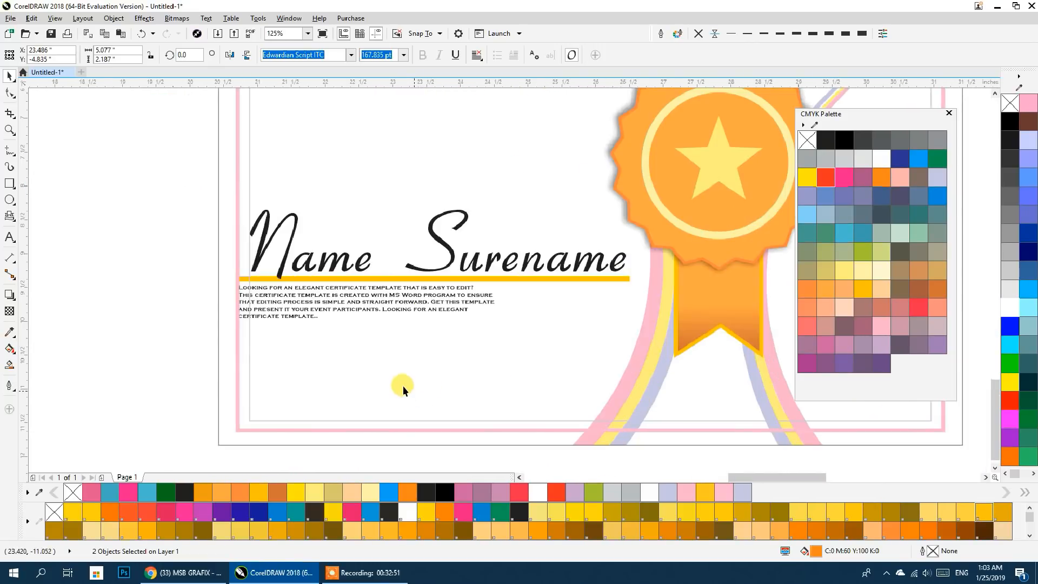
pyautogui.moveTo(135, 180); pyautogui.dragTo(665, 366)
pyautogui.keyDown('shift'); pyautogui.click(433, 277); pyautogui.keyUp('shift')
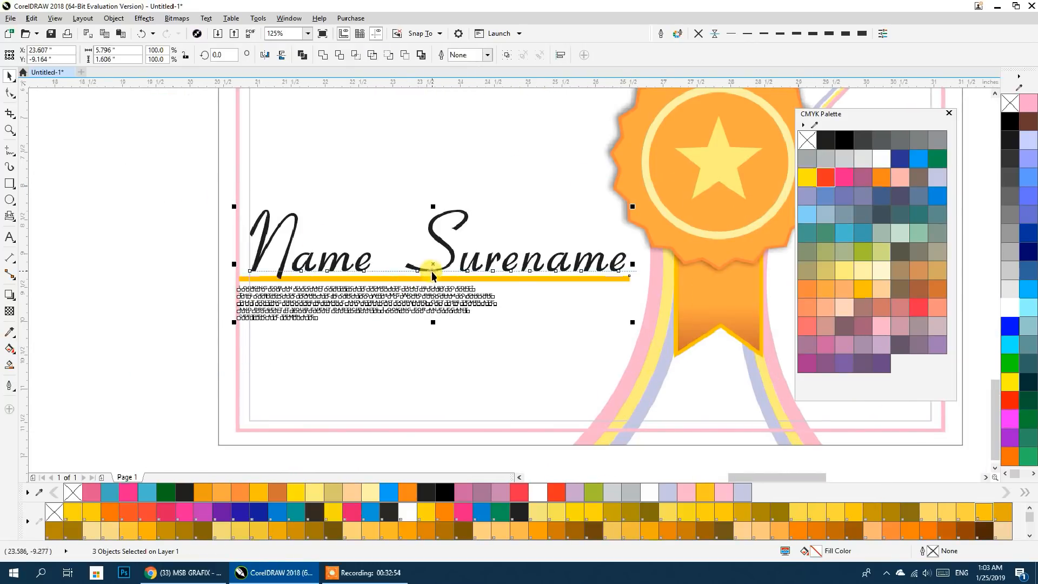
pyautogui.moveTo(433, 267); pyautogui.dragTo(442, 268)
pyautogui.moveTo(241, 324)
pyautogui.mouseDown()
pyautogui.moveTo(228, 318)
pyautogui.moveTo(240, 327)
pyautogui.mouseUp()
pyautogui.scroll(2, 278, 343)
pyautogui.scroll(-4, 242, 332)
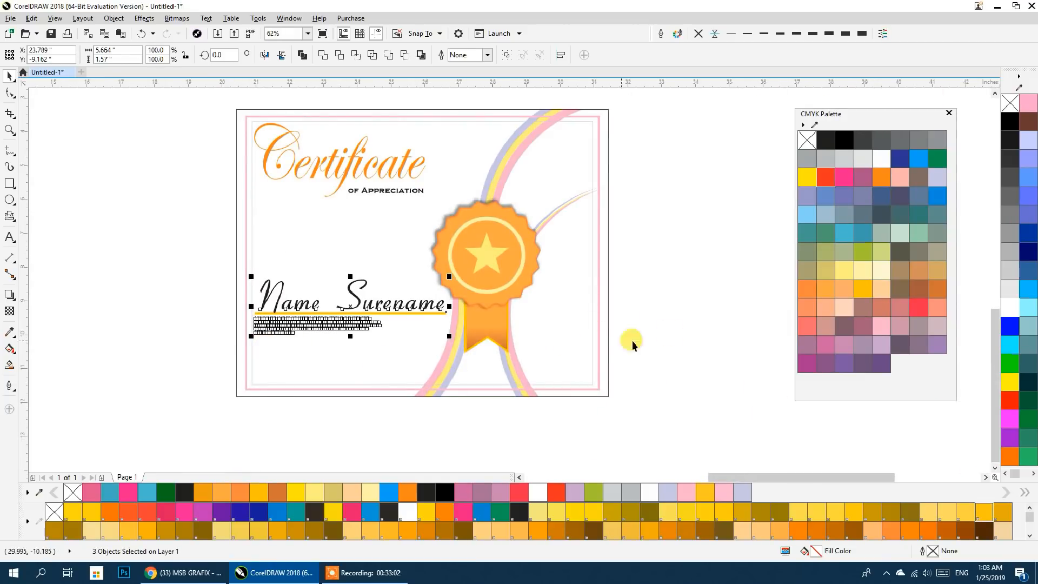
# Move the pink ribbon and the "CERTIFICATE of Appreciation" heading of the pink-purple certificate slightly down and right, inside its inner frame
pyautogui.click(656, 338)
pyautogui.scroll(-1, 546, 339)
pyautogui.moveTo(492, 268); pyautogui.dragTo(481, 419)
pyautogui.moveTo(480, 333); pyautogui.dragTo(472, 340)
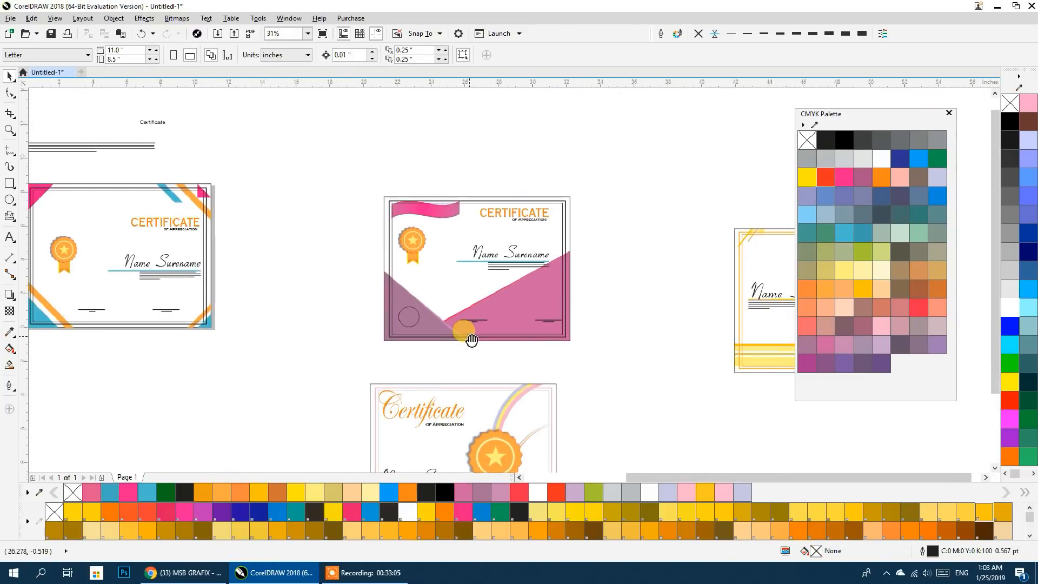
pyautogui.scroll(4, 408, 183)
pyautogui.scroll(-2, 397, 238)
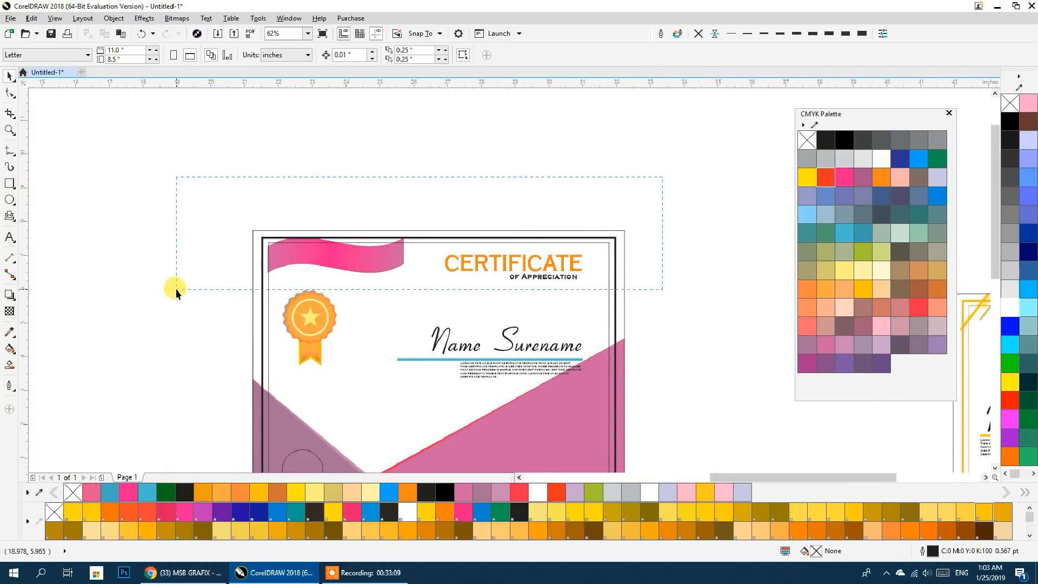
pyautogui.moveTo(176, 290); pyautogui.dragTo(177, 291)
pyautogui.moveTo(425, 259); pyautogui.dragTo(430, 266)
pyautogui.click(471, 197)
pyautogui.scroll(-1, 552, 289)
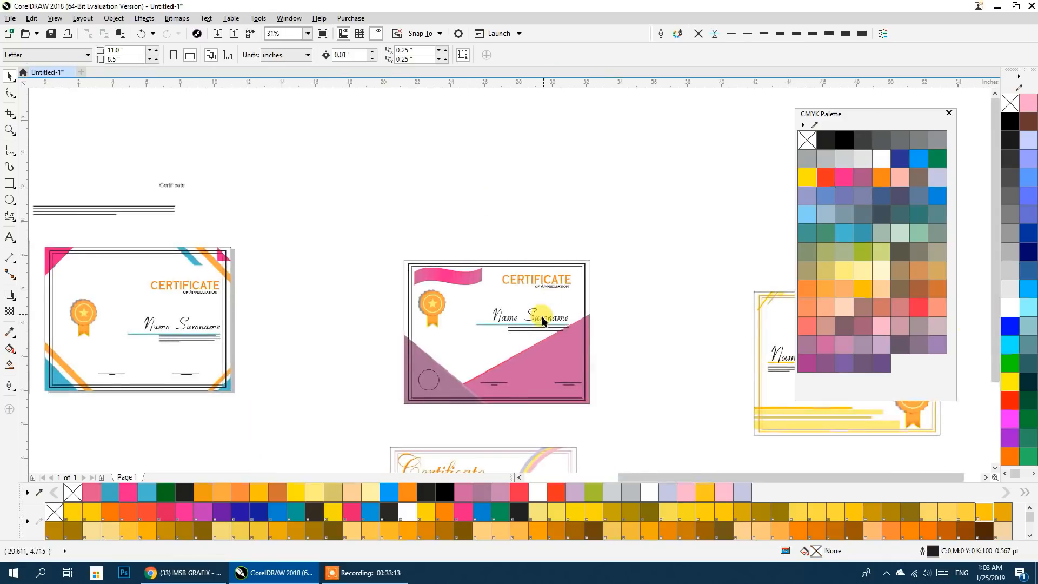
# Duplicate the pink-purple certificate's orange badge, enlarge the copy to about 3.10 × 4.05 in and place it where the coloured shapes meet
pyautogui.scroll(1, 536, 327)
pyautogui.moveTo(526, 334); pyautogui.dragTo(528, 283)
pyautogui.click(343, 252)
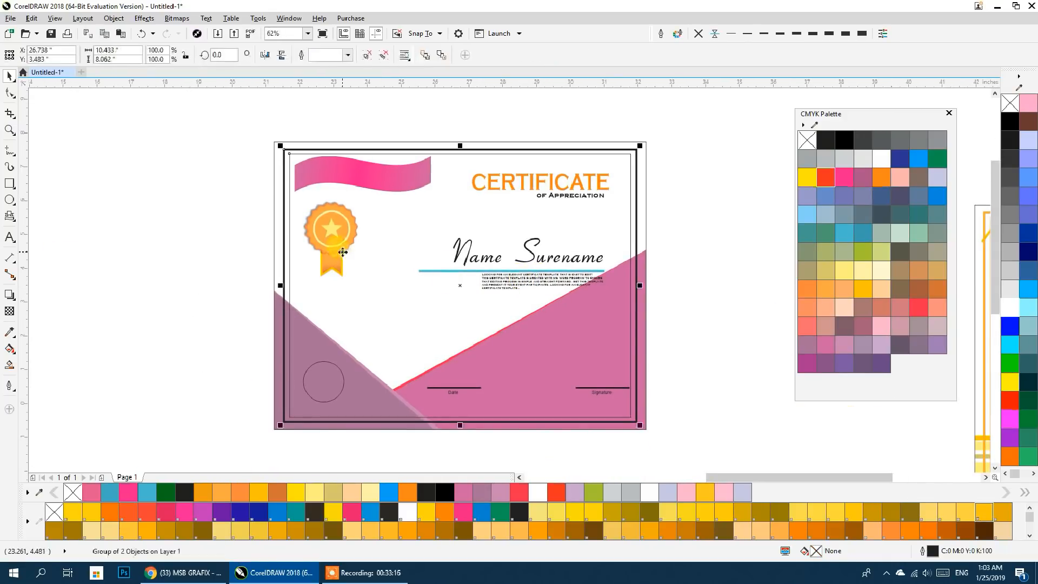
pyautogui.moveTo(174, 207); pyautogui.dragTo(405, 307)
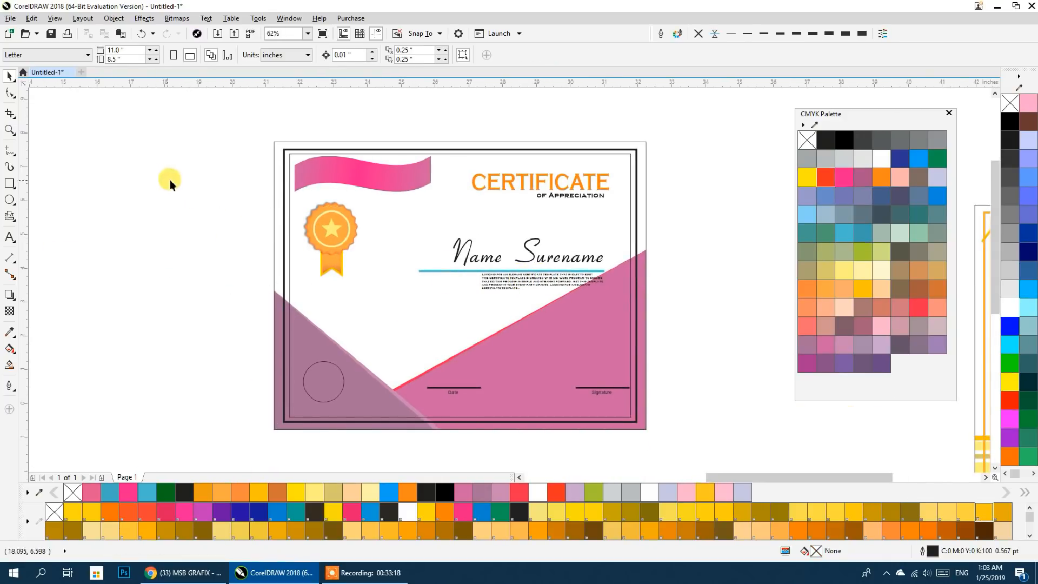
pyautogui.moveTo(170, 184); pyautogui.dragTo(389, 303)
pyautogui.moveTo(340, 259); pyautogui.dragTo(386, 285)
pyautogui.moveTo(396, 370); pyautogui.dragTo(399, 383)
pyautogui.moveTo(427, 334); pyautogui.dragTo(472, 300)
pyautogui.moveTo(417, 379); pyautogui.dragTo(421, 353)
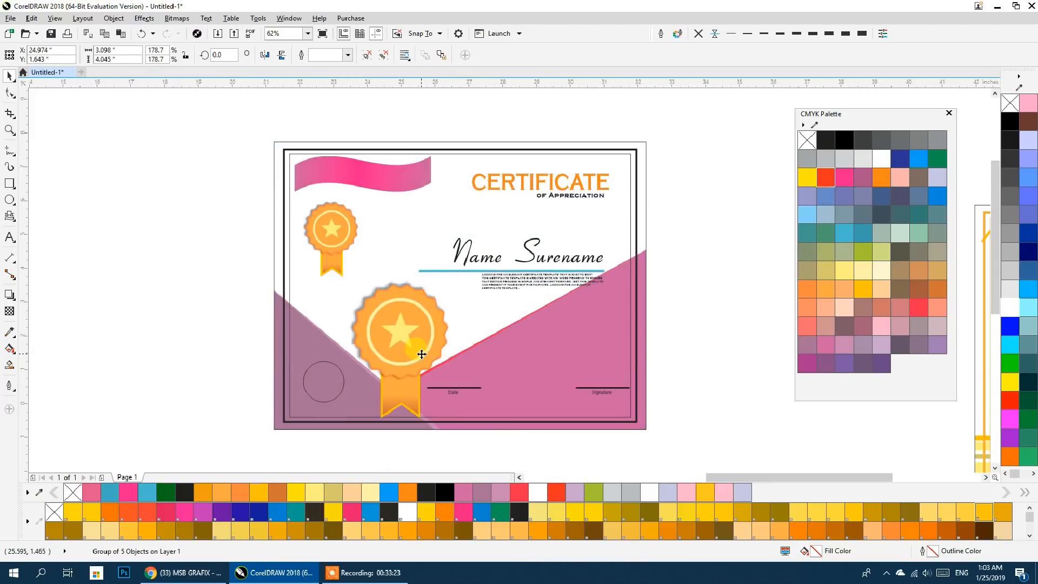
pyautogui.click(186, 308)
# Add a short password-like code as 24 pt Arial artistic text in the empty area below the first two certificates
pyautogui.scroll(-2, 328, 308)
pyautogui.moveTo(310, 358); pyautogui.dragTo(427, 266)
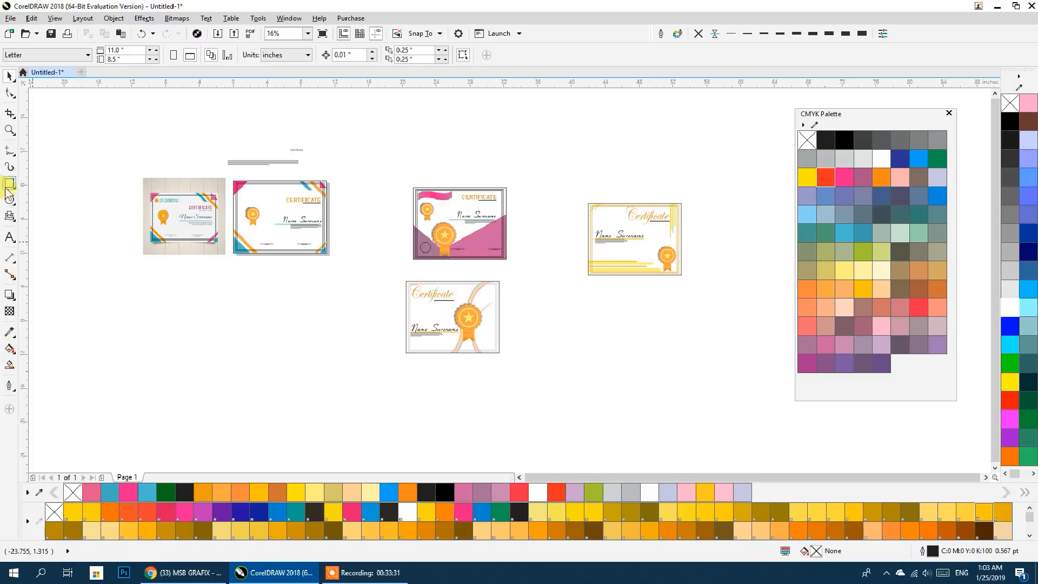
pyautogui.click(10, 237)
pyautogui.click(189, 355)
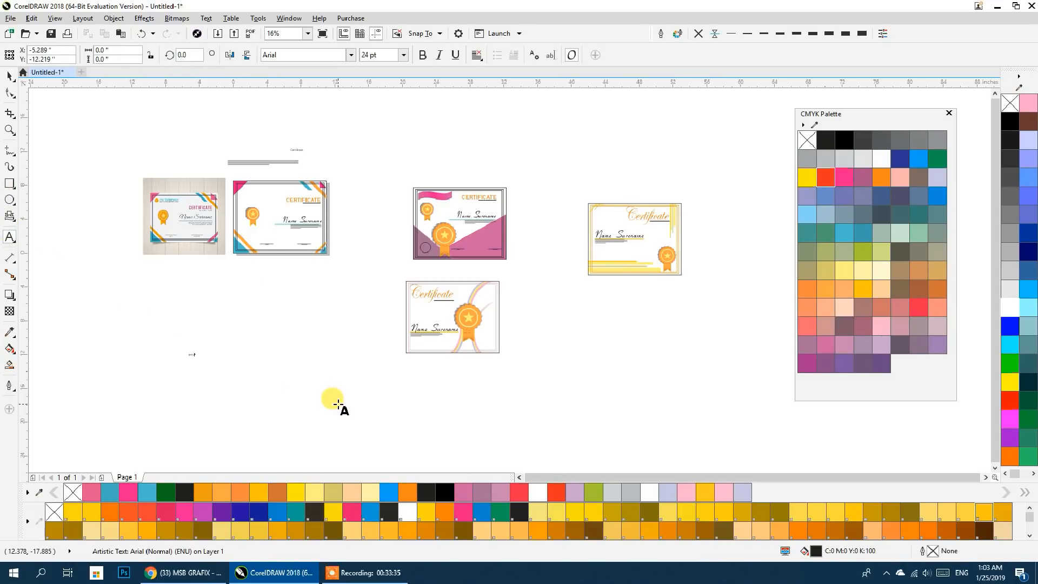
pyautogui.click(11, 76)
pyautogui.scroll(8, 181, 361)
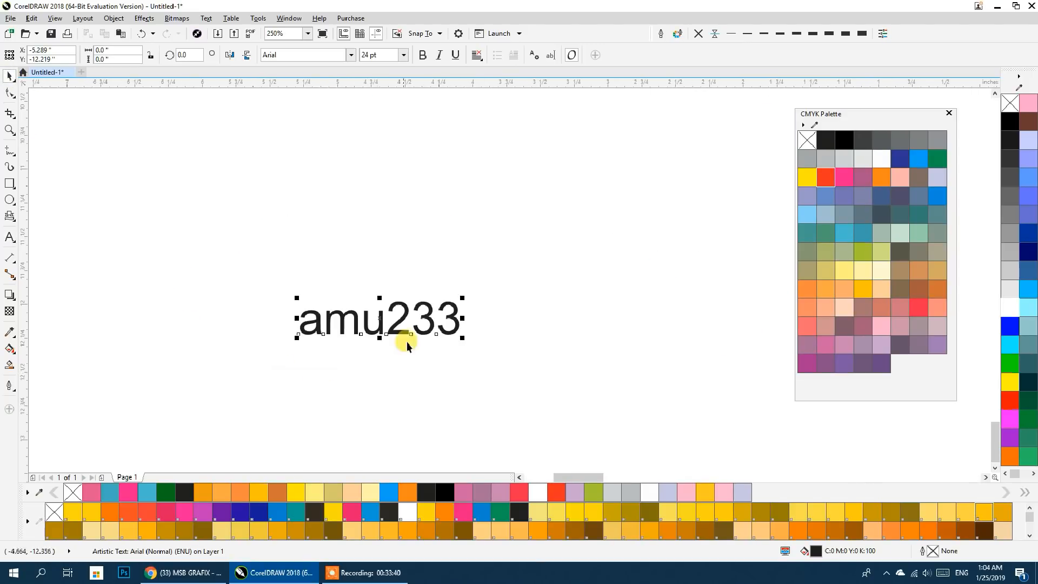
pyautogui.click(414, 350)
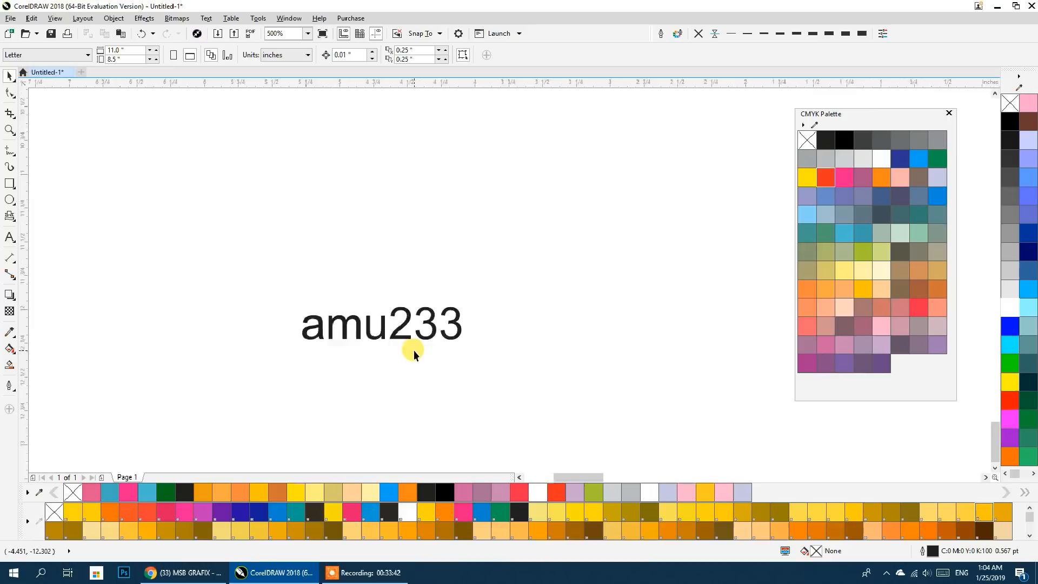
# Switch to the browser and look through the uploaded videos on the MSB GRAFIX YouTube channel
pyautogui.scroll(-10, 415, 353)
pyautogui.scroll(1, 424, 320)
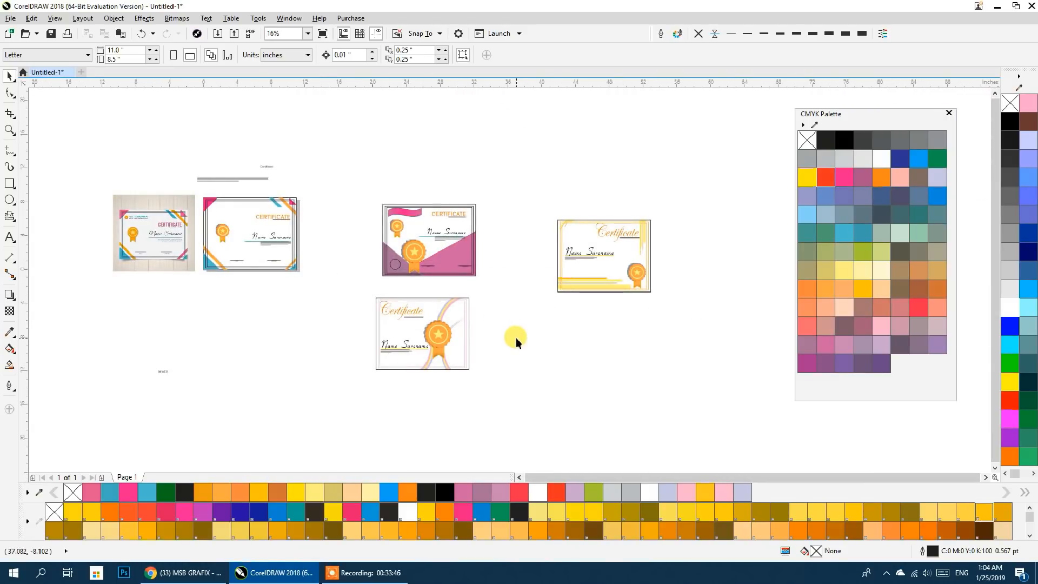
pyautogui.click(184, 572)
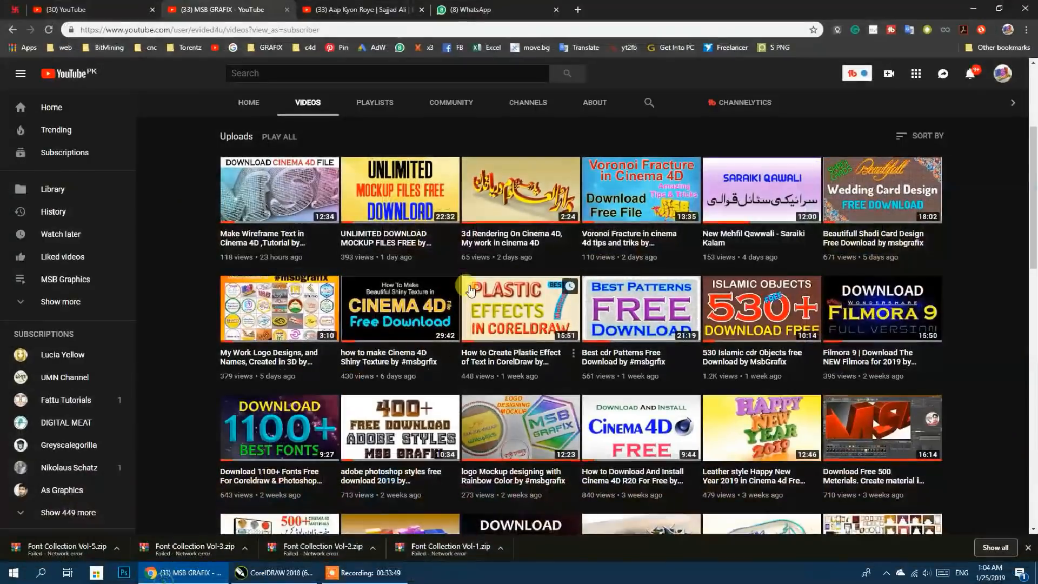
pyautogui.scroll(-4, 479, 274)
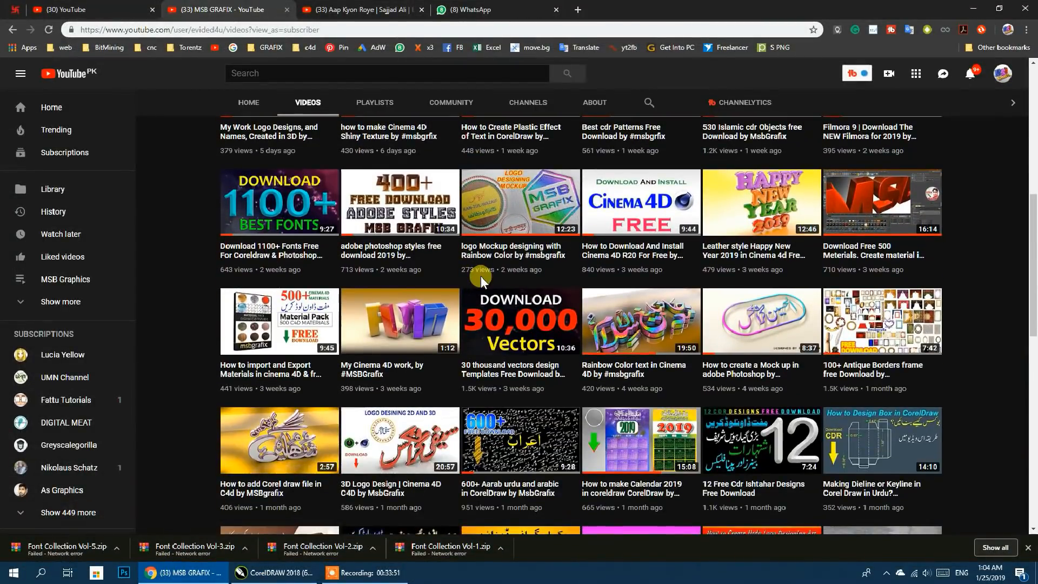
pyautogui.scroll(-4, 481, 277)
pyautogui.scroll(-1, 481, 280)
pyautogui.scroll(10, 481, 280)
pyautogui.scroll(2, 480, 277)
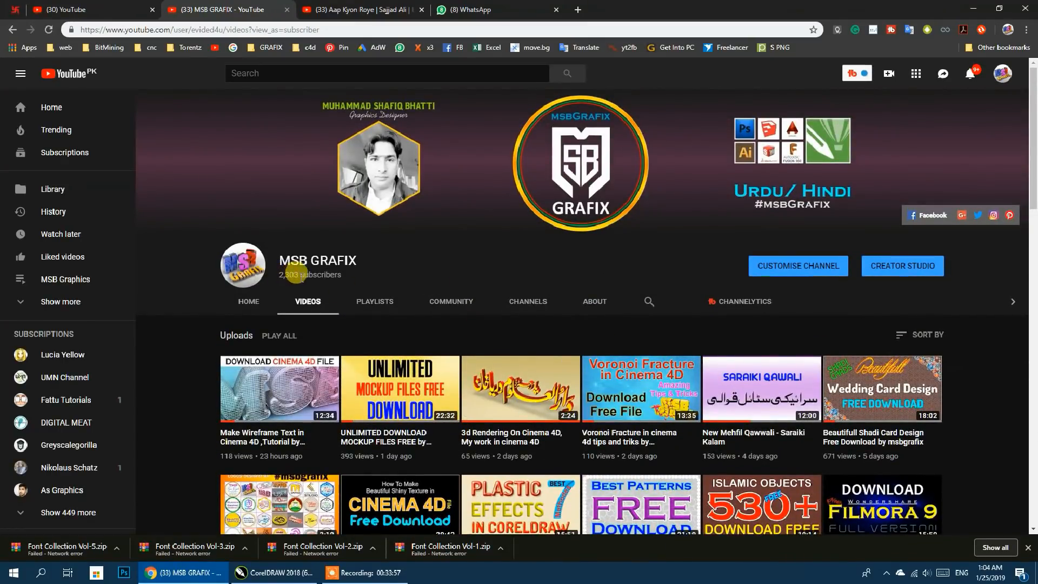
pyautogui.scroll(-11, 351, 277)
pyautogui.scroll(-4, 350, 279)
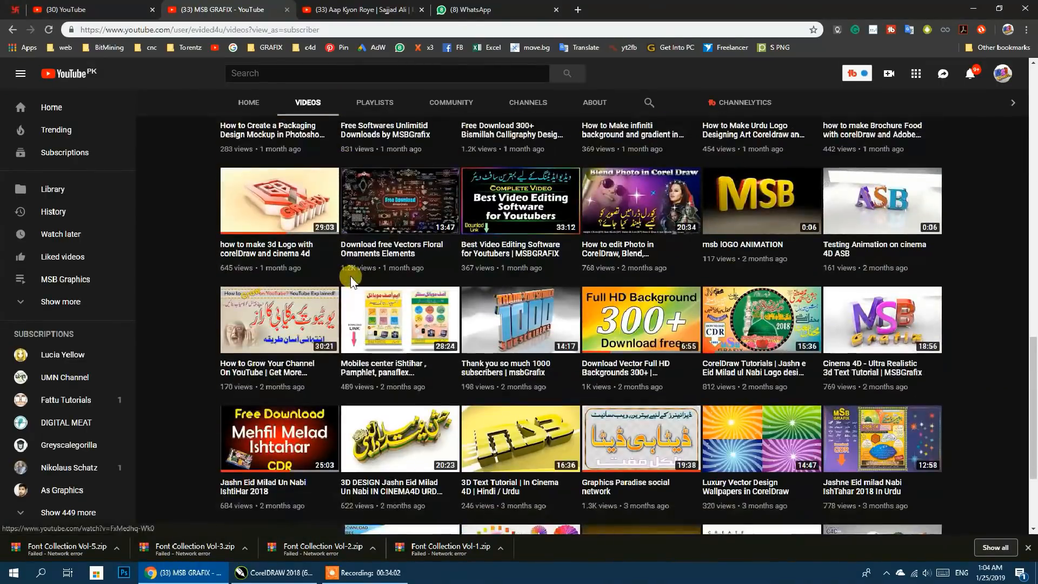
pyautogui.scroll(-3, 350, 279)
pyautogui.scroll(-5, 350, 279)
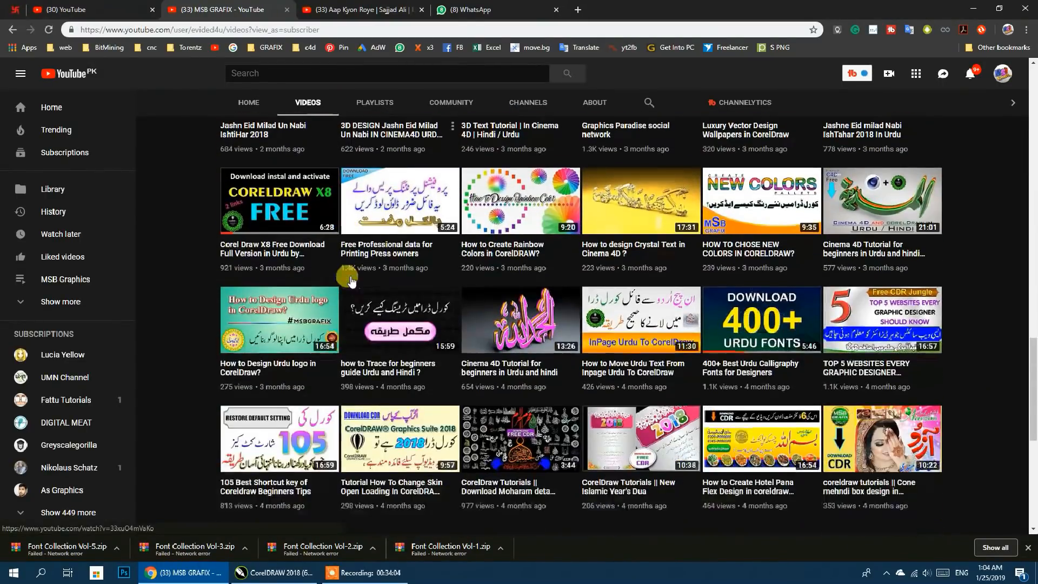
pyautogui.scroll(-2, 350, 279)
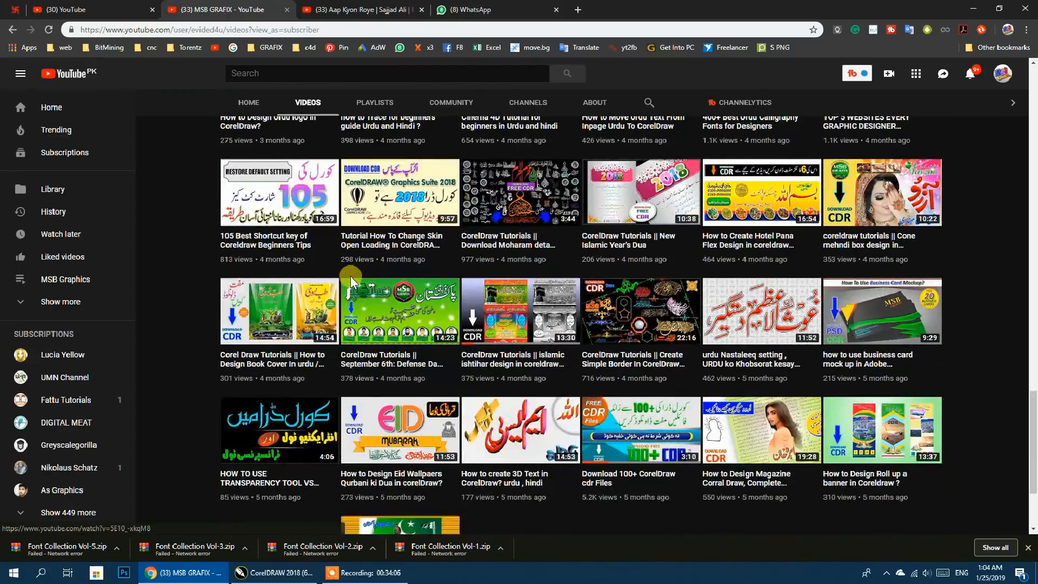
pyautogui.scroll(-4, 351, 279)
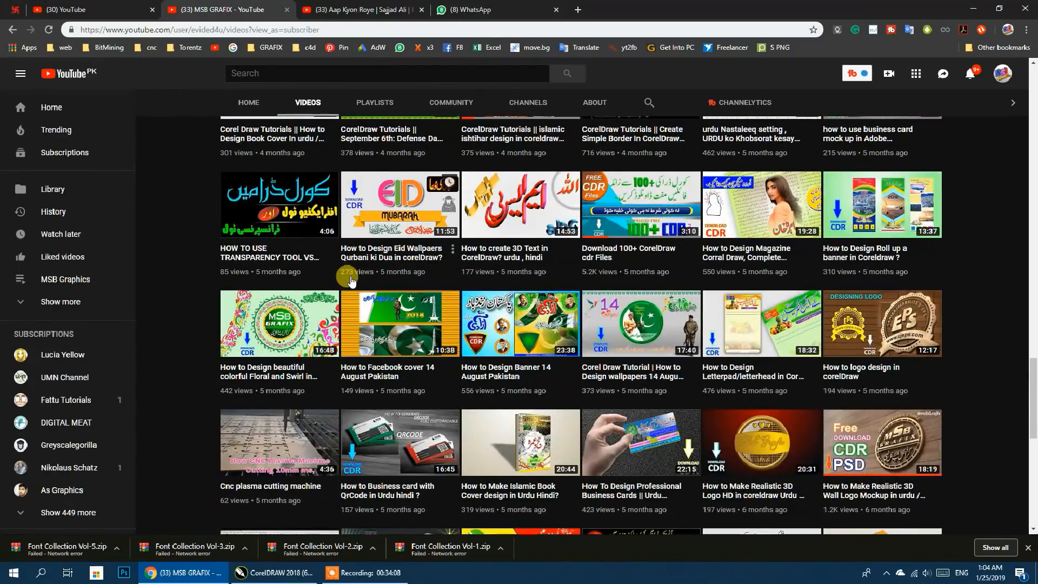
pyautogui.click(334, 577)
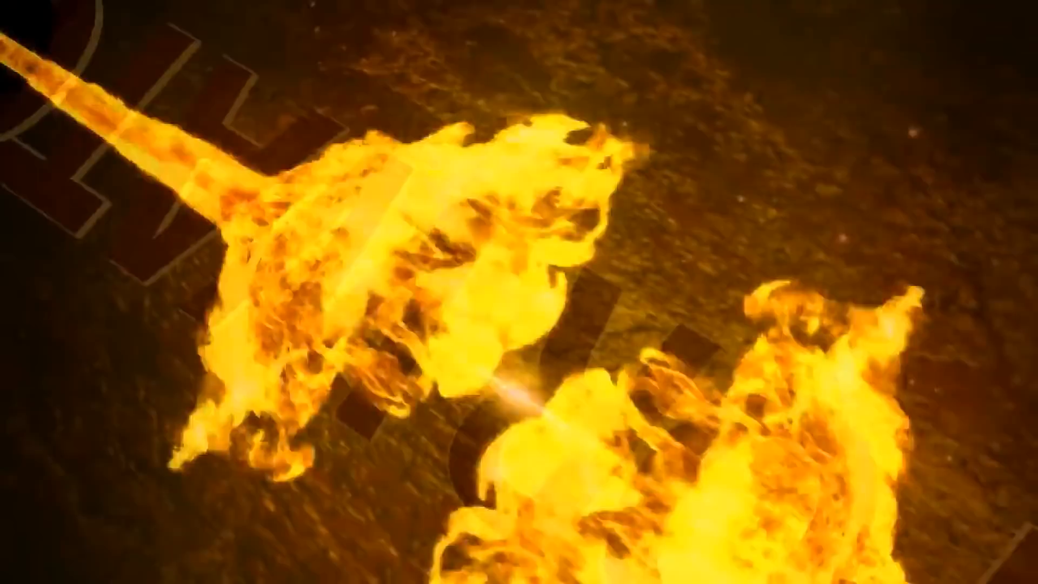